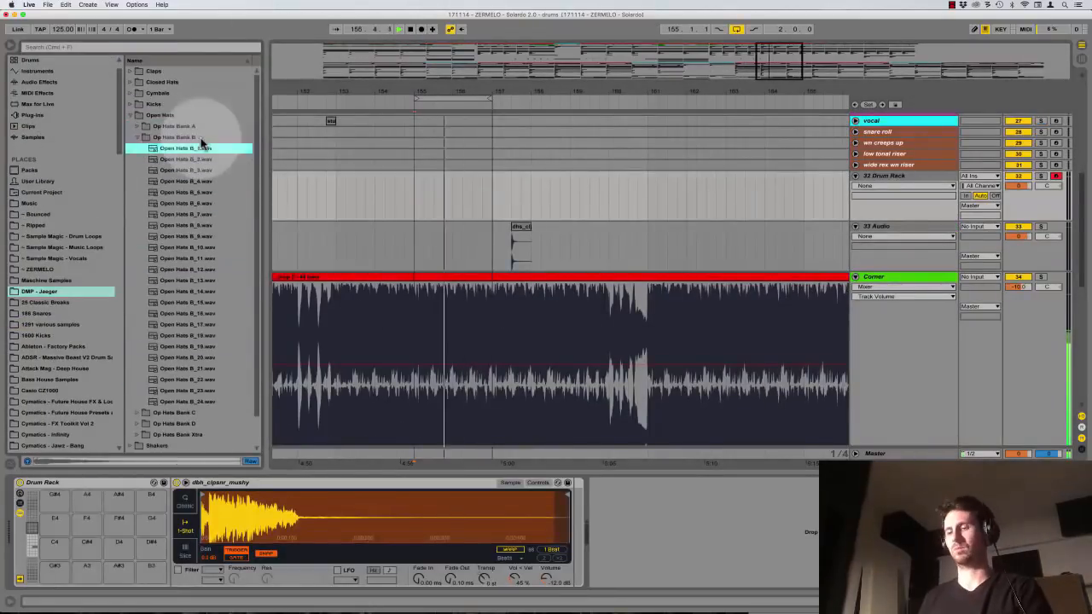
# Audition the DMP - Jaeger open hats in banks B and D and add Open Hats D_6 to the Drum Rack
pyautogui.press('Down')
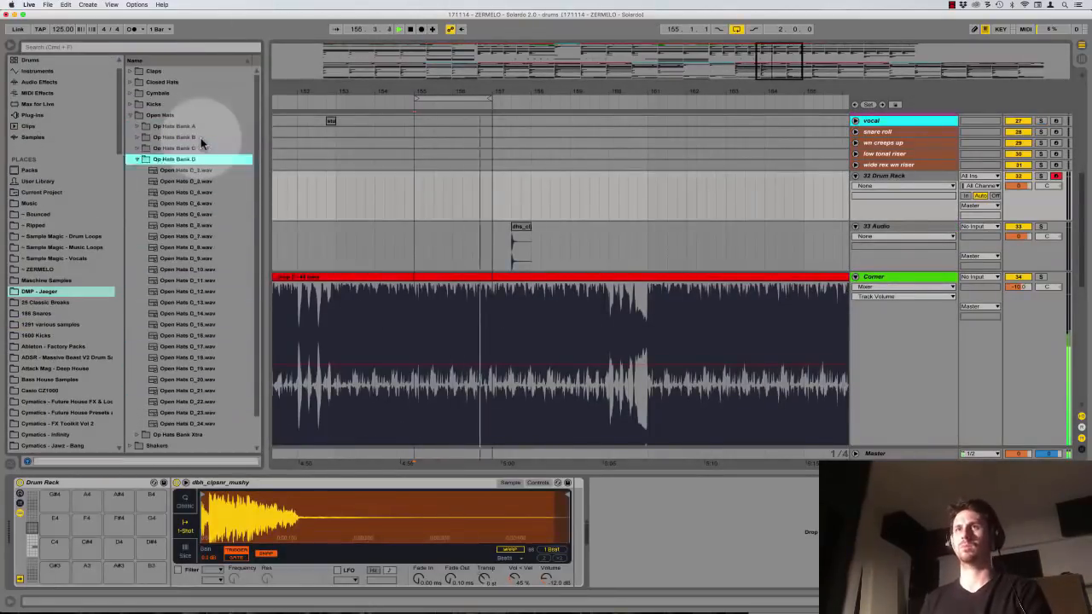
pyautogui.click(182, 247)
pyautogui.click(183, 214)
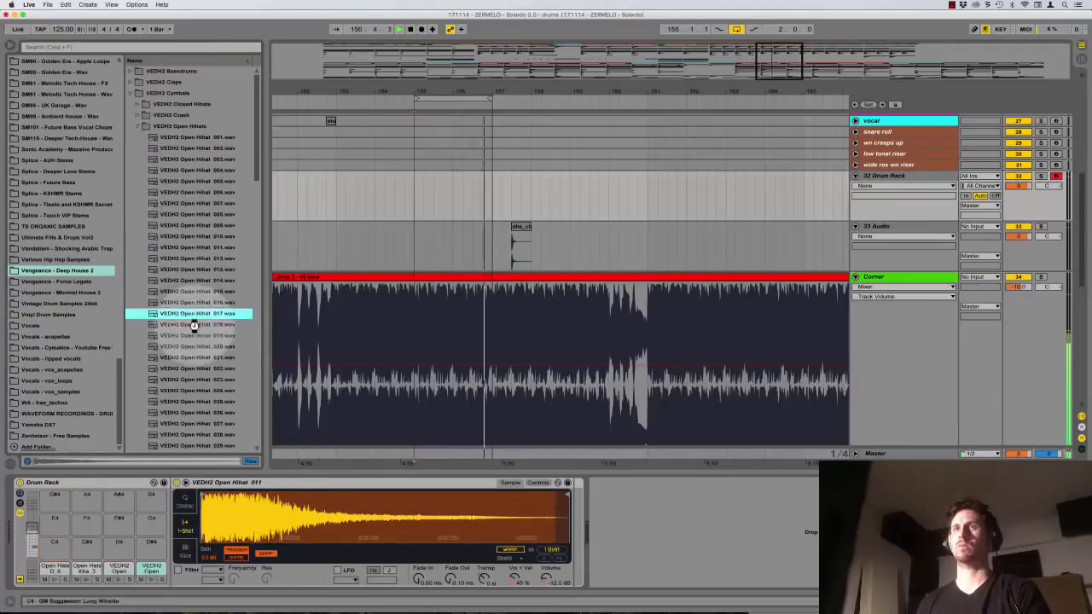
# Audition the VEDH2 open hi-hats in Vengeance - Deep House 2, load the chosen ones onto Drum Rack pads, and sample the rides
pyautogui.press('Down')
pyautogui.press('Down')
pyautogui.press('Down')
pyautogui.press('Down')
pyautogui.press('Down')
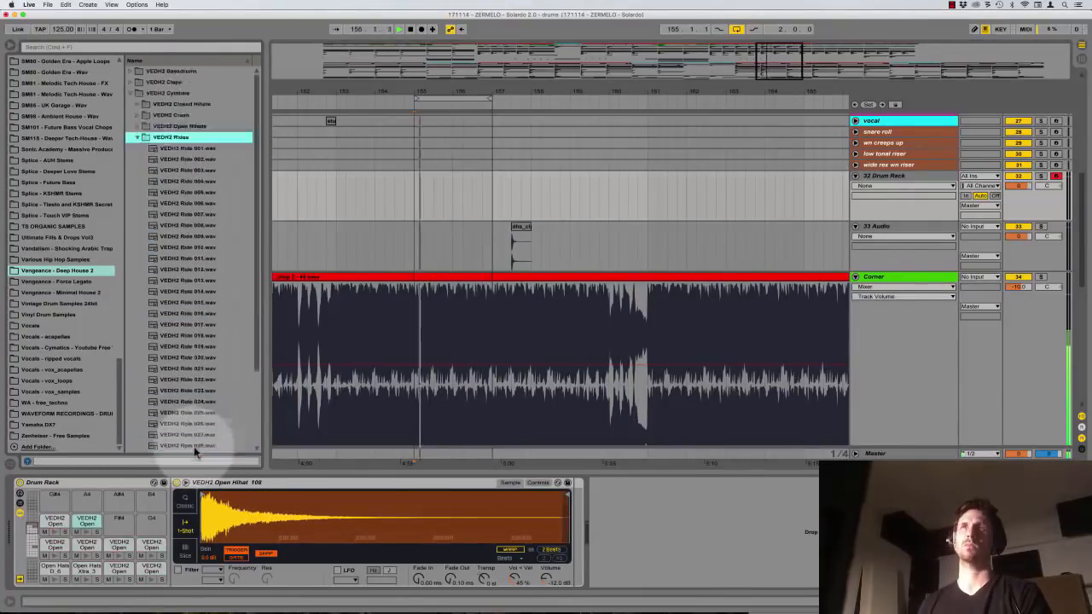
pyautogui.click(195, 336)
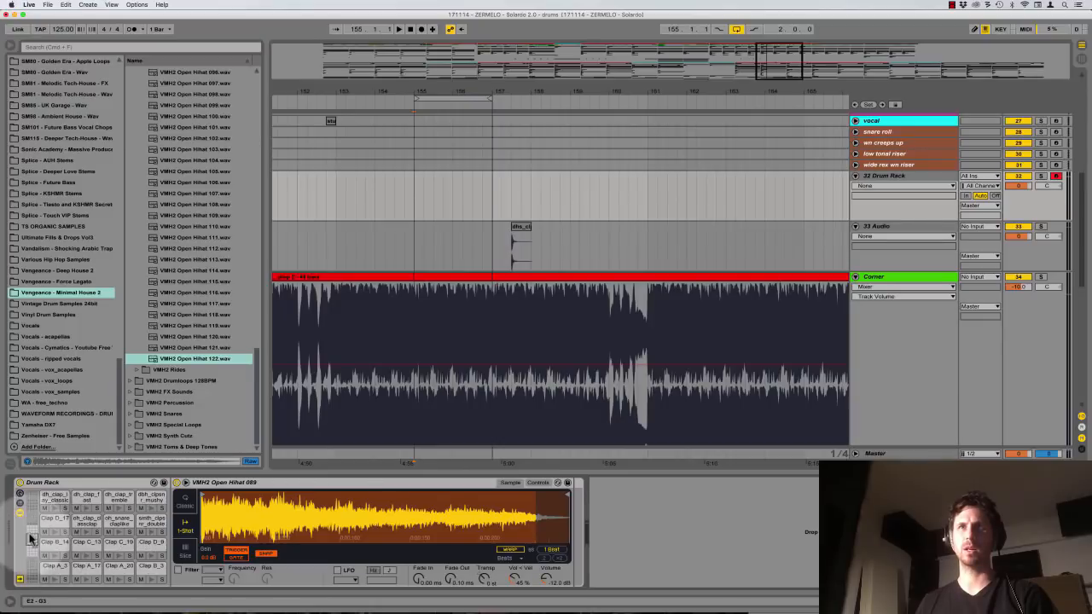
# Review the kick, clap and open hat pads loaded in the Drum Rack
pyautogui.moveTo(31, 529); pyautogui.dragTo(31, 551)
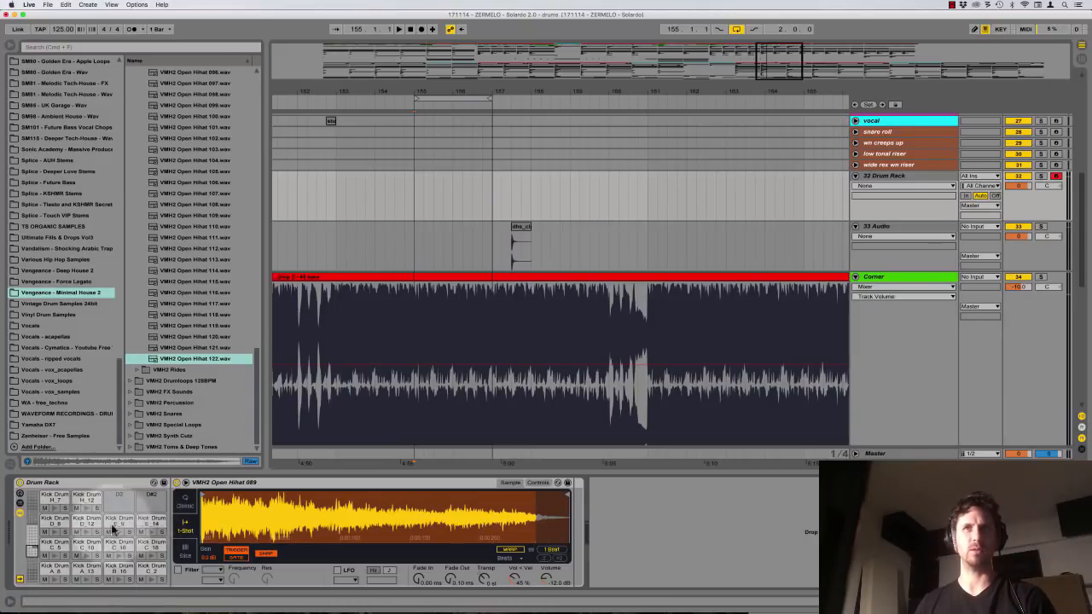
pyautogui.click(29, 540)
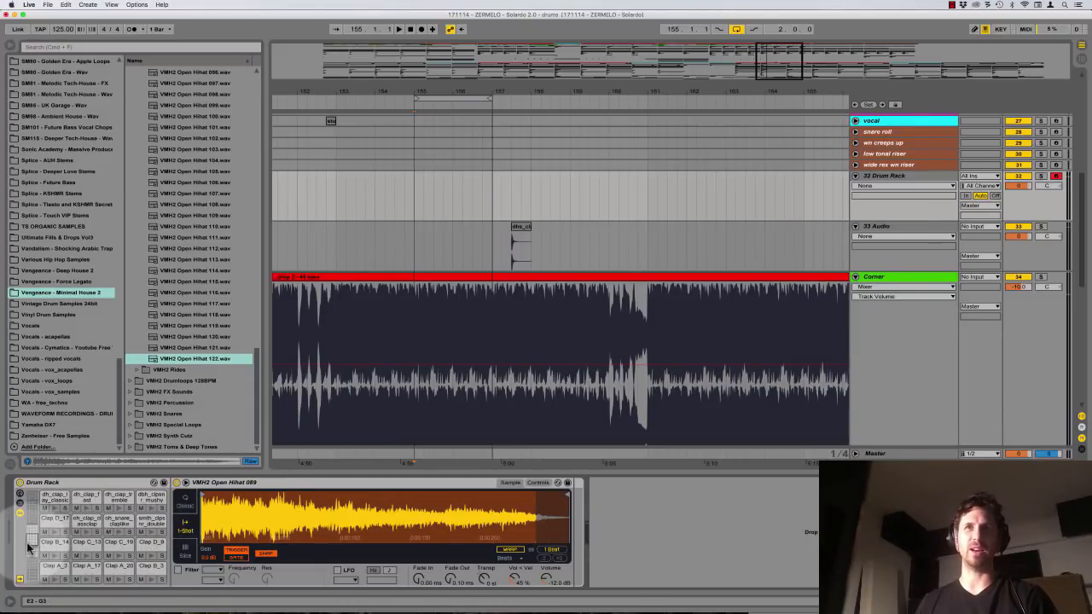
pyautogui.scroll(5, 96, 523)
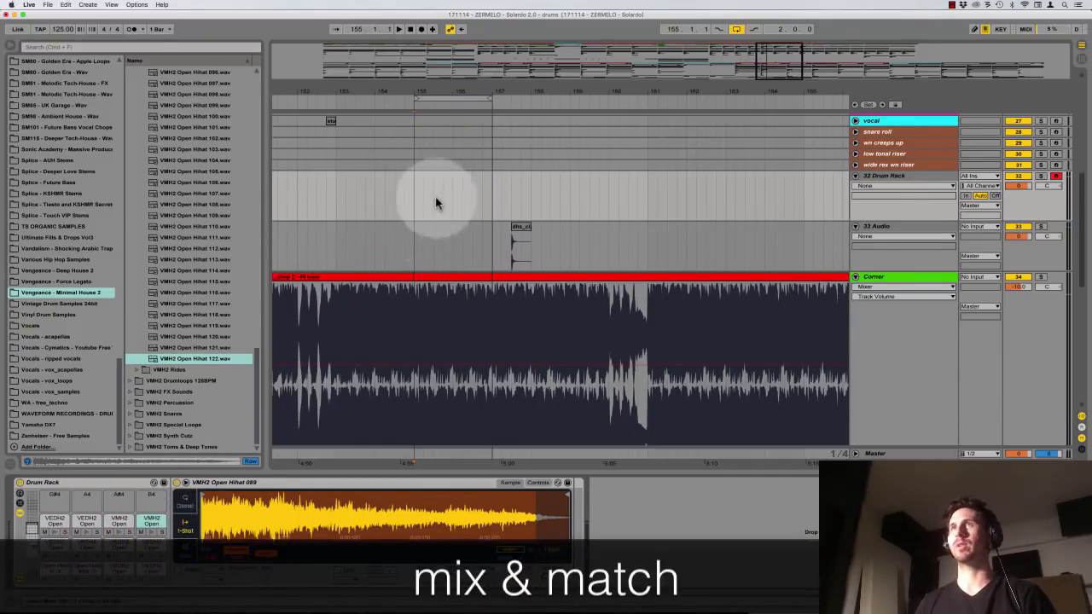
# Create a two-bar MIDI clip starting at bar 155 on the 32 Drum Rack track and begin a kick pattern in it
pyautogui.moveTo(412, 203); pyautogui.dragTo(493, 203)
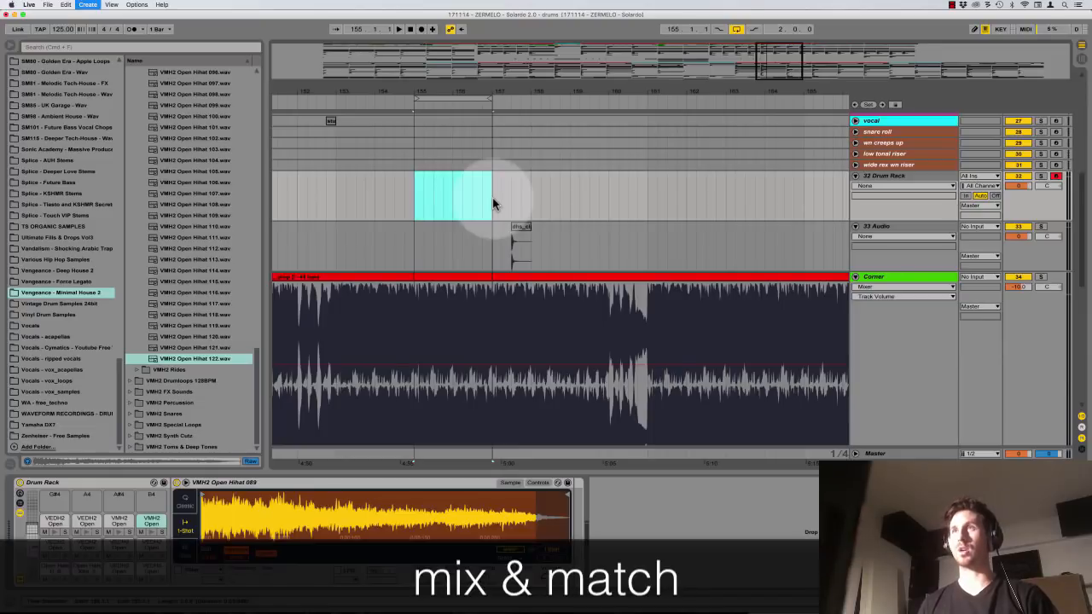
pyautogui.press('super+shift+m')
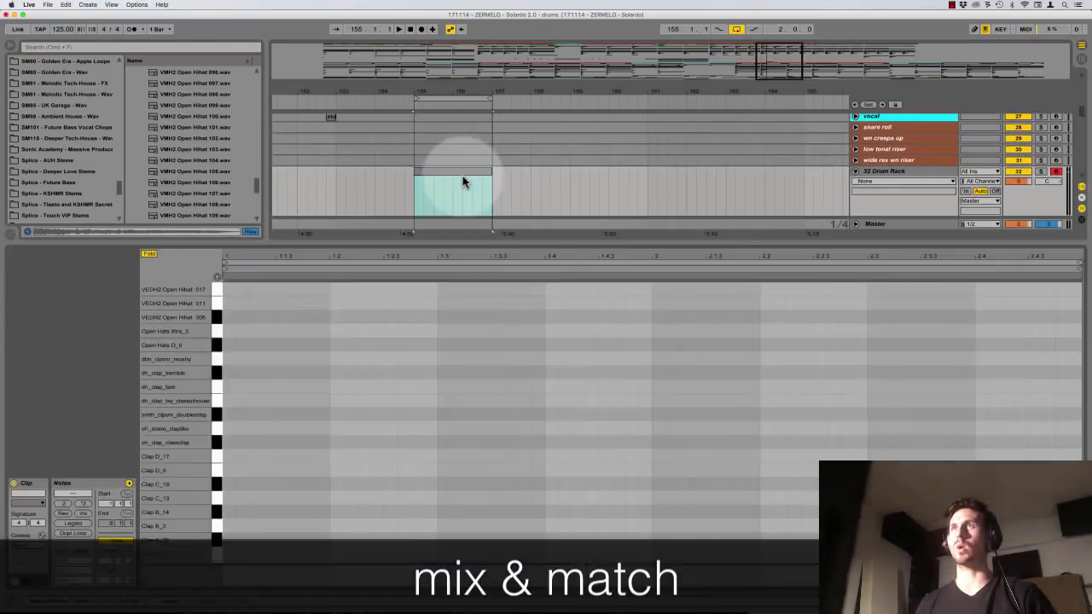
pyautogui.scroll(-5, 233, 480)
pyautogui.click(233, 479)
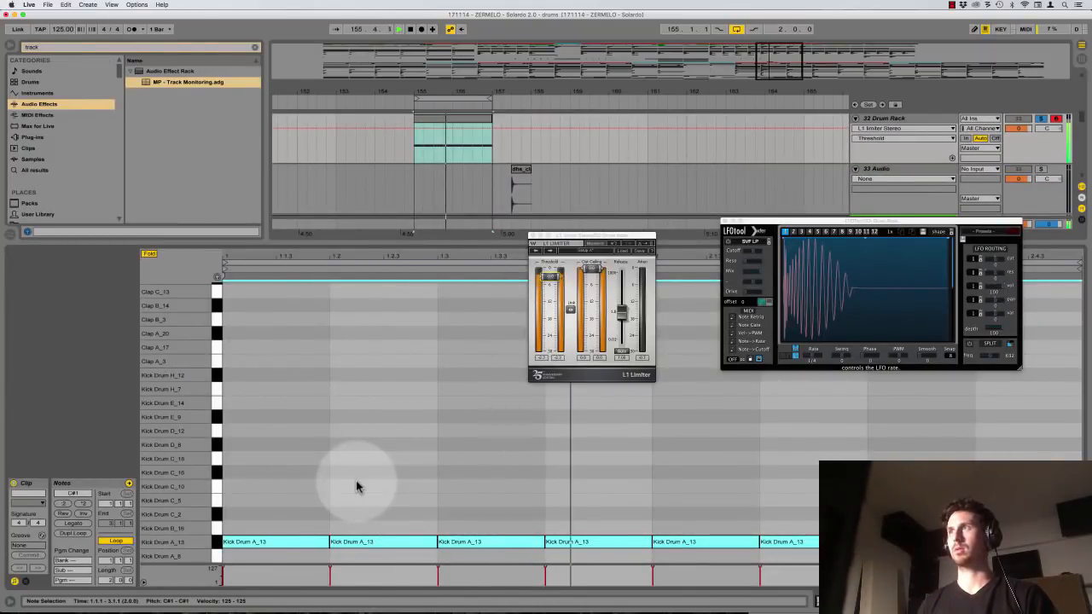
# Audition the kick samples by moving the looping kick notes up pad by pad, compare H_7 with H_12, and settle on Kick Drum H_12
pyautogui.press('Up')
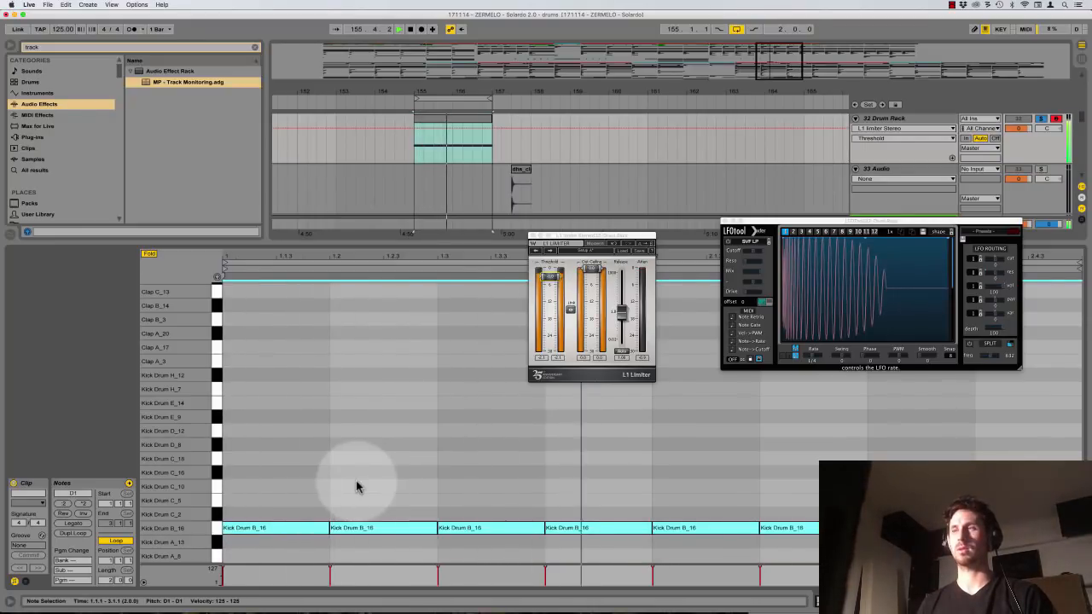
pyautogui.press('Up')
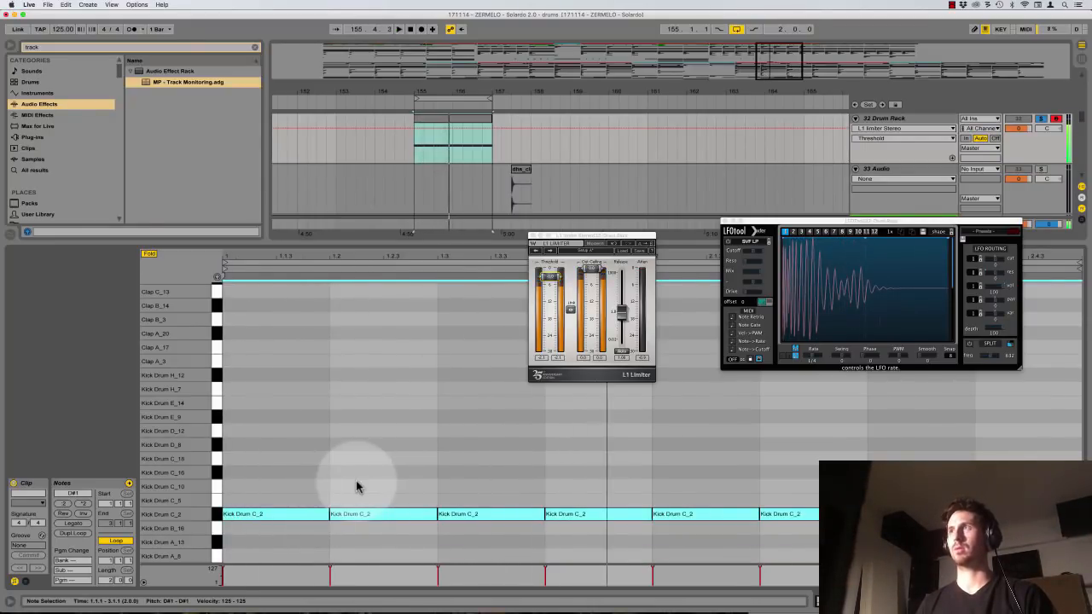
pyautogui.press('Up')
pyautogui.press('Up')
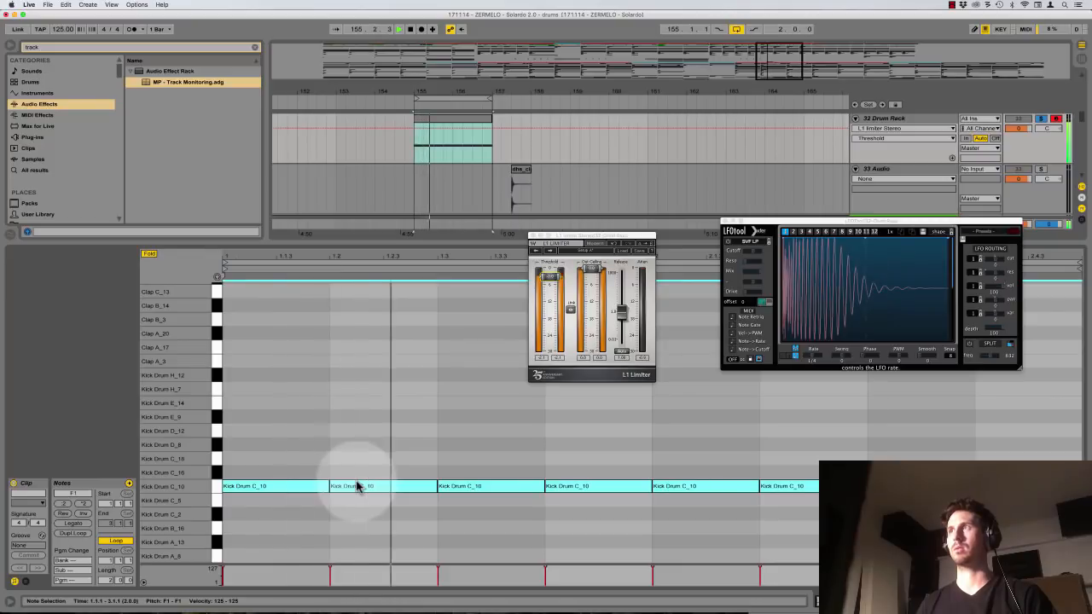
pyautogui.press('Up')
pyautogui.press('Up')
pyautogui.press('Up')
pyautogui.press('Up')
pyautogui.press('Up')
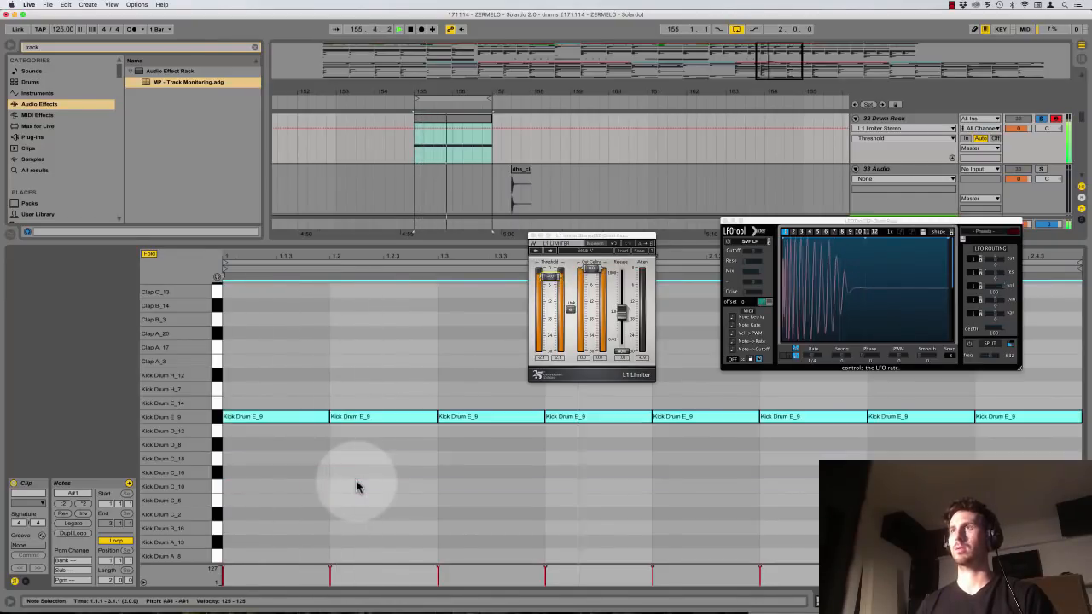
pyautogui.press('Up')
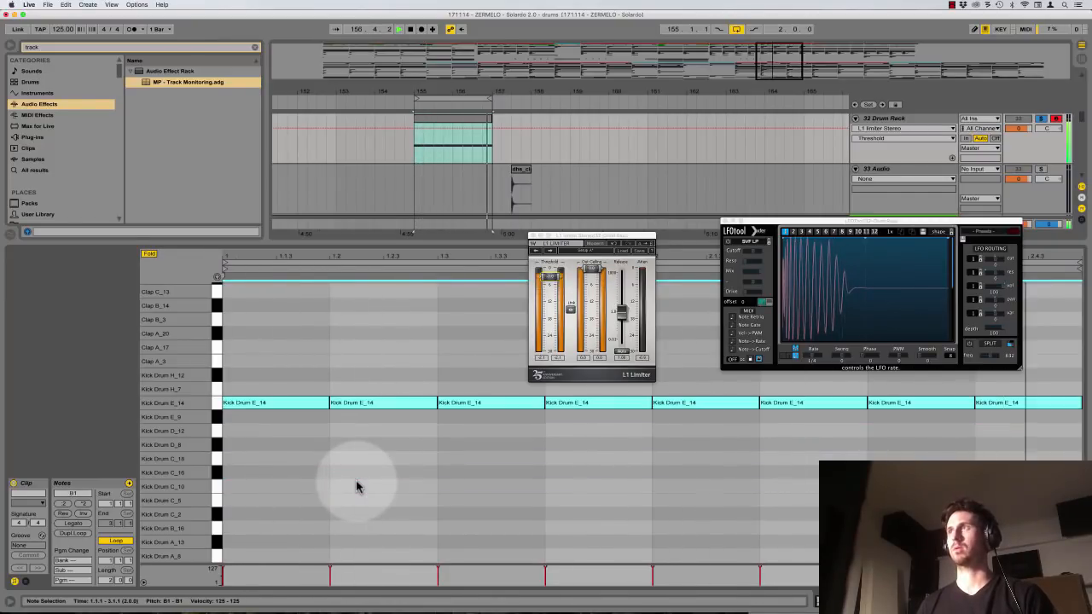
pyautogui.press('Up')
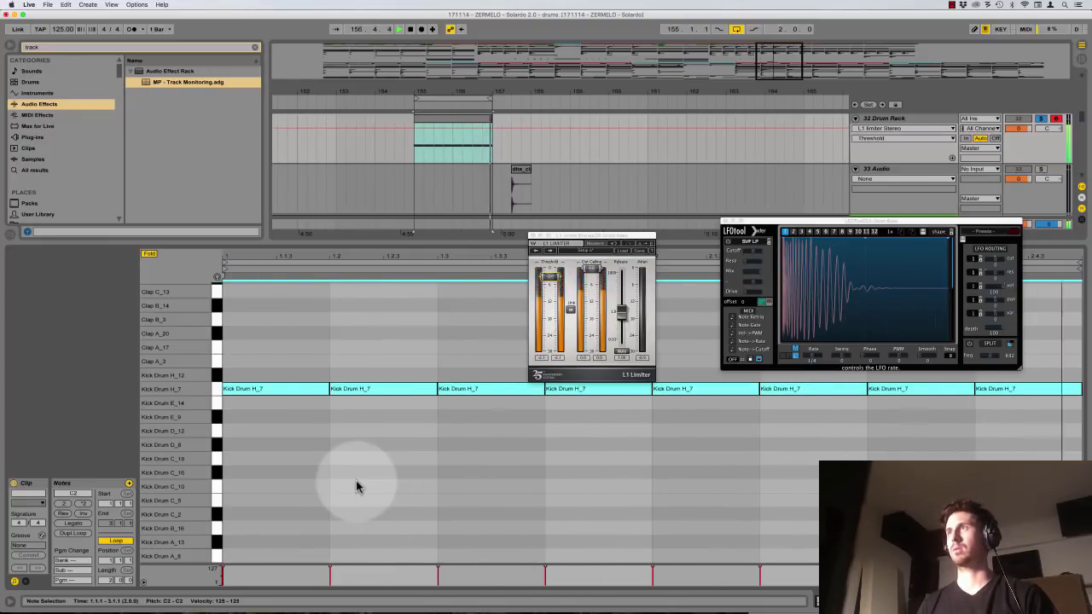
pyautogui.press('Up')
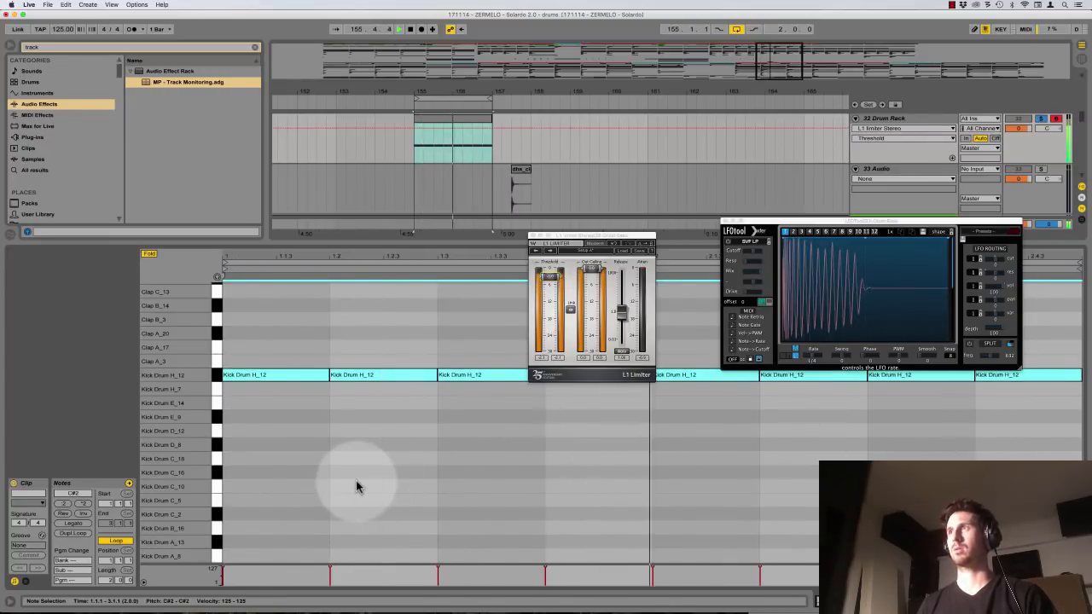
pyautogui.press('Down')
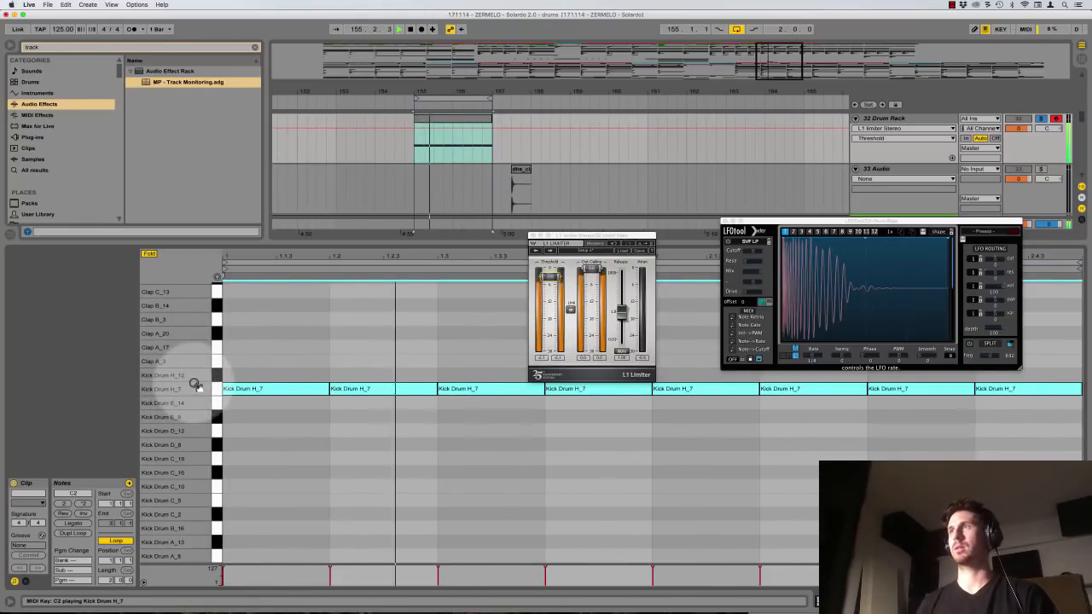
pyautogui.press('Up')
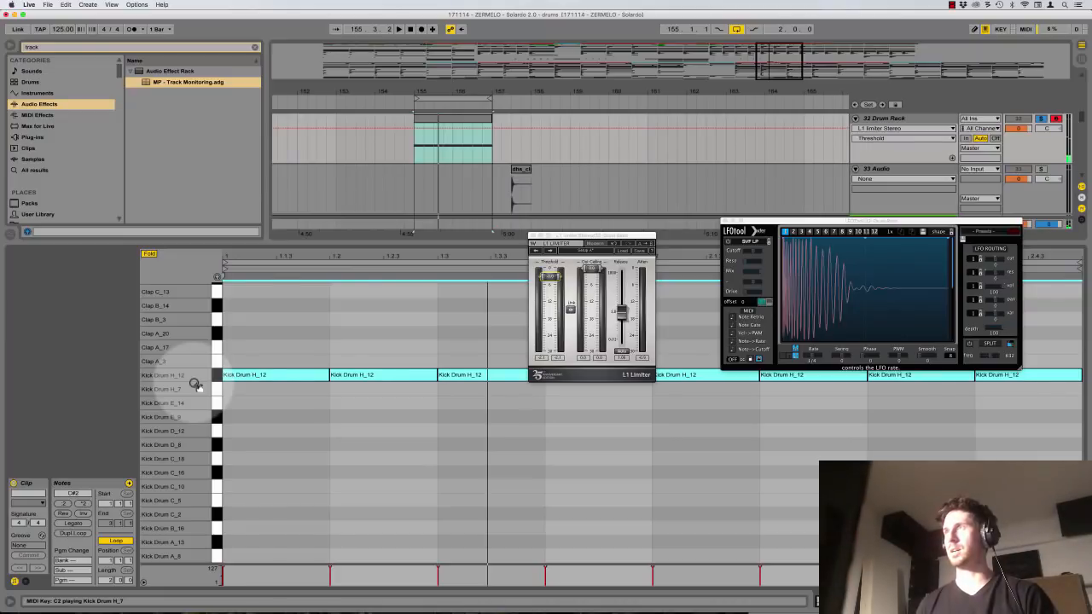
pyautogui.press('space')
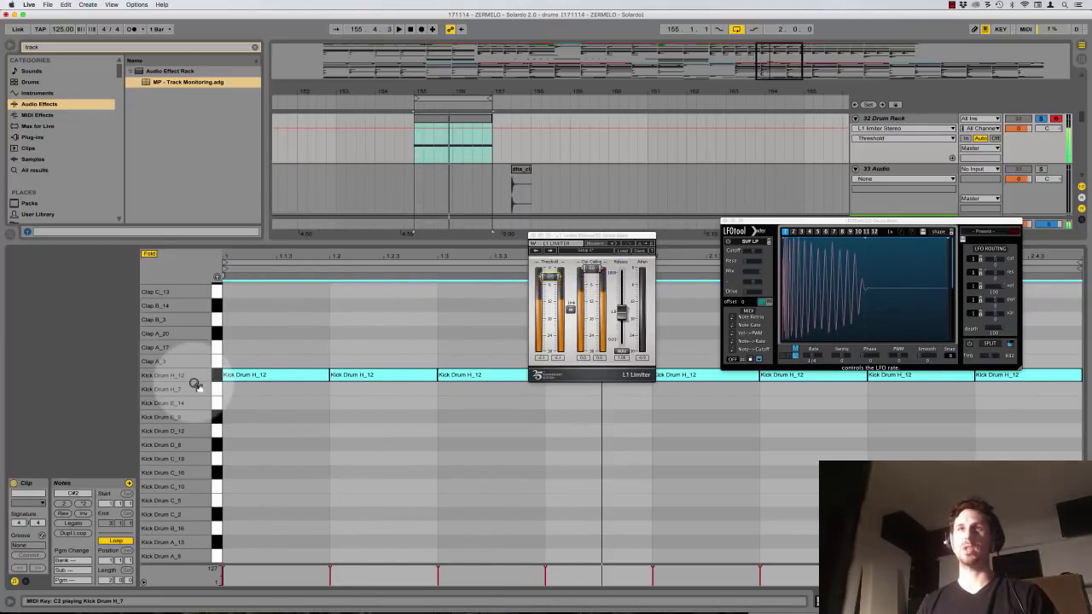
# Close the LFOTool plug-in window
pyautogui.hotkey('shift', 'Tab')
pyautogui.hotkey('shift', 'Tab')
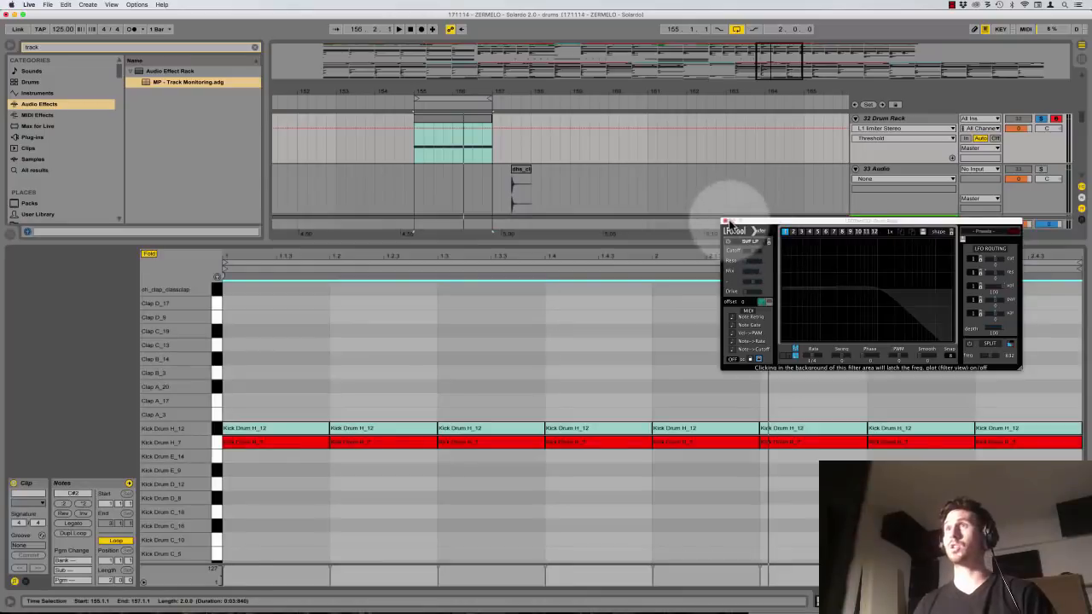
pyautogui.click(725, 221)
pyautogui.scroll(1, 813, 187)
pyautogui.scroll(-3, 813, 186)
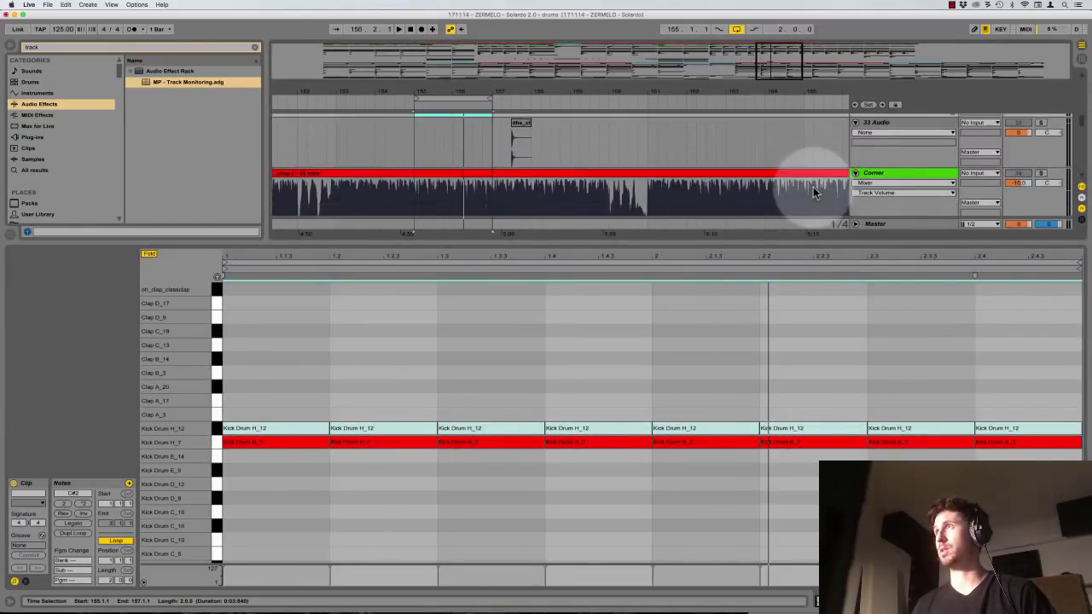
pyautogui.scroll(6, 813, 187)
pyautogui.scroll(-5, 813, 187)
# Play the loop with Kick Drum H_7 and examine its low-frequency peak in the enlarged Spectrum display
pyautogui.hotkey('shift', 'Tab')
pyautogui.press('space')
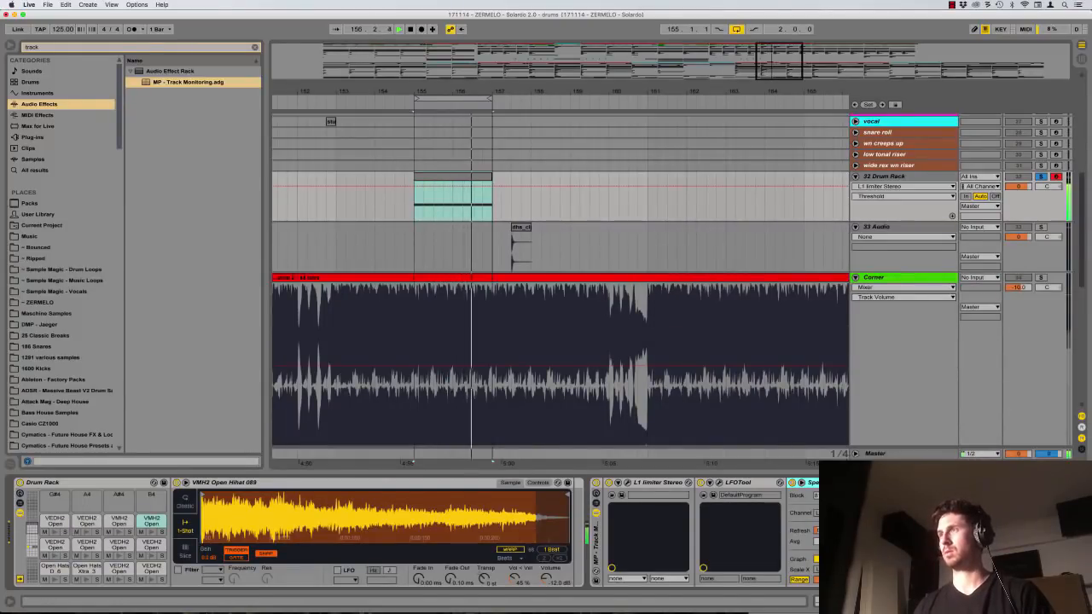
pyautogui.click(800, 483)
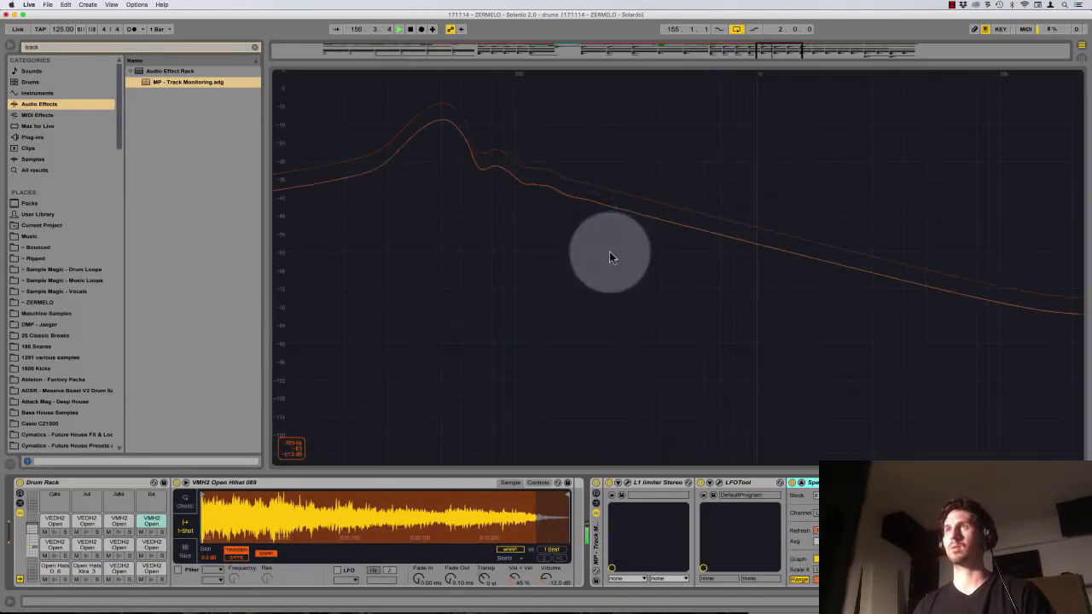
pyautogui.doubleClick(443, 86)
pyautogui.press('space')
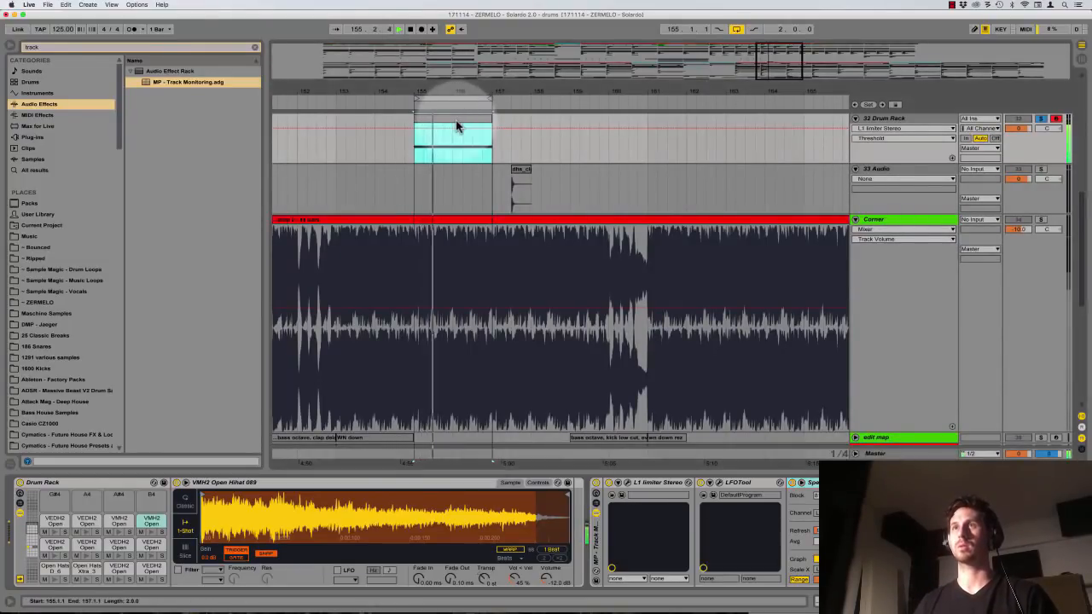
# In the drum clip, deactivate the Kick Drum H_7 notes and activate the Kick Drum H_12 notes
pyautogui.doubleClick(456, 128)
pyautogui.click(345, 477)
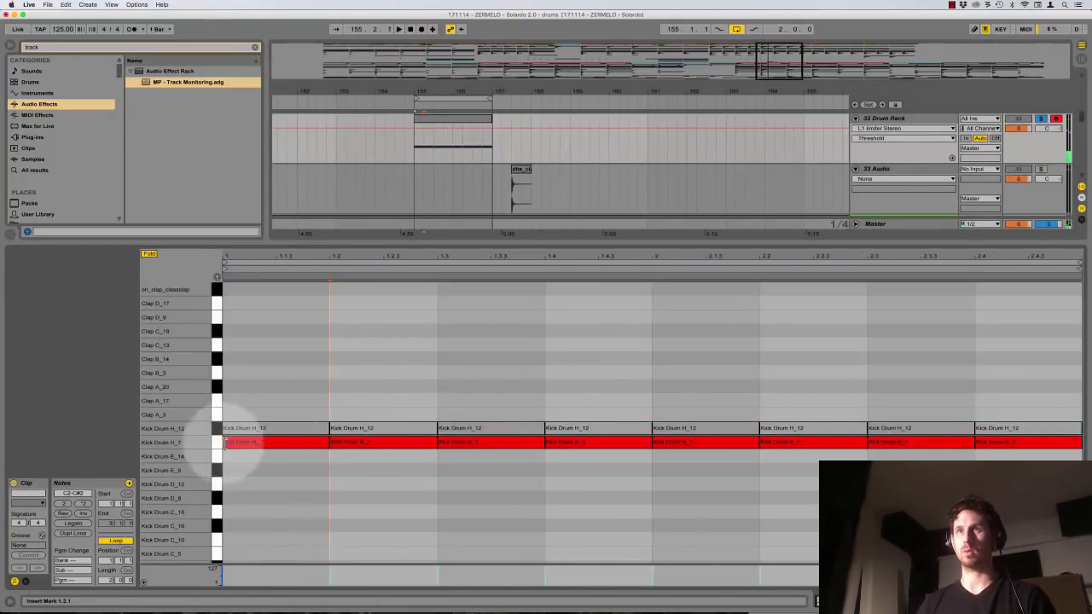
pyautogui.click(219, 446)
pyautogui.press('0')
pyautogui.click(218, 428)
pyautogui.press('0')
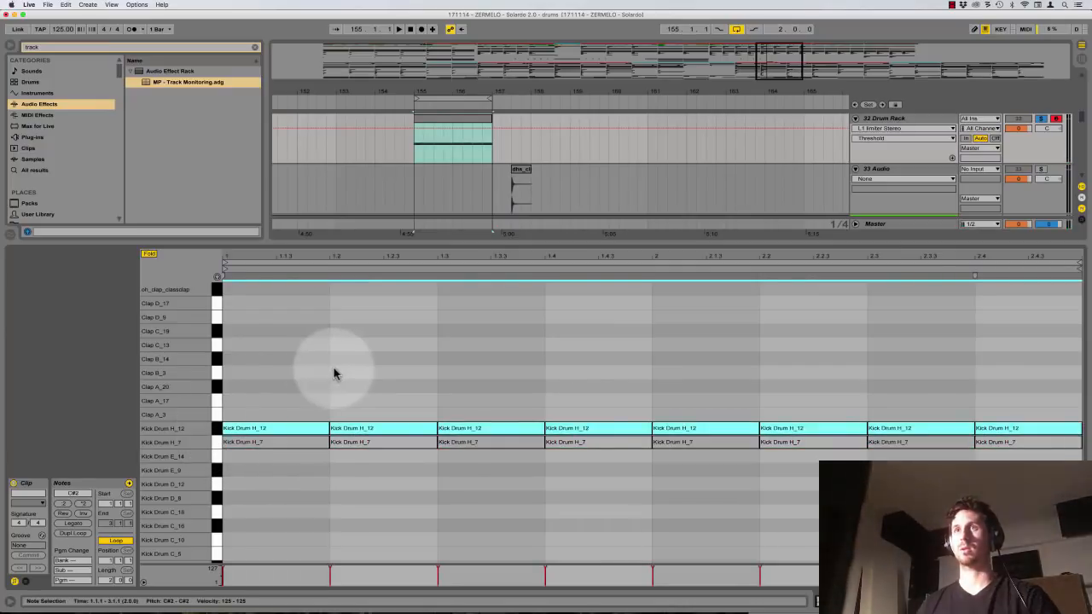
# Play the loop with Kick Drum H_12 and examine its frequency peak in the enlarged Spectrum display
pyautogui.press('space')
pyautogui.hotkey('shift', 'Tab')
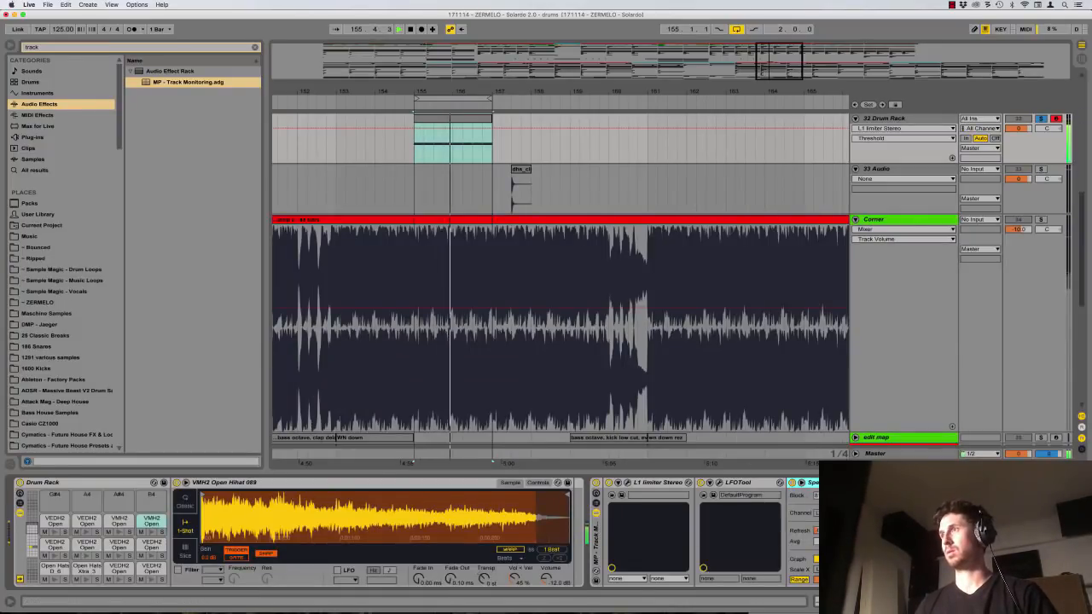
pyautogui.click(801, 483)
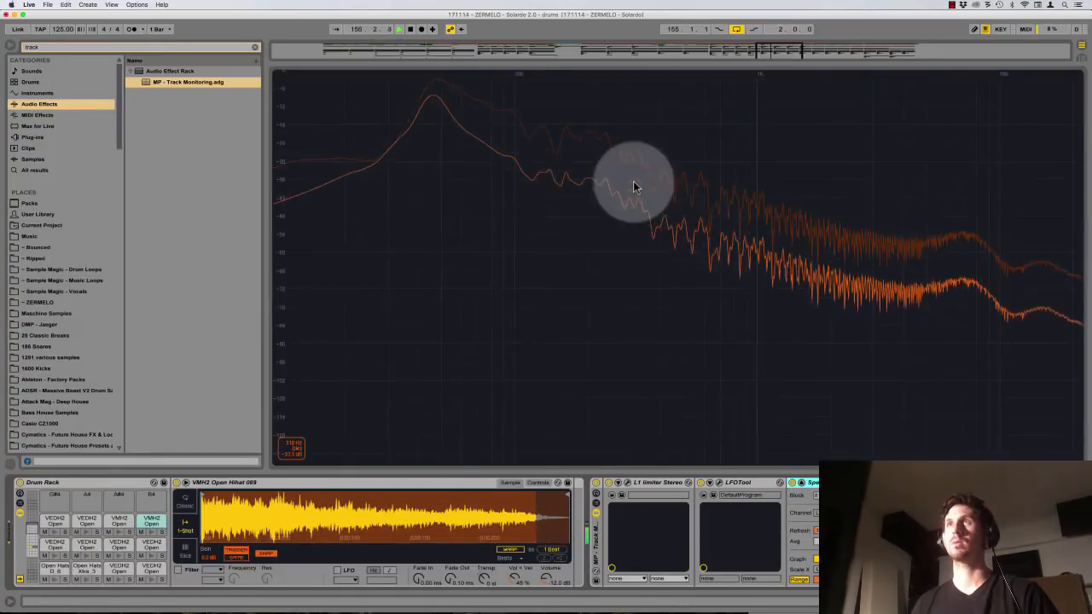
pyautogui.press('space')
pyautogui.doubleClick(440, 94)
# Add a row of Clap A_3 notes to the drum clip and delete the ones on beats 1 and 3 of both bars
pyautogui.doubleClick(436, 294)
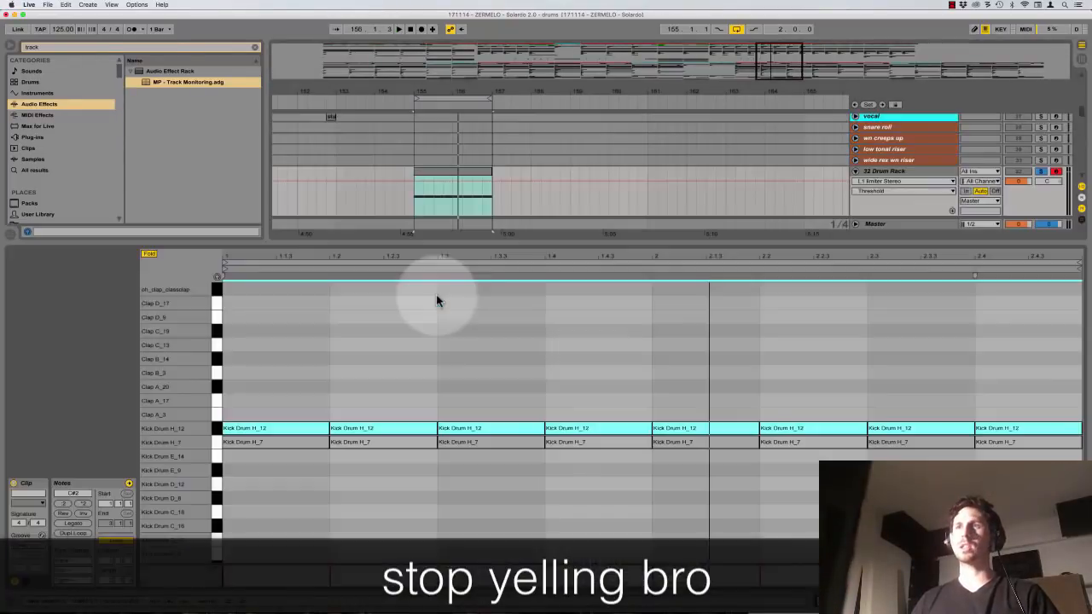
pyautogui.click(285, 417)
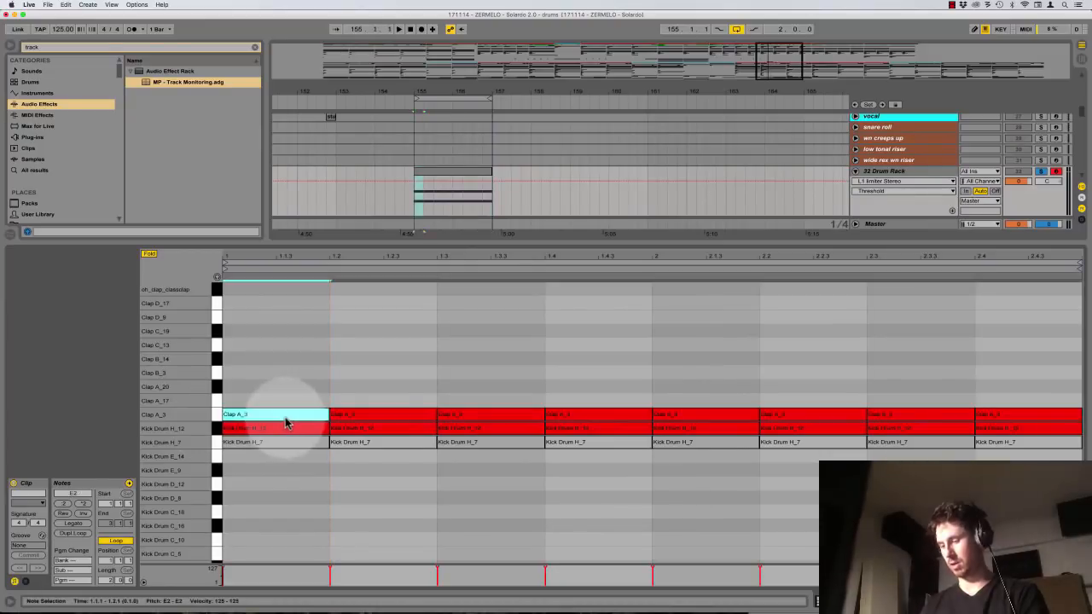
pyautogui.press('Delete')
pyautogui.click(475, 417)
pyautogui.click(658, 417)
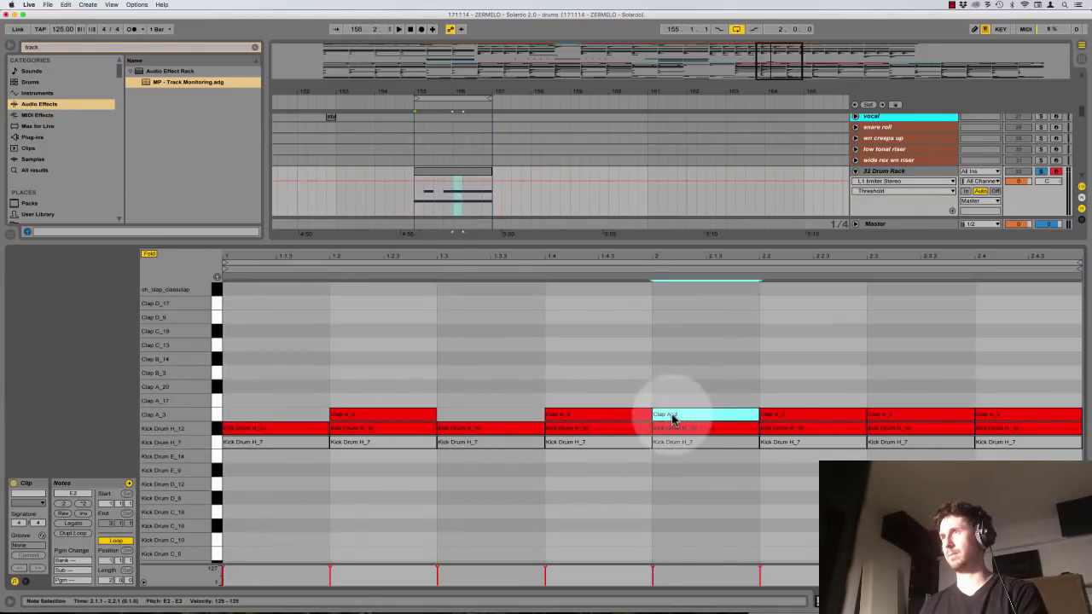
pyautogui.click(883, 425)
pyautogui.click(787, 354)
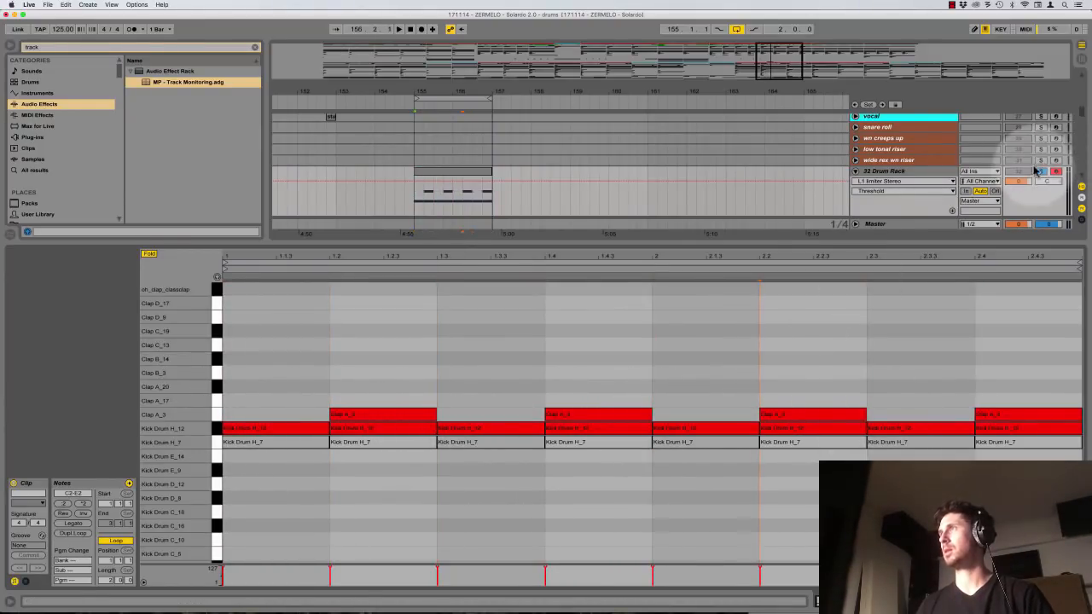
# Play the loop and audition the Clap A_3 notes on each higher clap sample up to Clap B_14
pyautogui.press('space')
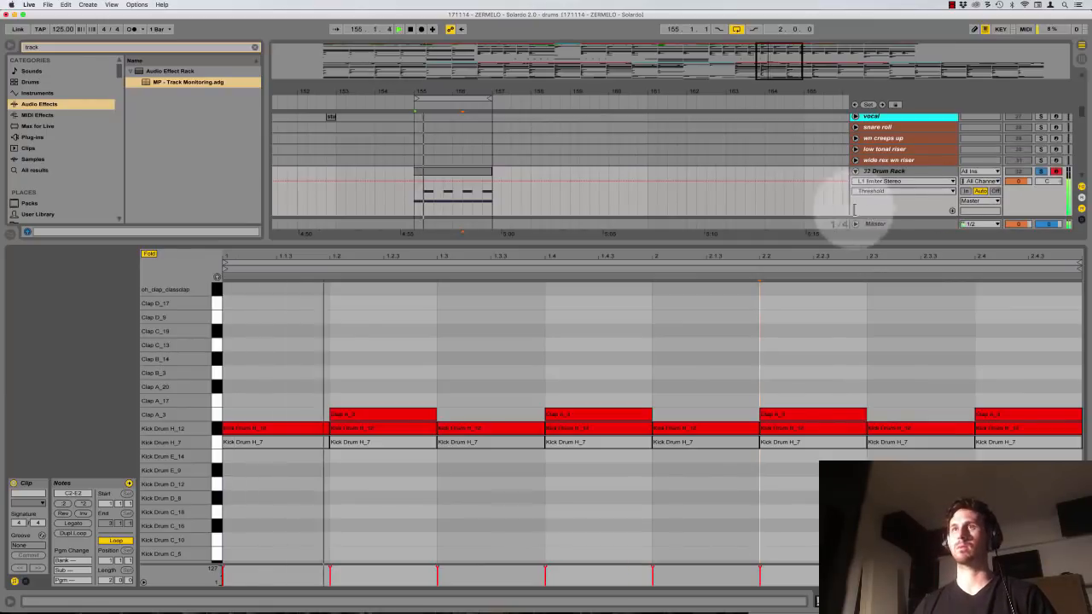
pyautogui.click(219, 415)
pyautogui.press('Up')
pyautogui.press('Up')
pyautogui.press('Up')
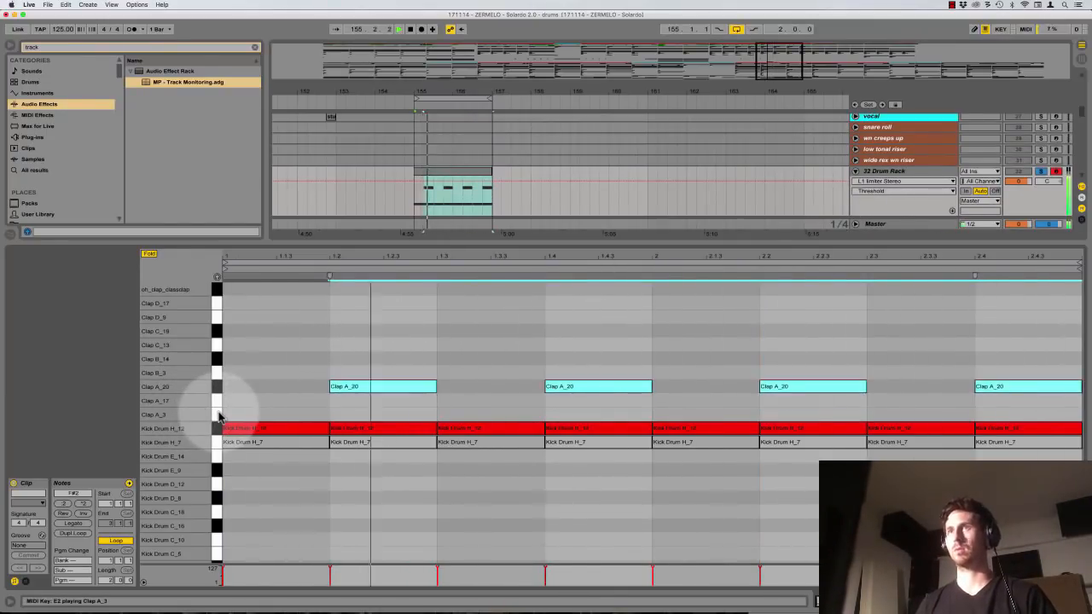
pyautogui.press('Up')
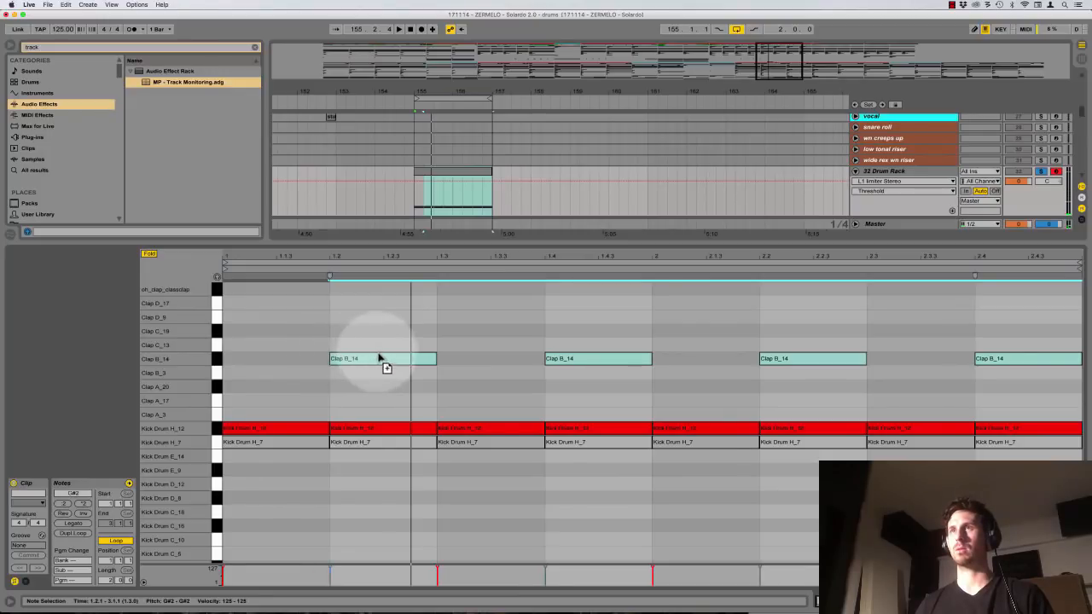
# Copy the Clap B_14 notes to Clap C_13 with the originals deactivated, and audition the copy up to Clap D_9
pyautogui.moveTo(378, 361); pyautogui.dragTo(376, 345)
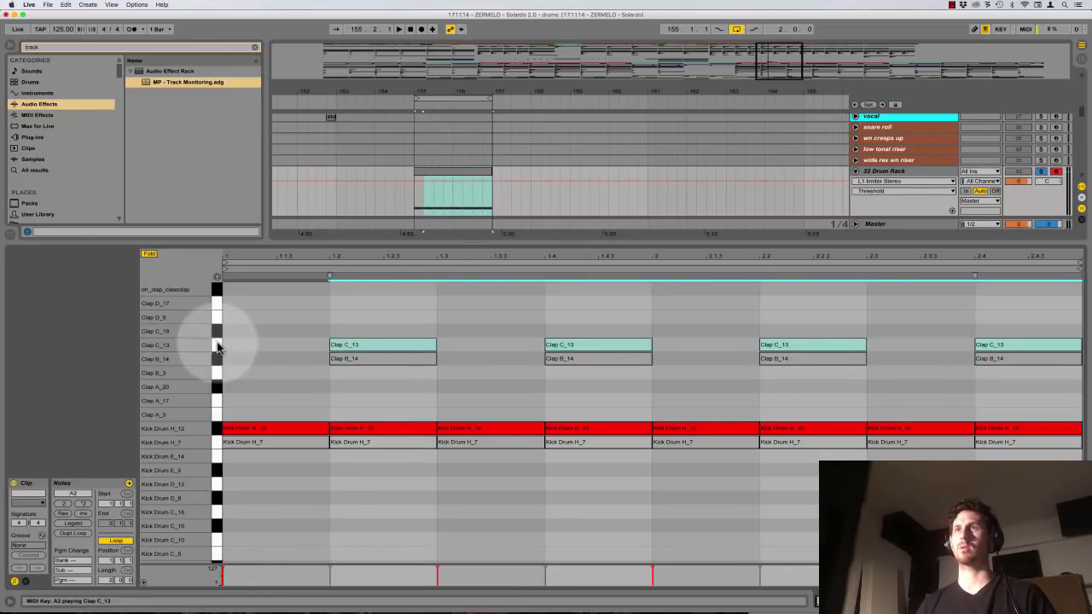
pyautogui.press('0')
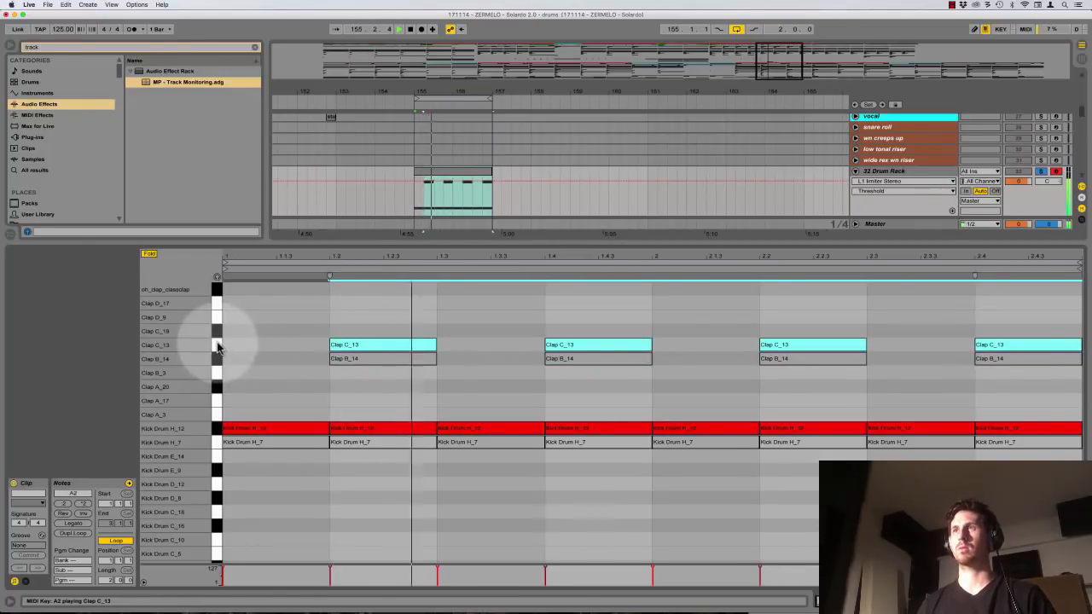
pyautogui.press('Up')
pyautogui.press('Up')
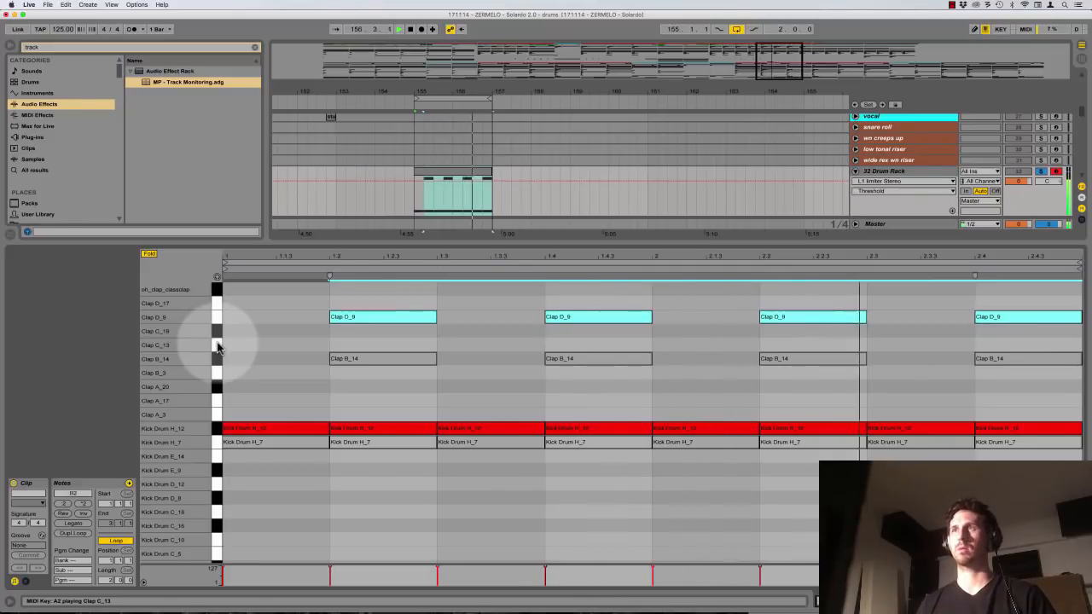
# Audition the active clap notes on Clap D_17 and dh_clap_classclap, leaving them on dh_clap_classclap
pyautogui.scroll(3, 402, 373)
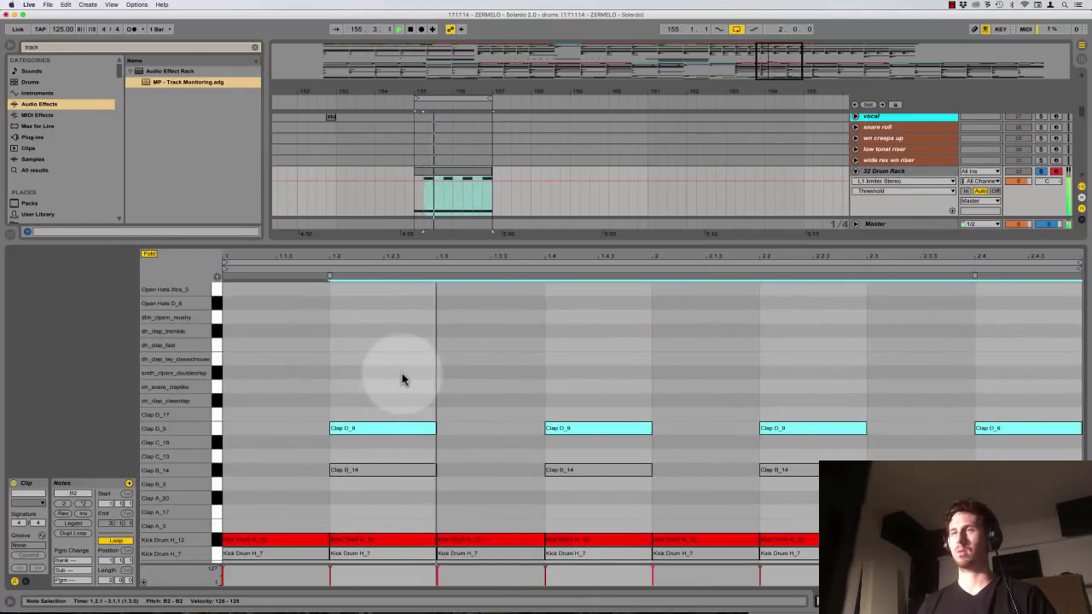
pyautogui.press('Up')
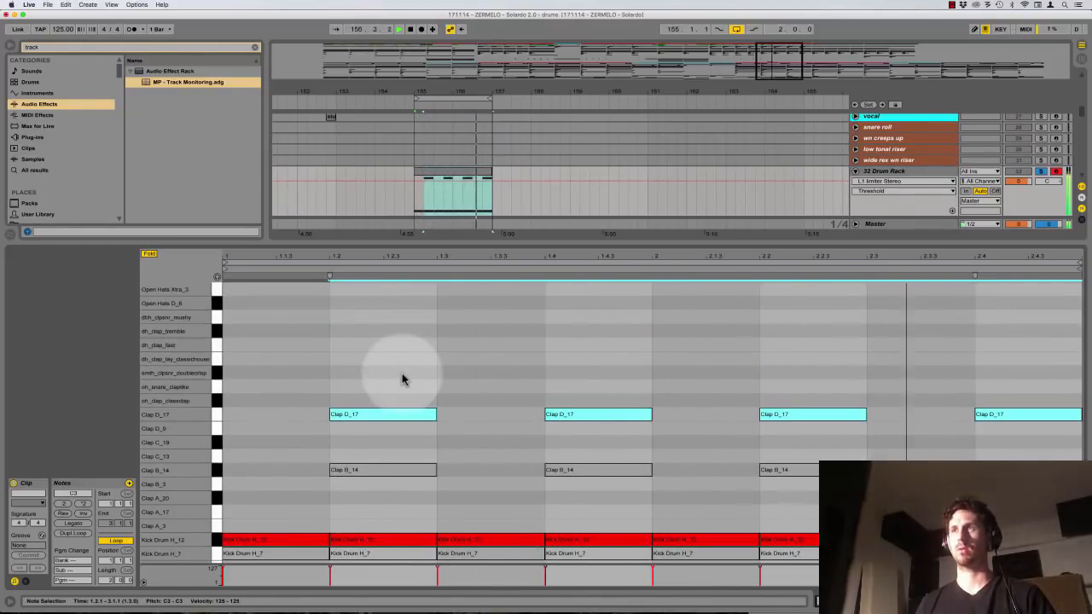
pyautogui.press('Up')
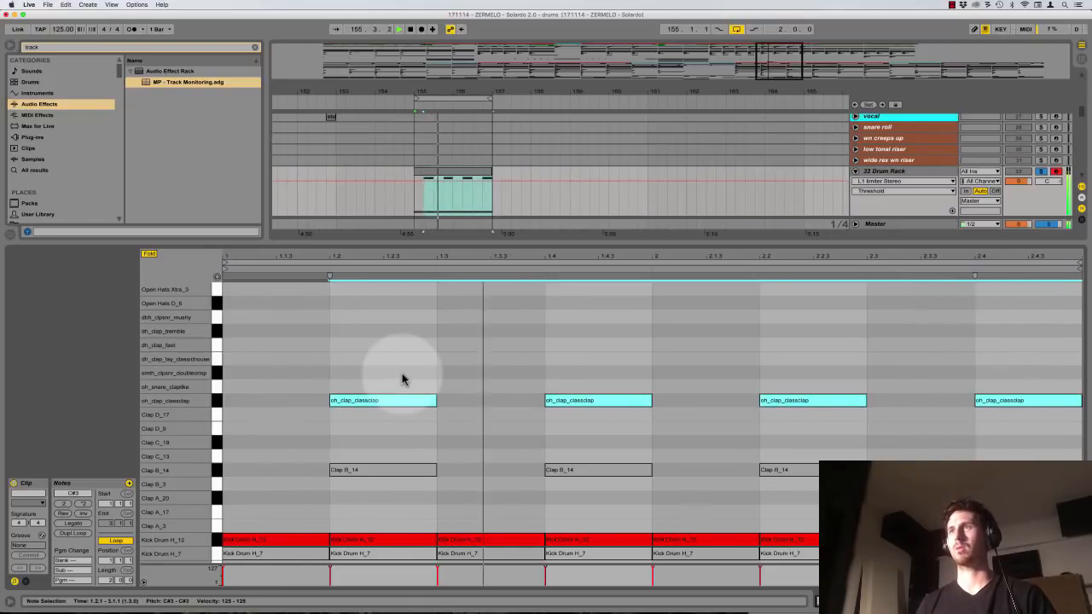
pyautogui.press('Up')
pyautogui.press('Down')
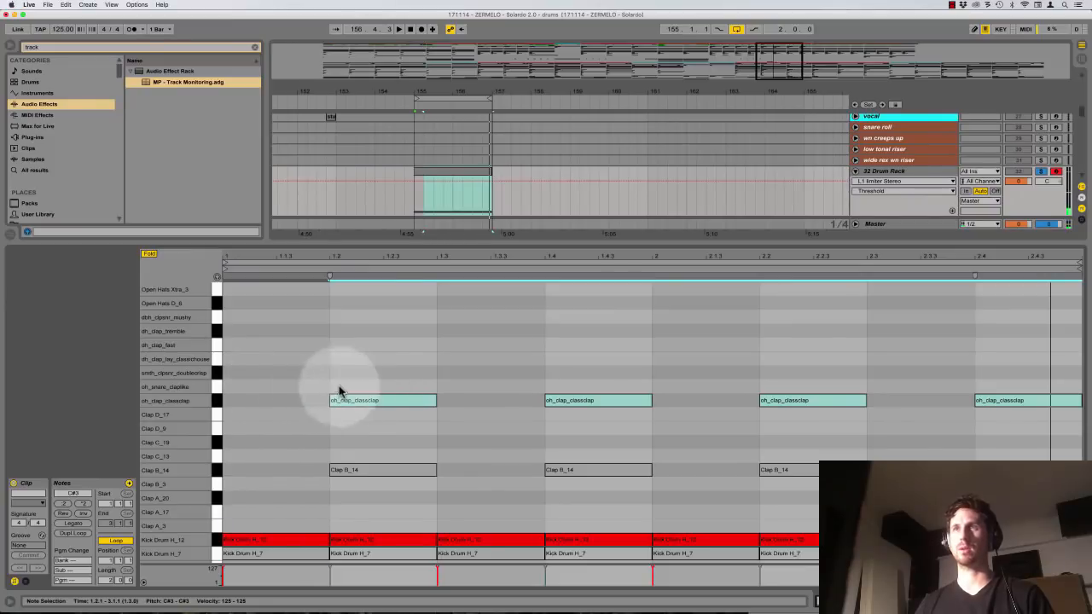
# Copy the dh_clap_classclap notes upward with the originals deactivated, and audition dh_snare_claplike, smth_clpsnr_doublecrisp and dh_clap_lay_classichouse
pyautogui.moveTo(366, 401); pyautogui.dragTo(371, 388)
pyautogui.press('space')
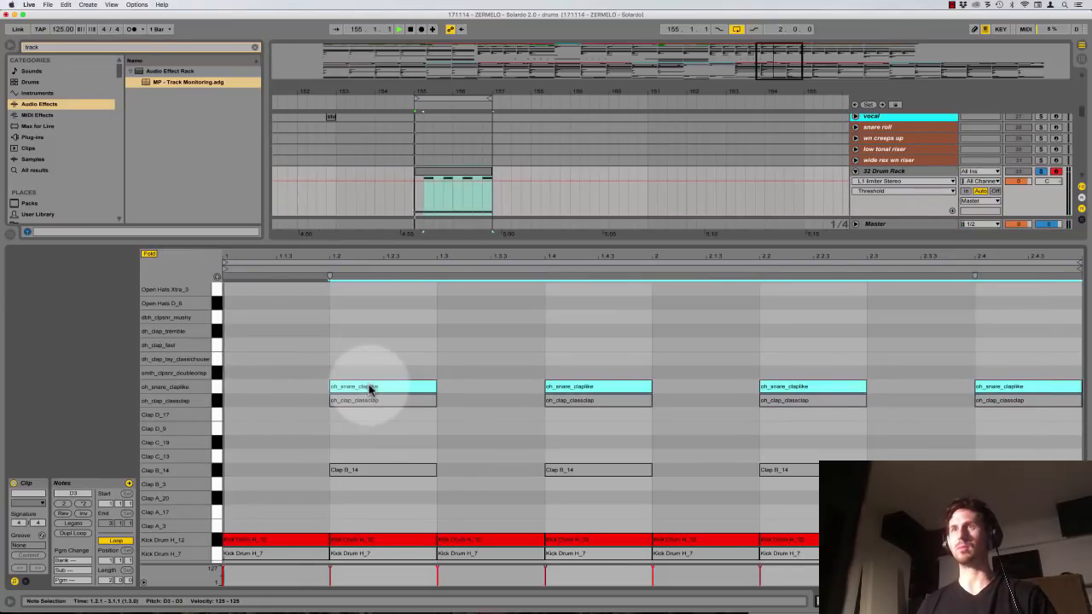
pyautogui.press('Up')
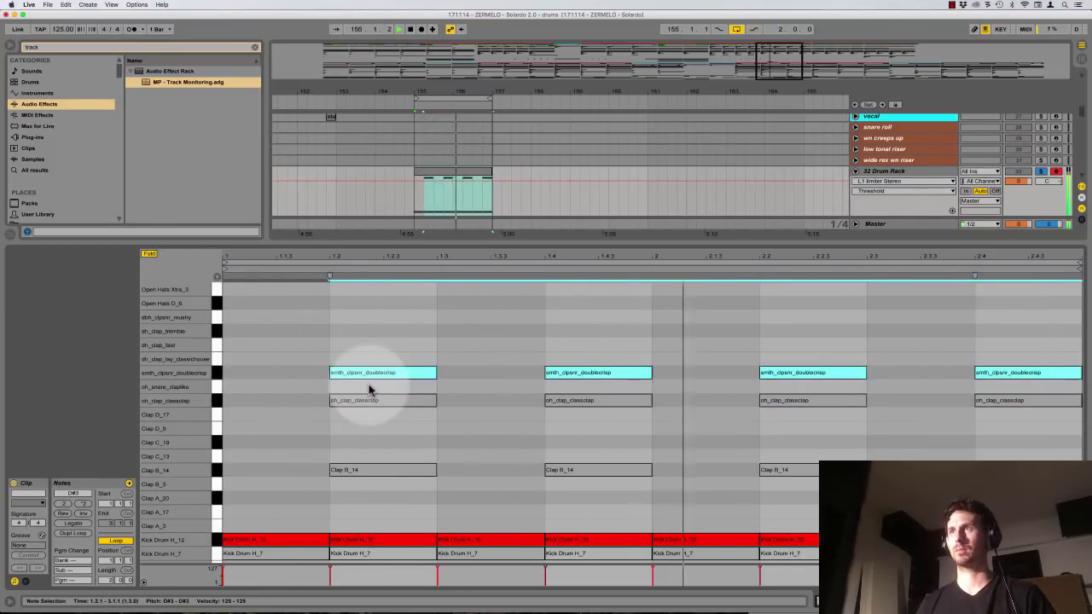
pyautogui.press('Up')
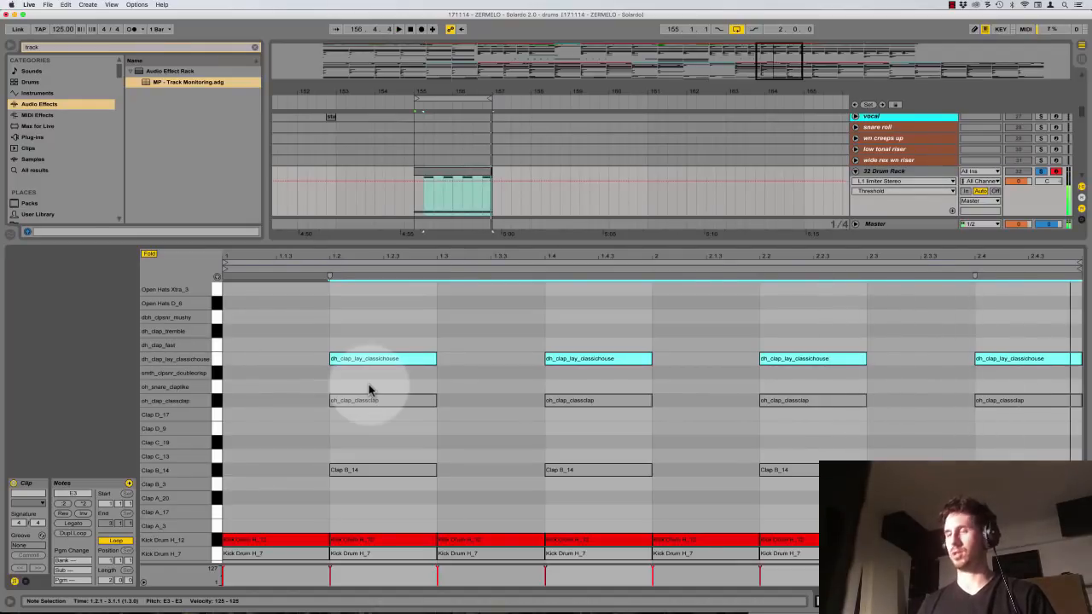
# Copy the dh_clap_lay_classichouse notes, keep the originals deactivated, and move the copy up to dbh_clpsnr_mushy
pyautogui.moveTo(367, 360); pyautogui.dragTo(369, 352)
pyautogui.press('Up')
pyautogui.press('Up')
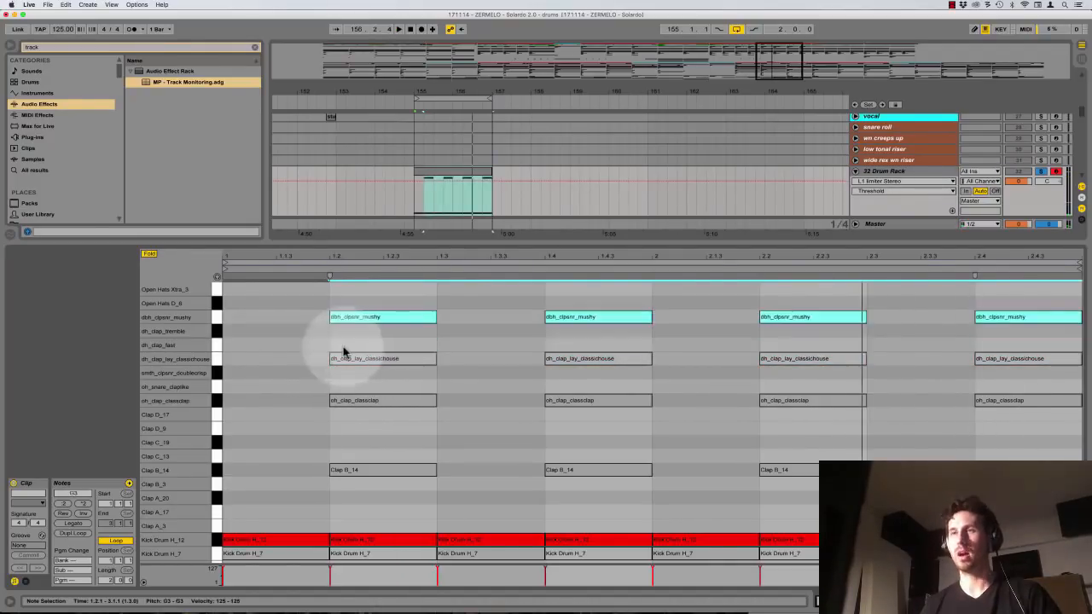
# Move the active clap notes from dbh_clpsnr_mushy down to the Clap A_3 row
pyautogui.press('Down')
pyautogui.press('Down')
pyautogui.press('Down')
pyautogui.press('Down')
pyautogui.press('Down')
pyautogui.press('Down')
pyautogui.press('Down')
pyautogui.press('Down')
pyautogui.press('Down')
pyautogui.press('Down')
pyautogui.press('Down')
pyautogui.press('Down')
pyautogui.press('Down')
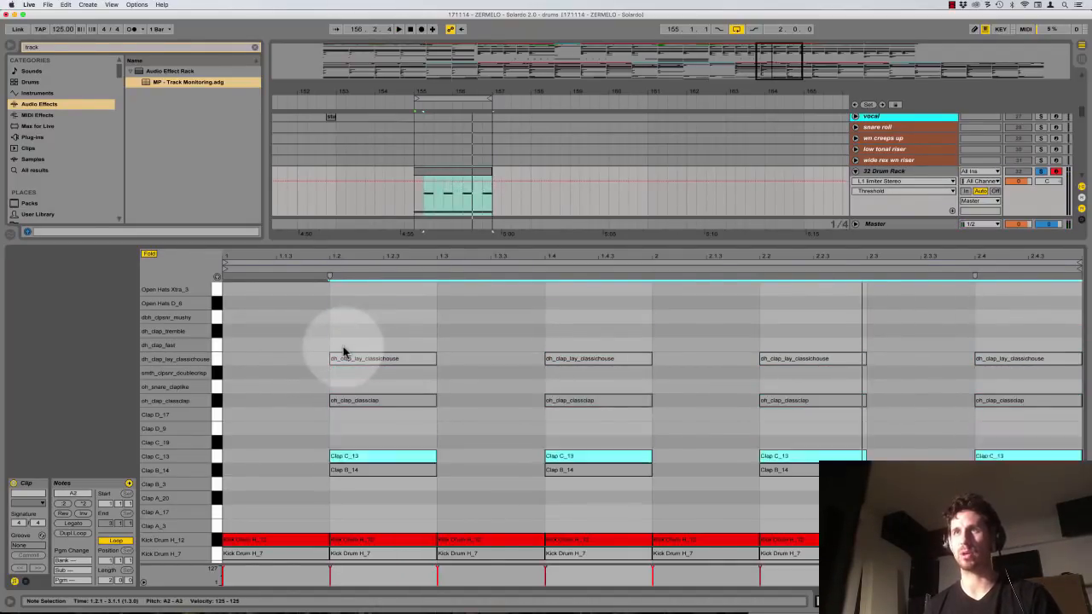
pyautogui.press('Down')
pyautogui.press('Down')
pyautogui.press('Down')
pyautogui.press('Down')
pyautogui.press('Up')
pyautogui.press('Up')
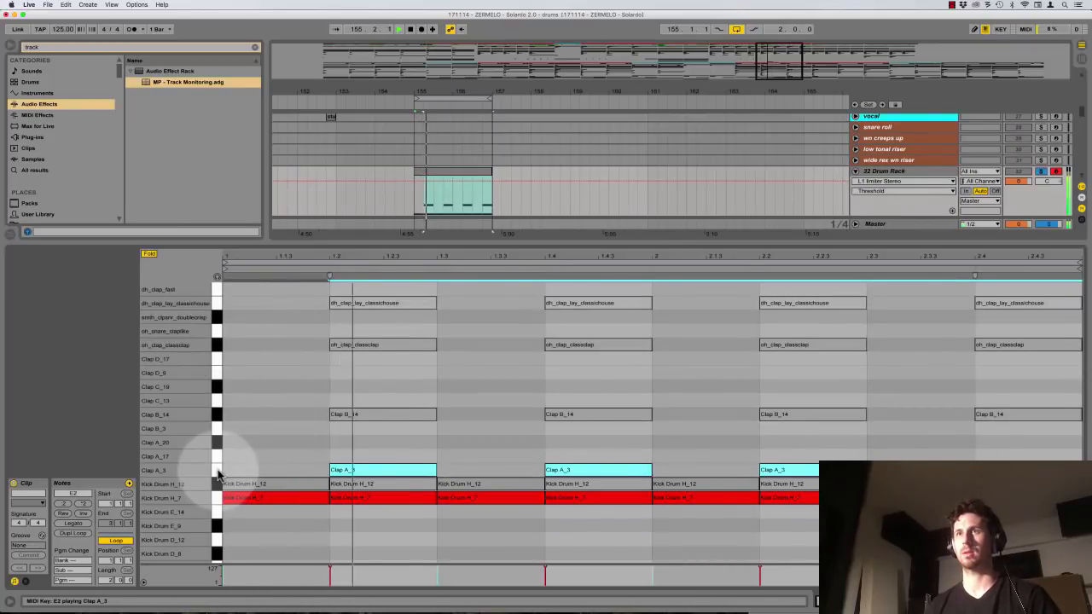
# Audition the clap notes against Kick Drum H_7, moving them from Clap A_3 through Clap A_17 to Clap B_3 and higher
pyautogui.press('Up')
pyautogui.press('Up')
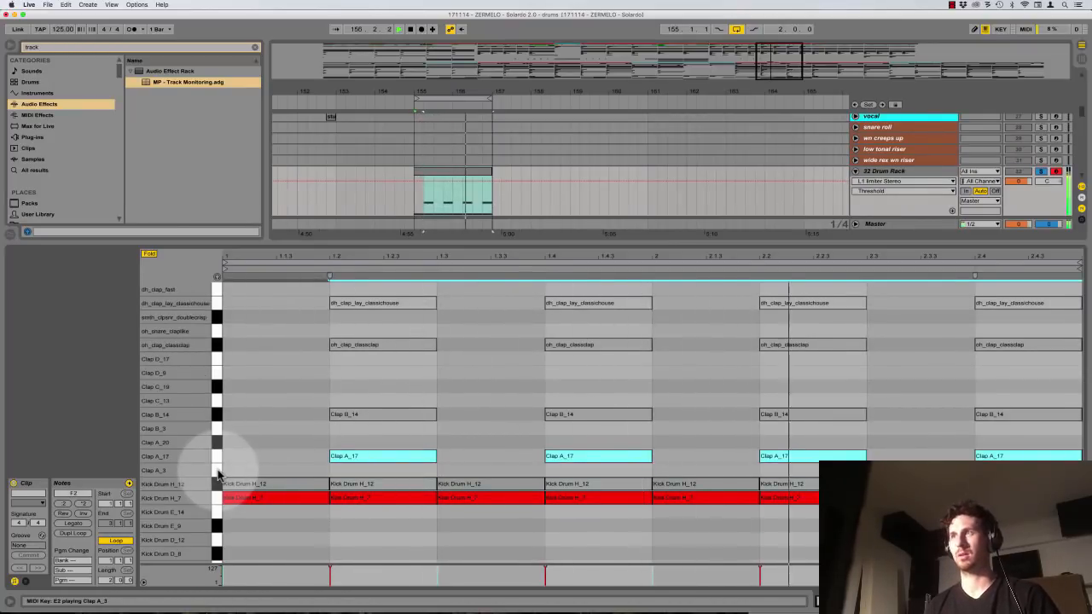
pyautogui.press('Up')
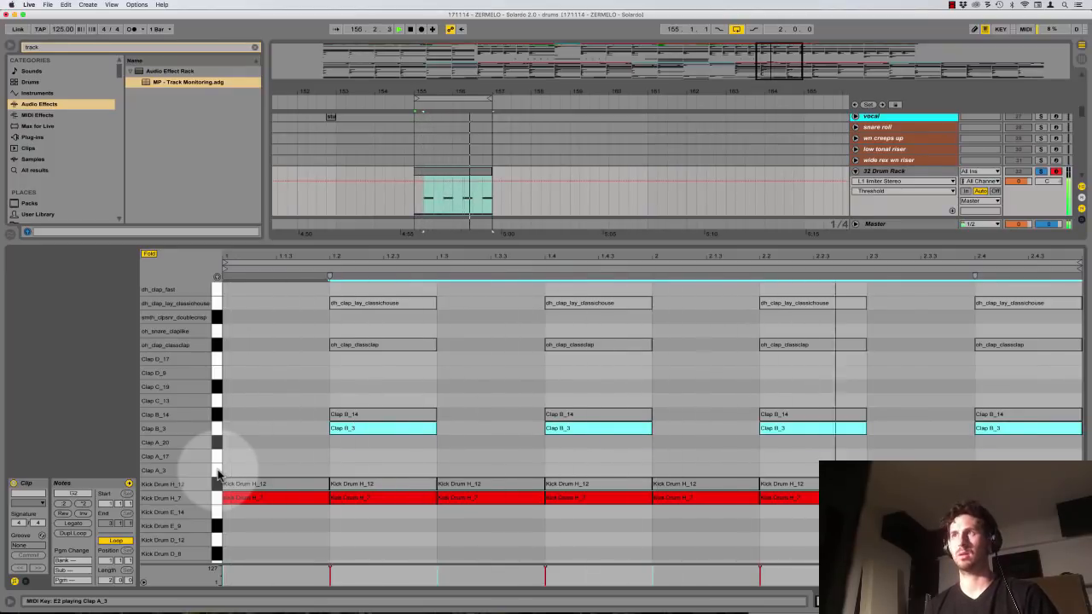
pyautogui.press('Up')
pyautogui.press('Up')
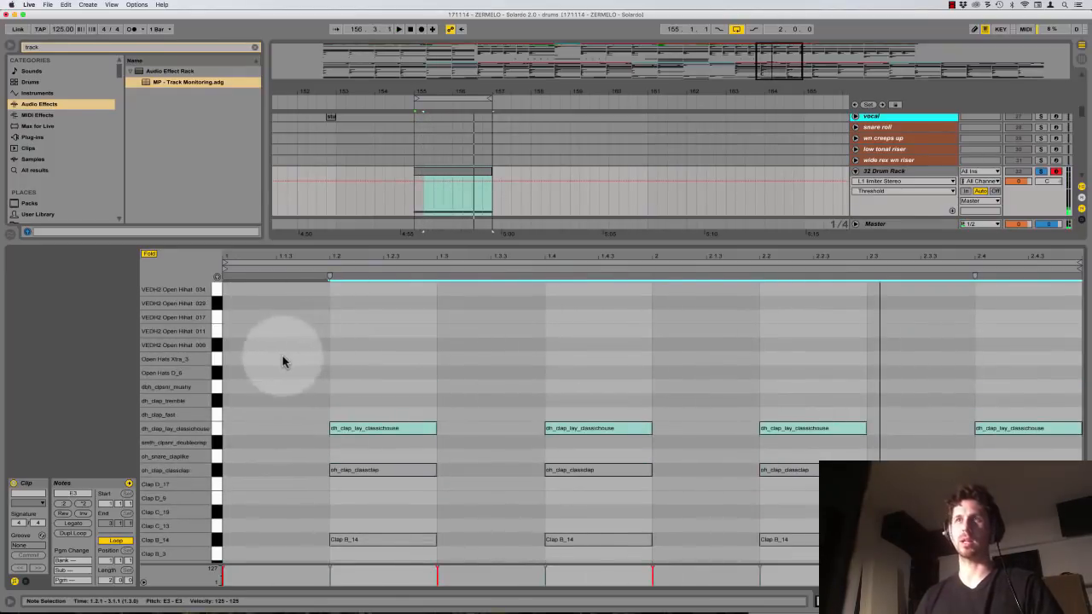
# Set the clip's fixed grid to 1/8 and draw Open Hats D_6 notes on the offbeats at 1.1.3 and 1.2.3
pyautogui.scroll(-2, 282, 356)
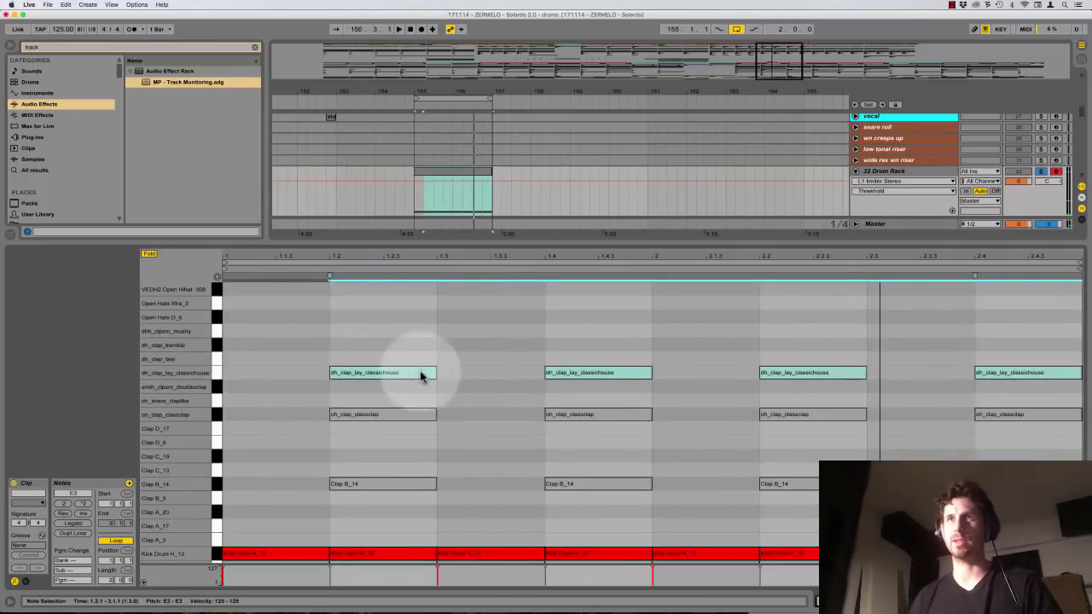
pyautogui.scroll(1, 382, 358)
pyautogui.rightClick(318, 334)
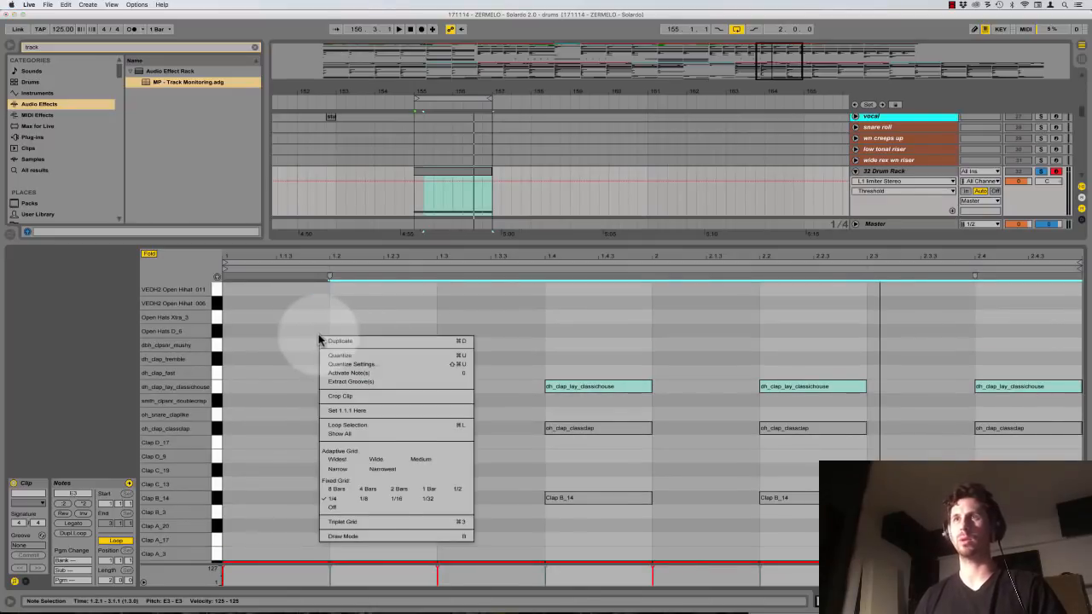
pyautogui.click(365, 497)
pyautogui.press('b')
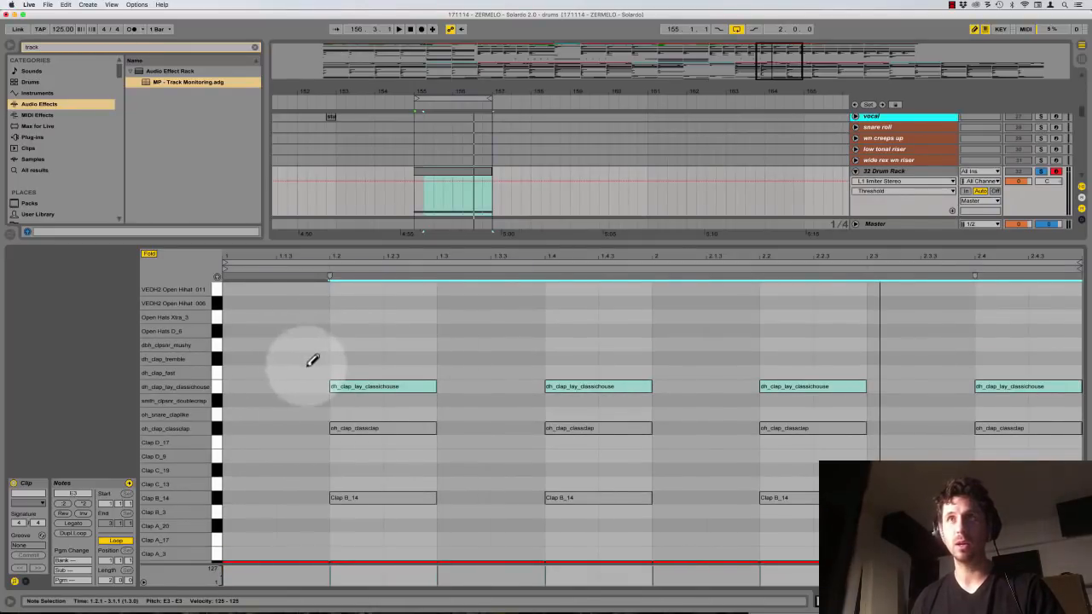
pyautogui.scroll(2, 304, 352)
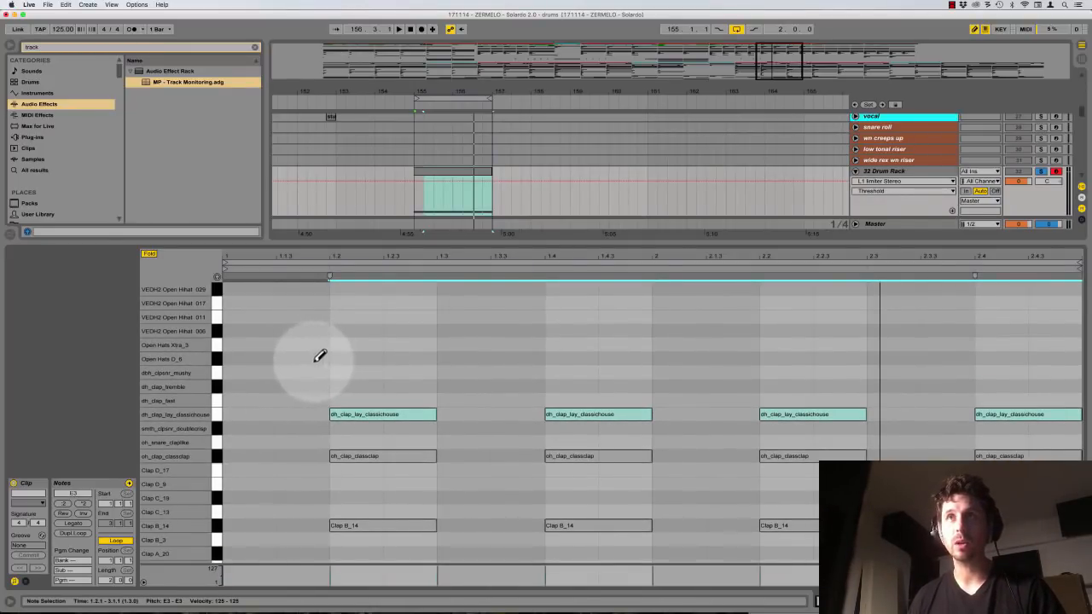
pyautogui.click(320, 356)
pyautogui.click(416, 356)
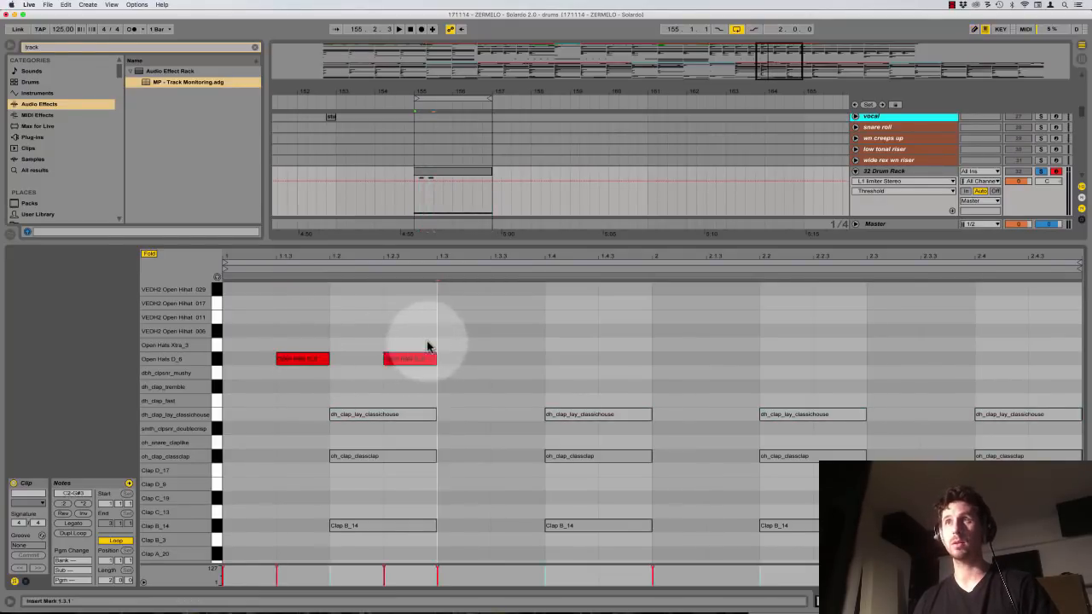
# Duplicate the first two Open Hats D_6 notes three times to fill both bars of the clip
pyautogui.moveTo(428, 345); pyautogui.dragTo(230, 368)
pyautogui.press('super+d')
pyautogui.press('super+d')
pyautogui.press('super+d')
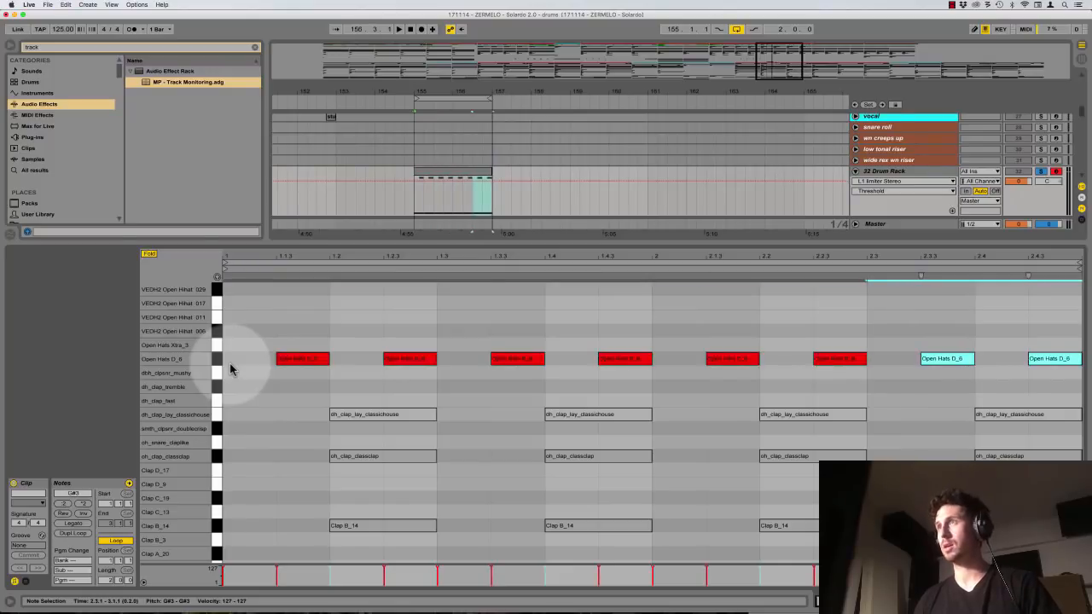
# Play the loop and audition the Open Hats D_6 notes on Open Hats Xtra_3 and up to VEDH2 Open Hihat 011
pyautogui.press('space')
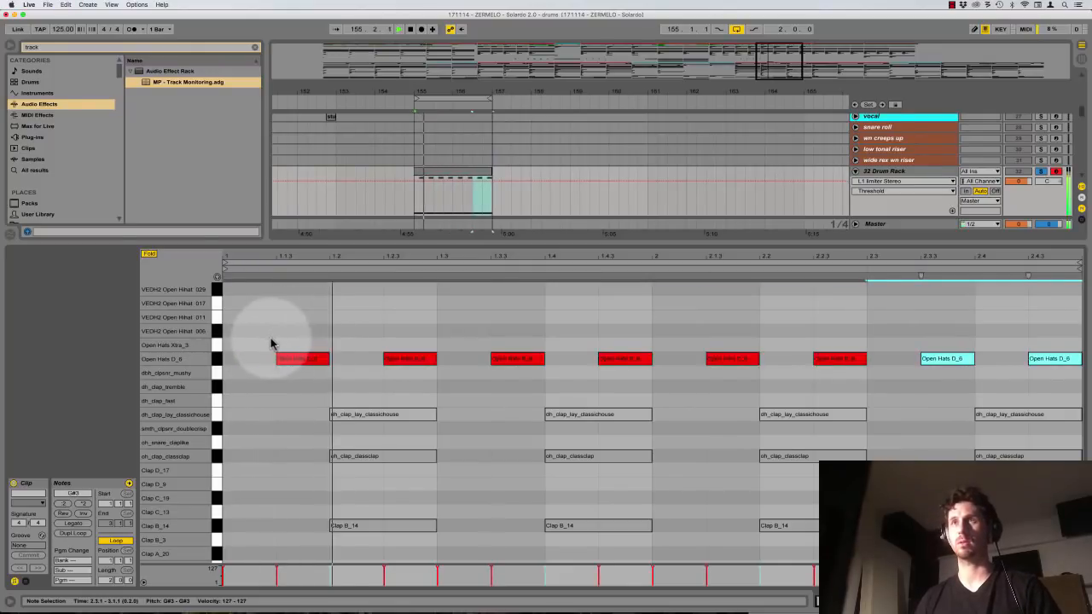
pyautogui.click(219, 361)
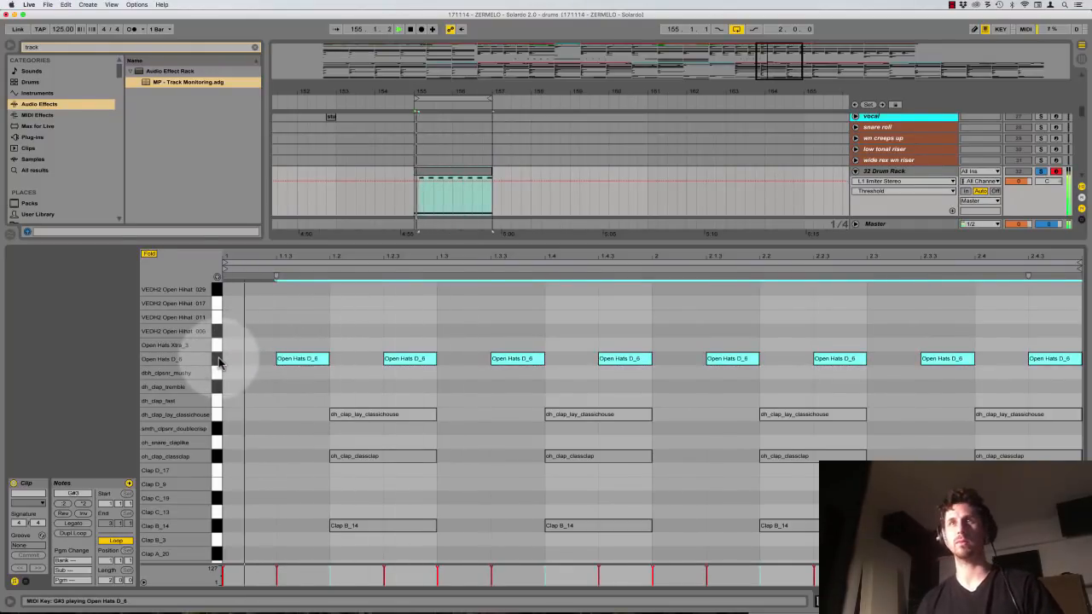
pyautogui.press('Up')
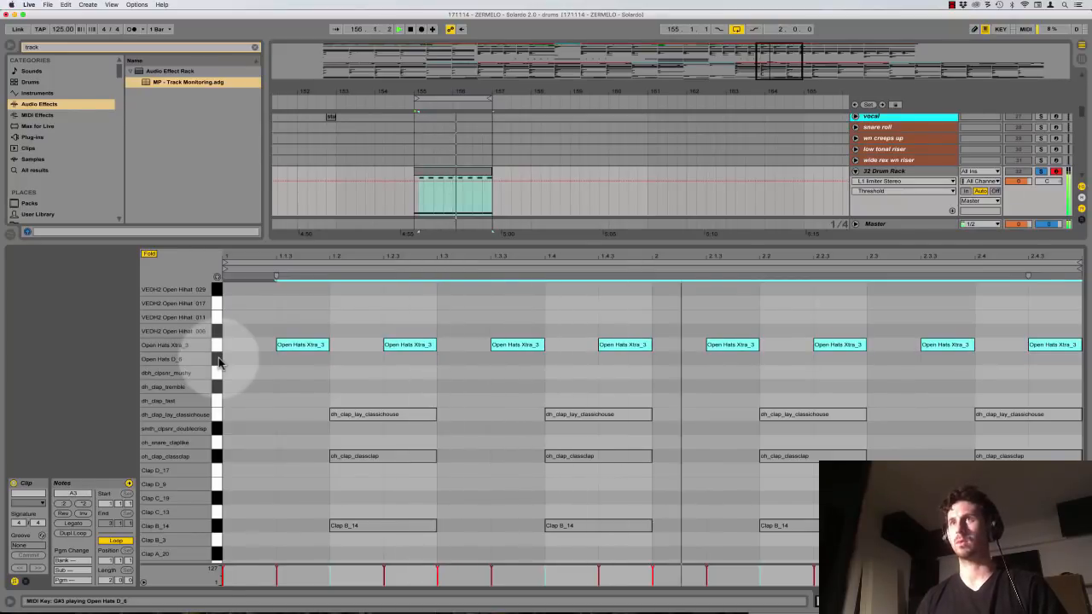
pyautogui.scroll(3, 247, 412)
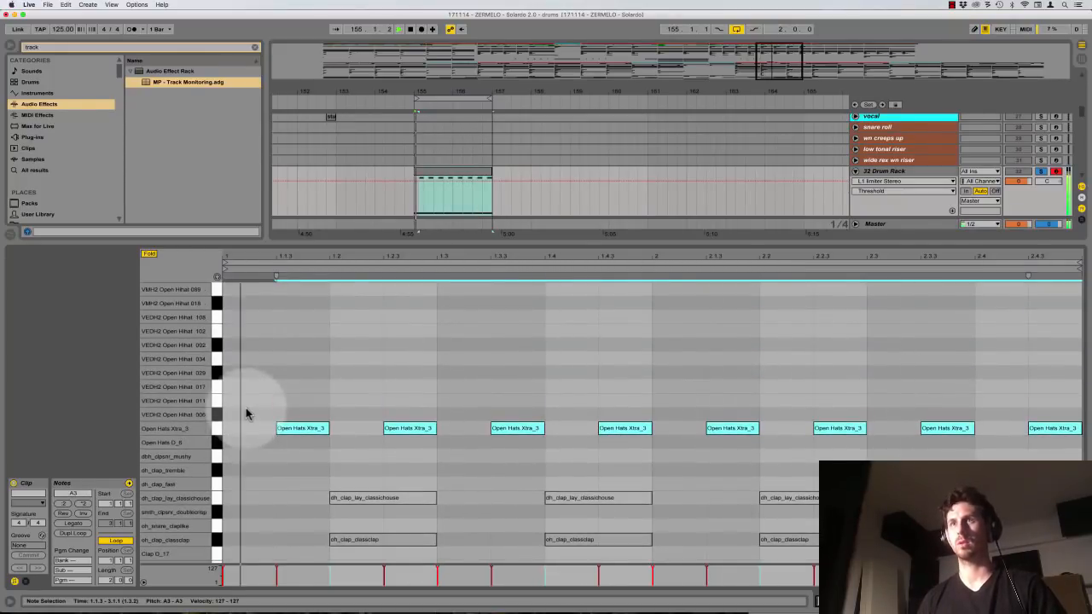
pyautogui.press('Up')
pyautogui.press('Up')
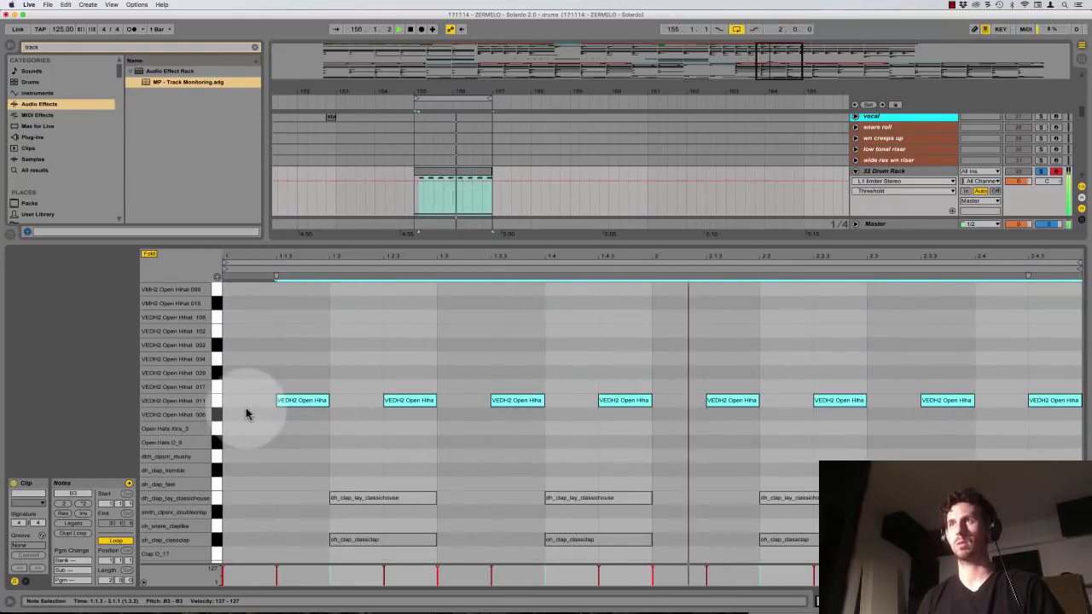
# Audition the hat notes on VEDH2 Open Hihat 029, 034 and 092, and select the Open Hats Xtra_3 notes
pyautogui.press('Up')
pyautogui.press('Up')
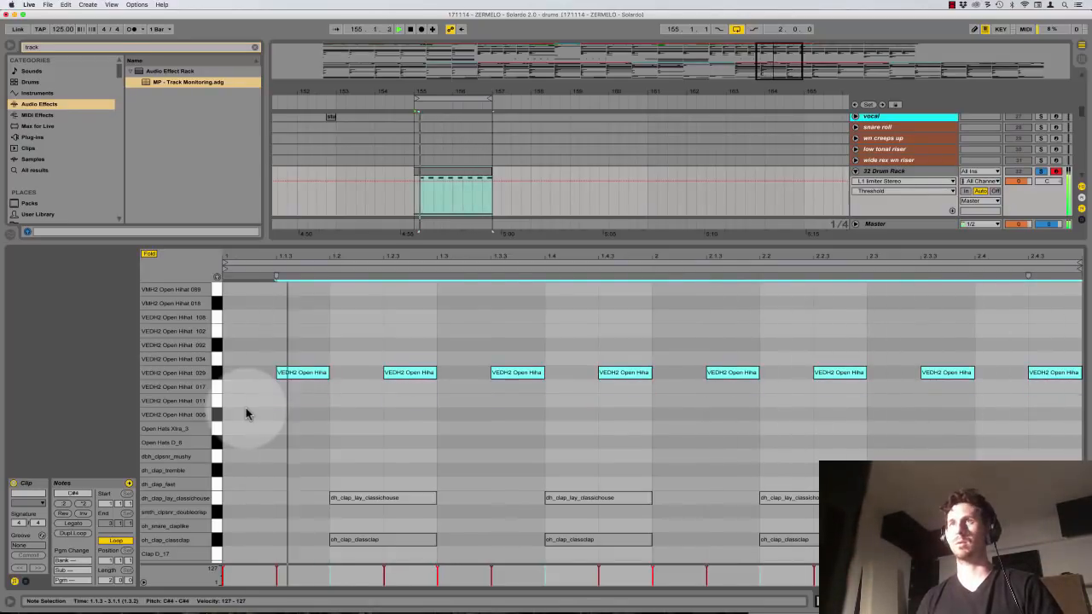
pyautogui.press('Up')
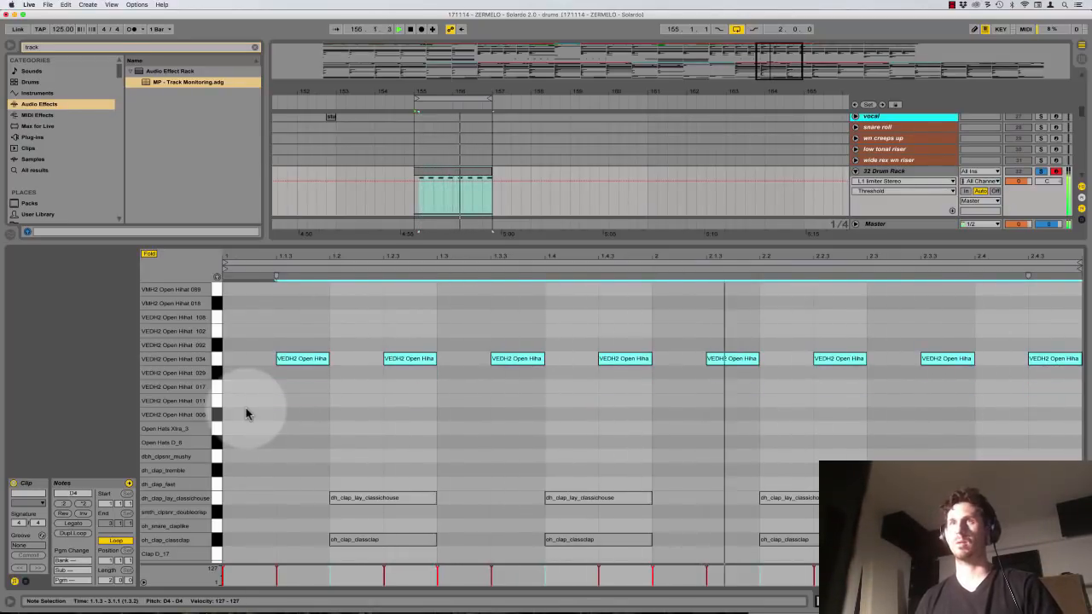
pyautogui.press('Up')
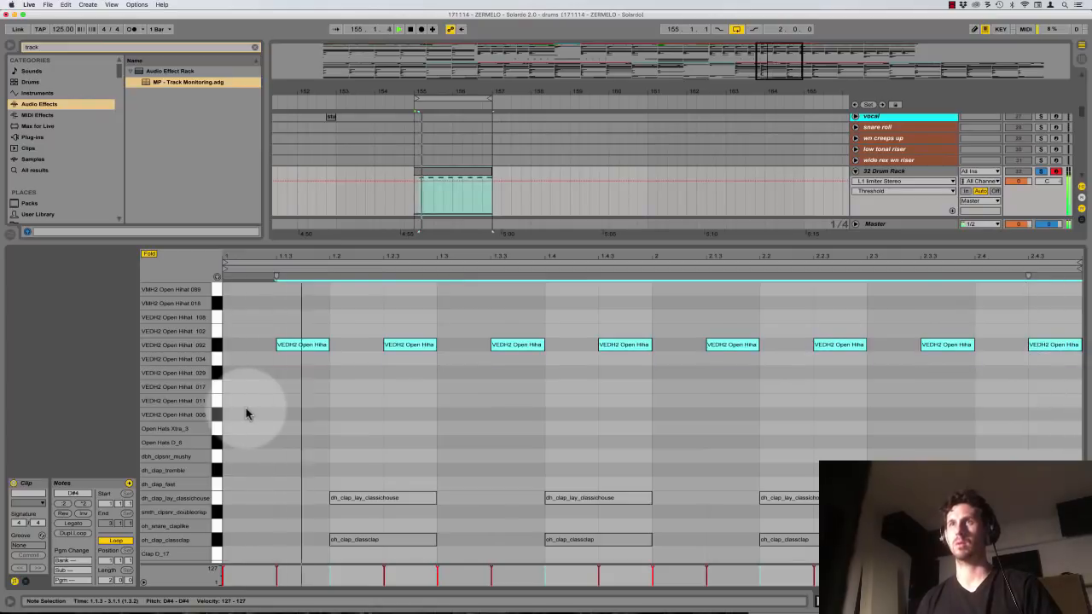
pyautogui.press('Down')
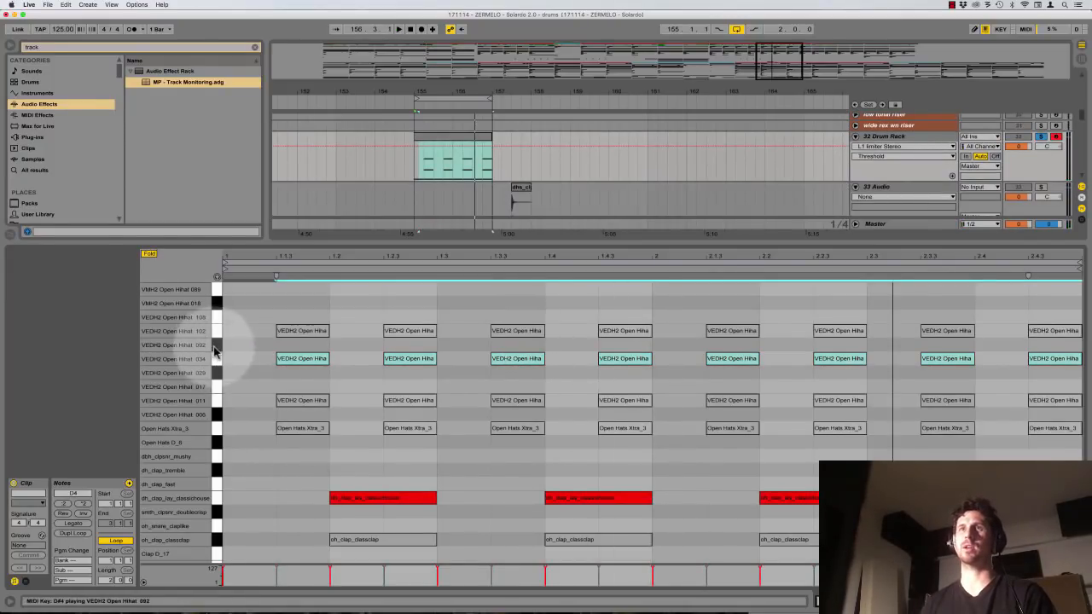
pyautogui.click(219, 428)
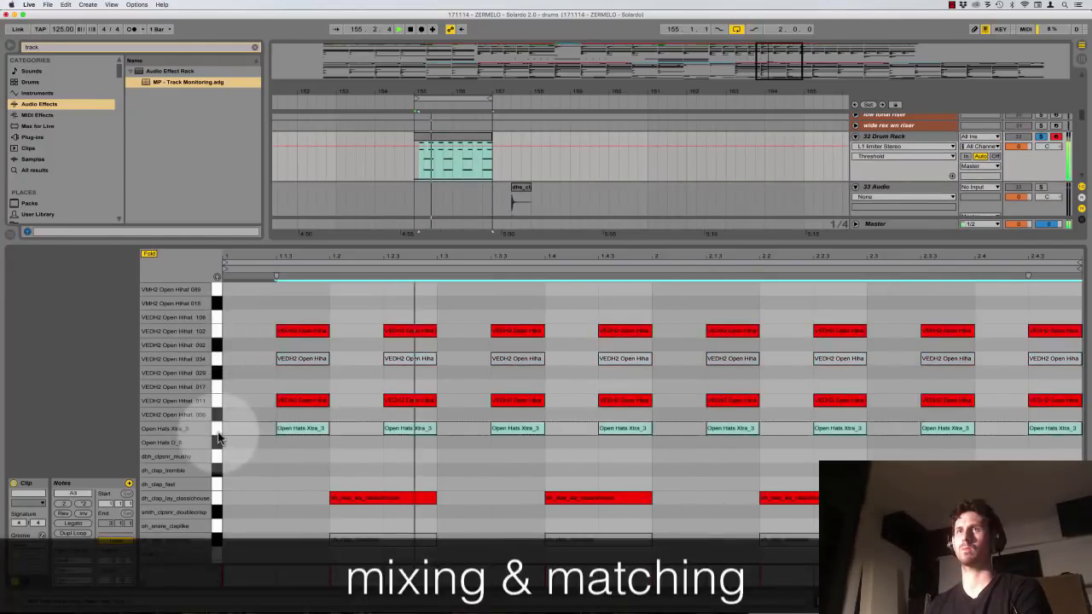
# Compare the VEDH2 Open Hihat 102 and 034 notes in the playing loop, ending on 102, and stop playback
pyautogui.click(218, 331)
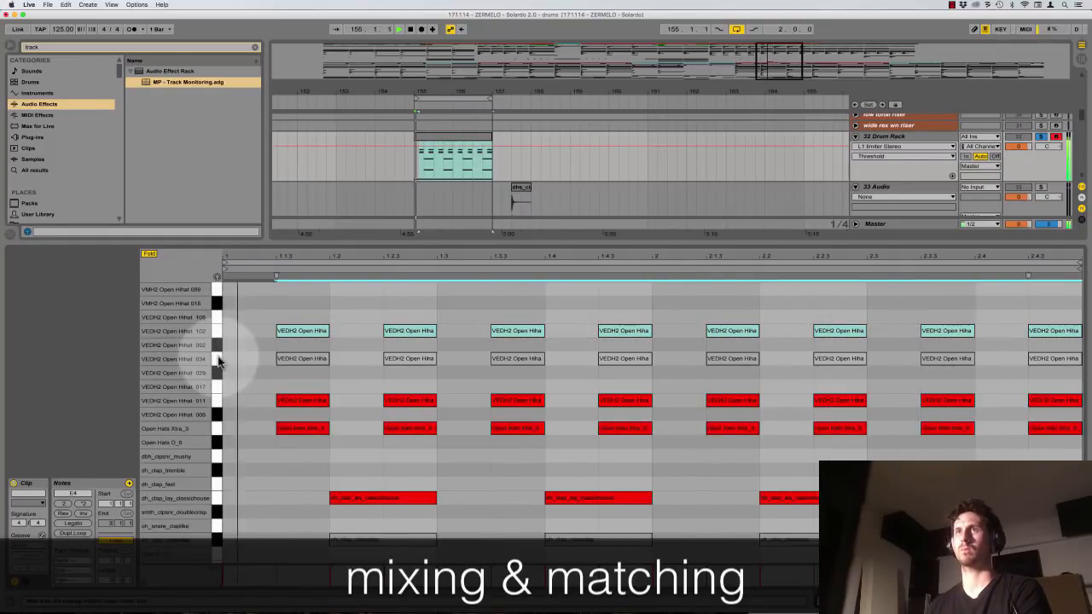
pyautogui.click(218, 360)
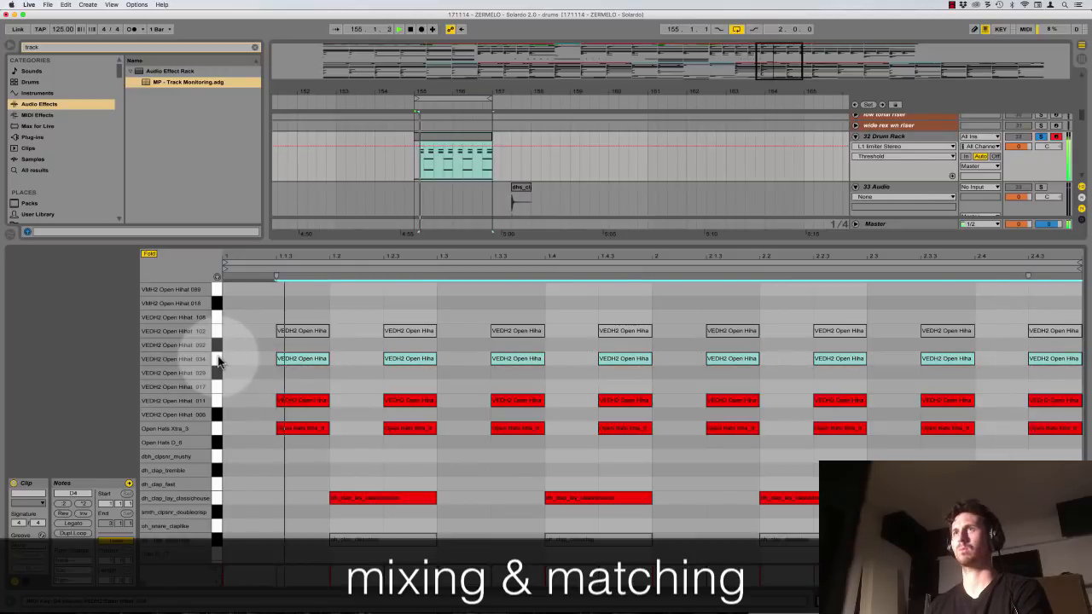
pyautogui.click(218, 333)
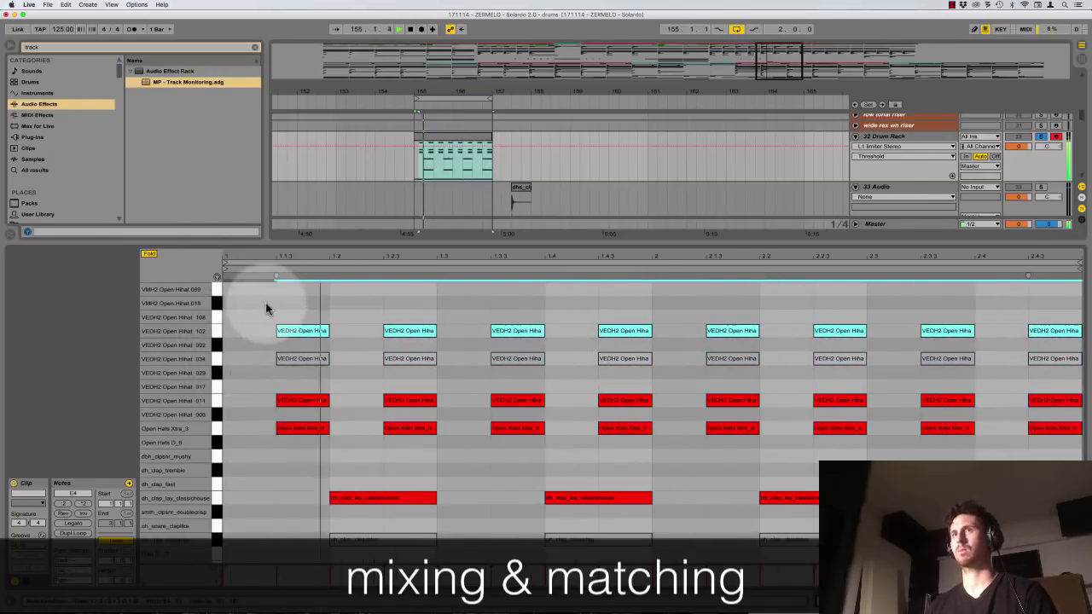
pyautogui.press('space')
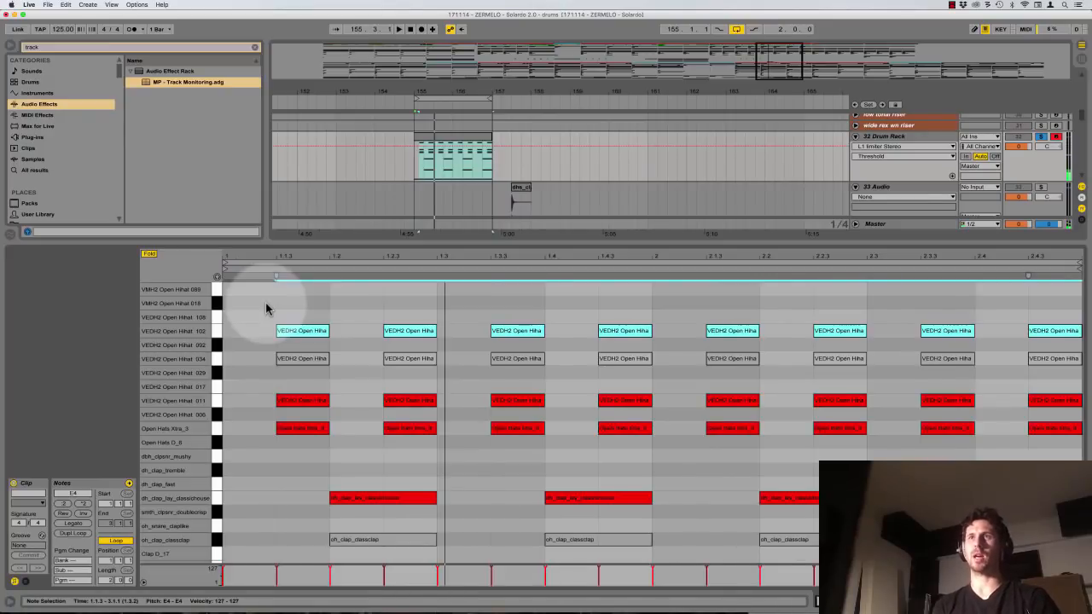
pyautogui.click(352, 309)
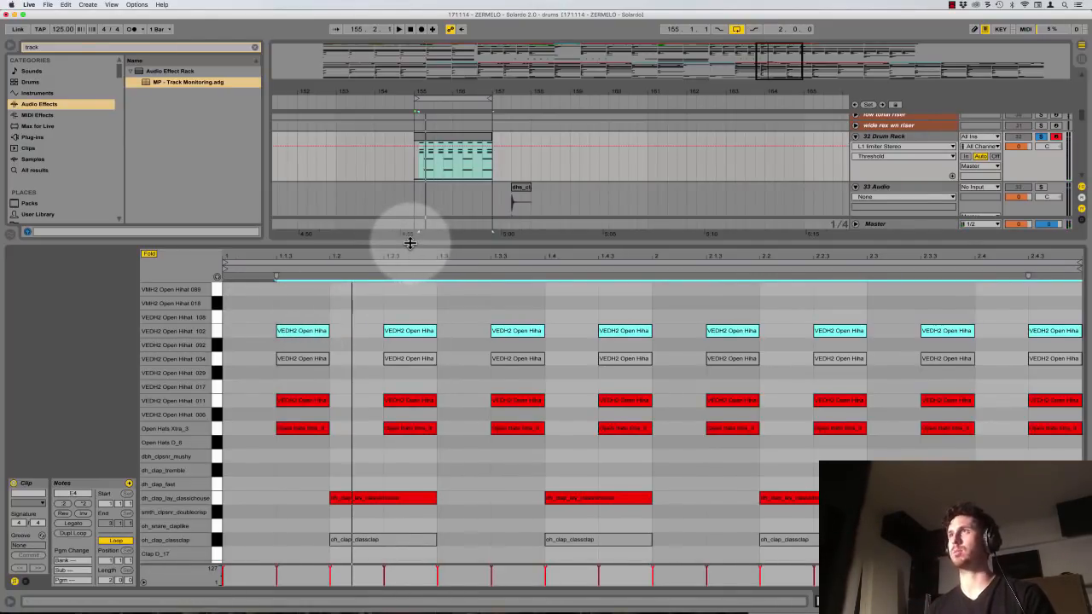
# Close the clip's note editor, play the loop briefly, and show the devices of the 32 Drum Rack track
pyautogui.press('super+alt+l')
pyautogui.press('space')
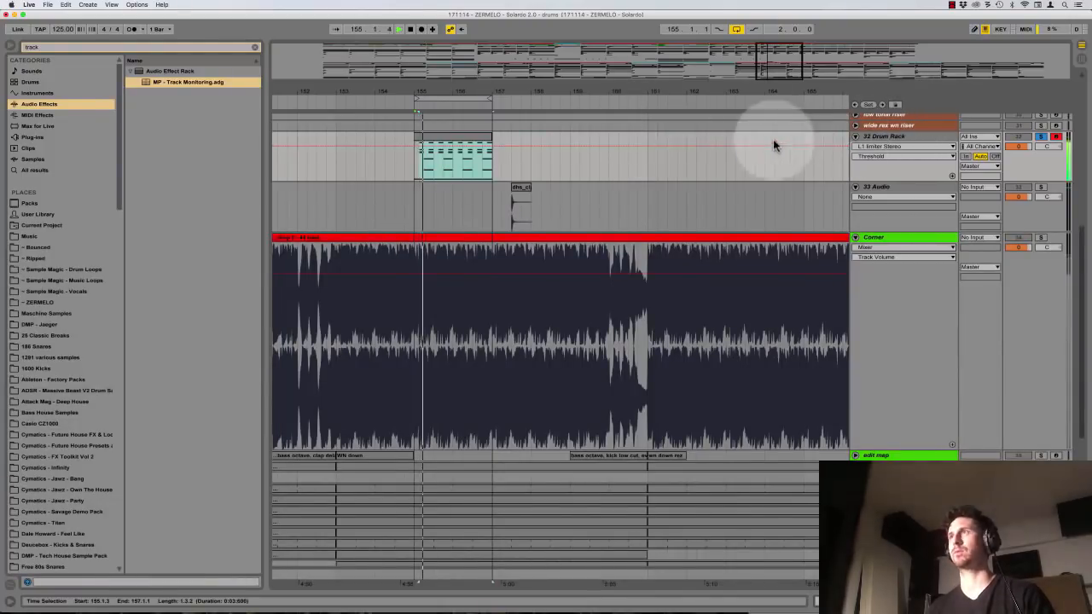
pyautogui.click(891, 137)
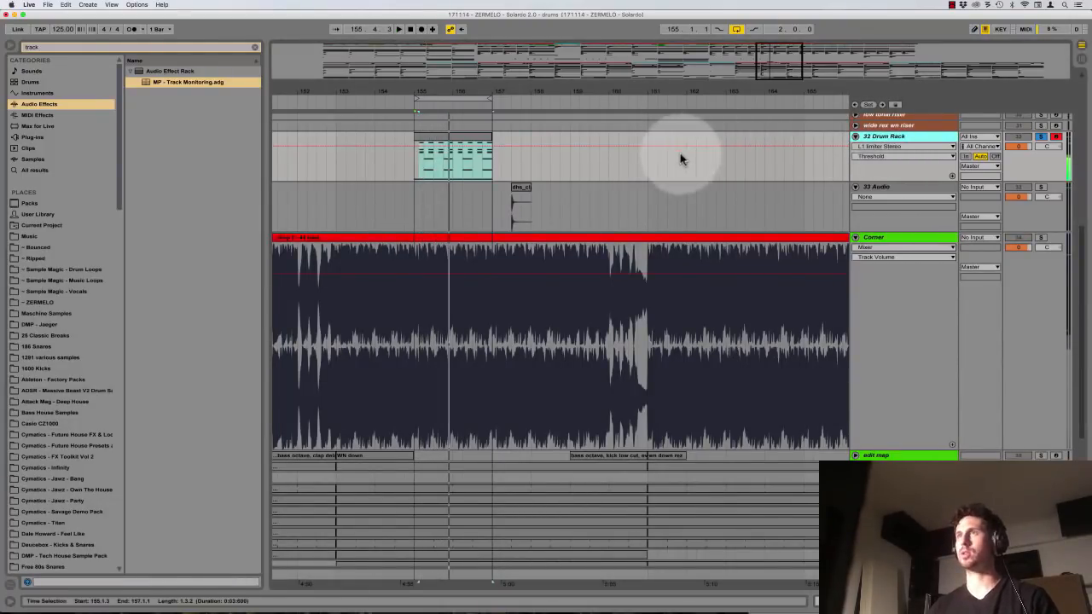
pyautogui.scroll(2, 878, 151)
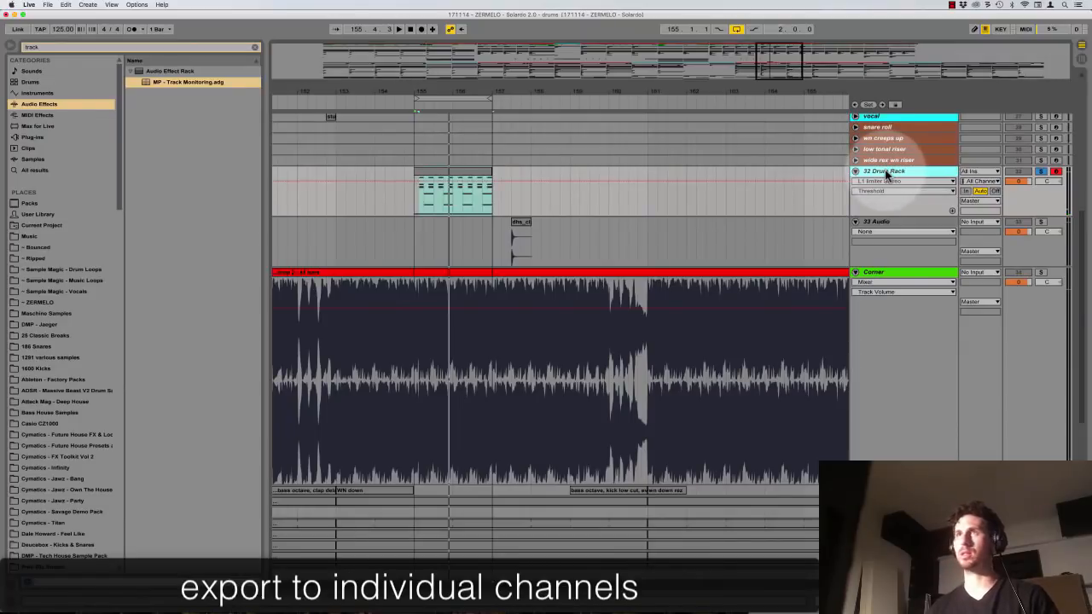
pyautogui.doubleClick(909, 176)
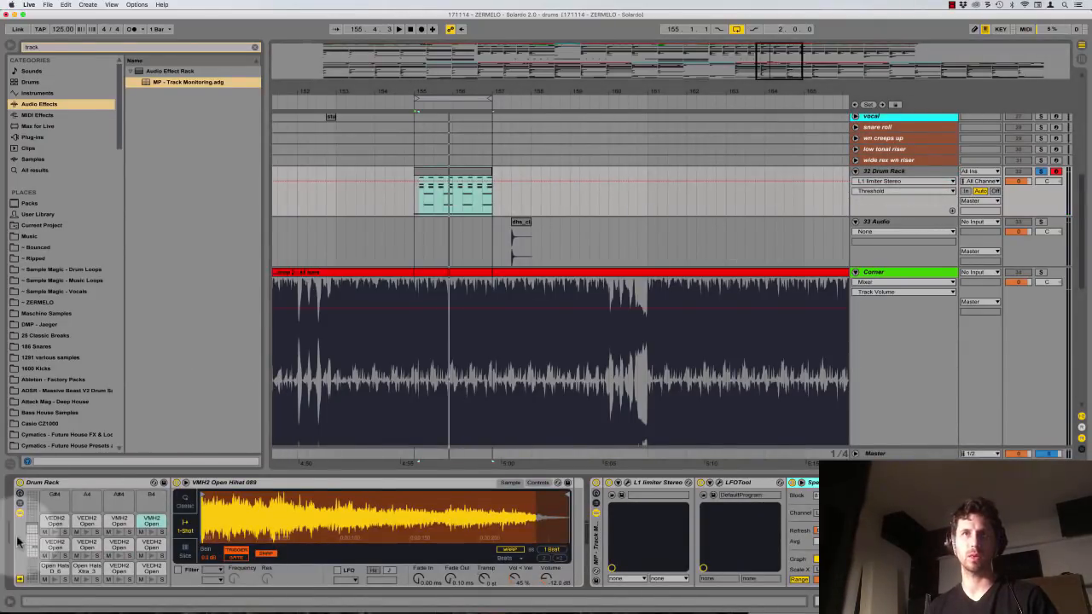
# Play the loop and look through the Drum Rack's kick, clap and open hat pads for the ones in use
pyautogui.press('space')
pyautogui.scroll(-8, 31, 554)
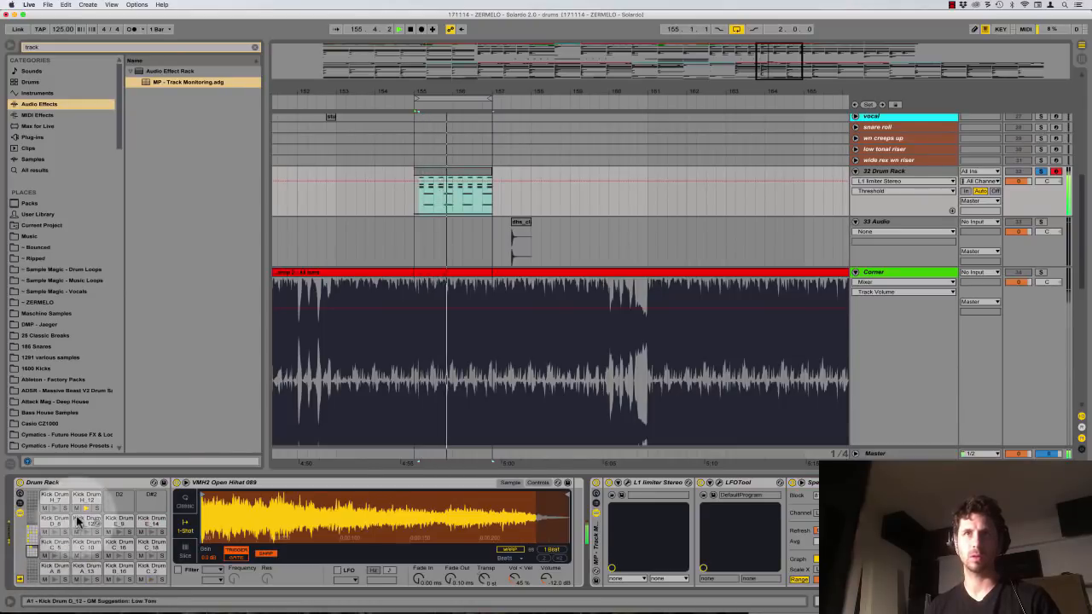
pyautogui.moveTo(32, 545); pyautogui.dragTo(32, 536)
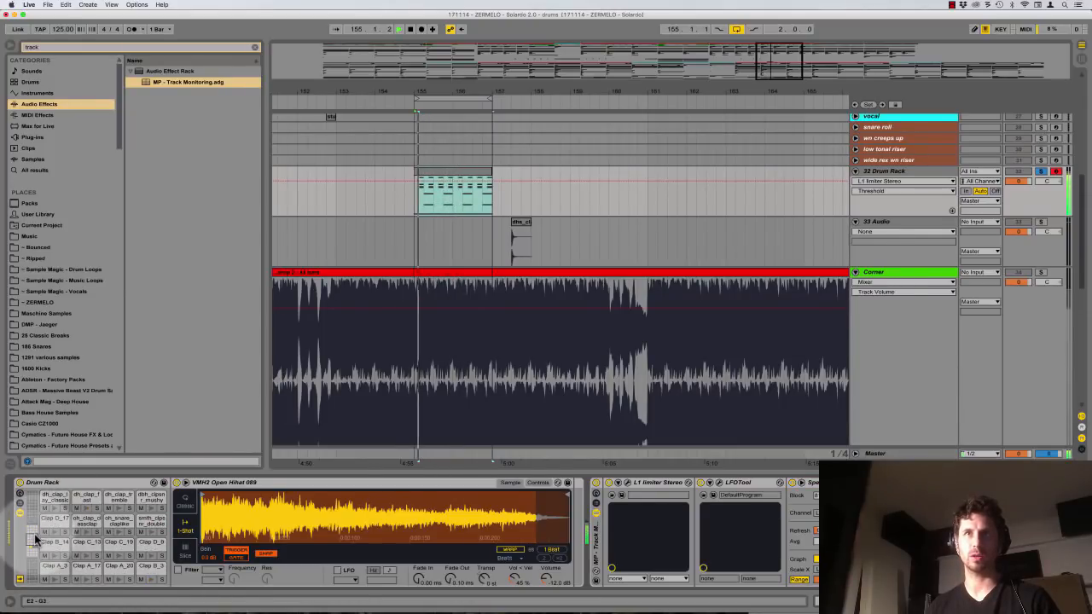
pyautogui.click(33, 529)
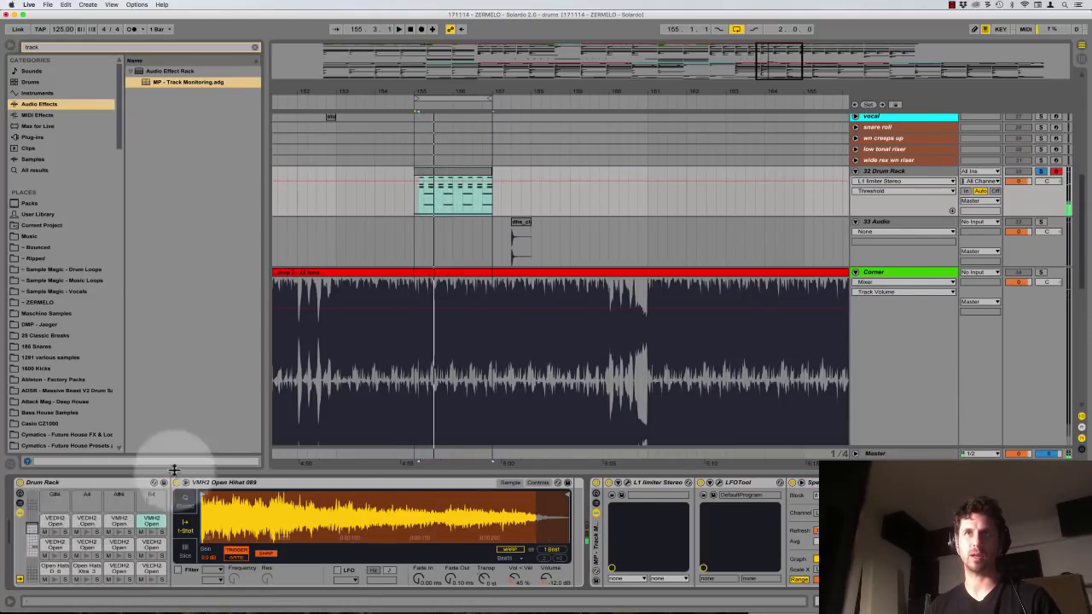
# Insert six empty MIDI tracks directly below the 32 Drum Rack track
pyautogui.click(887, 172)
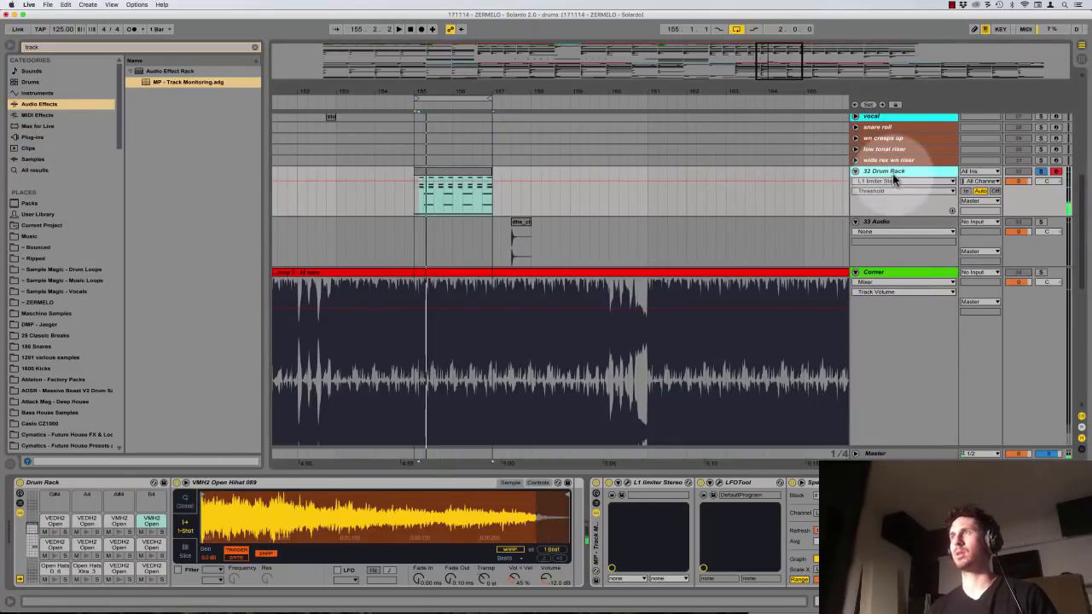
pyautogui.press('super+t')
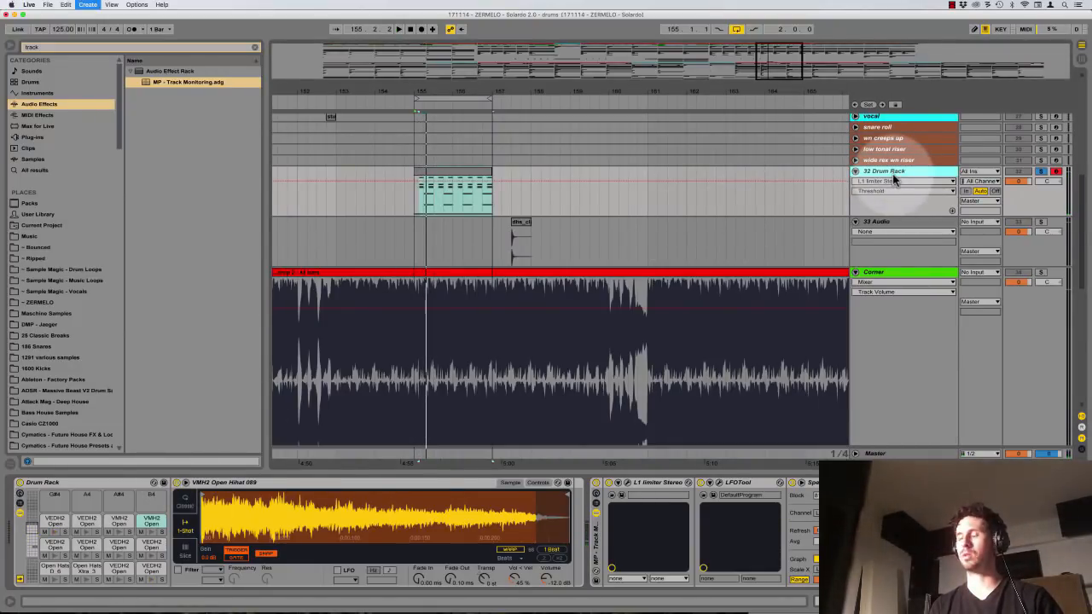
pyautogui.press('super+shift+t')
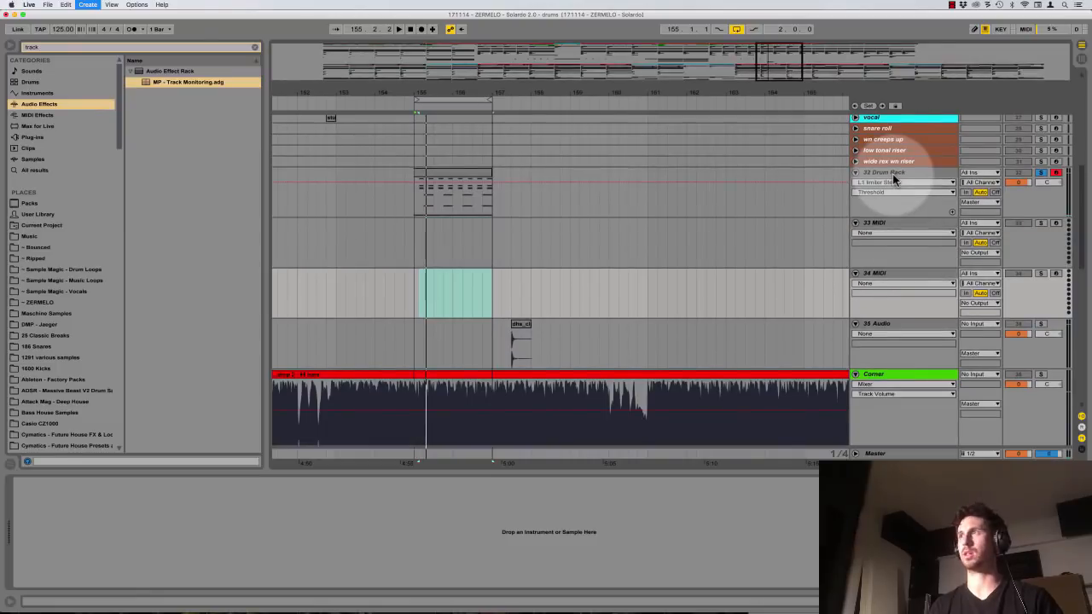
pyautogui.press('super+shift+t')
pyautogui.press('super+shift+t')
pyautogui.press('super+shift+t')
pyautogui.press('super+shift+t')
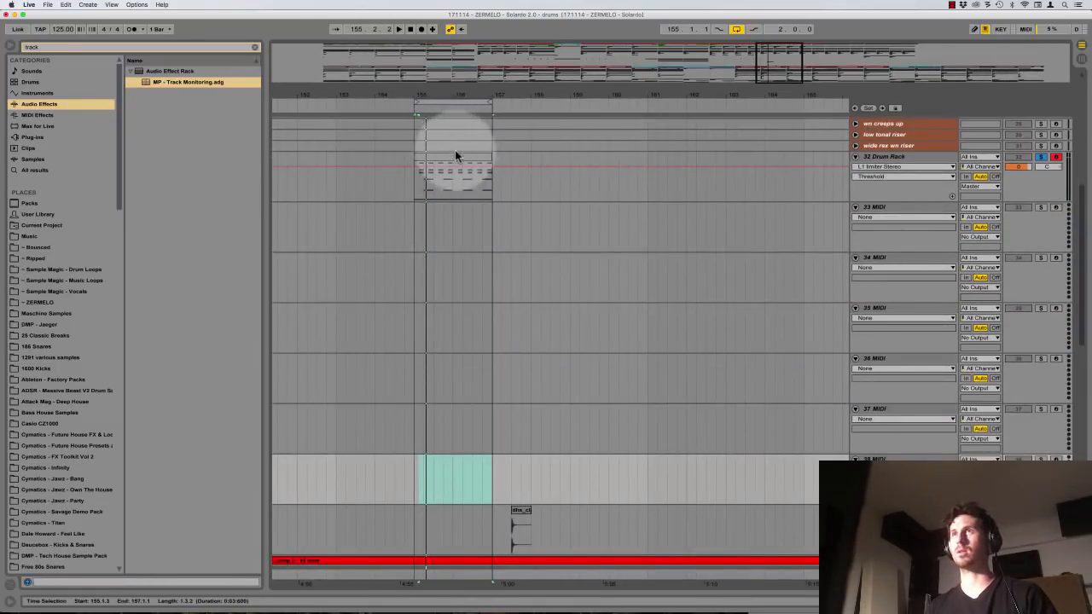
# Extract the VEDH2 Open Hihat 102, Open Hats Xtra_3 and VEDH2 Open Hihat 011 pads with their notes to tracks 33, 34 and 35
pyautogui.click(906, 160)
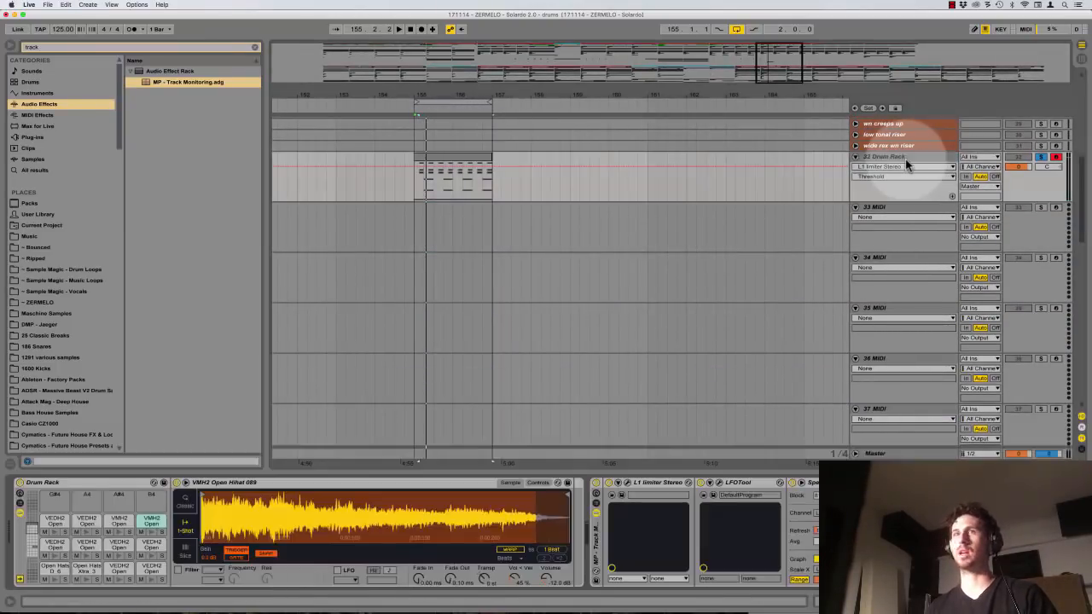
pyautogui.click(55, 522)
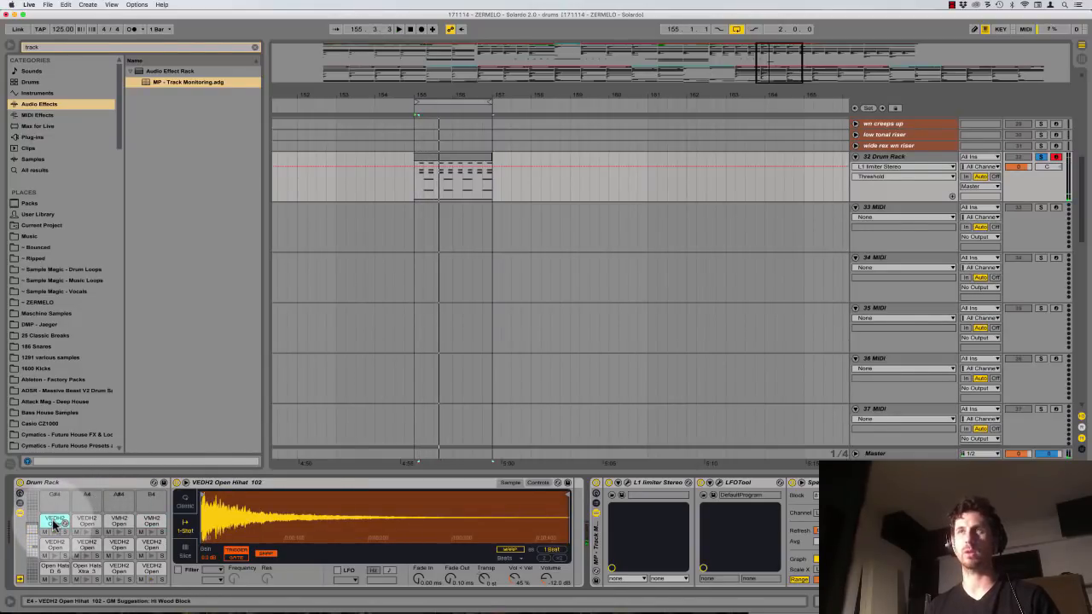
pyautogui.moveTo(55, 524); pyautogui.dragTo(759, 228)
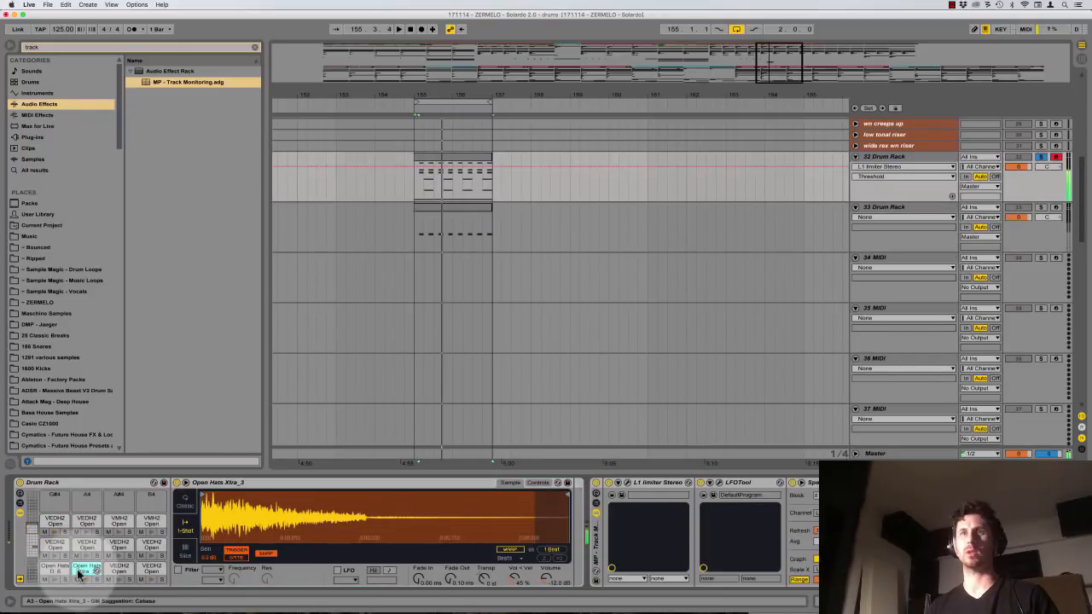
pyautogui.moveTo(79, 571); pyautogui.dragTo(434, 276)
pyautogui.moveTo(152, 566); pyautogui.dragTo(575, 353)
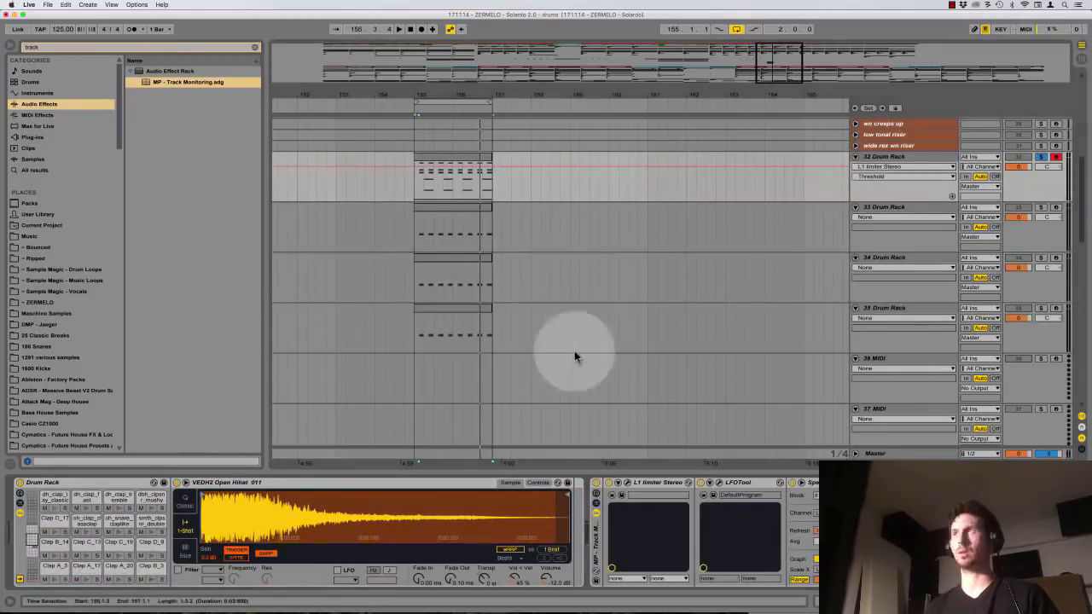
# Extract the dh_clap_lay_classichouse pad with its notes to track 36, check its new rack and select that track
pyautogui.click(56, 524)
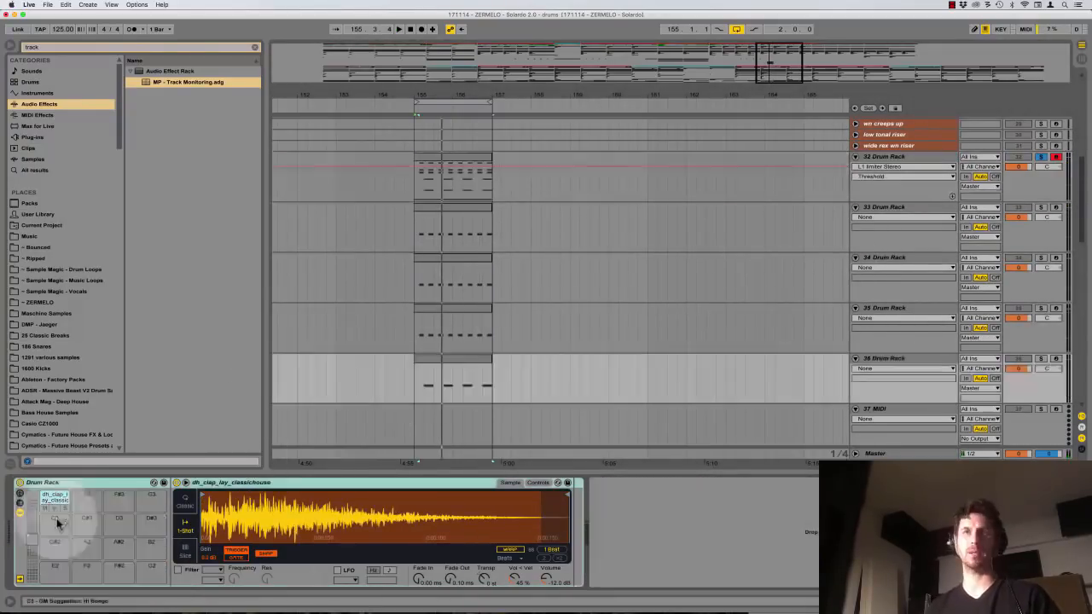
pyautogui.click(52, 546)
pyautogui.click(900, 359)
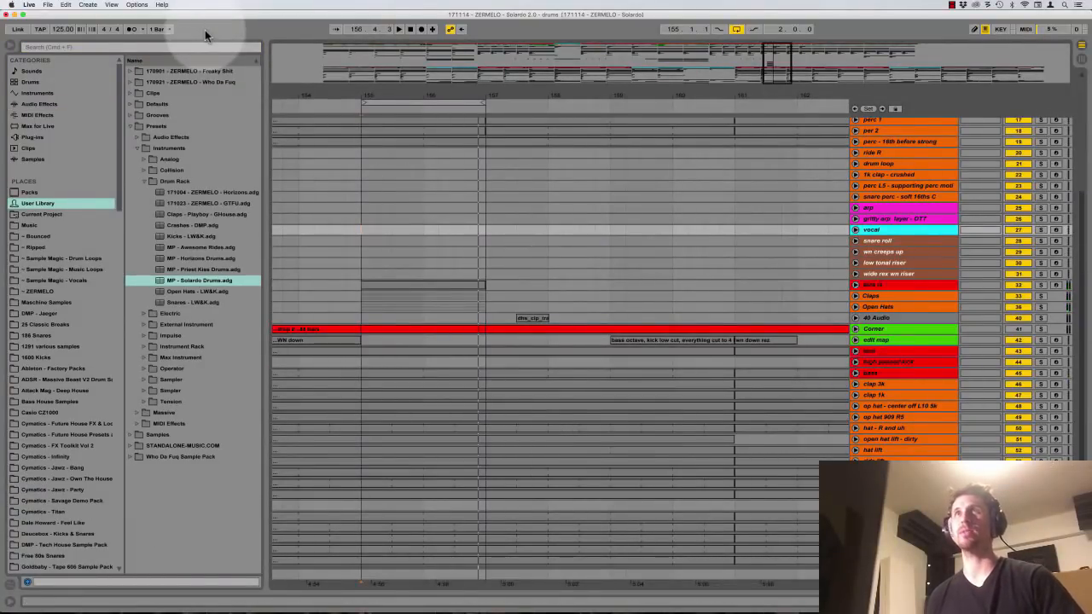
# Play the two-bar loop to hear the separated kick, claps and open hats together, and stop it
pyautogui.press('space')
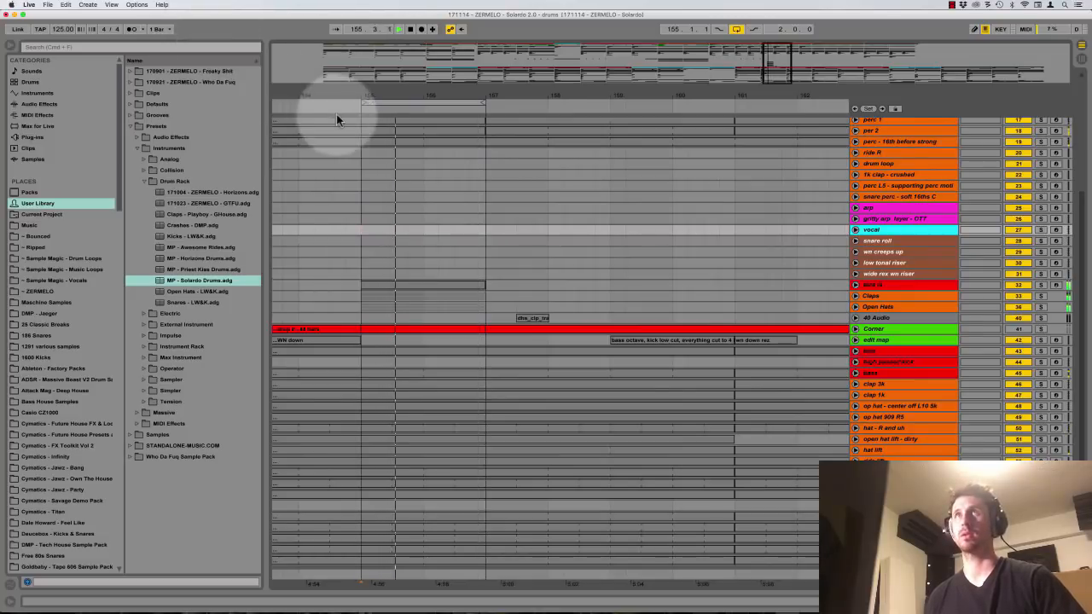
pyautogui.click(217, 39)
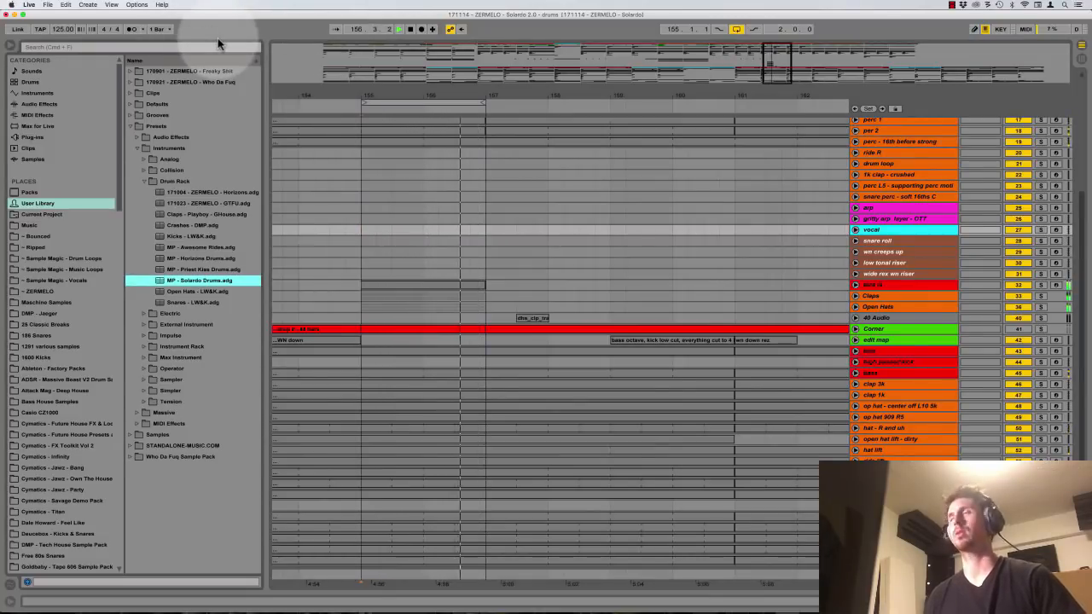
pyautogui.press('space')
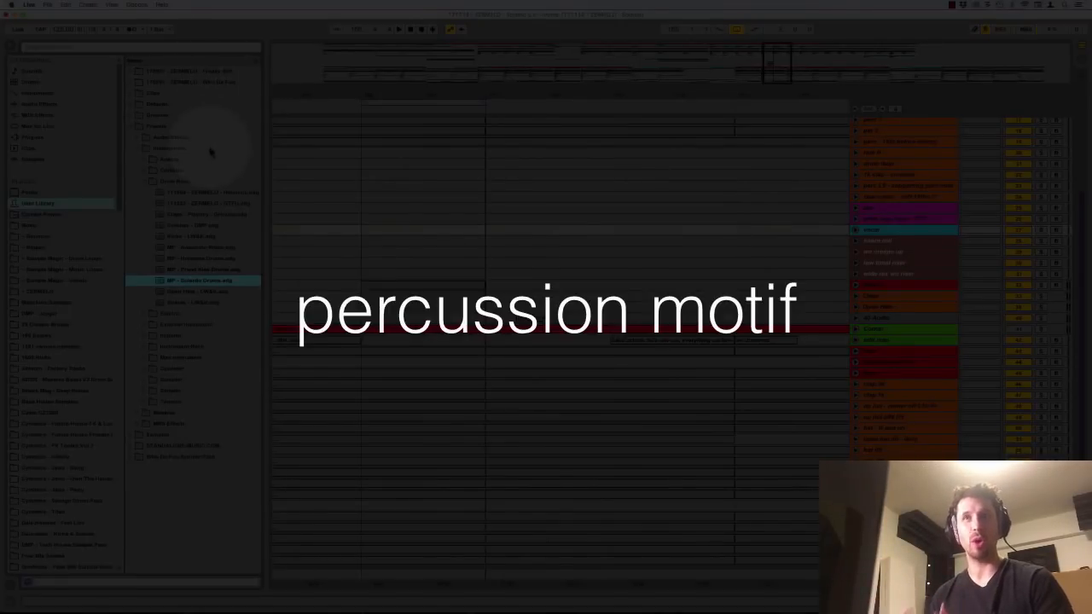
pyautogui.scroll(-15, 40, 410)
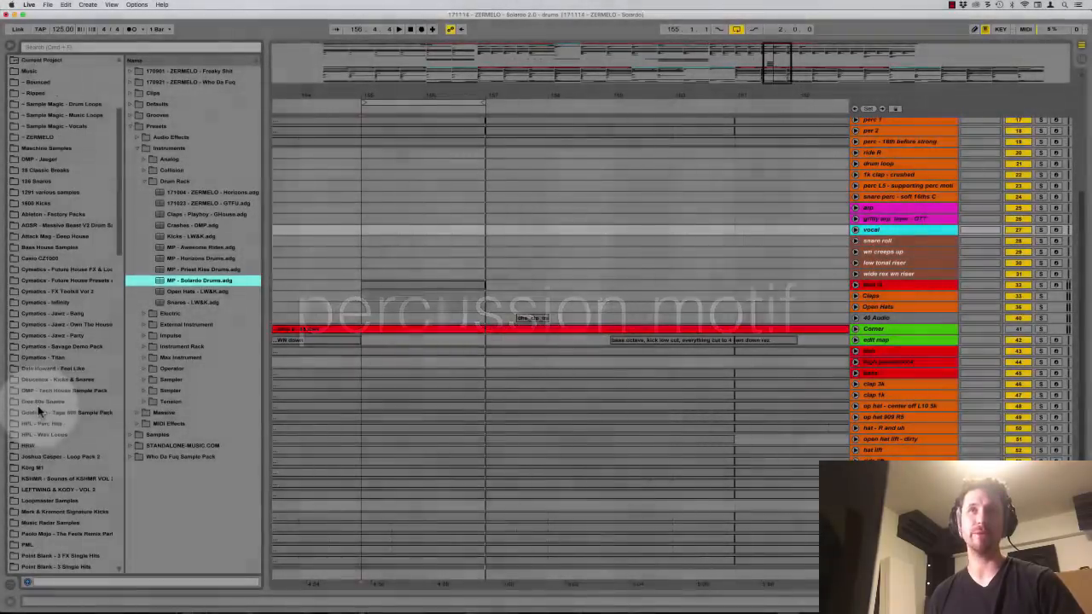
pyautogui.scroll(15, 37, 385)
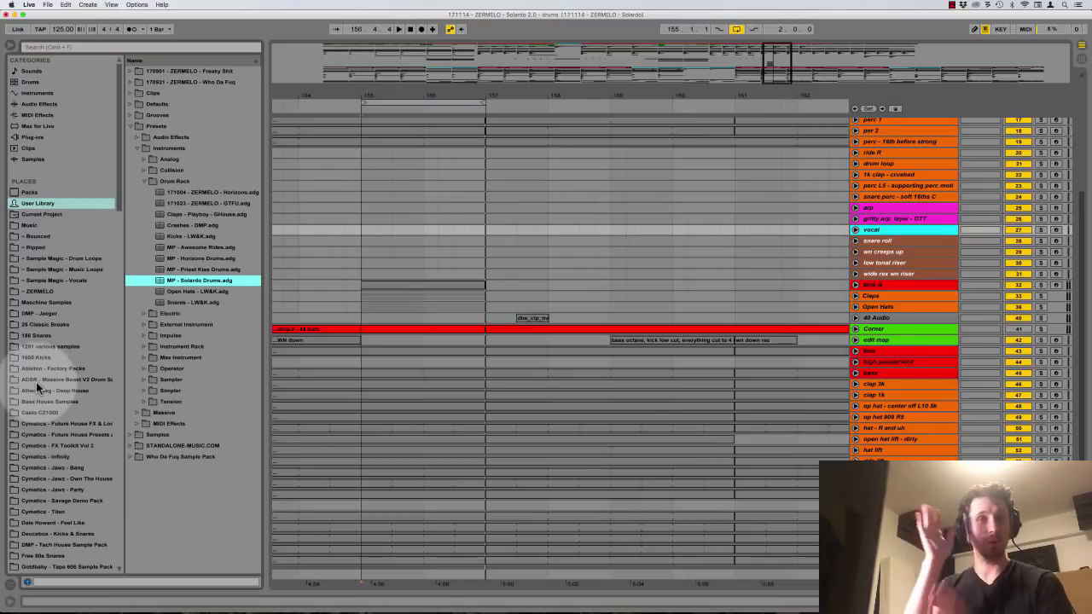
pyautogui.click(37, 388)
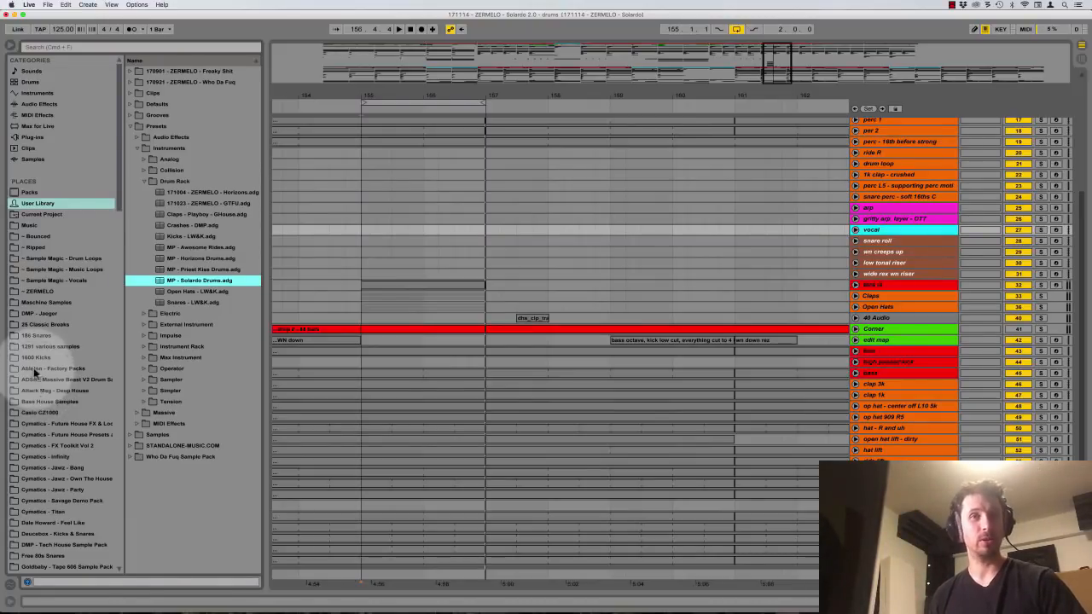
# Look through the percussion loop tracks, inspect the odh_perc122_perk clip's waveform, and close the clip view
pyautogui.click(532, 399)
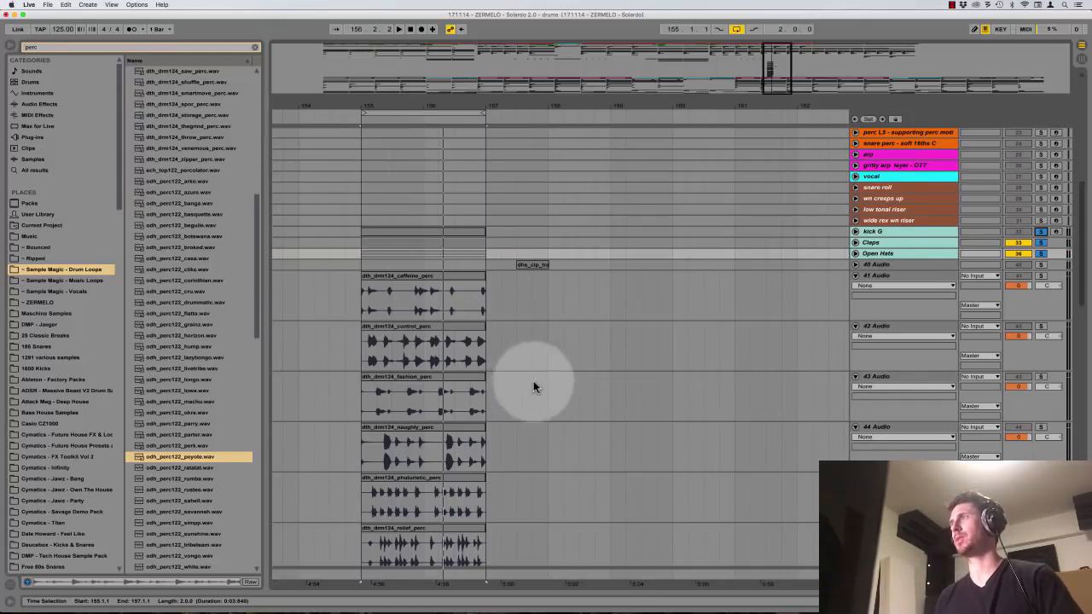
pyautogui.scroll(-5, 533, 380)
pyautogui.scroll(-10, 536, 378)
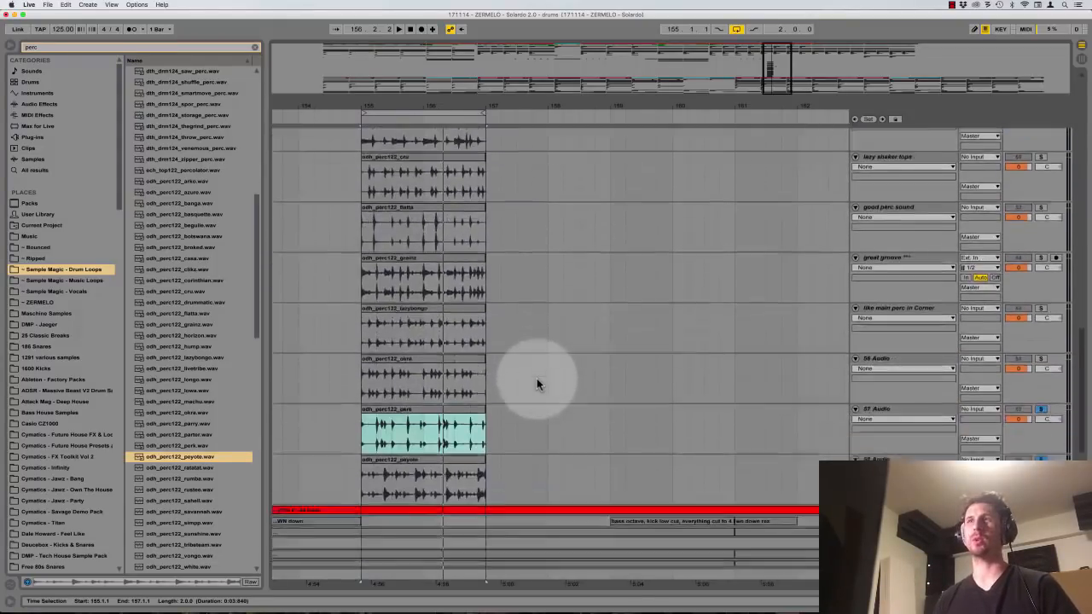
pyautogui.click(426, 322)
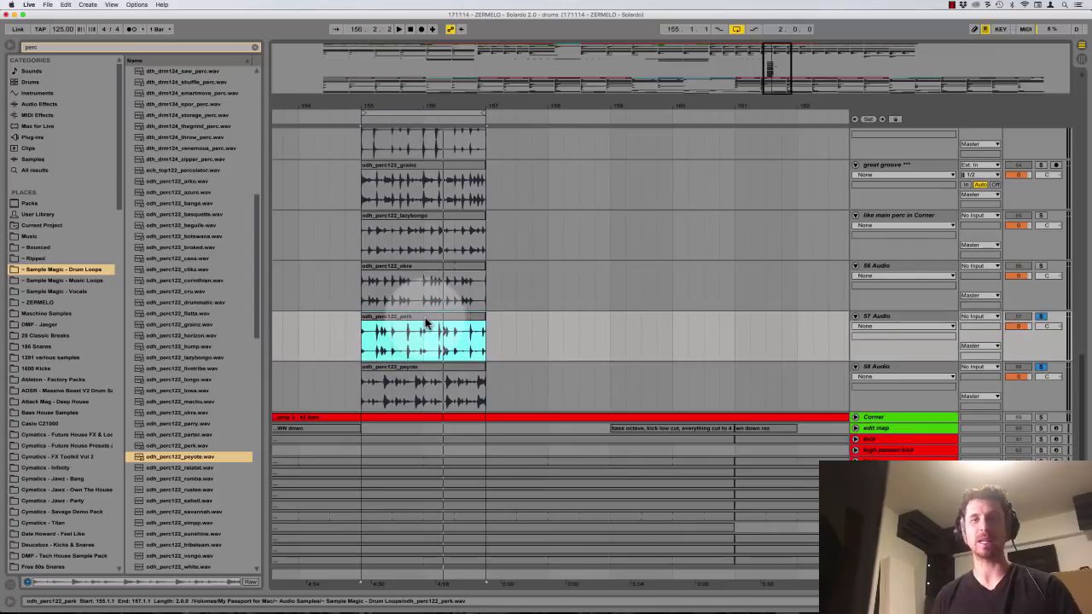
pyautogui.doubleClick(428, 321)
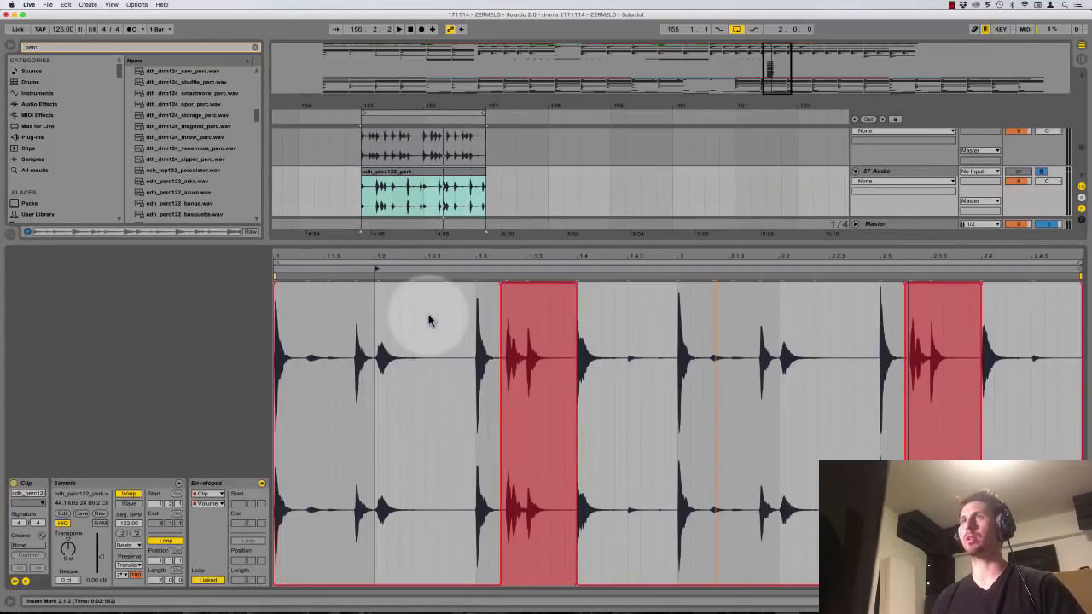
pyautogui.press('super+alt+l')
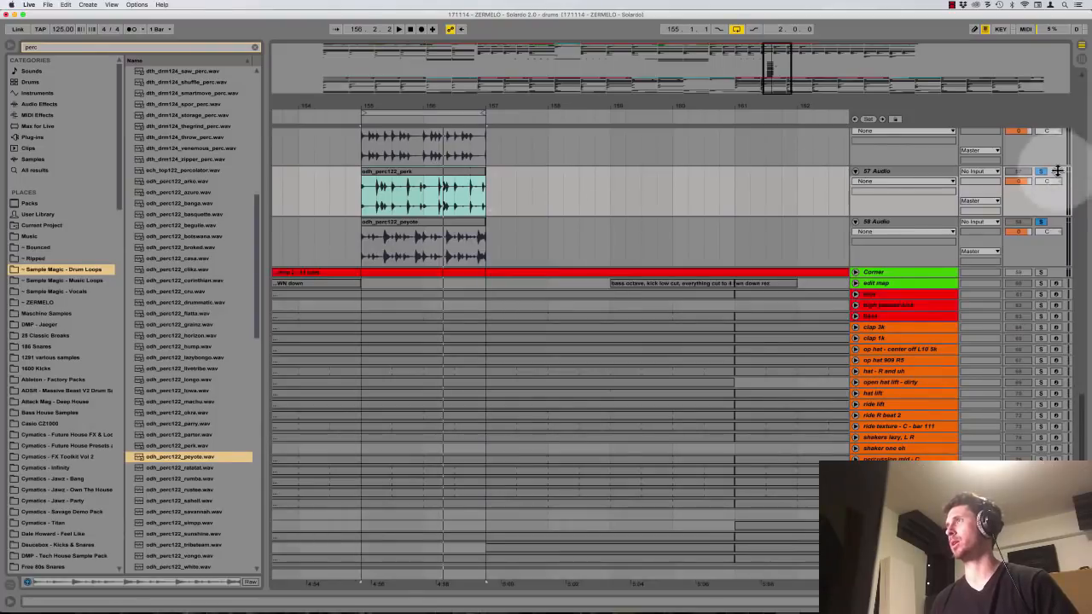
# Reopen the odh_perc122_perk clip on the 57 Audio track and solo that track for playback
pyautogui.click(894, 168)
pyautogui.click(422, 171)
pyautogui.doubleClick(423, 171)
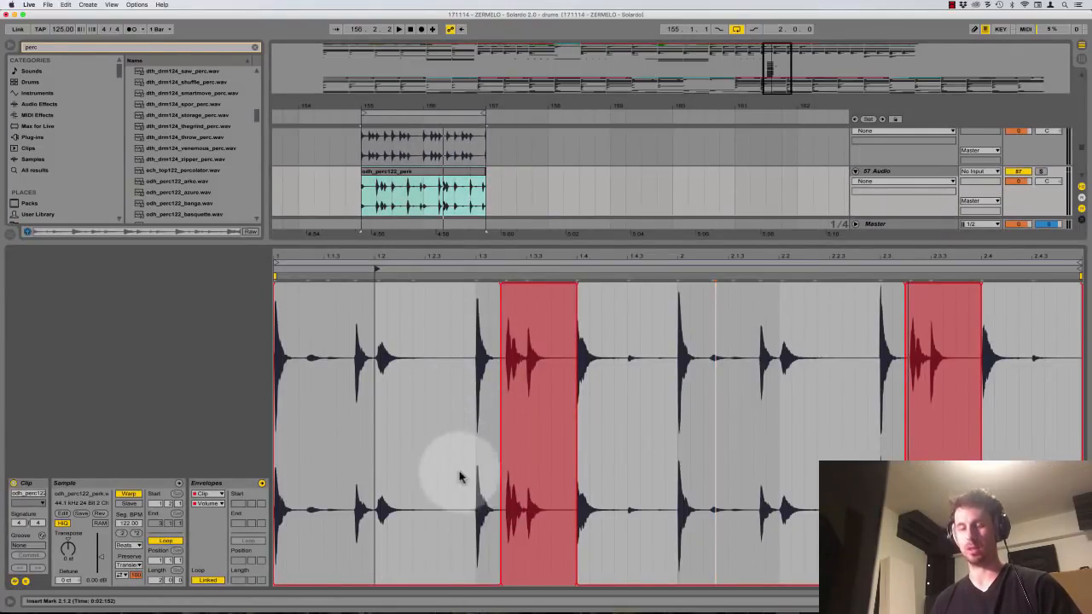
pyautogui.click(1041, 172)
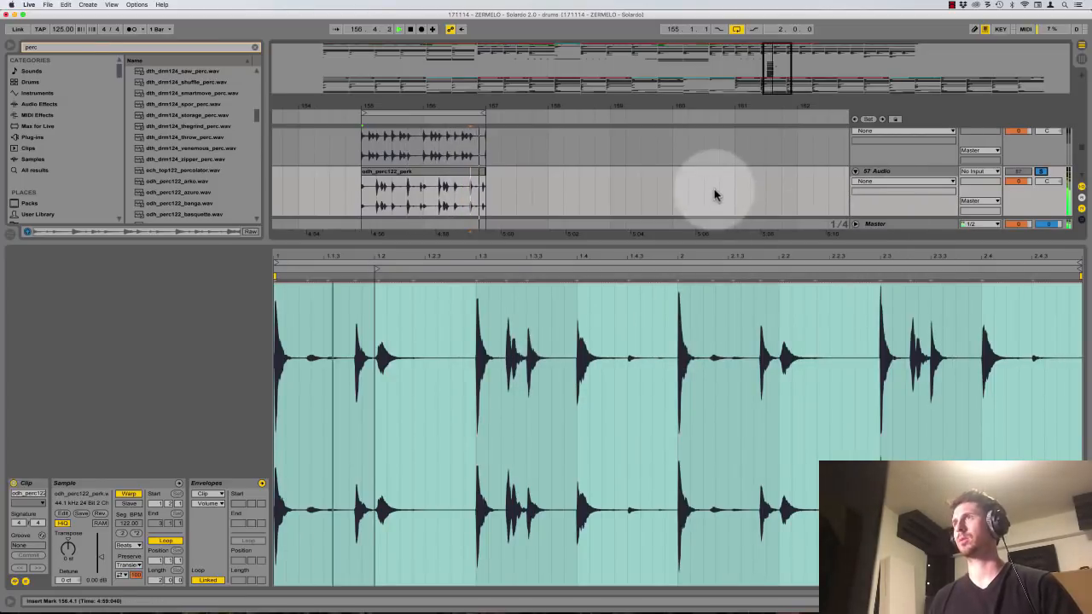
# Hide the clip view, look over the neighbouring percussion tracks, and reopen the odh_perc122_perk clip's waveform
pyautogui.press('super+alt+l')
pyautogui.scroll(6, 678, 233)
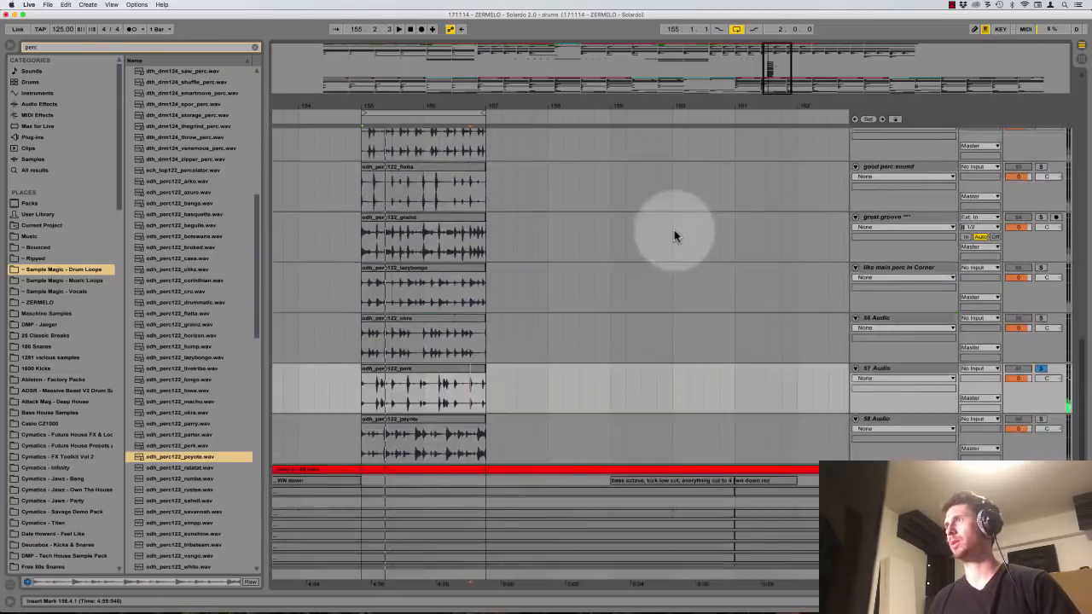
pyautogui.scroll(-10, 731, 383)
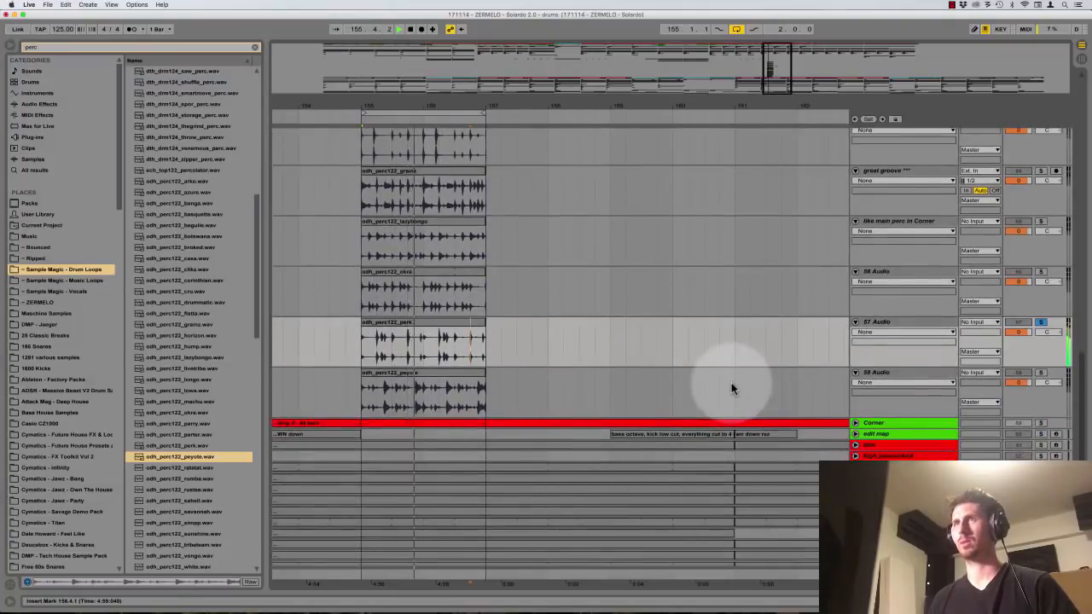
pyautogui.doubleClick(391, 368)
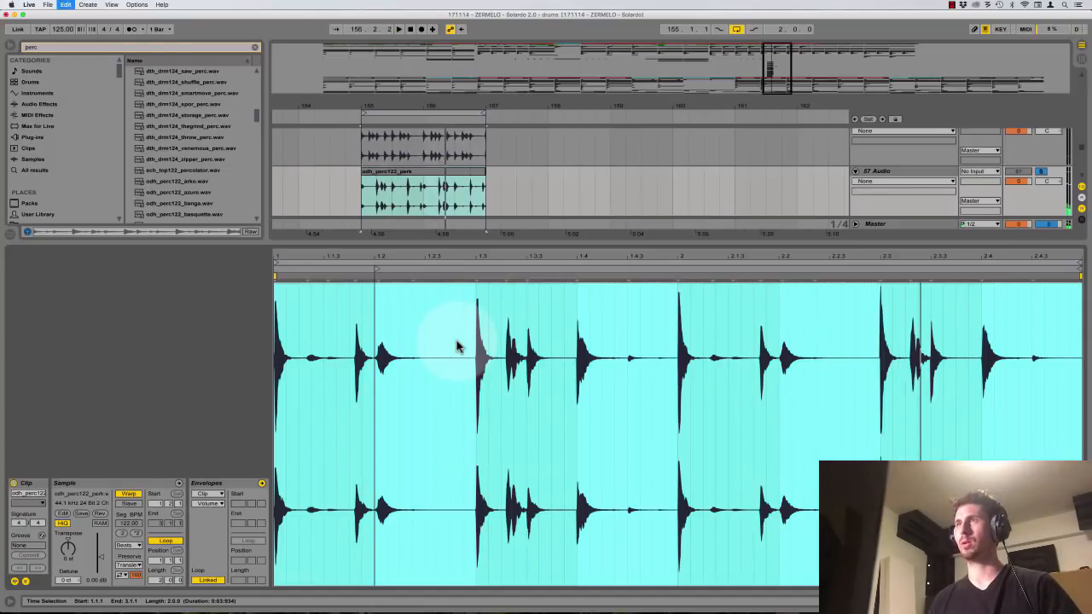
pyautogui.click(421, 314)
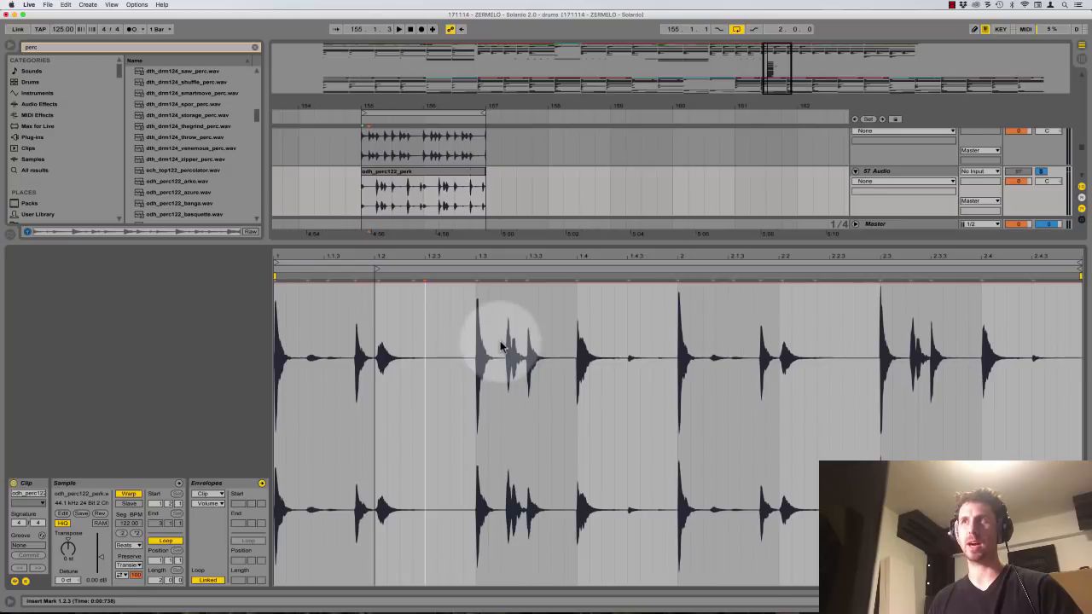
# Draw the odh_perc122_perk clip's volume envelope to isolate chosen hits, raising the section before beat 1.3 to 100%
pyautogui.moveTo(502, 346); pyautogui.dragTo(566, 353)
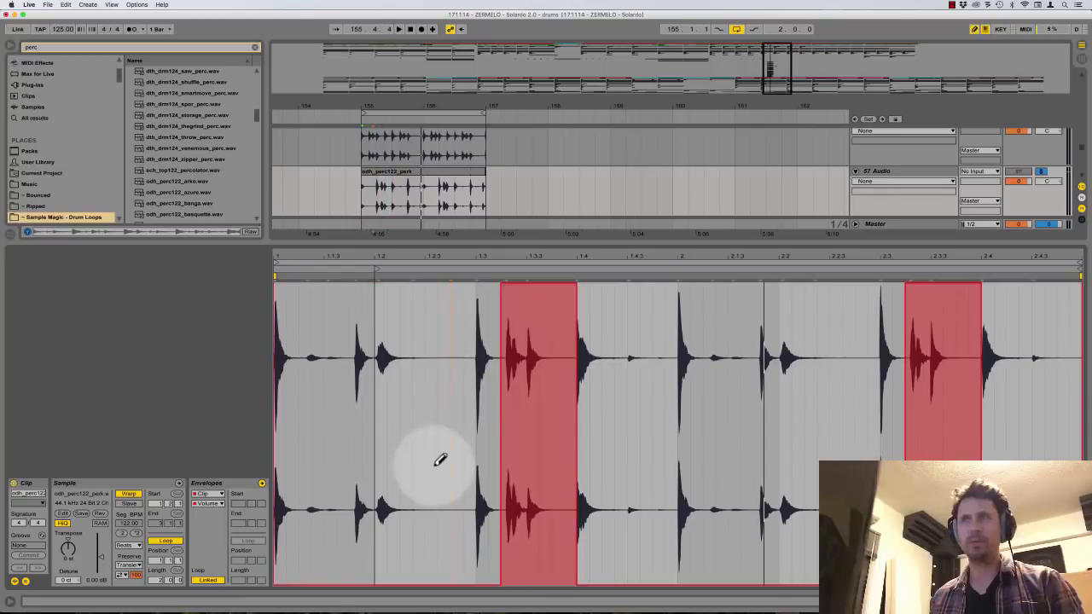
pyautogui.moveTo(440, 460)
pyautogui.mouseDown()
pyautogui.moveTo(439, 419)
pyautogui.moveTo(419, 599)
pyautogui.moveTo(474, 607)
pyautogui.mouseUp()
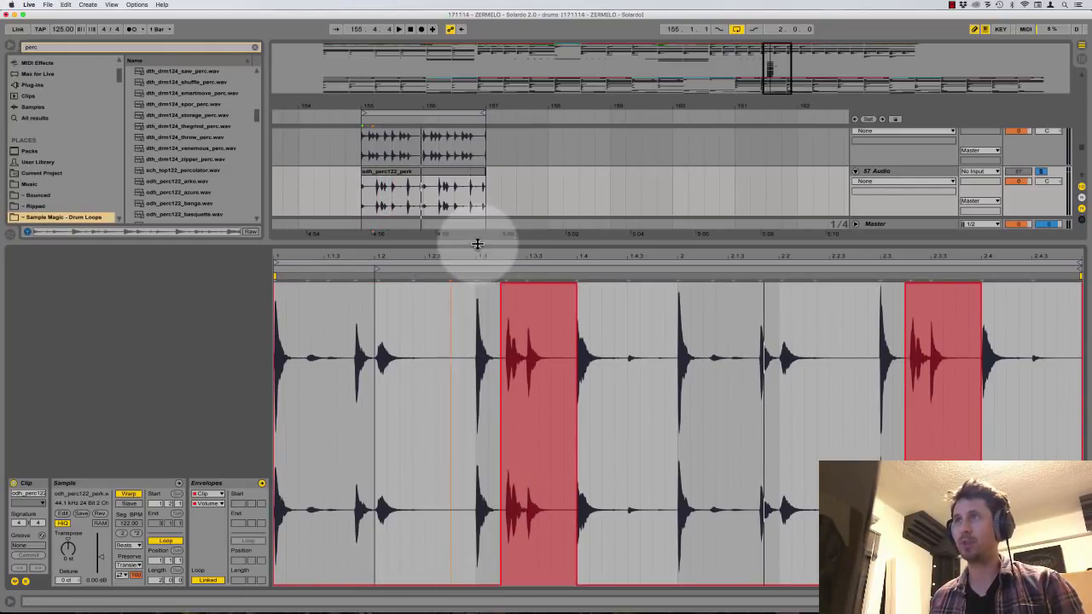
pyautogui.click(494, 285)
pyautogui.moveTo(497, 273); pyautogui.dragTo(286, 247)
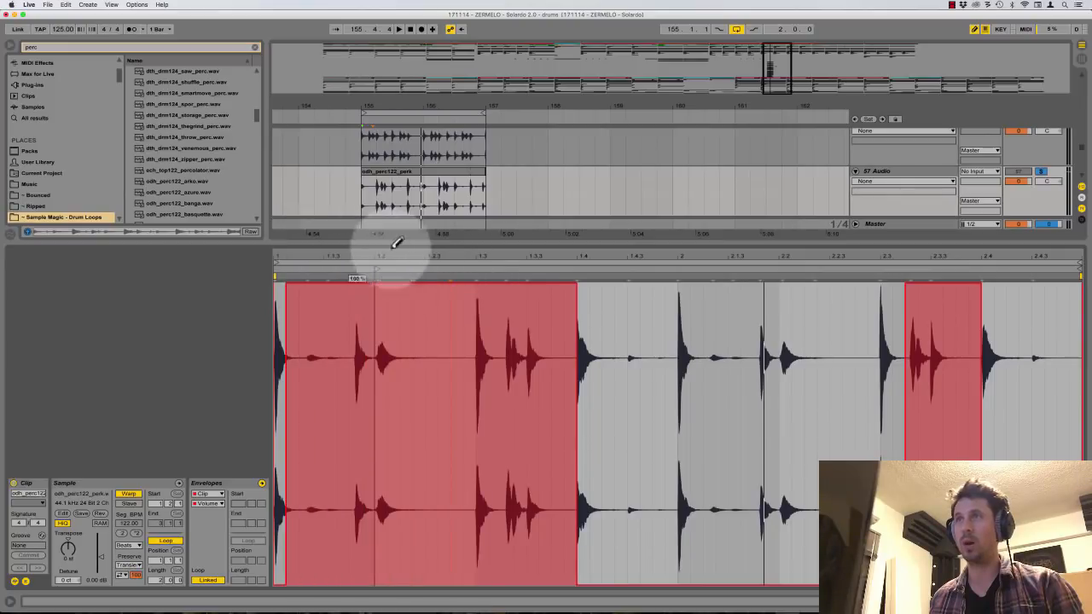
pyautogui.moveTo(522, 353)
pyautogui.mouseDown()
pyautogui.moveTo(489, 356)
pyautogui.moveTo(499, 592)
pyautogui.moveTo(507, 574)
pyautogui.moveTo(293, 597)
pyautogui.moveTo(275, 589)
pyautogui.moveTo(331, 451)
pyautogui.mouseUp()
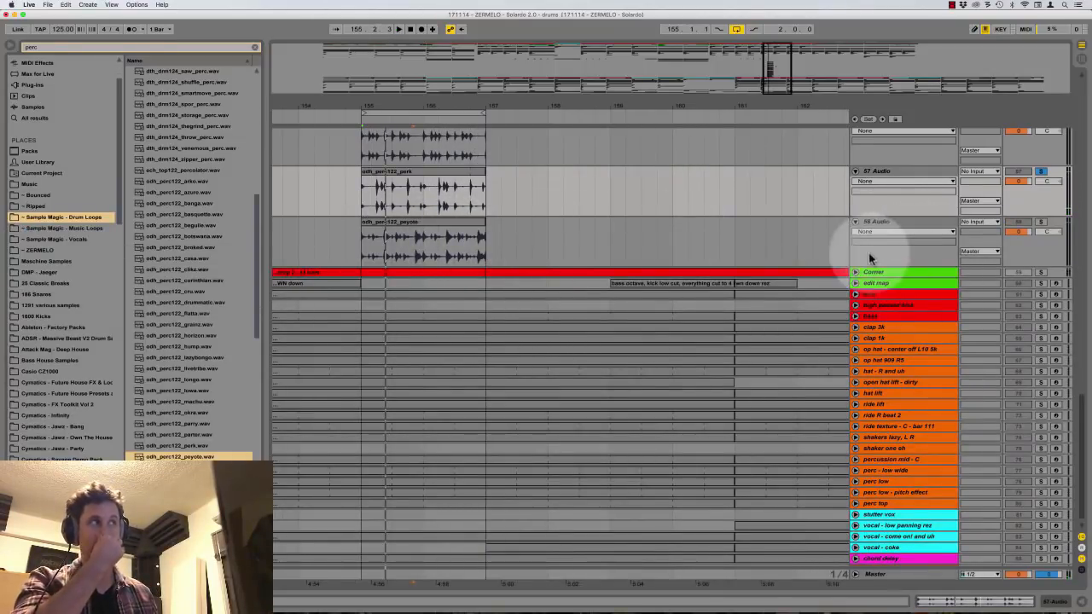
# Unfold the Corner reference track, place the insert marker at bar 155, and solo the track
pyautogui.click(855, 272)
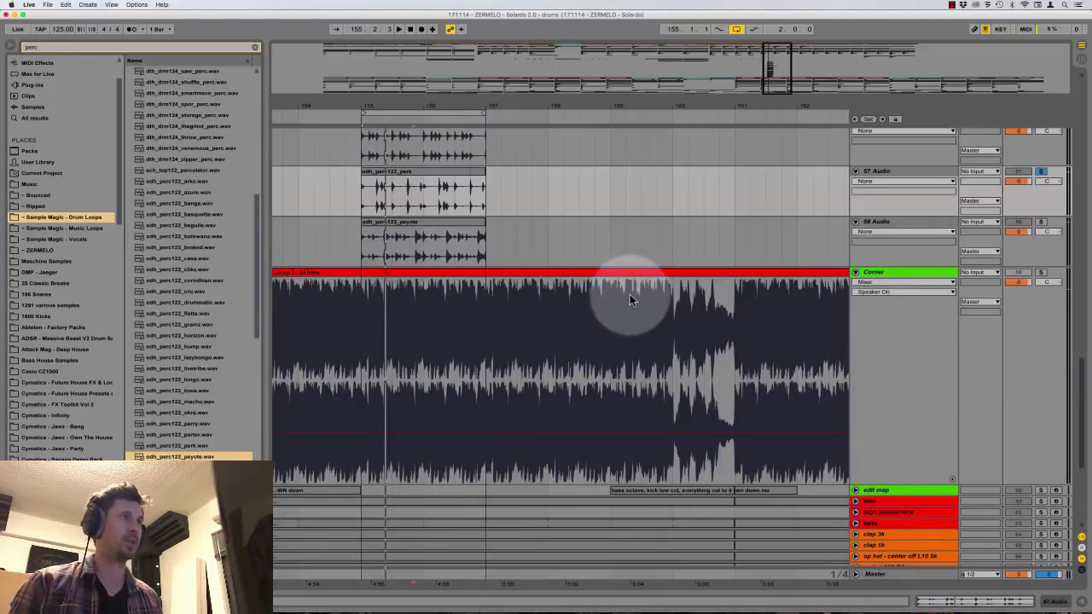
pyautogui.click(360, 289)
pyautogui.press('+')
pyautogui.press('+')
pyautogui.press('+')
pyautogui.press('+')
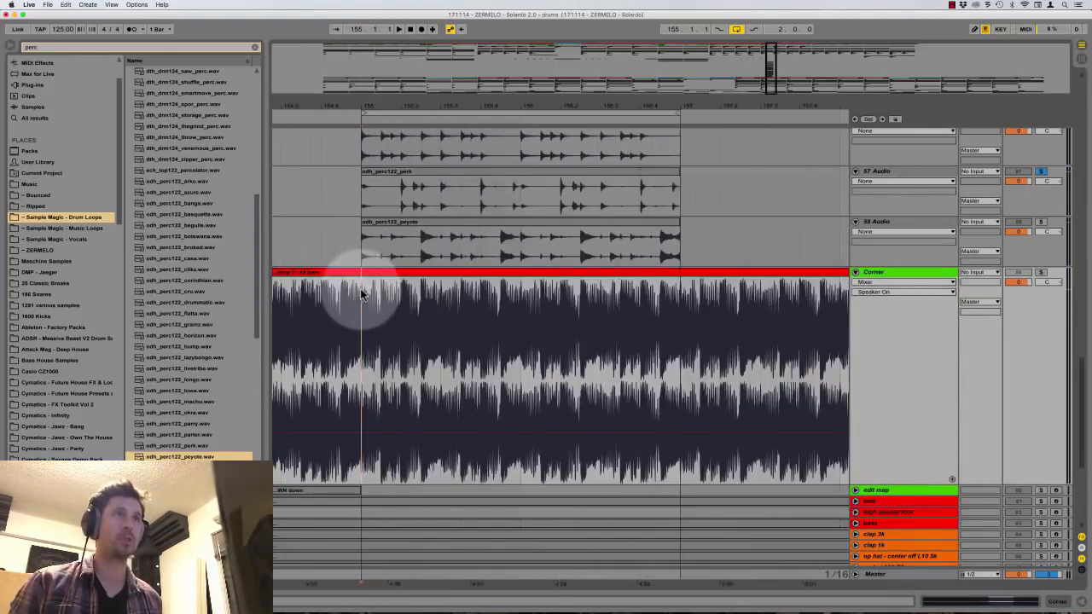
pyautogui.scroll(-10, 485, 313)
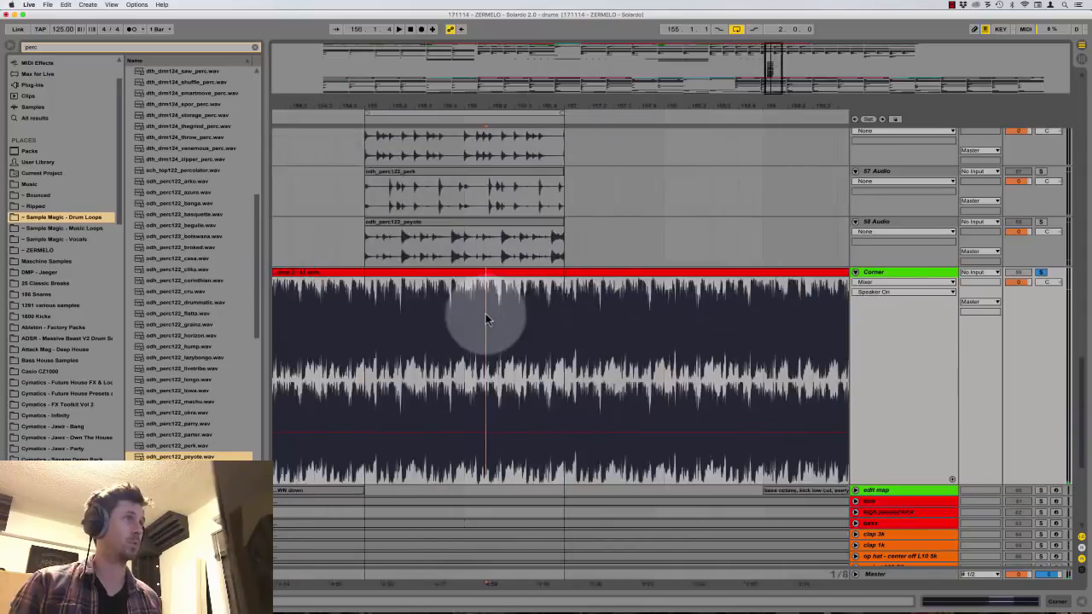
# Play the Corner track's outro from bar 232 and stop it around bar 234 to hear its groove
pyautogui.hscroll(10, 595, 356)
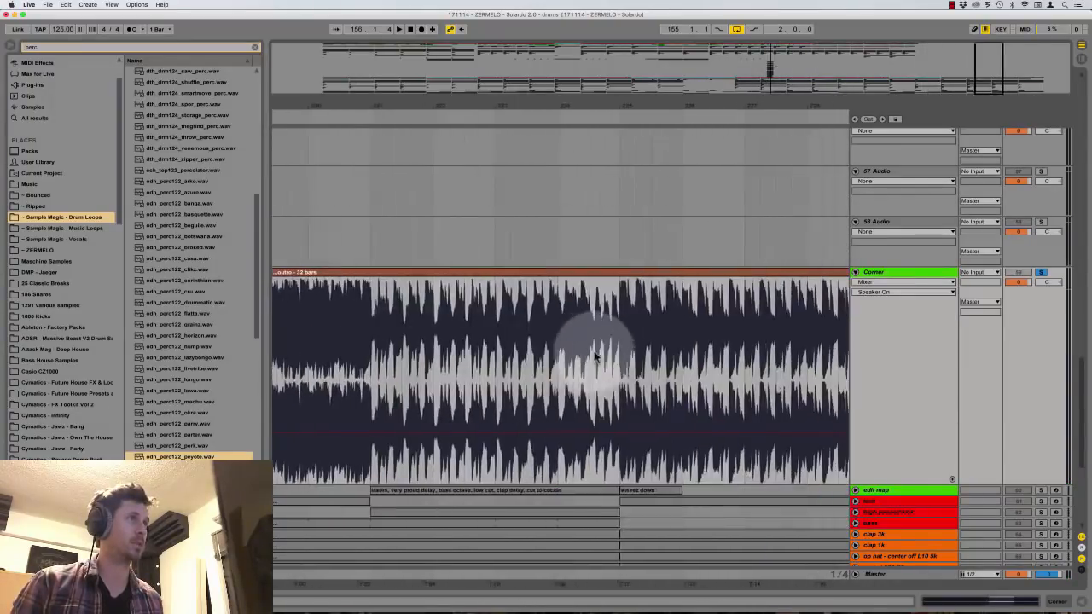
pyautogui.scroll(5, 442, 325)
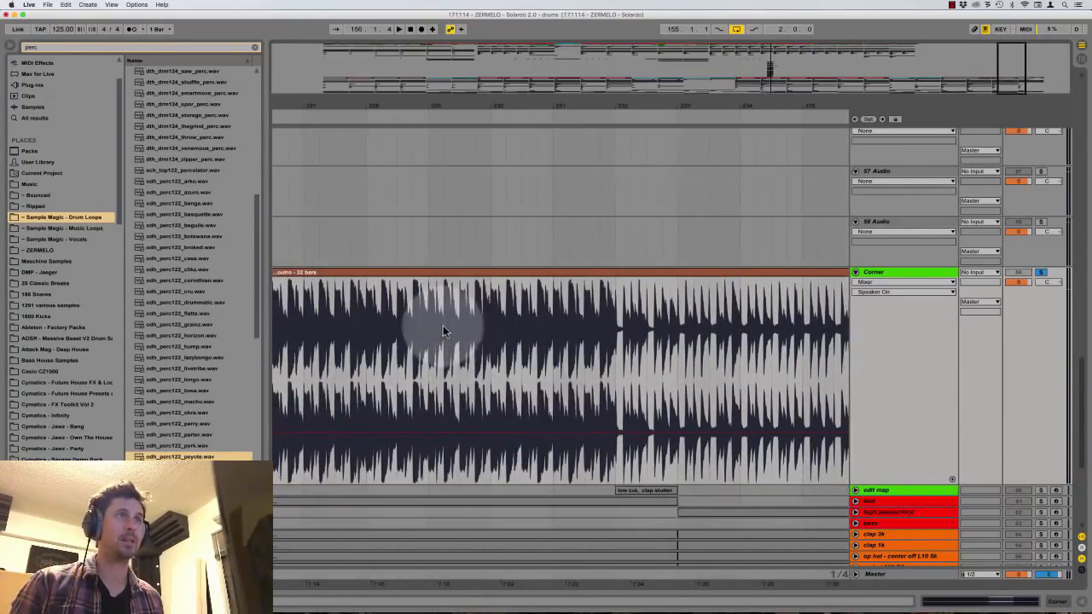
pyautogui.click(618, 331)
pyautogui.scroll(5, 618, 331)
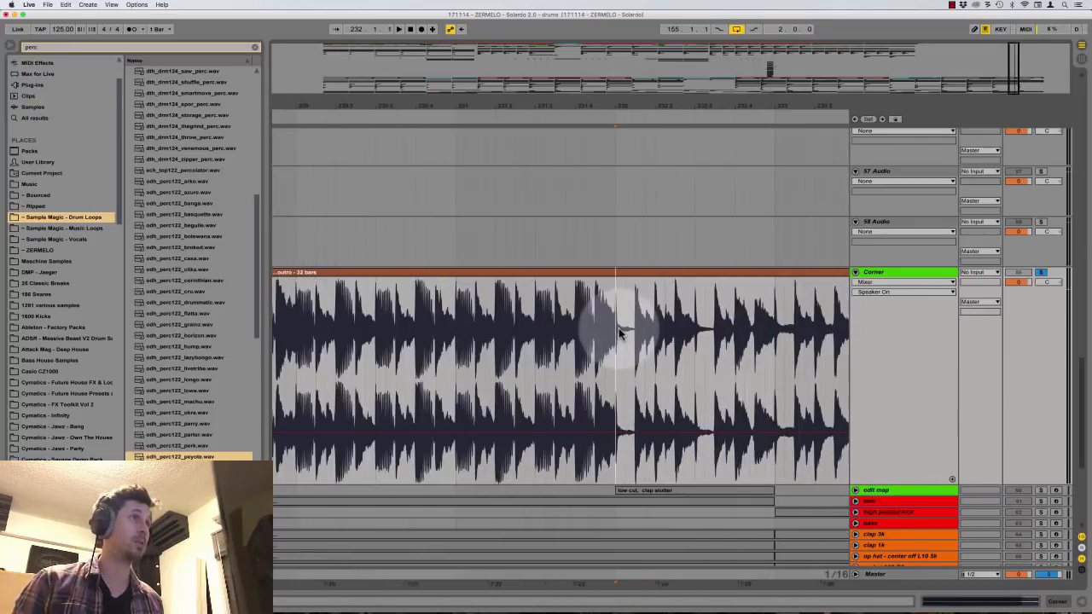
pyautogui.press('space')
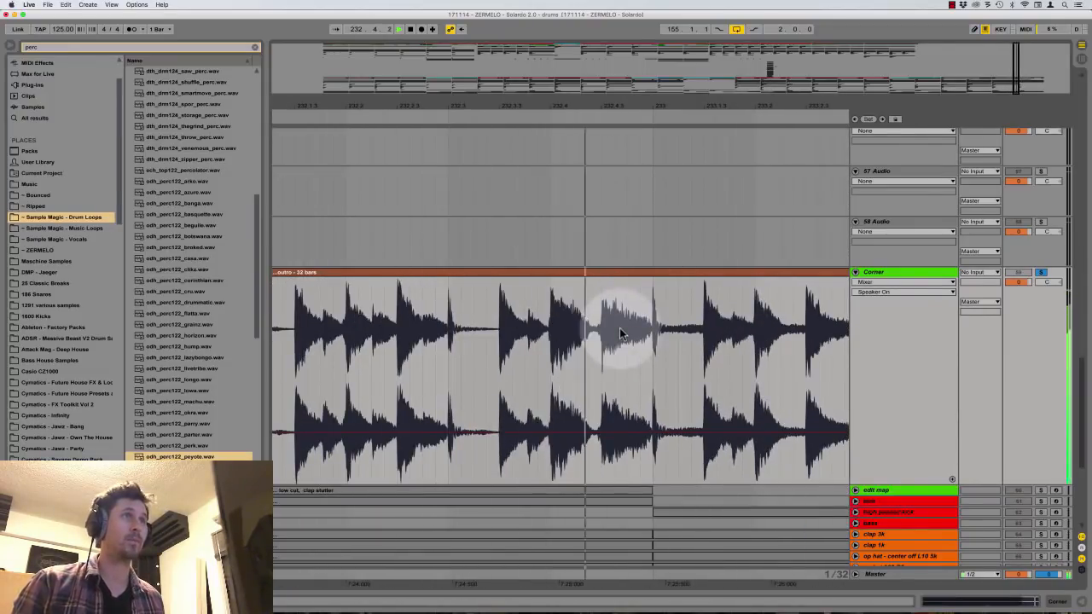
pyautogui.hscroll(6, 620, 332)
pyautogui.hscroll(2, 621, 333)
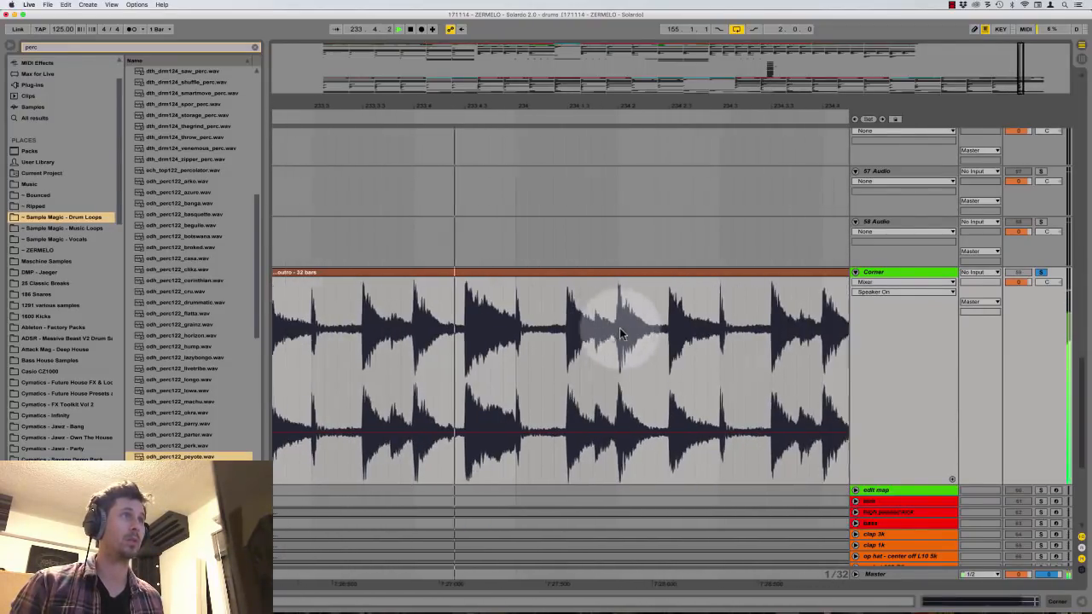
pyautogui.press('space')
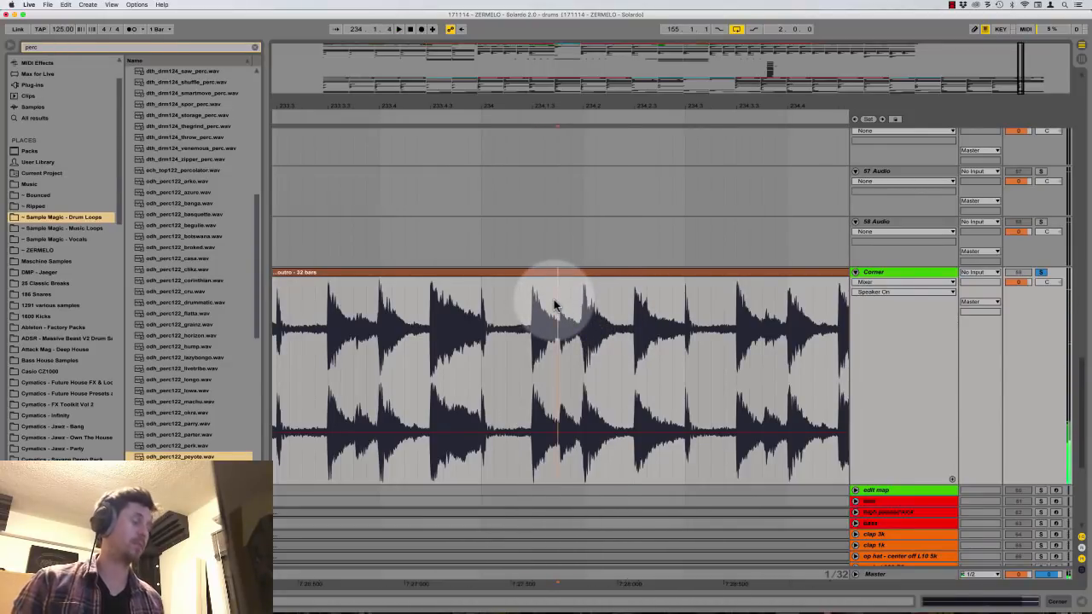
# Examine the swing in bar 234 of the Corner track by selecting the short gap after 234.1.4
pyautogui.scroll(3, 554, 305)
pyautogui.moveTo(554, 305); pyautogui.dragTo(567, 306)
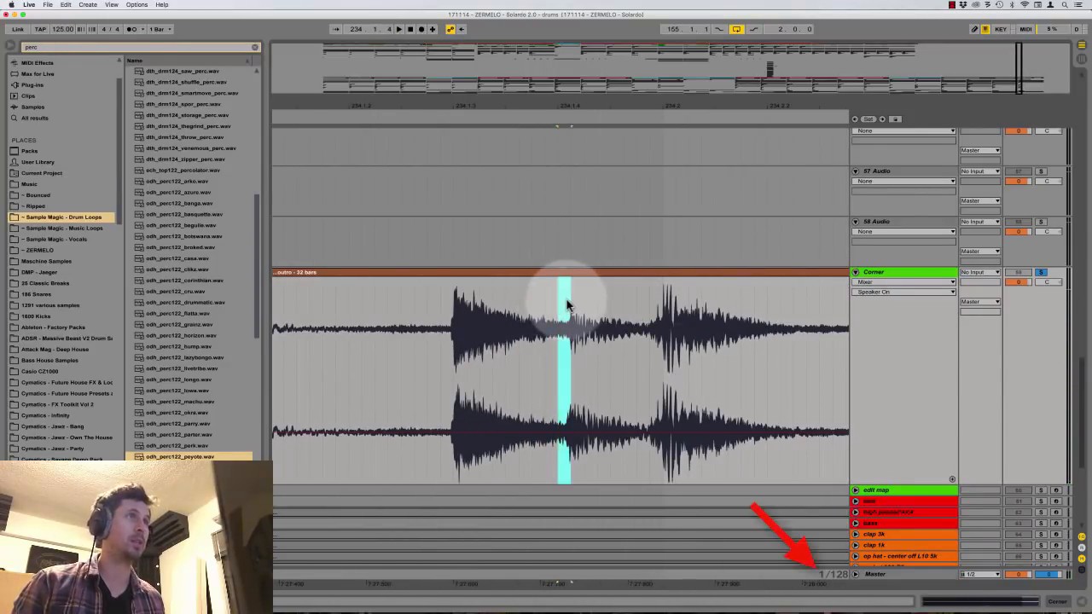
pyautogui.scroll(-5, 520, 381)
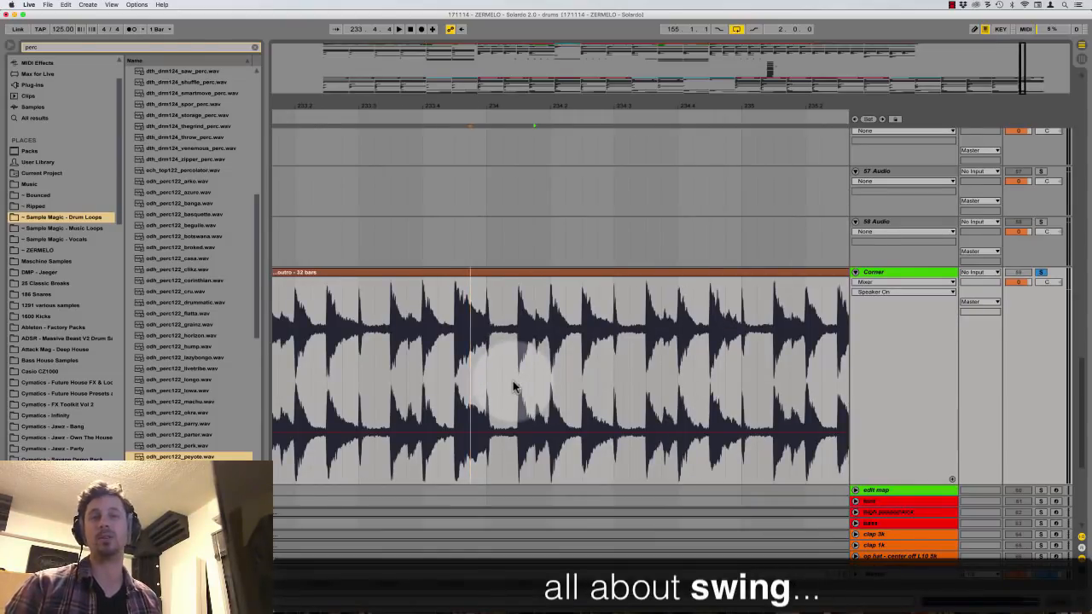
# Set the fixed grid to 1/4 and select the beat from 234 to 234.2 on the Corner track
pyautogui.rightClick(512, 385)
pyautogui.click(528, 483)
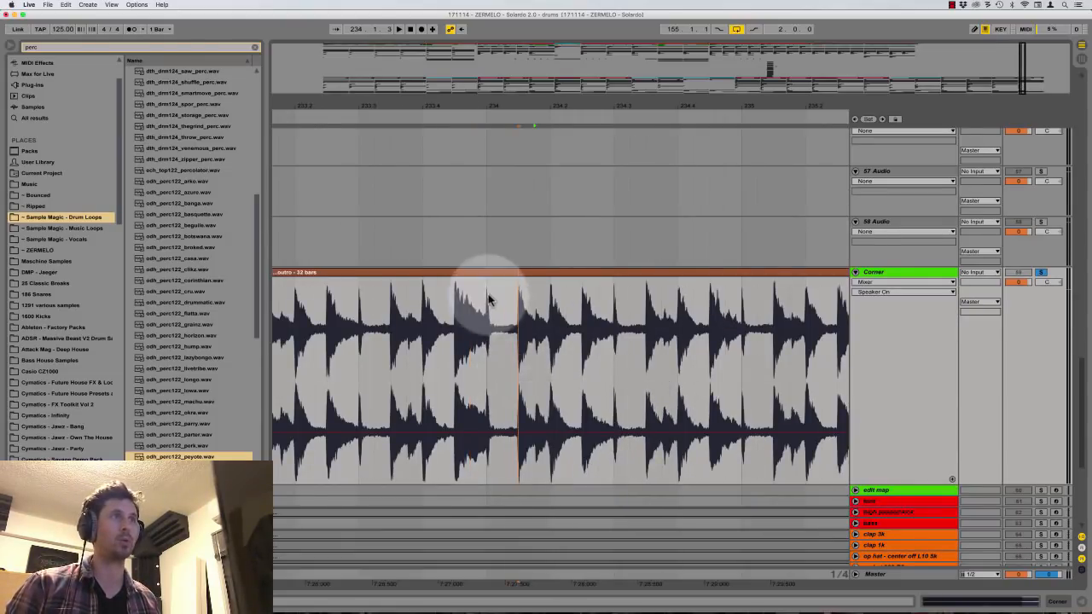
pyautogui.moveTo(489, 298)
pyautogui.mouseDown()
pyautogui.moveTo(512, 317)
pyautogui.moveTo(545, 319)
pyautogui.mouseUp()
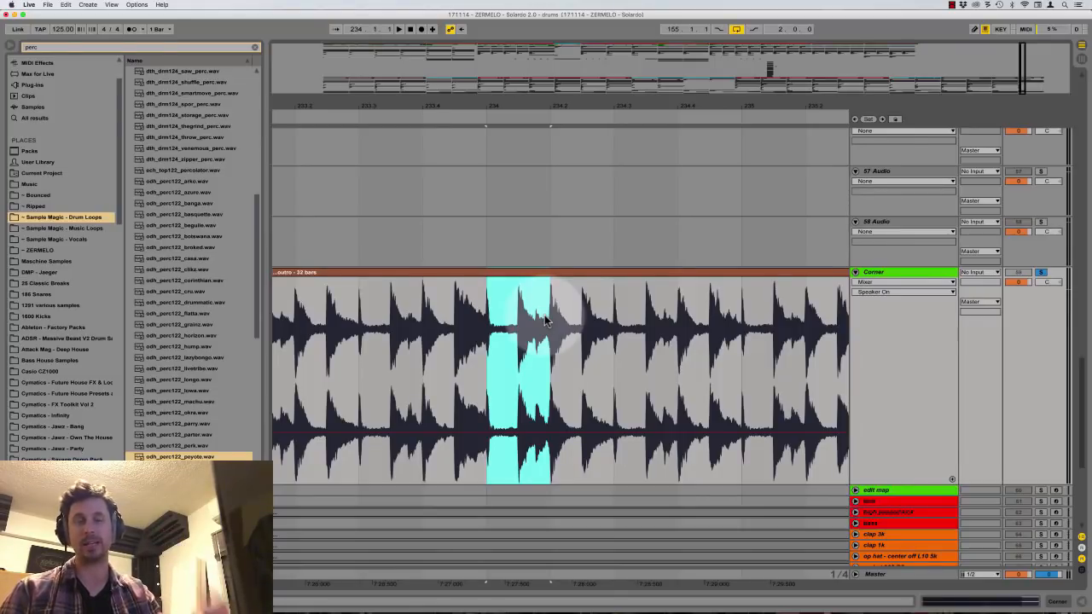
# Set the fixed grid to 1/16 and mark the sixteenth notes between 234 and 234.2 on the Corner track
pyautogui.rightClick(492, 322)
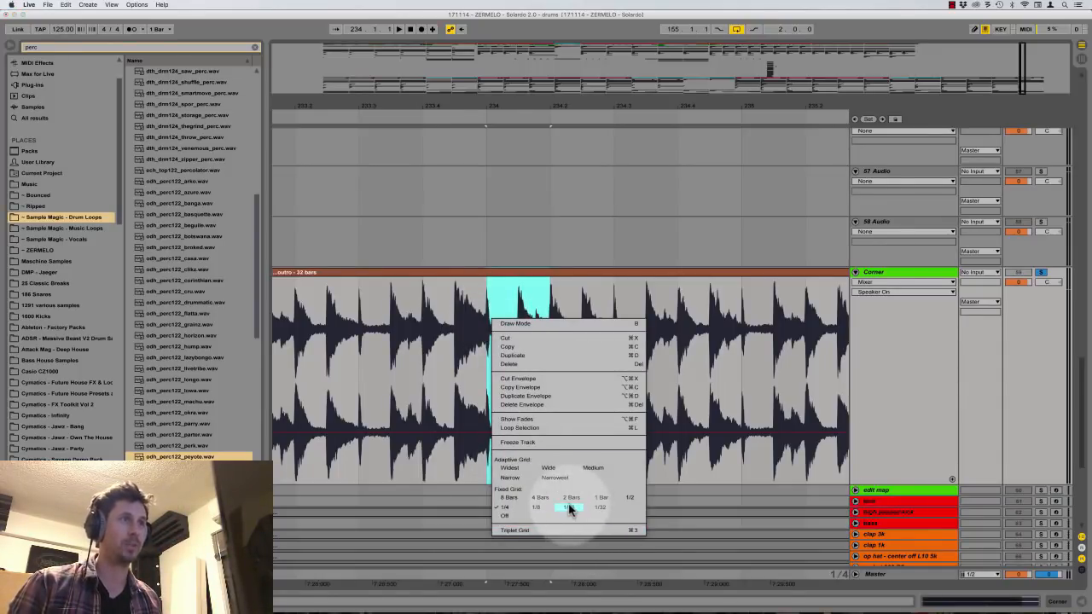
pyautogui.click(569, 507)
pyautogui.click(487, 354)
pyautogui.press('+')
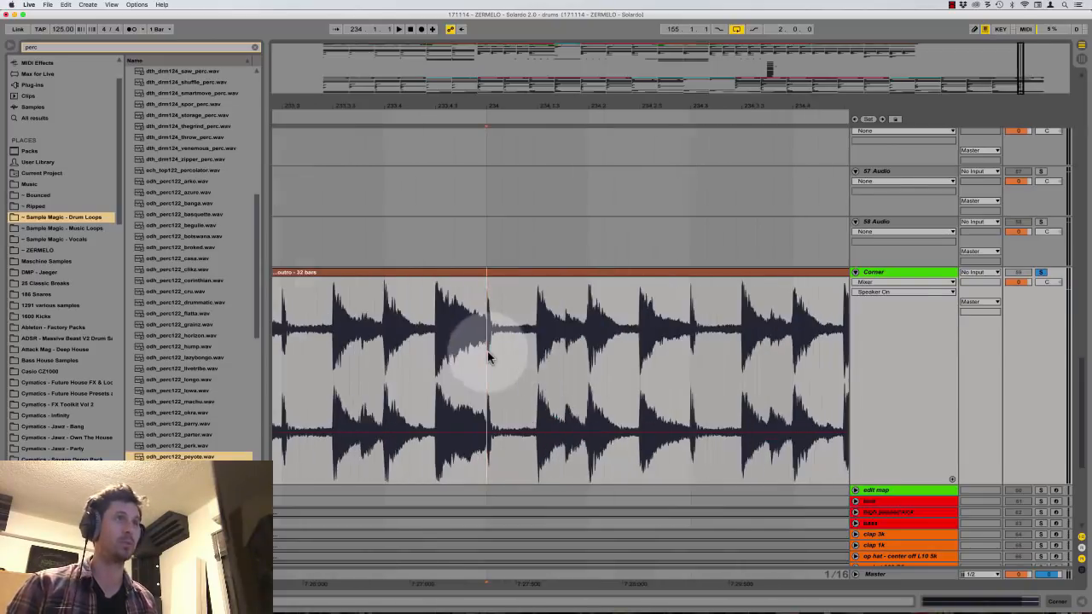
pyautogui.press('+')
pyautogui.hscroll(2, 489, 349)
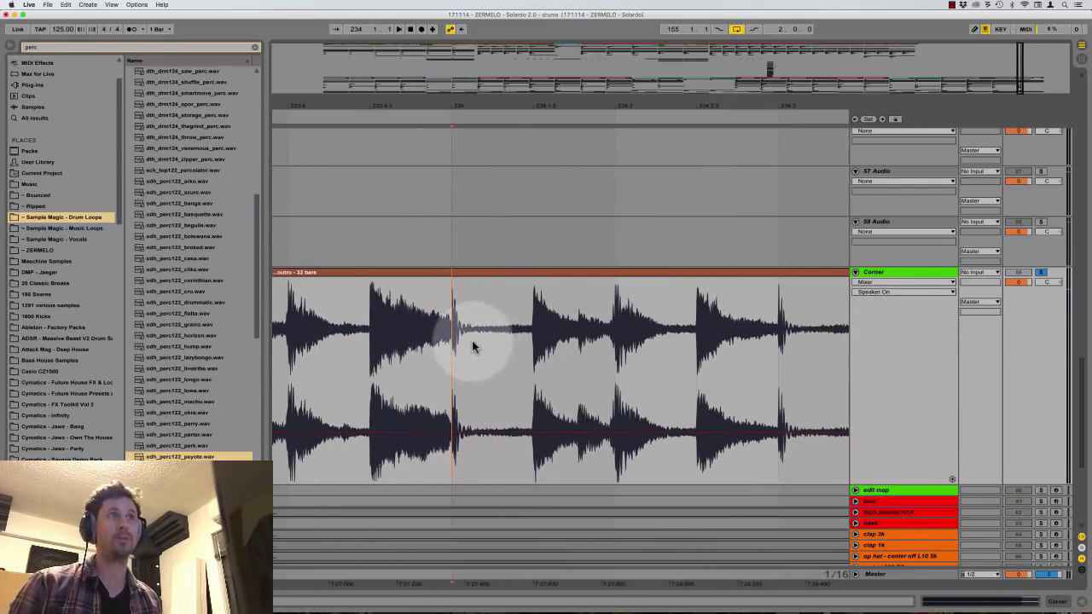
pyautogui.moveTo(453, 346); pyautogui.dragTo(602, 356)
pyautogui.hscroll(2, 537, 362)
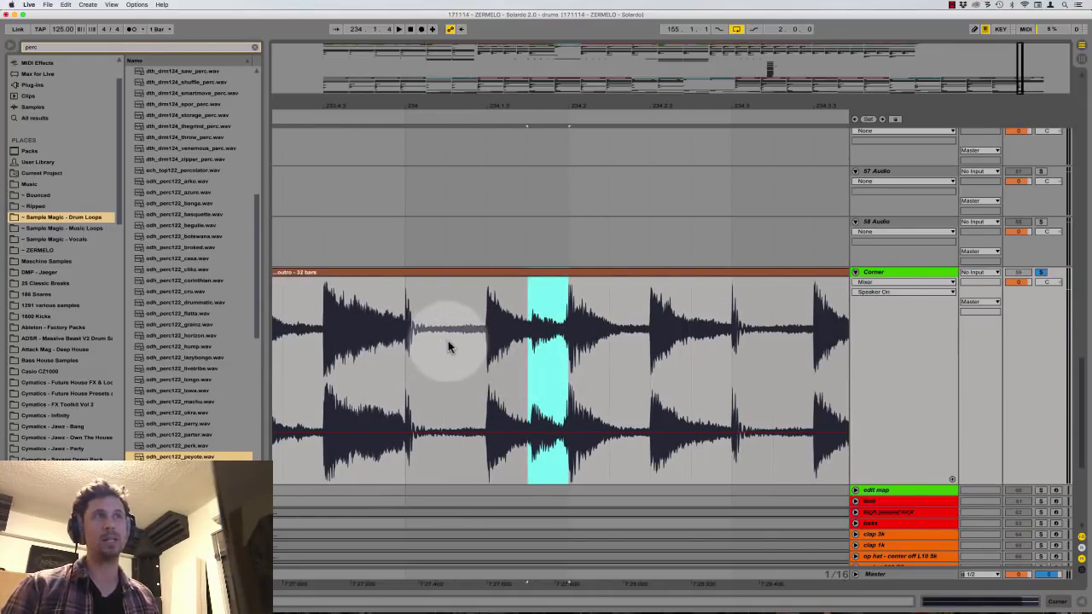
pyautogui.moveTo(447, 342); pyautogui.dragTo(566, 348)
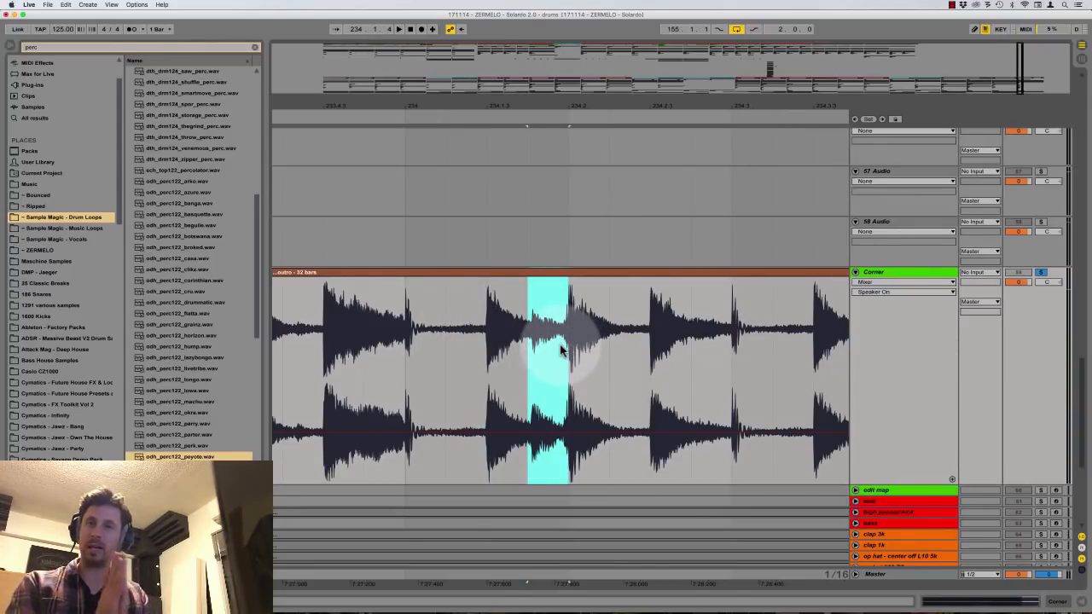
# Switch to the Narrow adaptive grid and select the 1/128 gap between 234.1.4 and the late hit
pyautogui.click(484, 335)
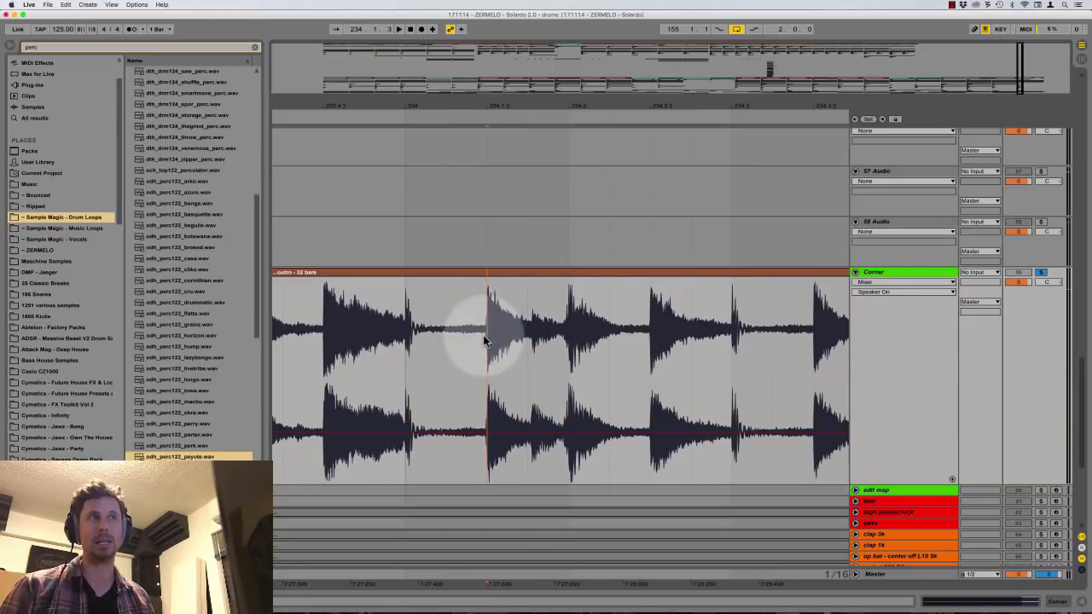
pyautogui.click(536, 328)
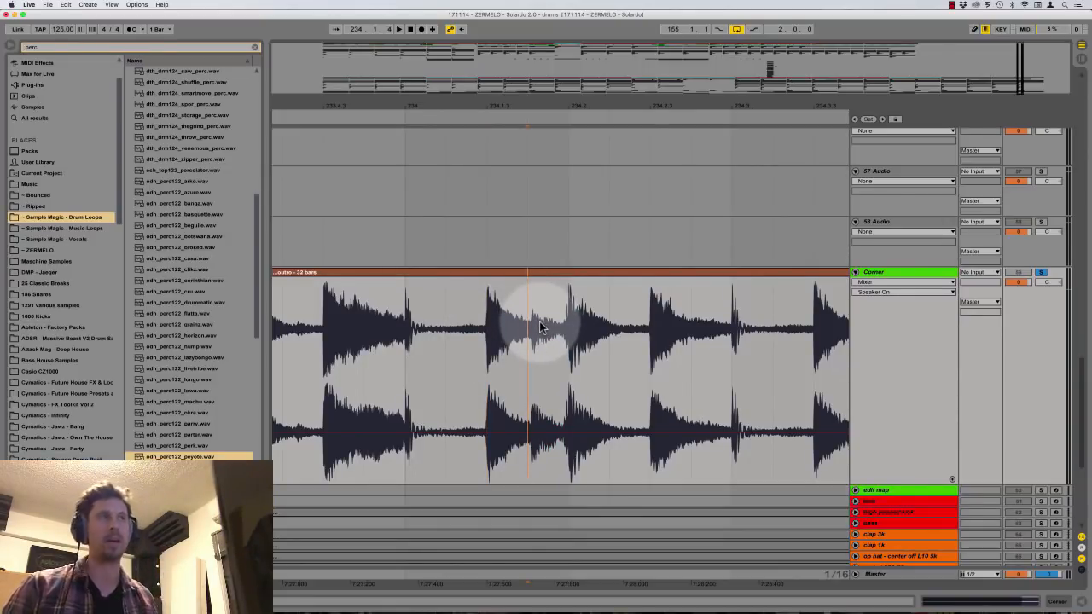
pyautogui.press('+')
pyautogui.press('+')
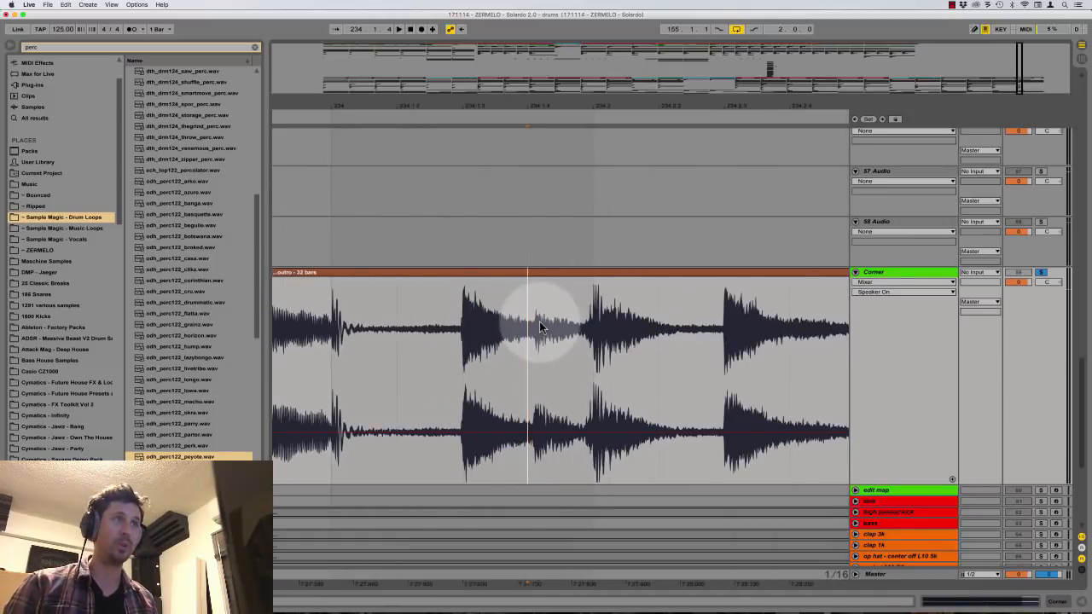
pyautogui.rightClick(539, 327)
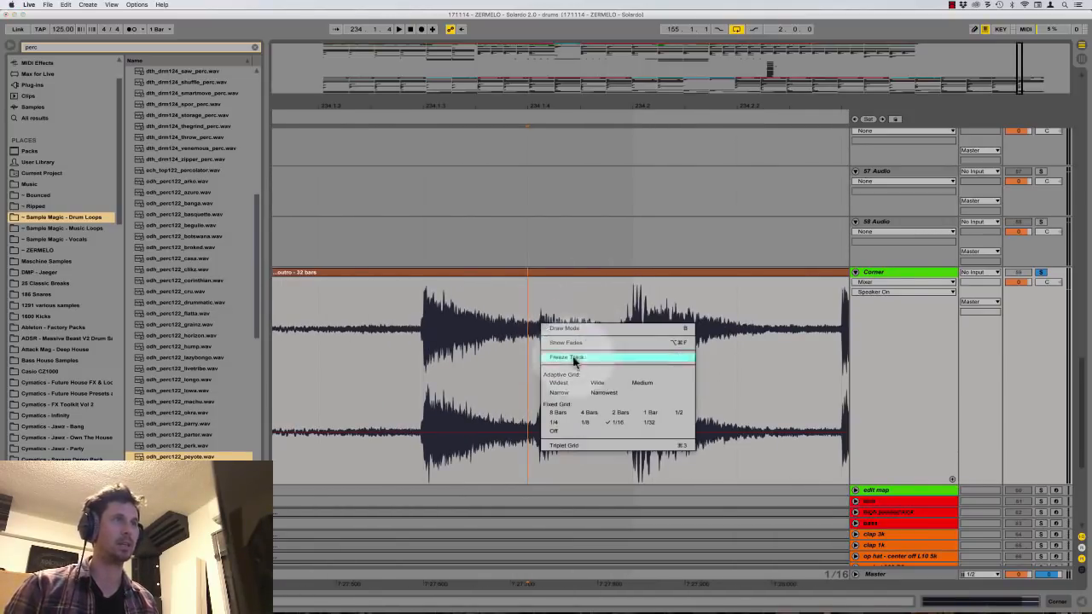
pyautogui.click(563, 394)
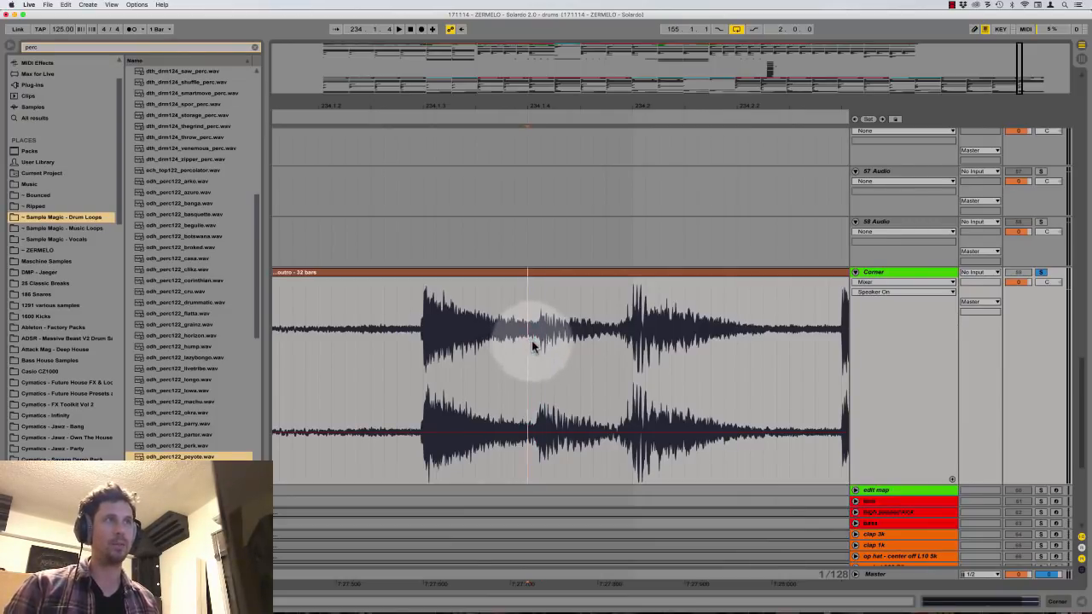
pyautogui.moveTo(535, 342); pyautogui.dragTo(537, 341)
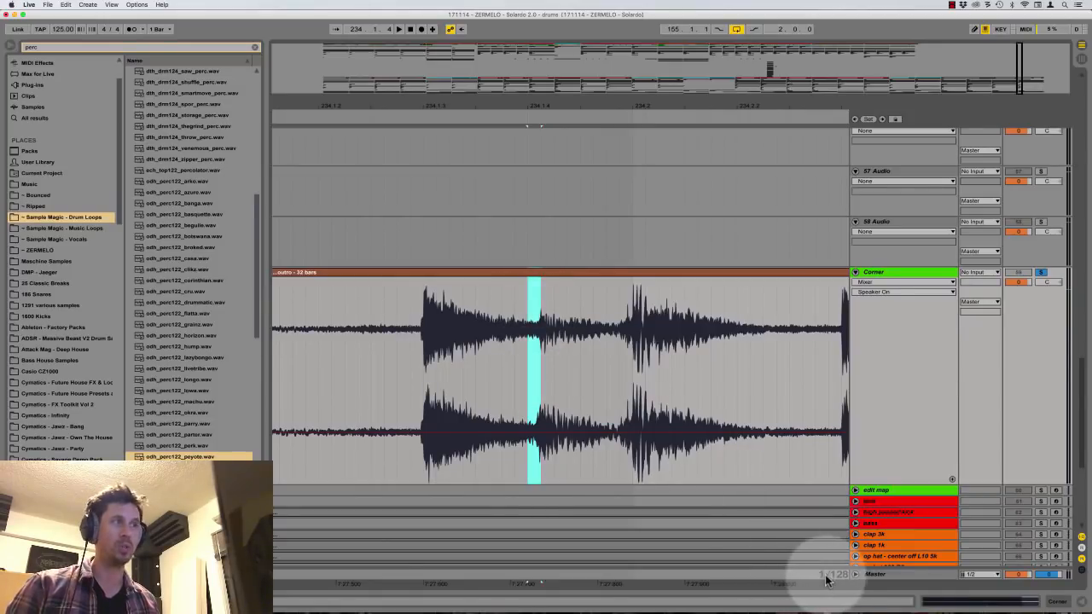
# Clear the selection at 234.1.4 and bring the Corner track's break and outro sections into view
pyautogui.click(525, 365)
pyautogui.press('-')
pyautogui.press('-')
pyautogui.press('-')
pyautogui.press('-')
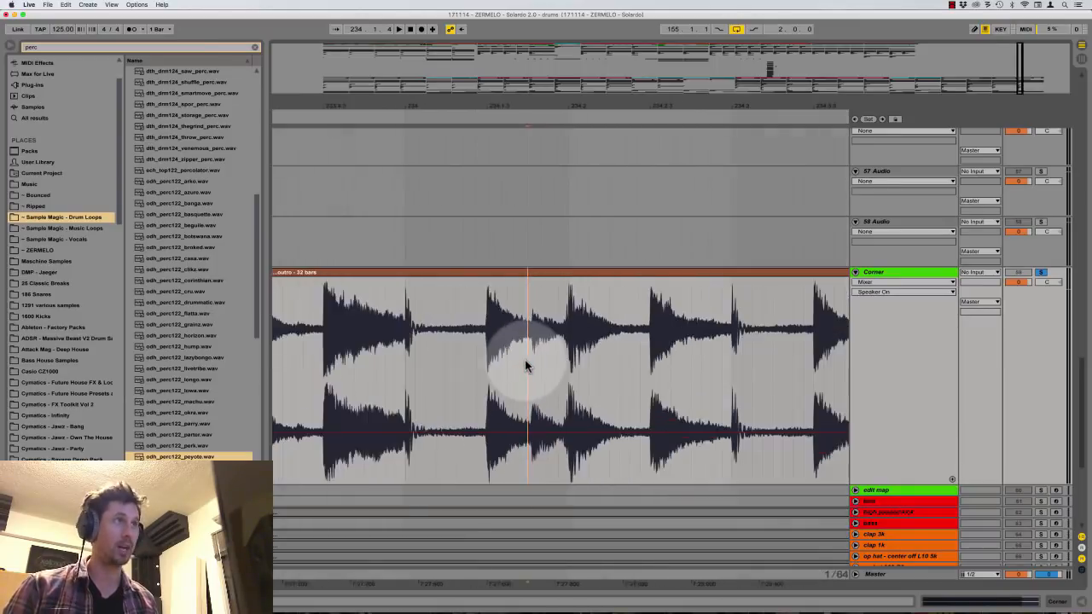
pyautogui.press('-')
pyautogui.press('-')
pyautogui.press('-')
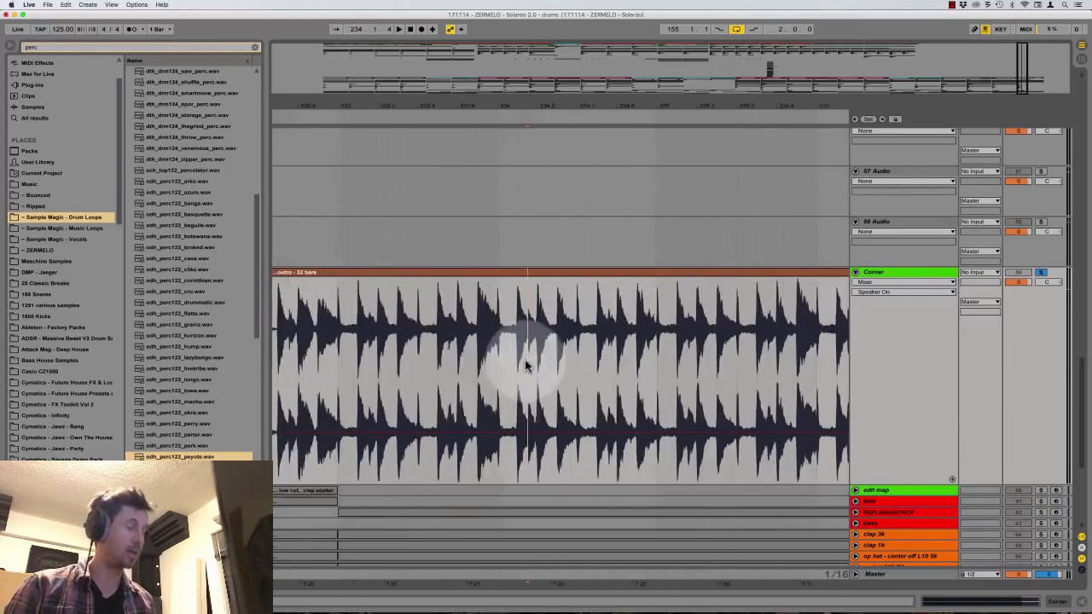
pyautogui.press('-')
pyautogui.press('-')
pyautogui.press('-')
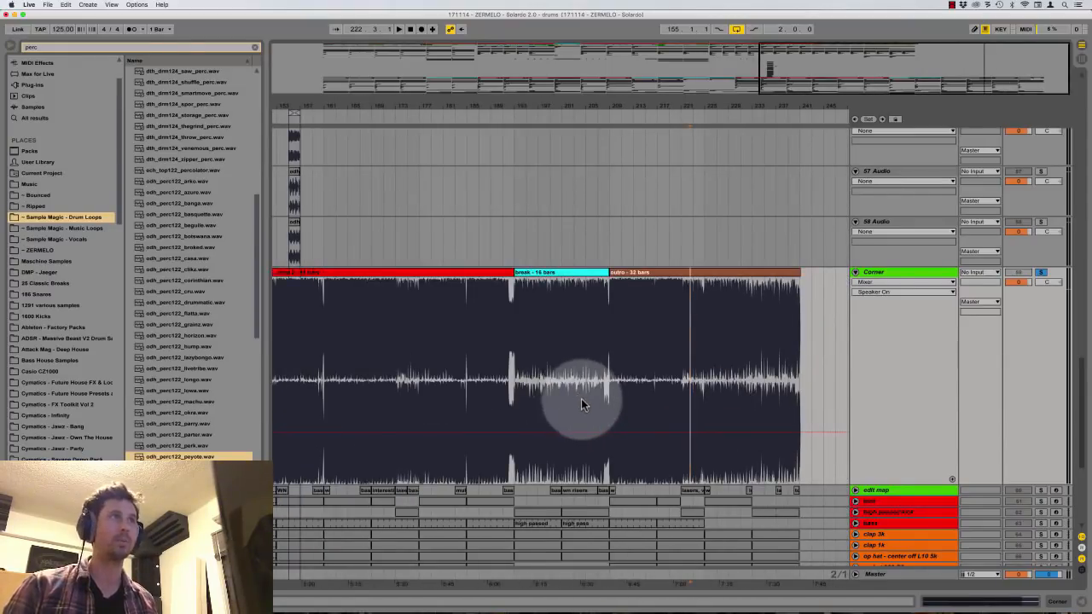
# Examine the drum groove in the Corner track's intro around bar 23
pyautogui.hscroll(-12, 581, 399)
pyautogui.click(405, 339)
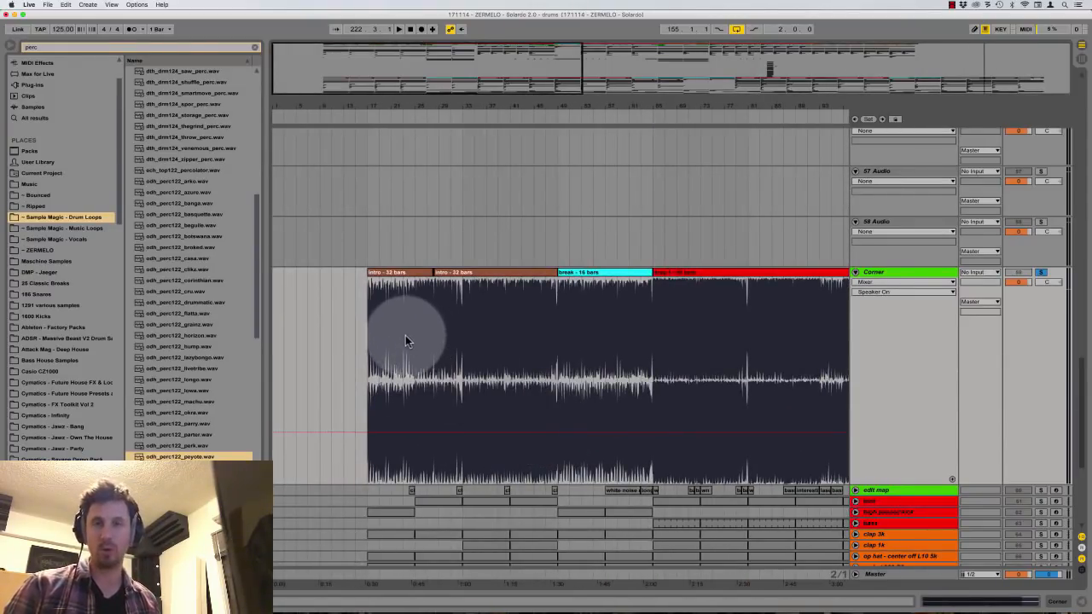
pyautogui.press('+')
pyautogui.press('+')
pyautogui.press('+')
pyautogui.press('+')
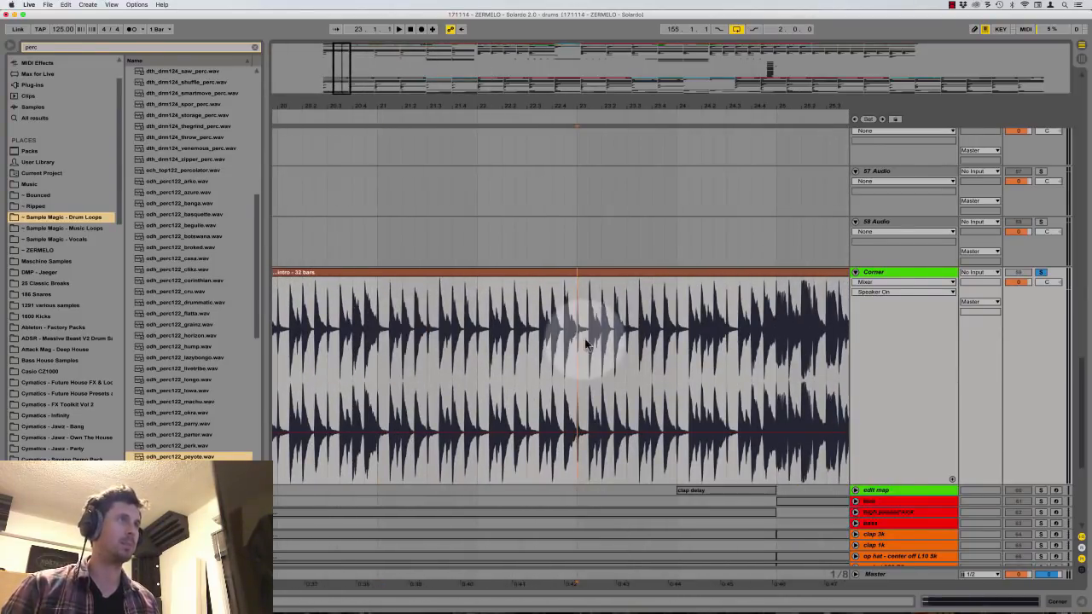
pyautogui.click(638, 329)
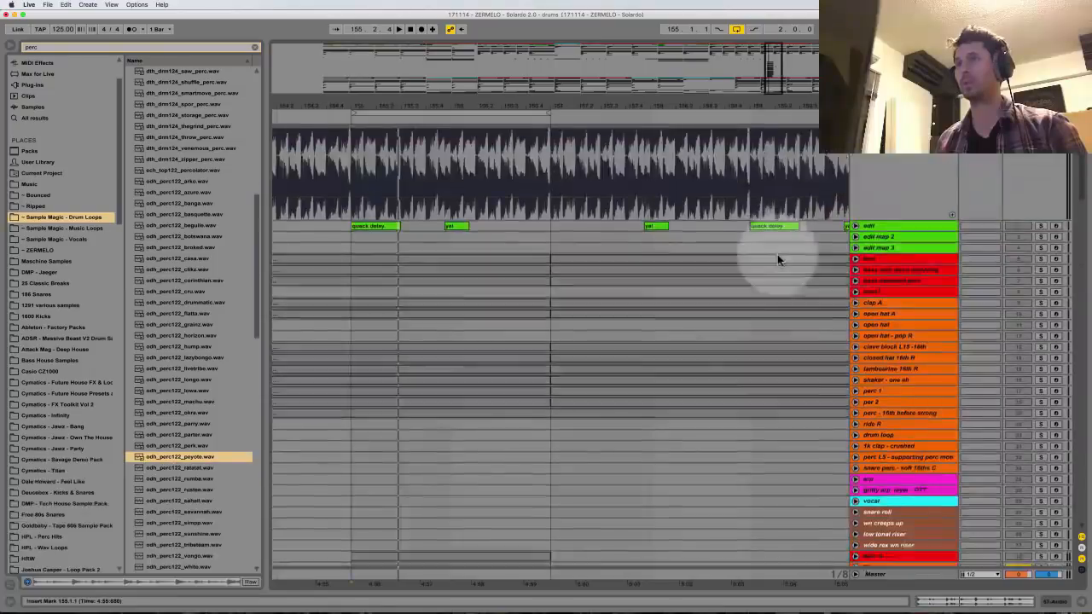
# Solo the kick track together with the Claps and Open Hats groups
pyautogui.scroll(-5, 777, 255)
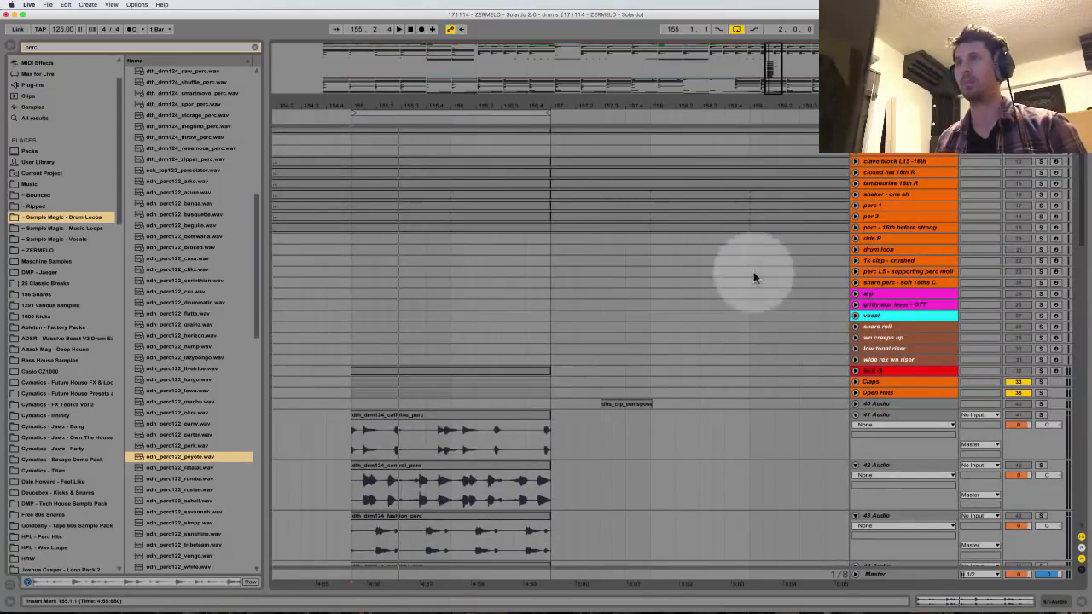
pyautogui.click(1041, 370)
pyautogui.keyDown('super'); pyautogui.click(1041, 383); pyautogui.keyUp('super')
pyautogui.keyDown('super'); pyautogui.click(1040, 393); pyautogui.keyUp('super')
# Play the soloed drums with 57 Audio and open its odh_perc122_perk clip for editing
pyautogui.scroll(-10, 386, 371)
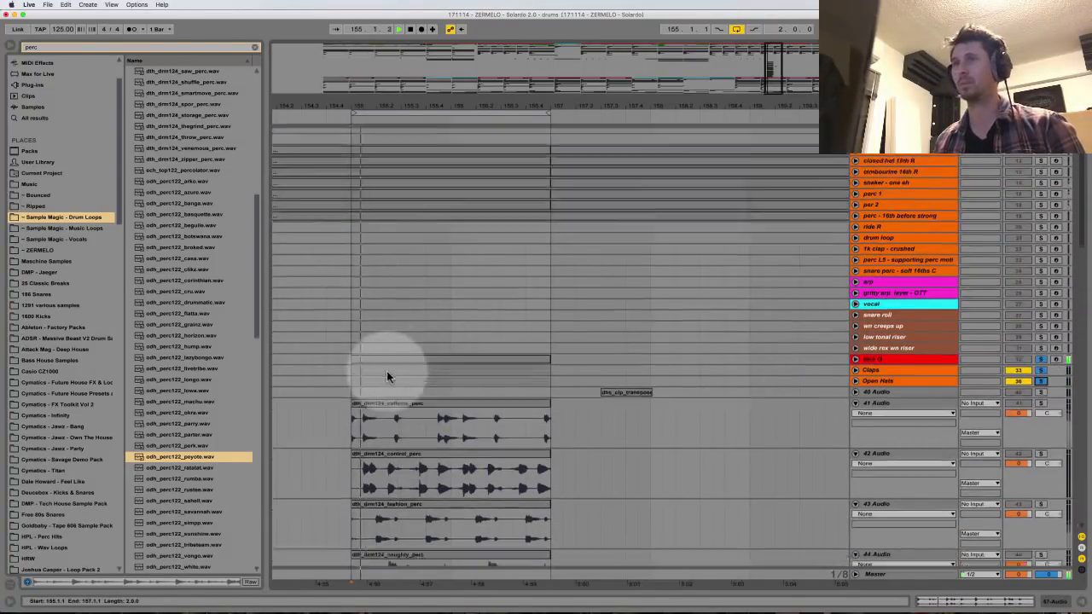
pyautogui.press('space')
pyautogui.click(386, 371)
pyautogui.doubleClick(412, 277)
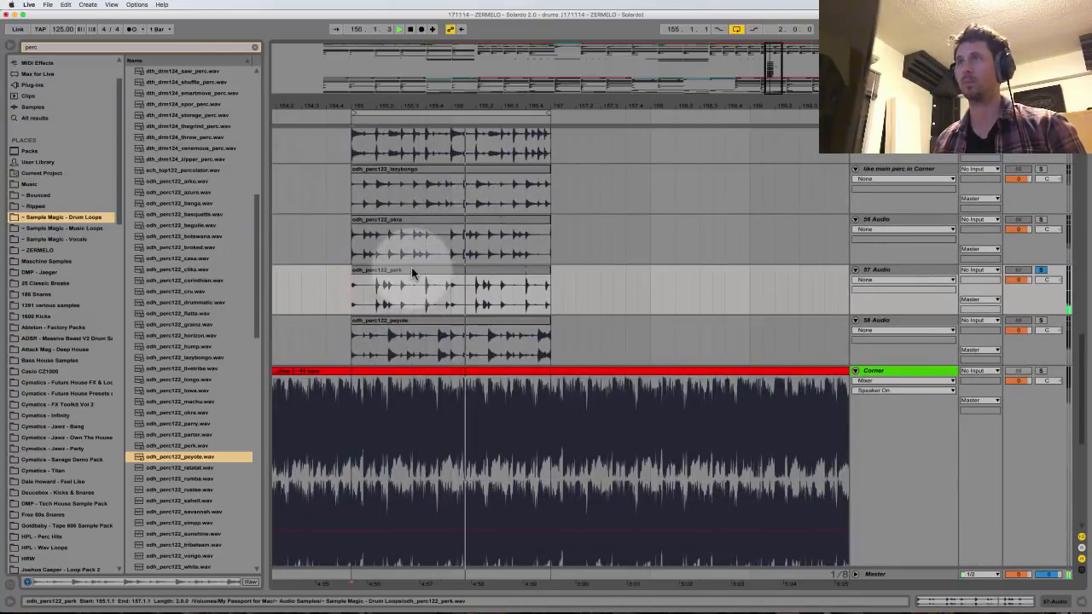
pyautogui.click(411, 358)
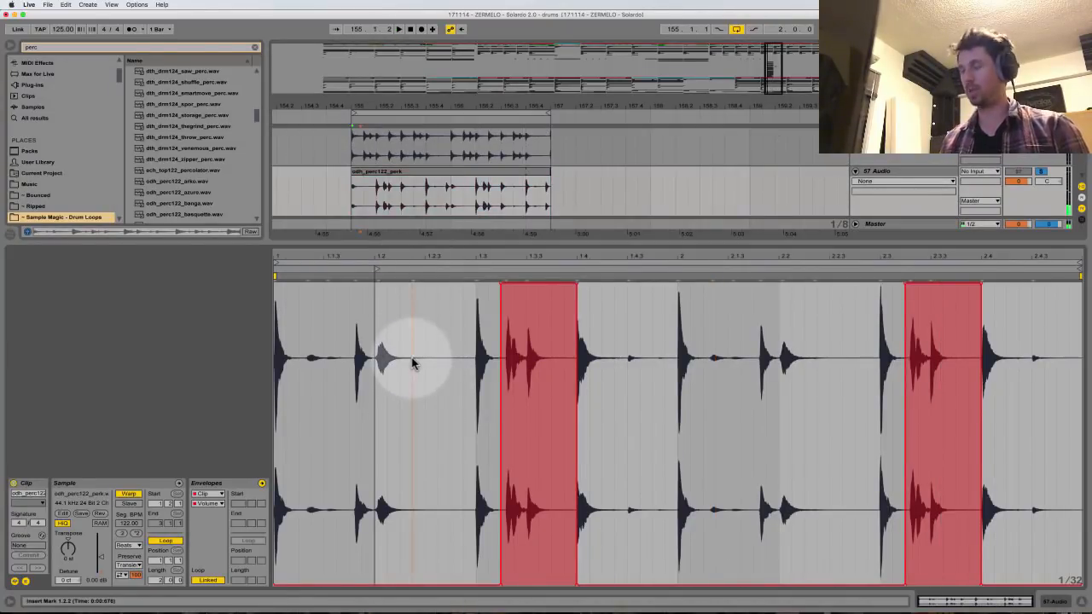
# Add warp markers on the odh_perc122_perk hits near 1.3.2 and 1.3.3 and shift the first slightly earlier
pyautogui.click(508, 367)
pyautogui.scroll(4, 508, 367)
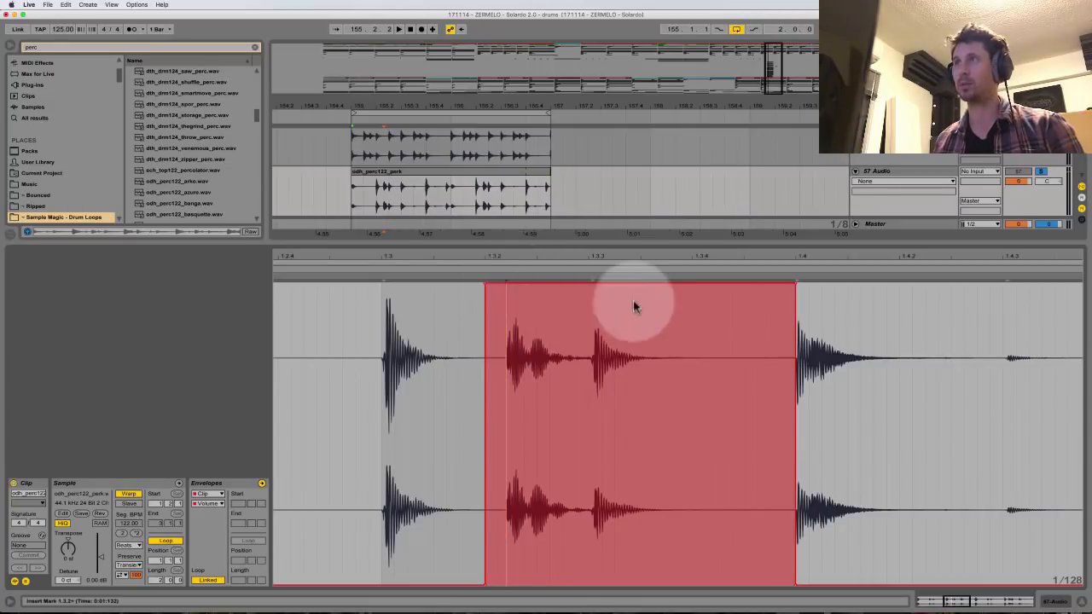
pyautogui.click(592, 277)
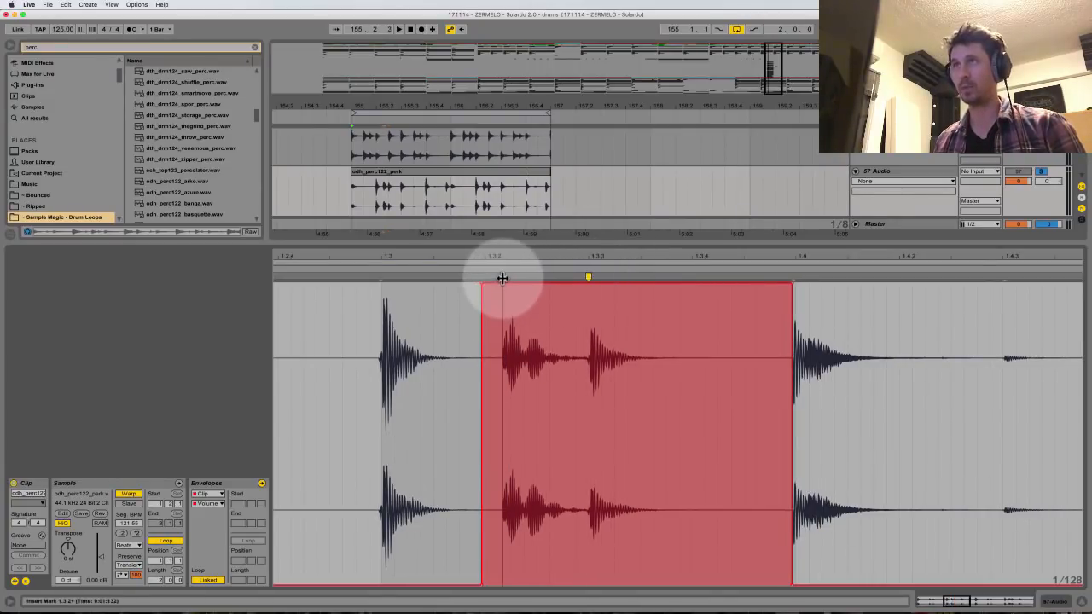
pyautogui.moveTo(503, 278); pyautogui.dragTo(498, 277)
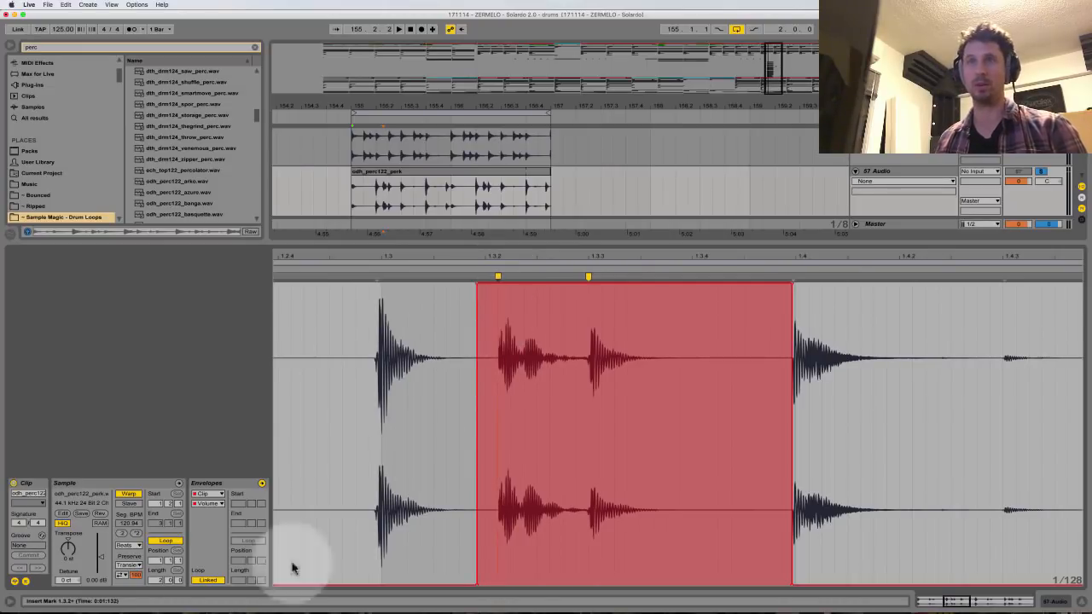
# Keep Preserve on Transients for the perk loop, turn off transient looping, adjust the transient envelope and audition the result
pyautogui.click(129, 565)
pyautogui.click(130, 556)
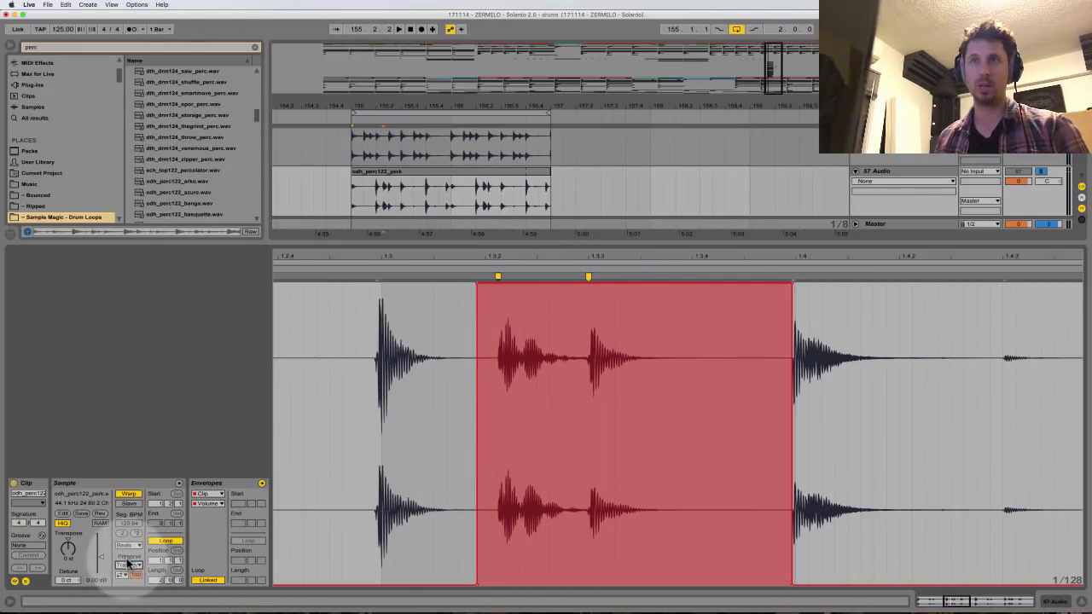
pyautogui.click(122, 576)
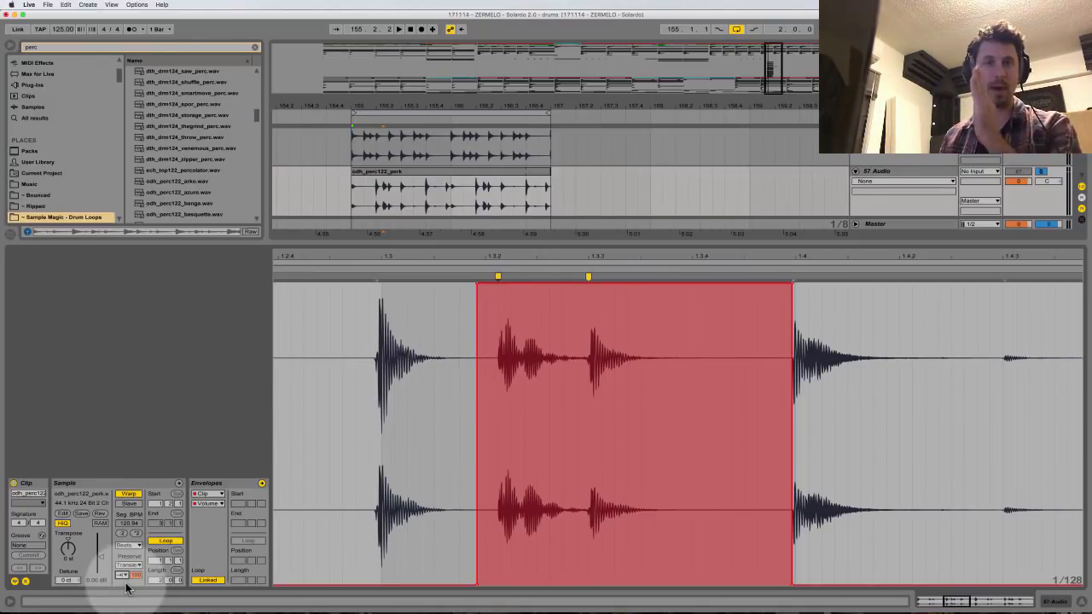
pyautogui.click(135, 577)
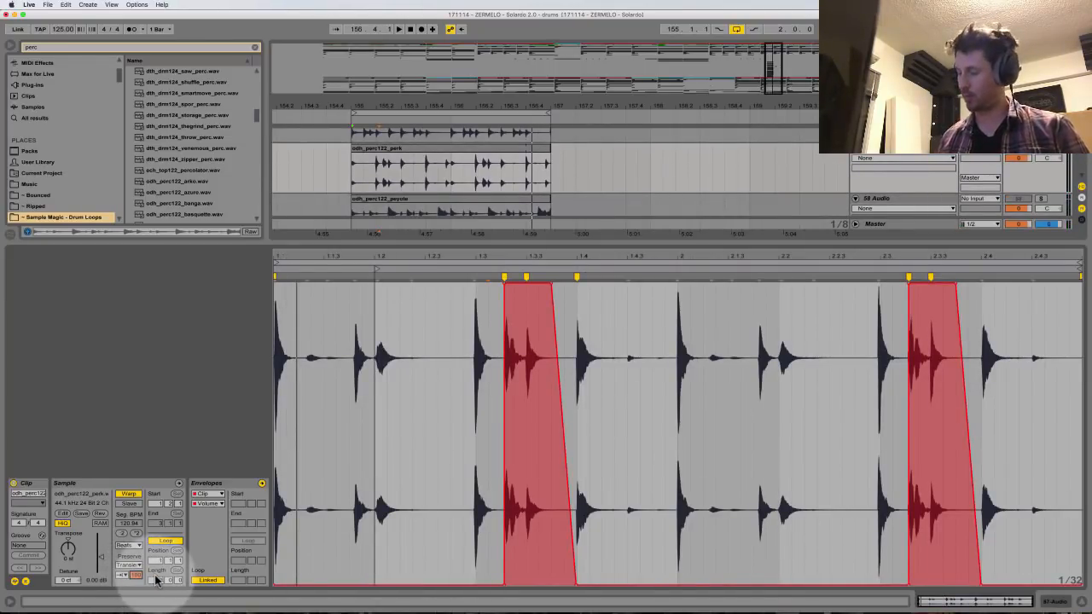
pyautogui.press('space')
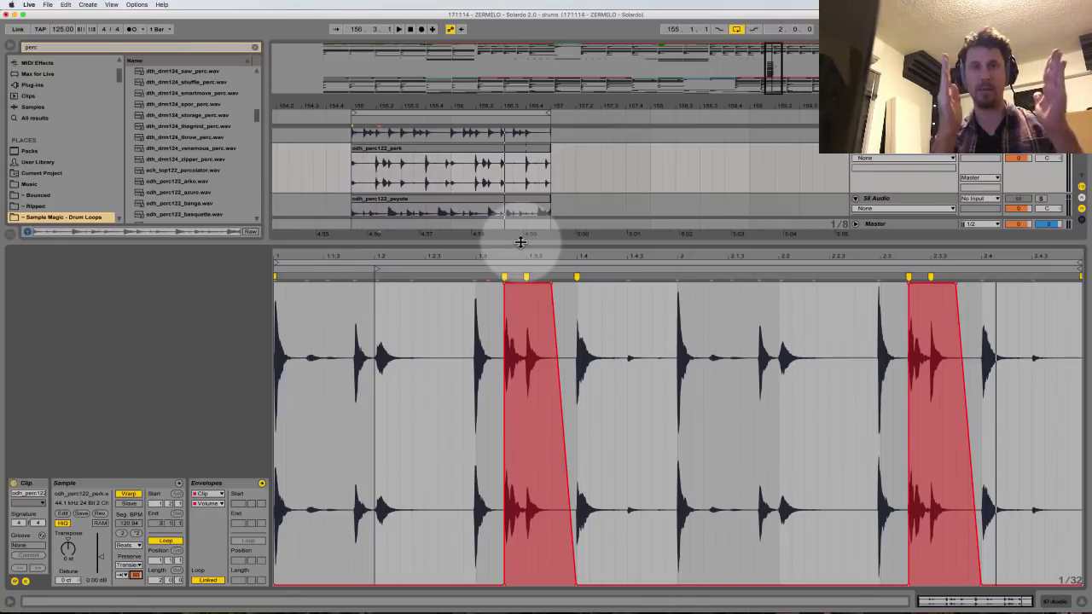
# Solo 58 Audio and open its odh_perc122_peyote clip for editing
pyautogui.click(1041, 326)
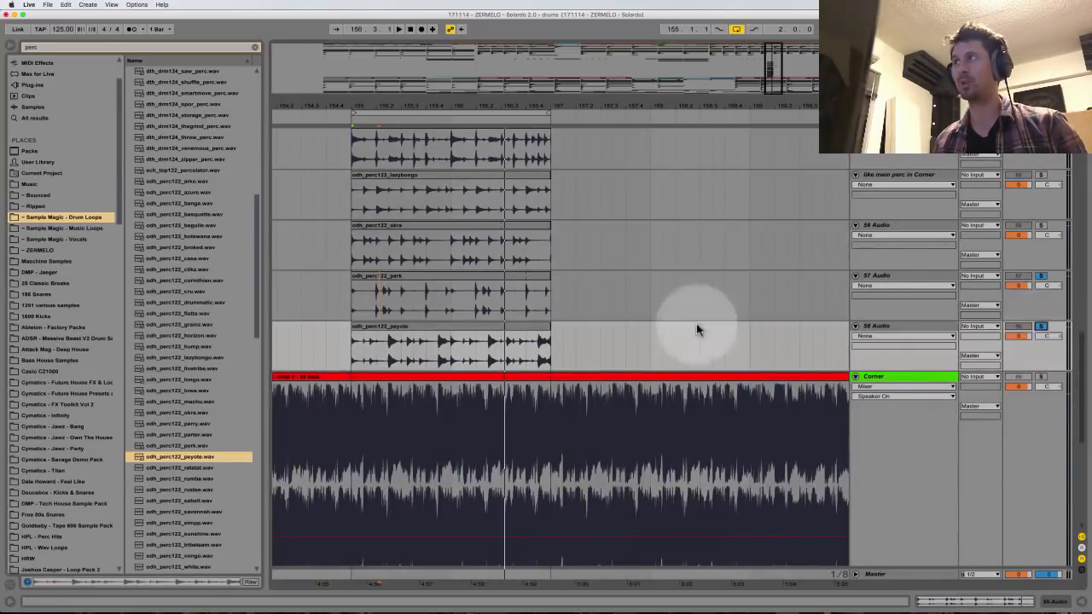
pyautogui.doubleClick(436, 329)
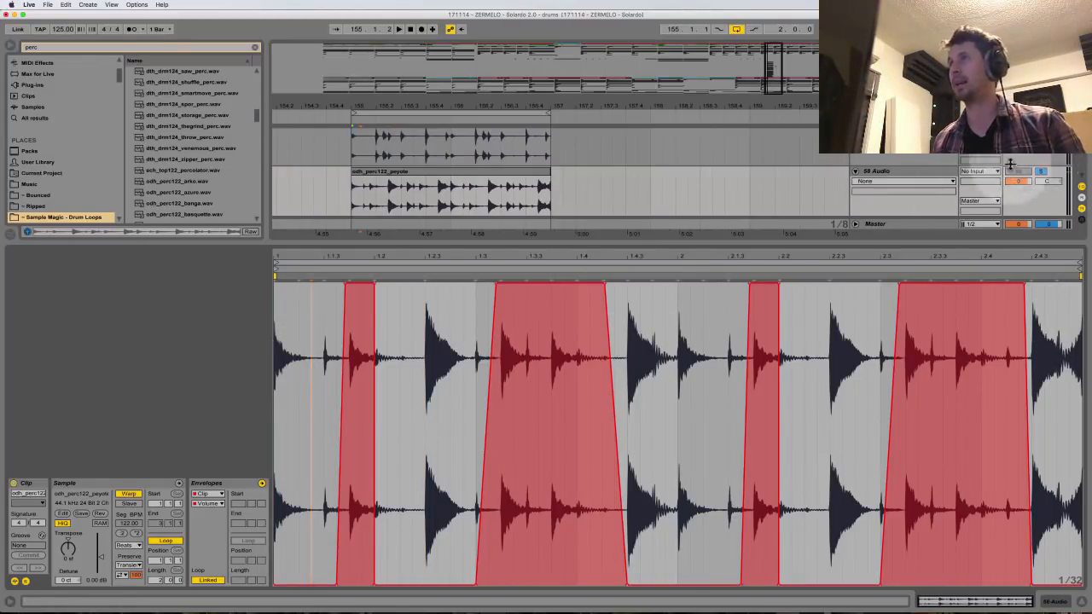
pyautogui.scroll(2, 1009, 166)
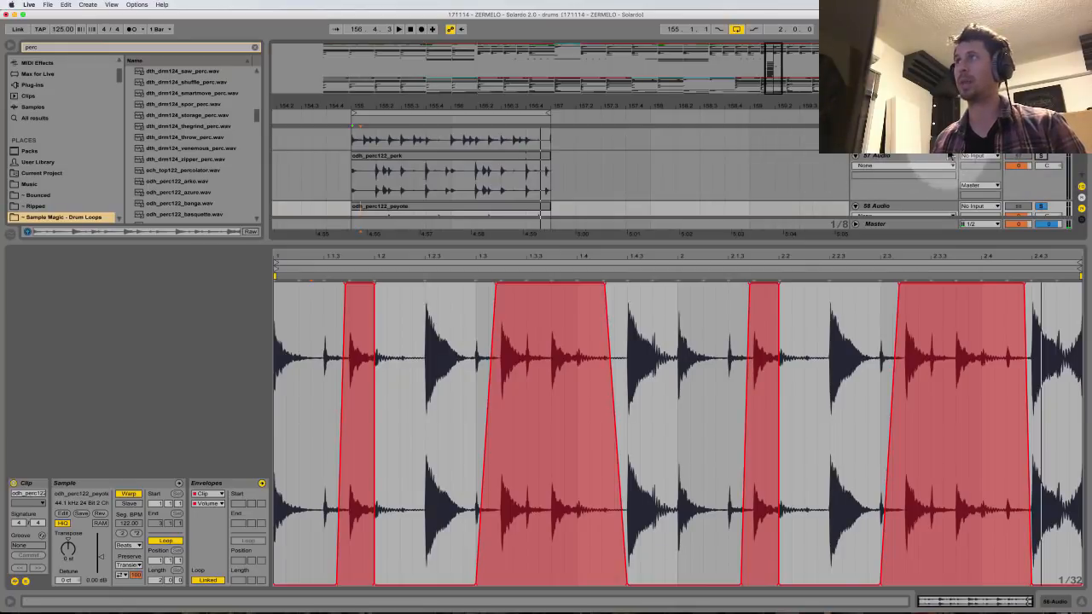
# Audition the odh_perc122_peyote loop against the soloed drums
pyautogui.scroll(-3, 712, 168)
pyautogui.press('space')
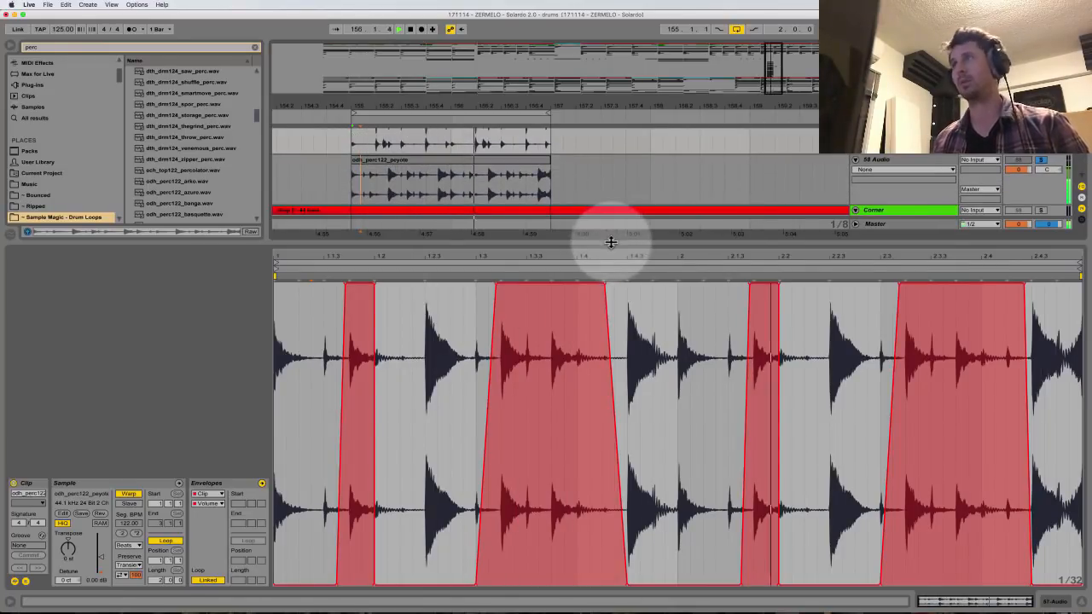
pyautogui.press('space')
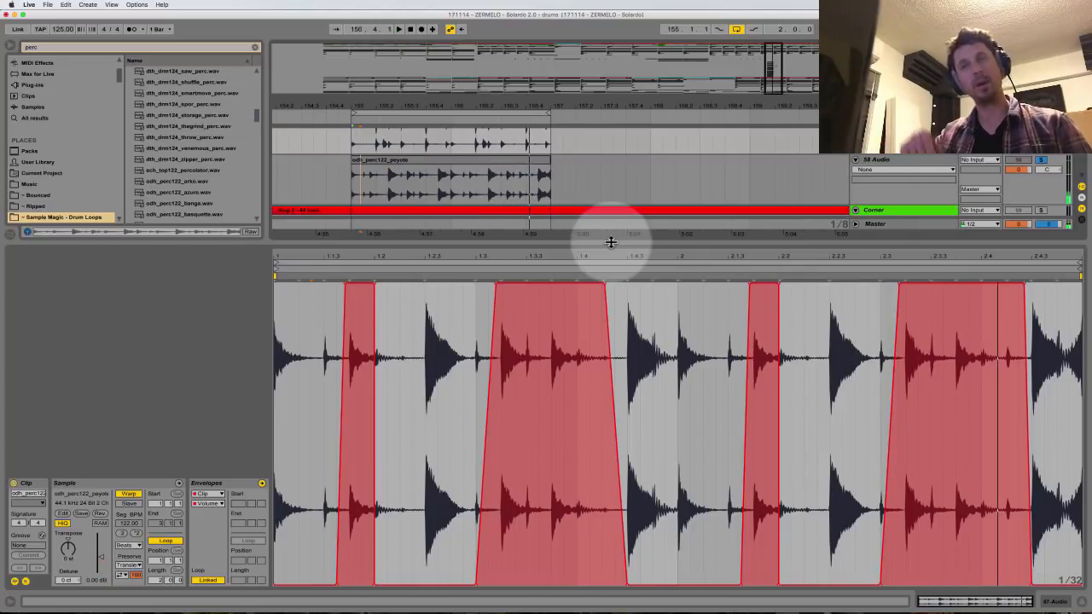
pyautogui.press('space')
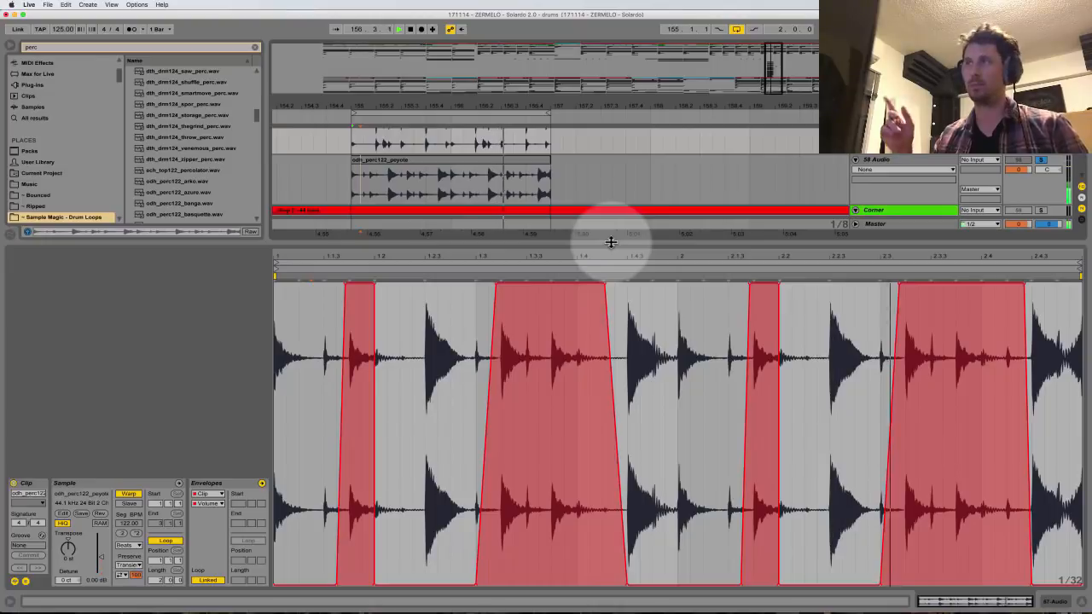
pyautogui.press('space')
# Add warp markers to the peyote loop on the hits at 1.1.4, 1.3.2 and 1.3.3
pyautogui.click(350, 276)
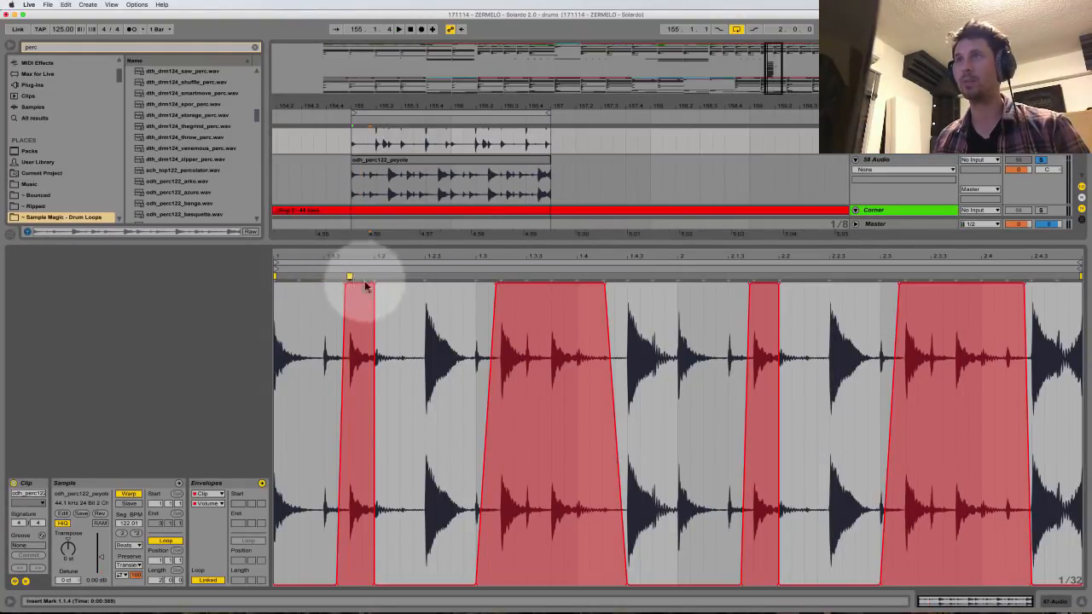
pyautogui.click(526, 276)
pyautogui.click(505, 277)
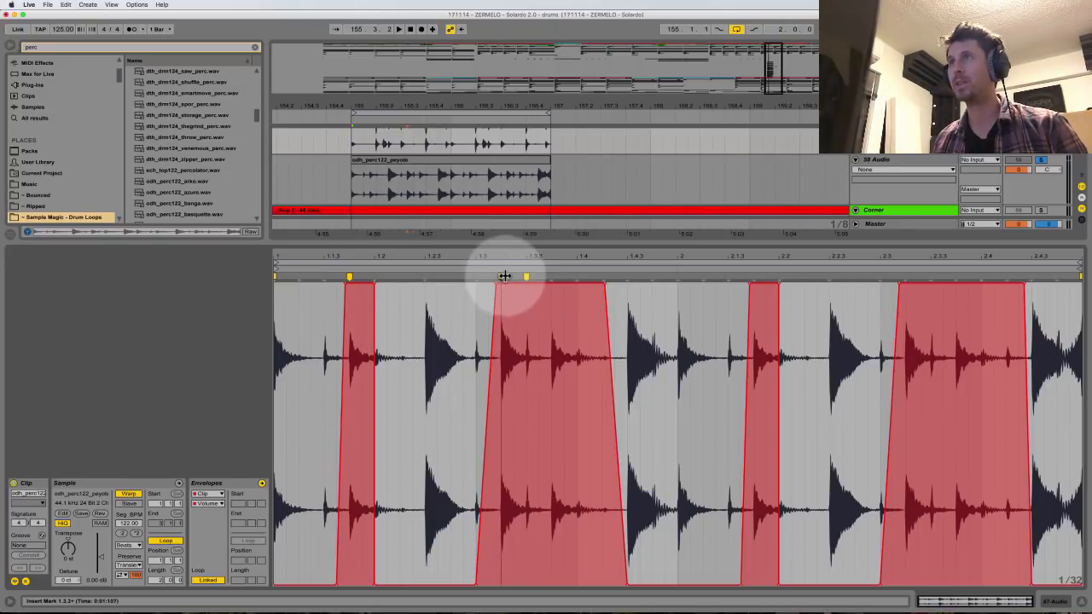
# Try delaying the peyote hit at 1.3.2 slightly with its warp marker and undo the shift
pyautogui.scroll(3, 505, 307)
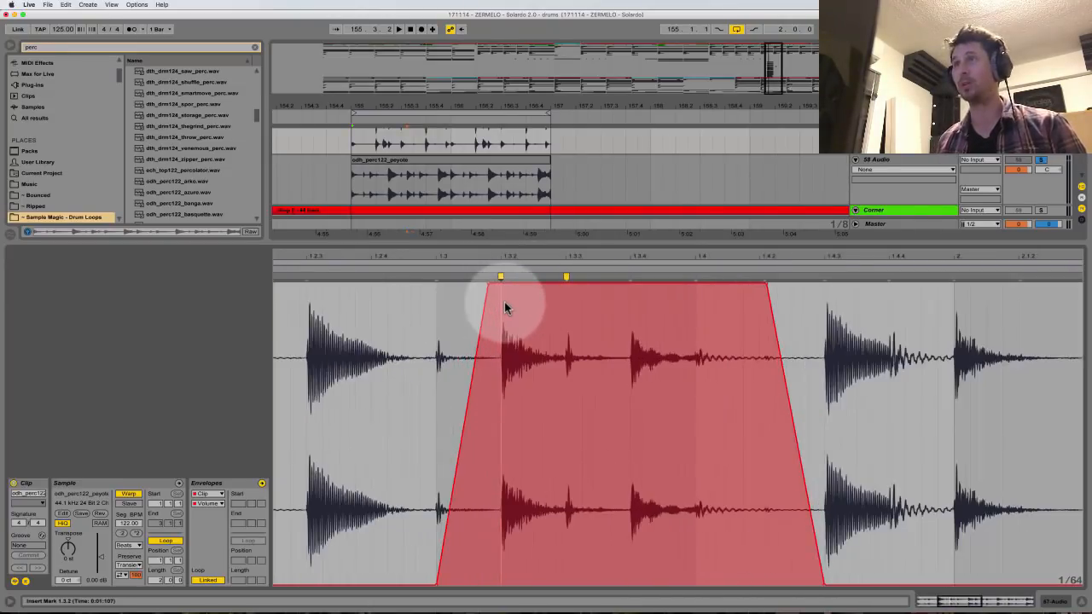
pyautogui.scroll(2, 505, 308)
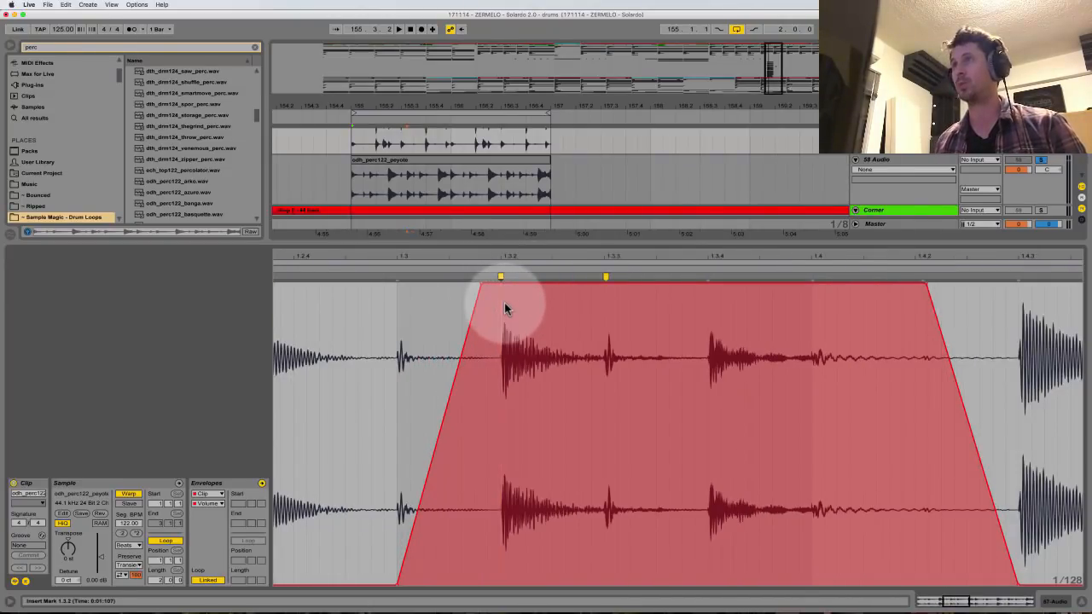
pyautogui.moveTo(502, 277); pyautogui.dragTo(512, 279)
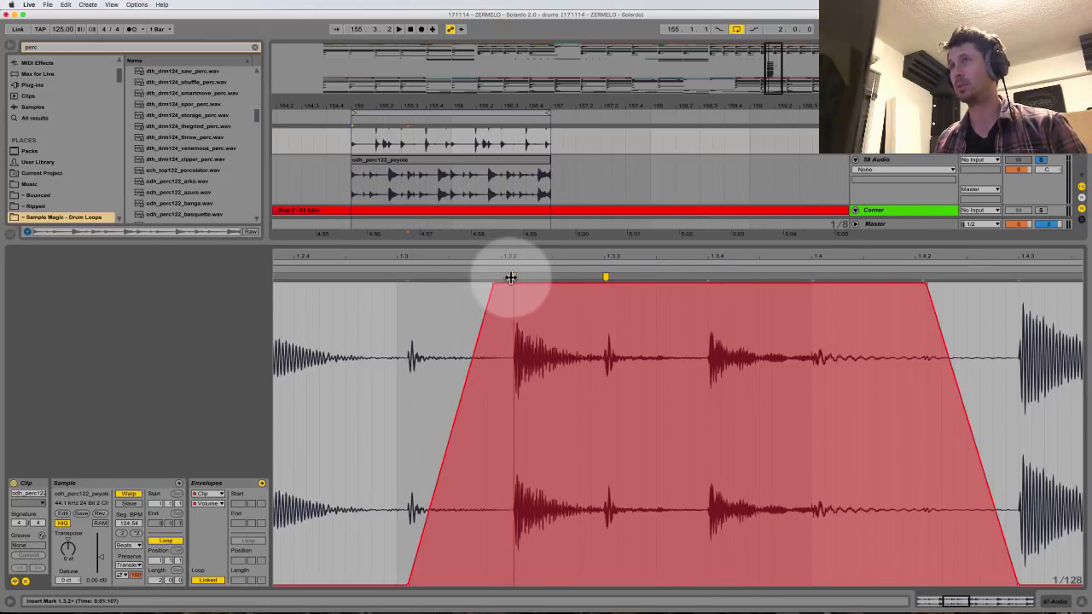
pyautogui.scroll(-5, 496, 307)
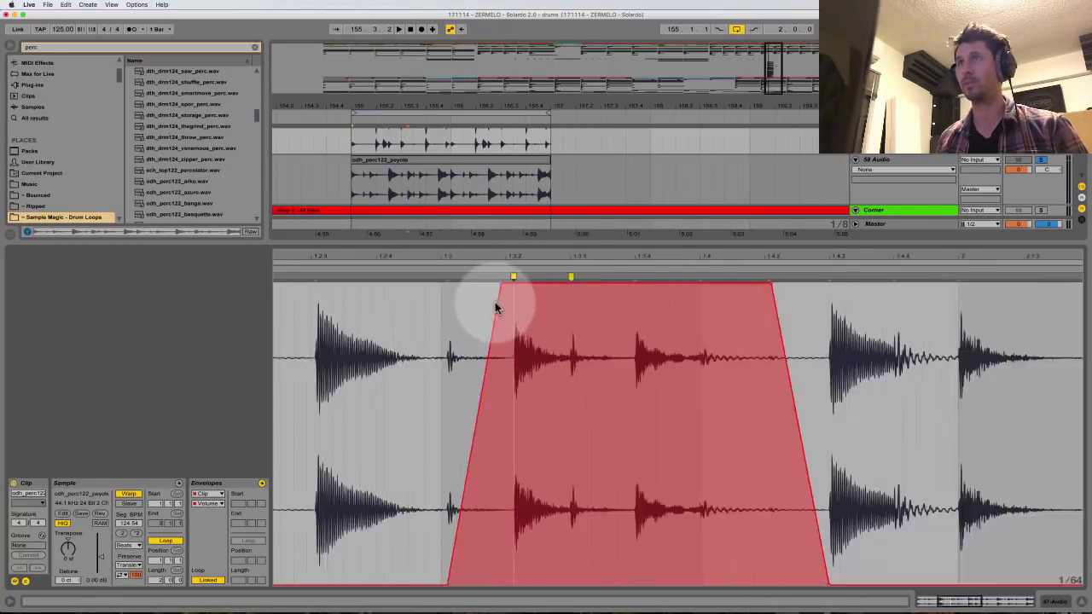
pyautogui.press('super+z')
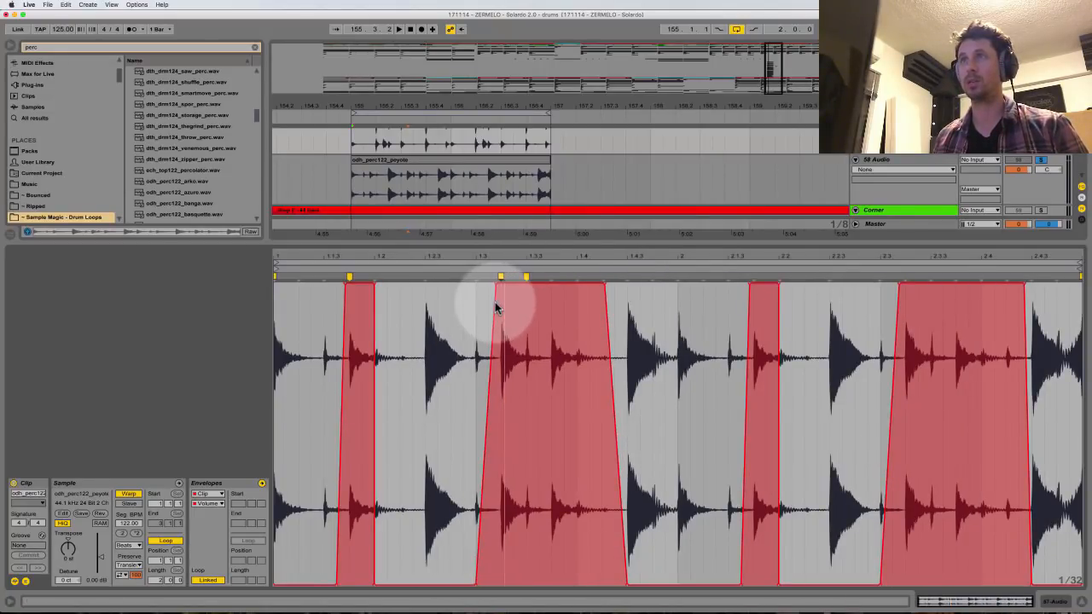
# Anchor the peyote loop with a warp marker at 1.2.3 and move the 1.3.2 hit slightly late
pyautogui.doubleClick(424, 278)
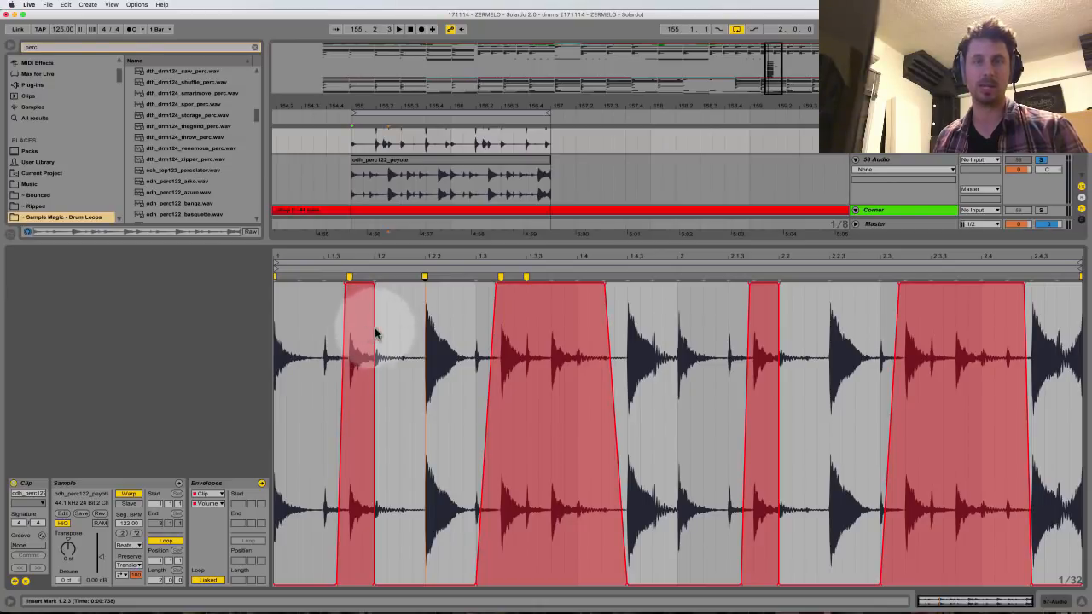
pyautogui.press('+')
pyautogui.press('+')
pyautogui.hscroll(5, 623, 334)
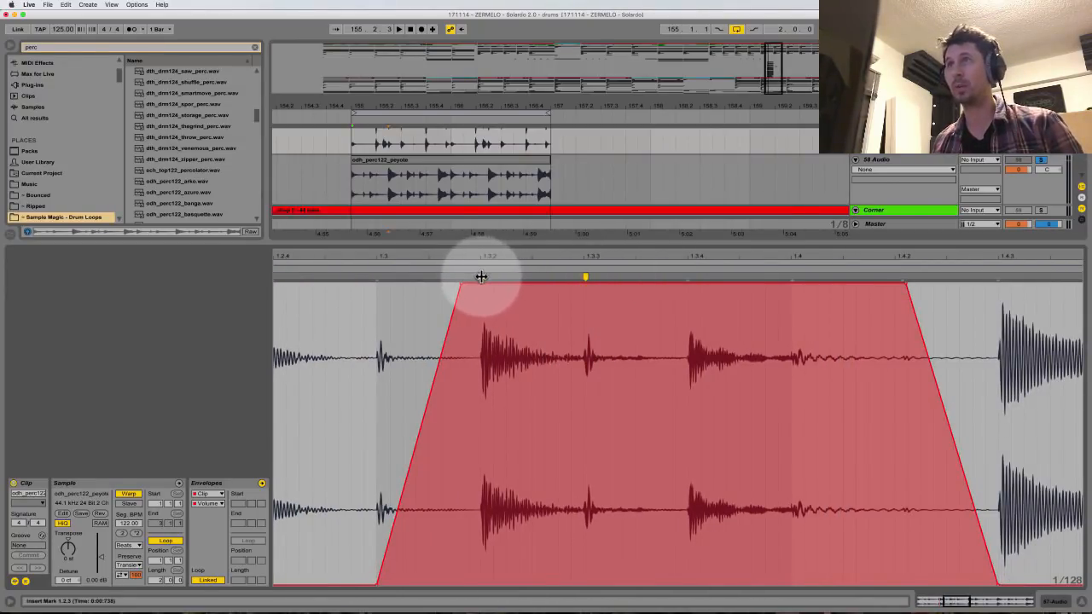
pyautogui.moveTo(484, 276); pyautogui.dragTo(490, 278)
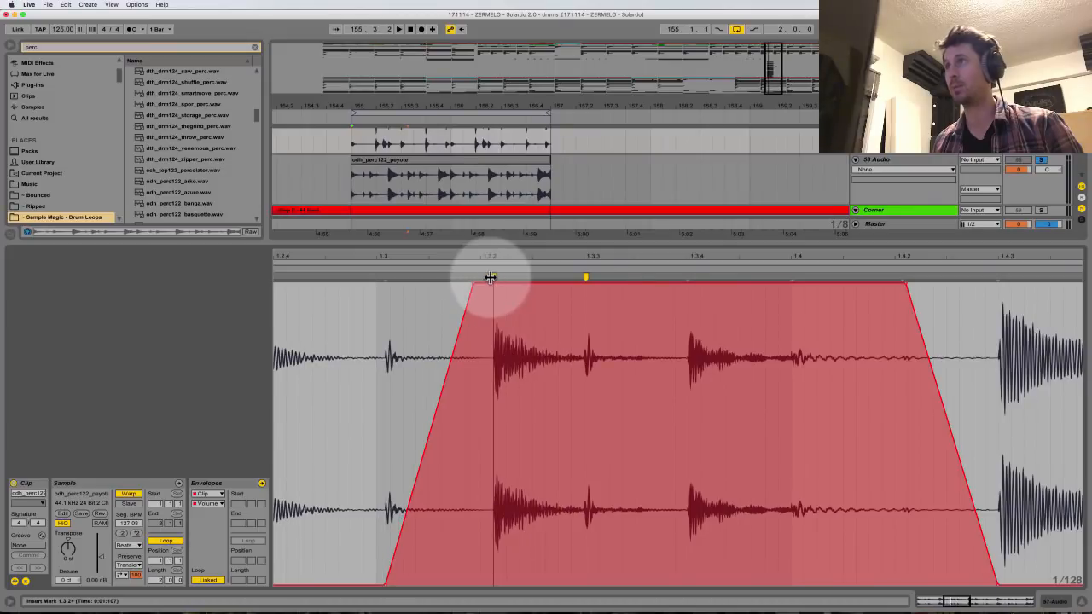
# Add warp markers at 1.3.4 and 1.4 in the peyote loop and move the 1.3.4 hit slightly late
pyautogui.doubleClick(687, 276)
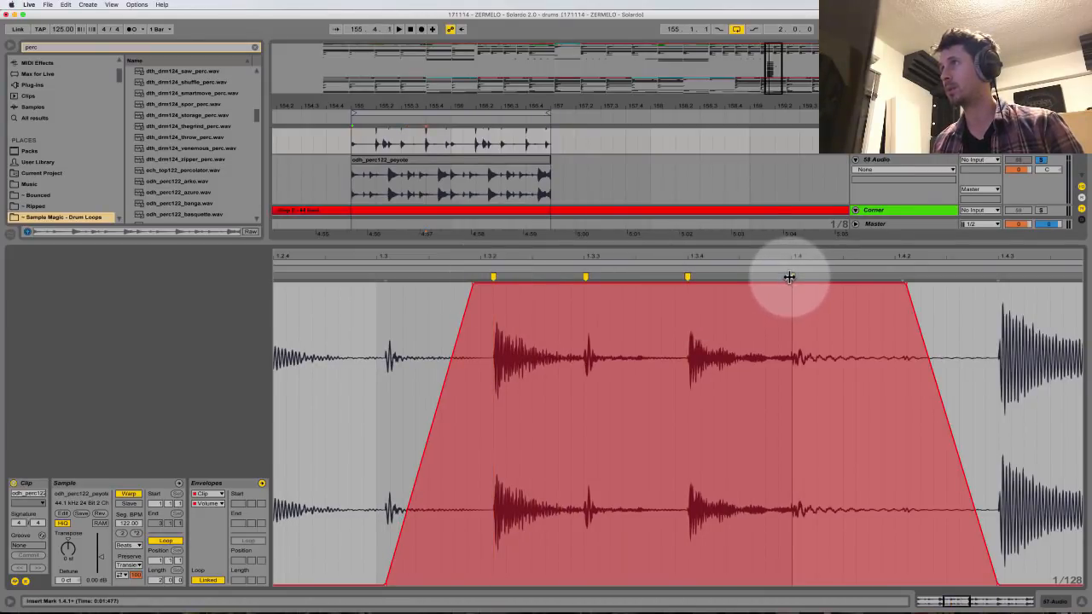
pyautogui.doubleClick(789, 276)
pyautogui.moveTo(687, 276); pyautogui.dragTo(696, 277)
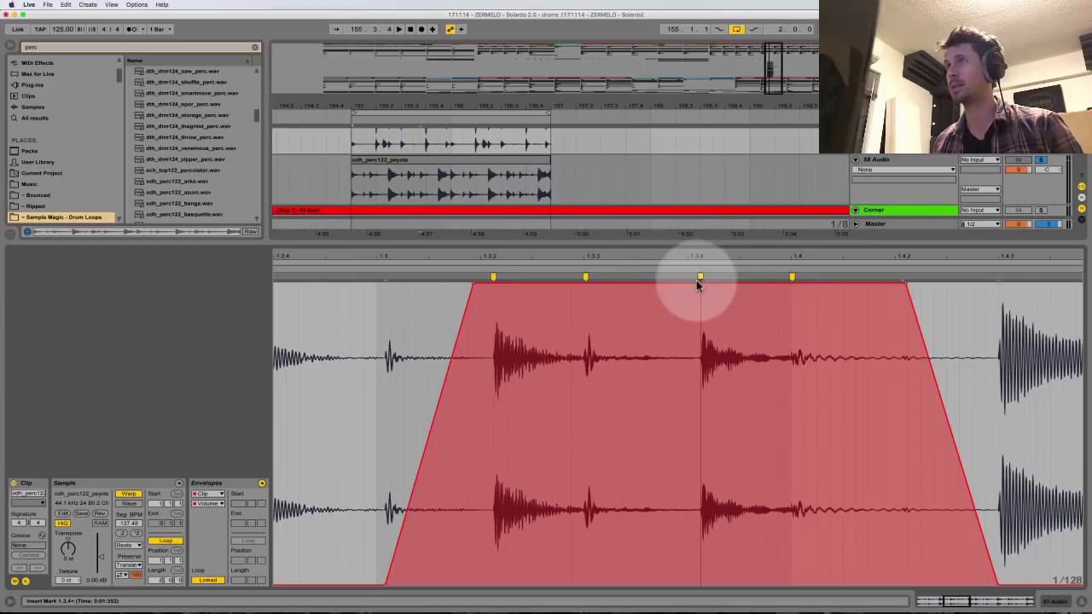
# Check the warped peyote loop and pull the upper volume envelope breakpoint at 1.2 slightly earlier to make a short fade
pyautogui.press('-')
pyautogui.press('-')
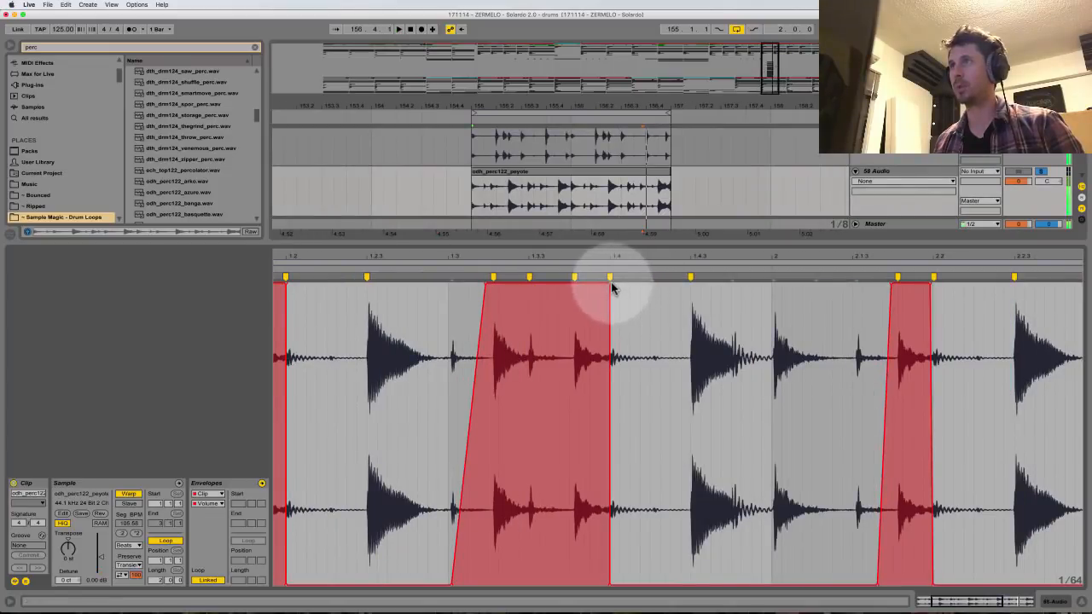
pyautogui.press('space')
pyautogui.hscroll(-3, 540, 395)
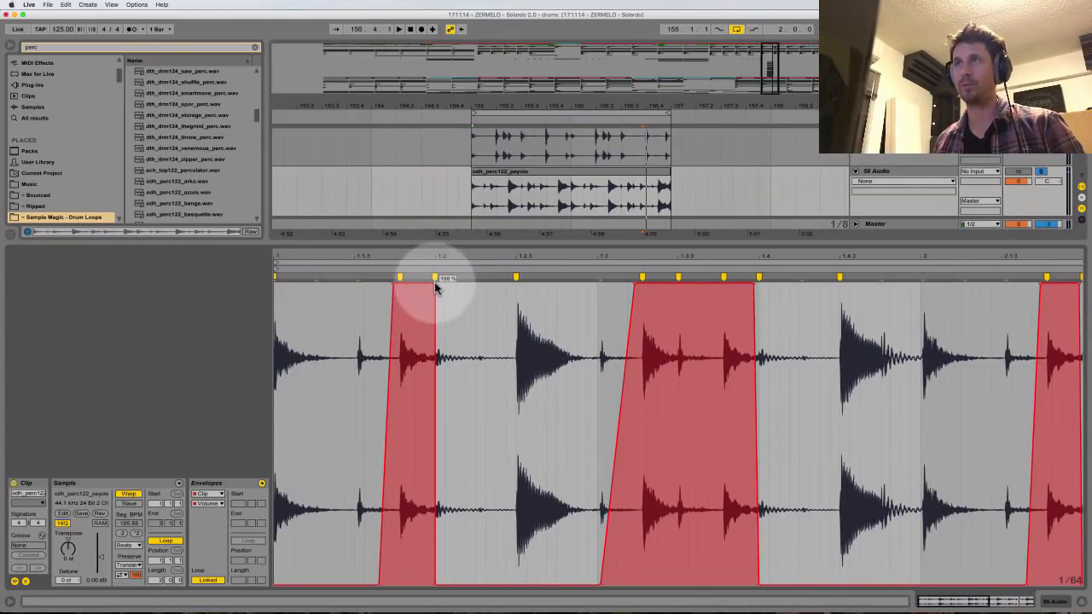
pyautogui.moveTo(435, 283); pyautogui.dragTo(423, 283)
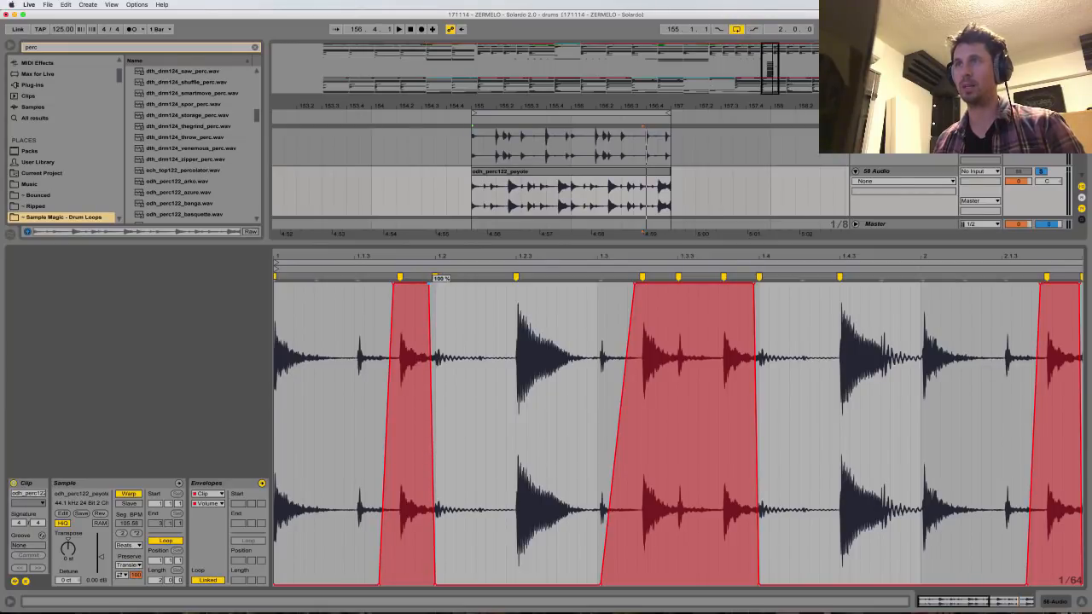
# Play the peyote loop and move its upper volume envelope breakpoint before 1.2 very slightly later
pyautogui.click(506, 314)
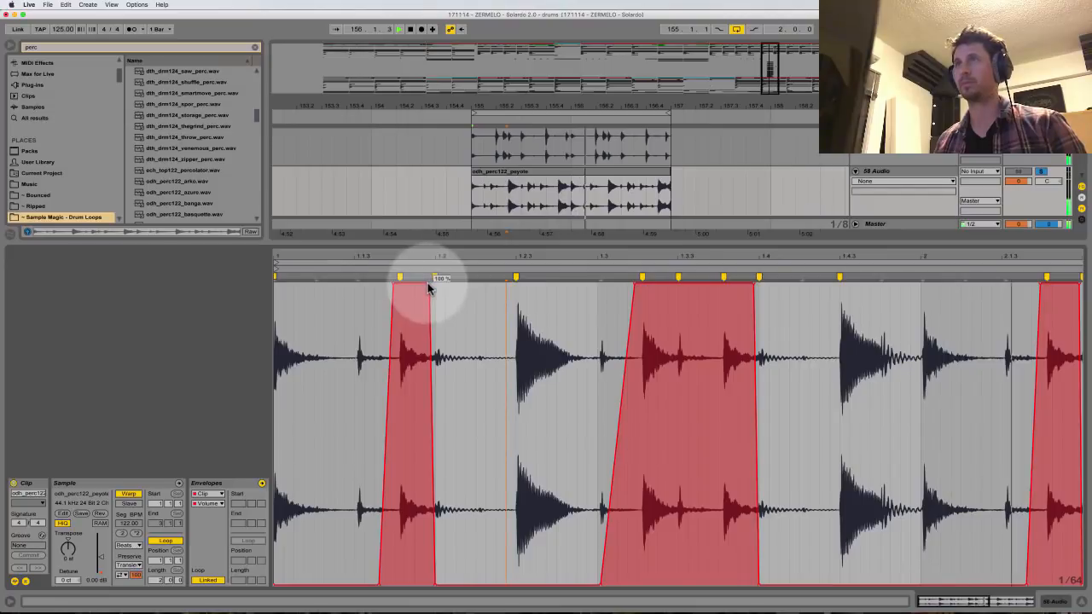
pyautogui.moveTo(430, 284); pyautogui.dragTo(432, 283)
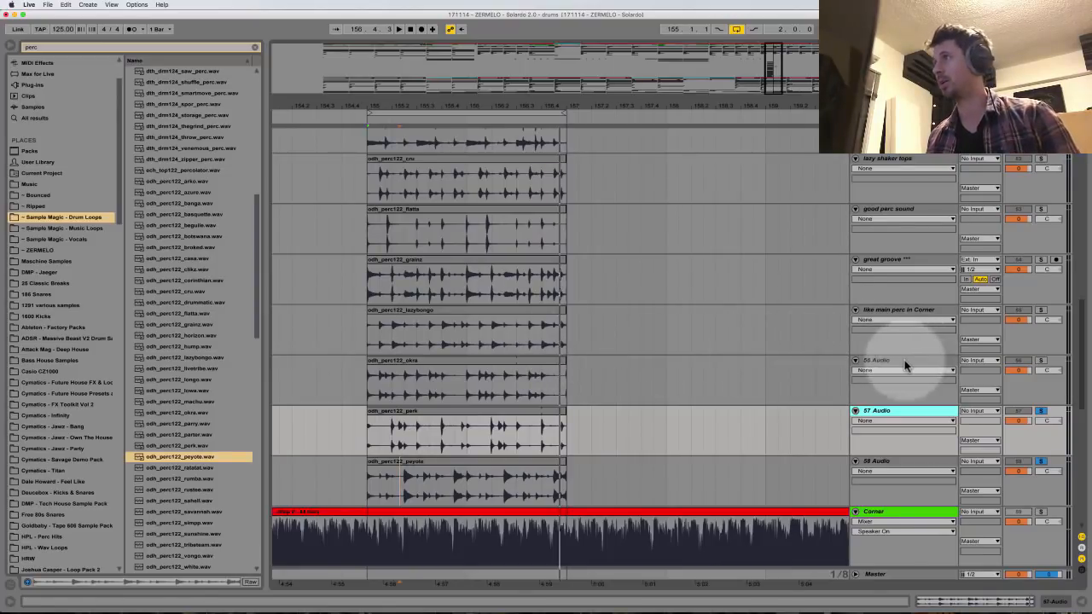
# Solo the okra loop on the 56 Audio track from 155.1.1 and check the neighbouring percussion tracks
pyautogui.click(1040, 359)
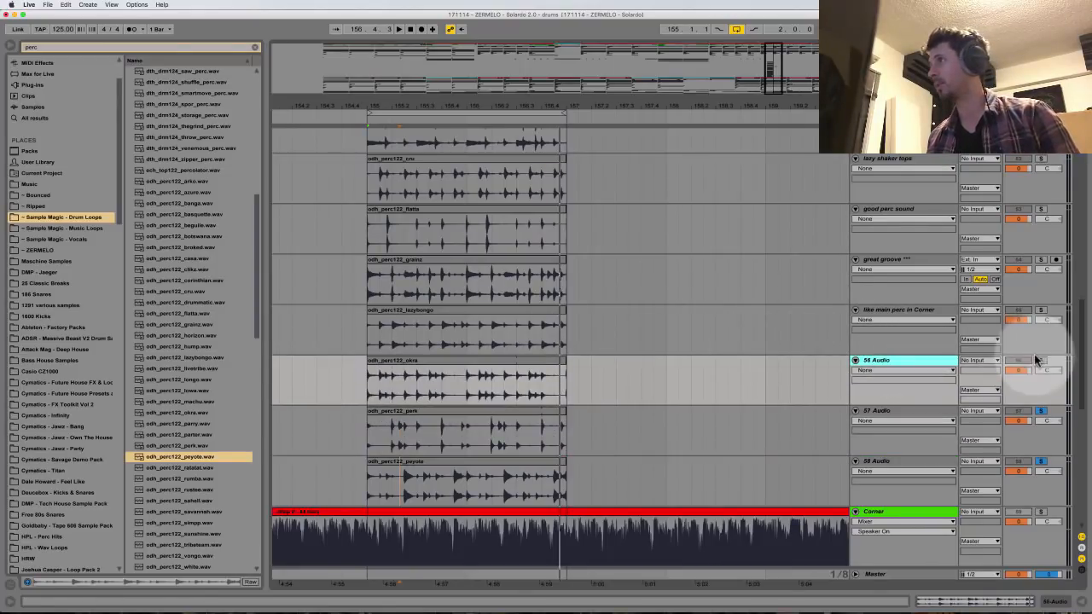
pyautogui.click(364, 382)
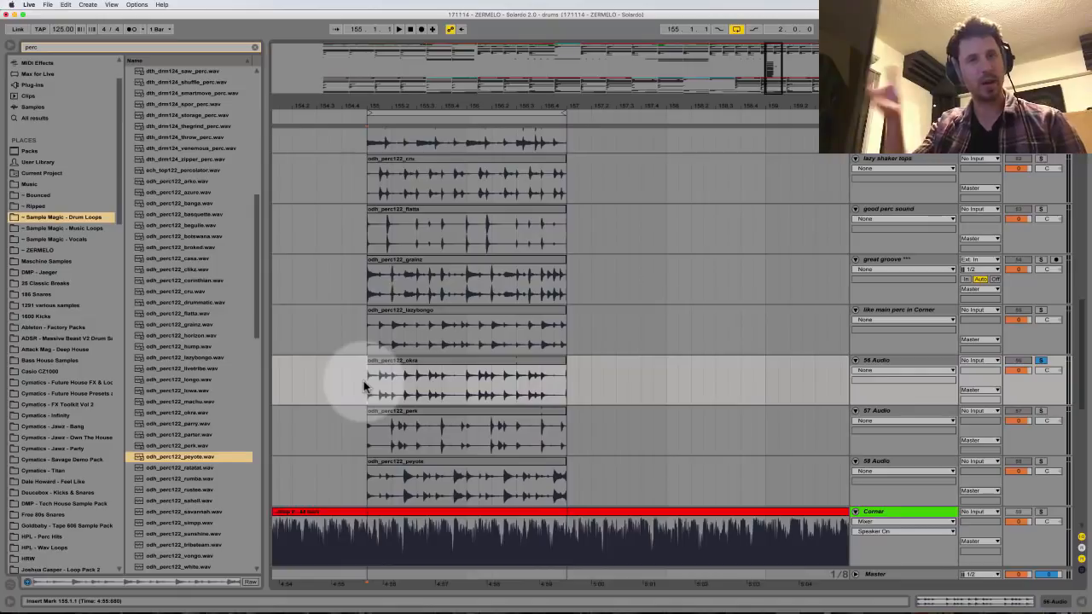
pyautogui.click(887, 310)
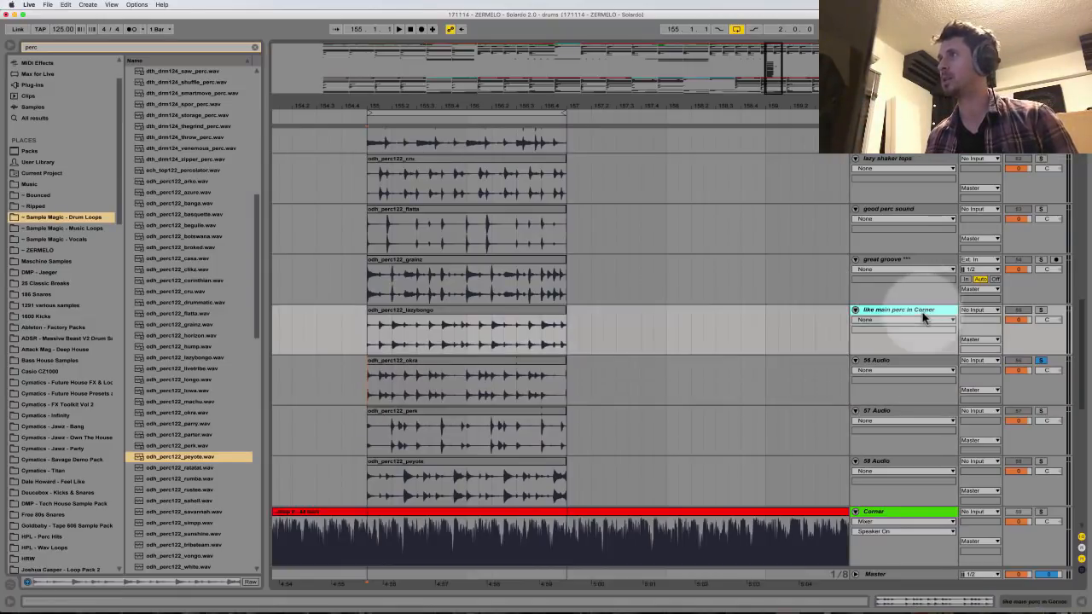
pyautogui.click(898, 262)
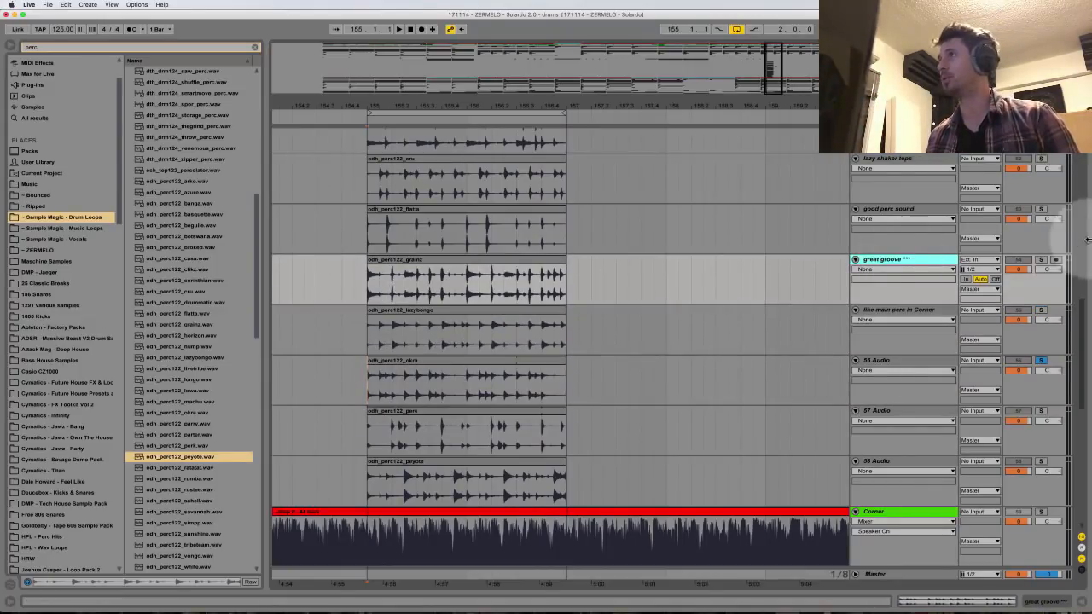
# Activate the great groove track, play it with the other percussion, and open its grainz clip at the 1.2 hit
pyautogui.click(1041, 260)
pyautogui.click(1023, 432)
pyautogui.press('space')
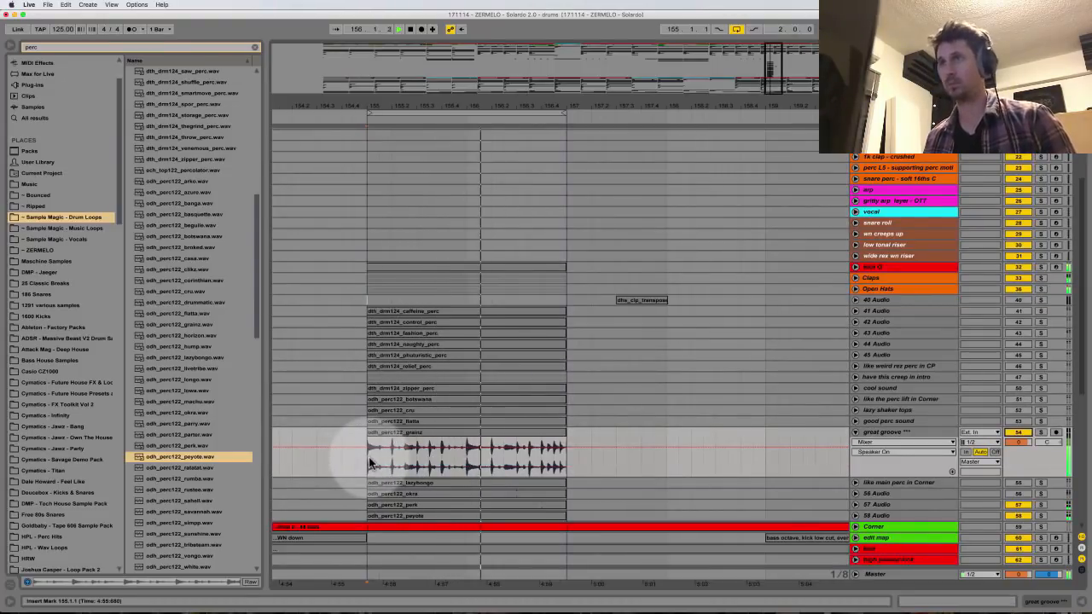
pyautogui.doubleClick(461, 430)
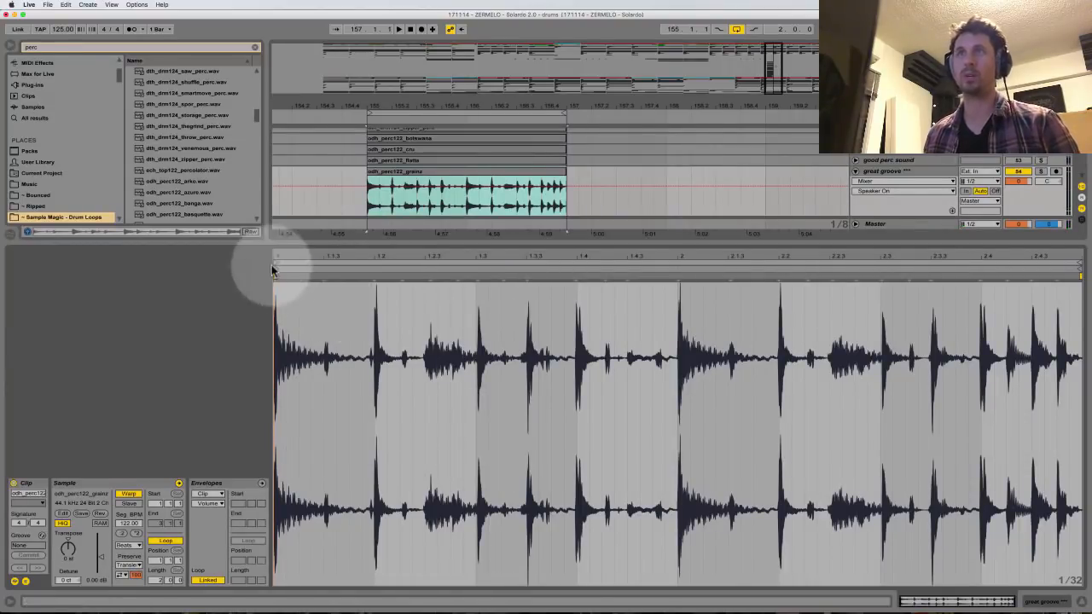
pyautogui.click(377, 276)
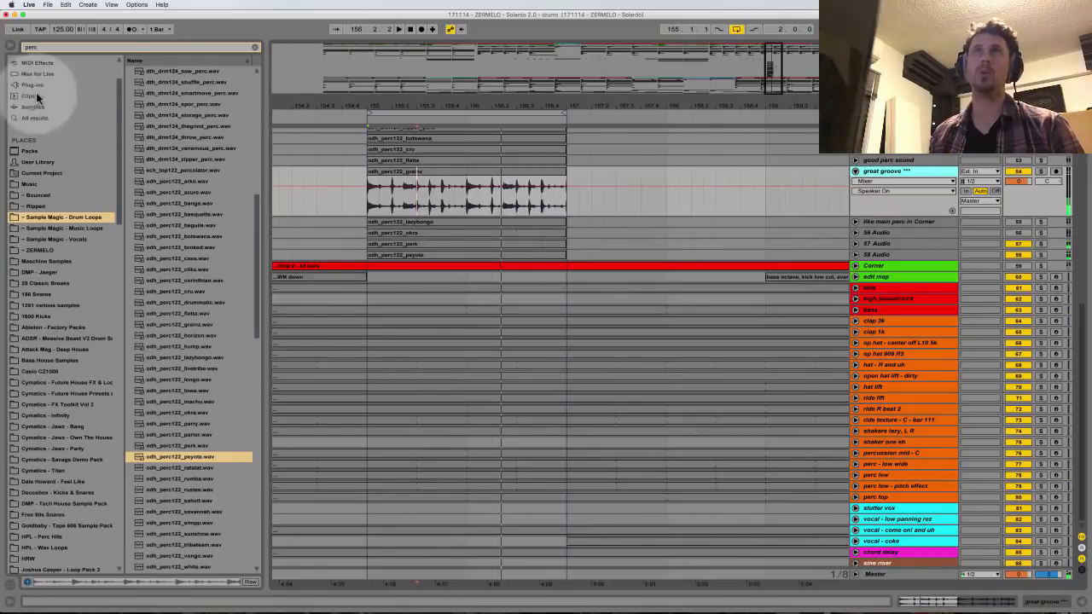
# Search the audio effects for lfo and add the MP - LFO Tool rack to the great groove track
pyautogui.click(251, 49)
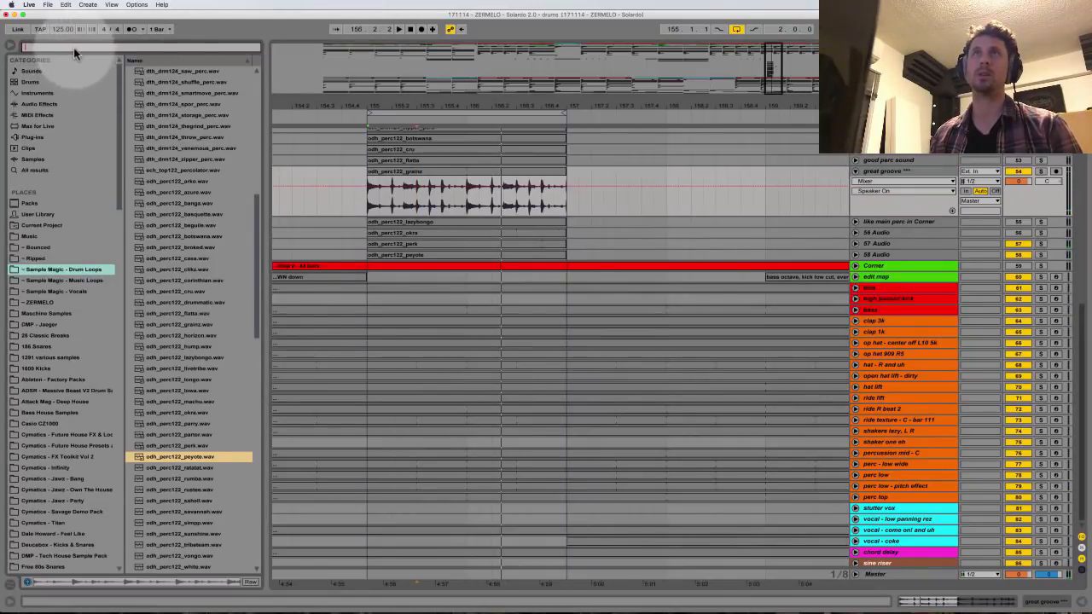
pyautogui.write('lfo')
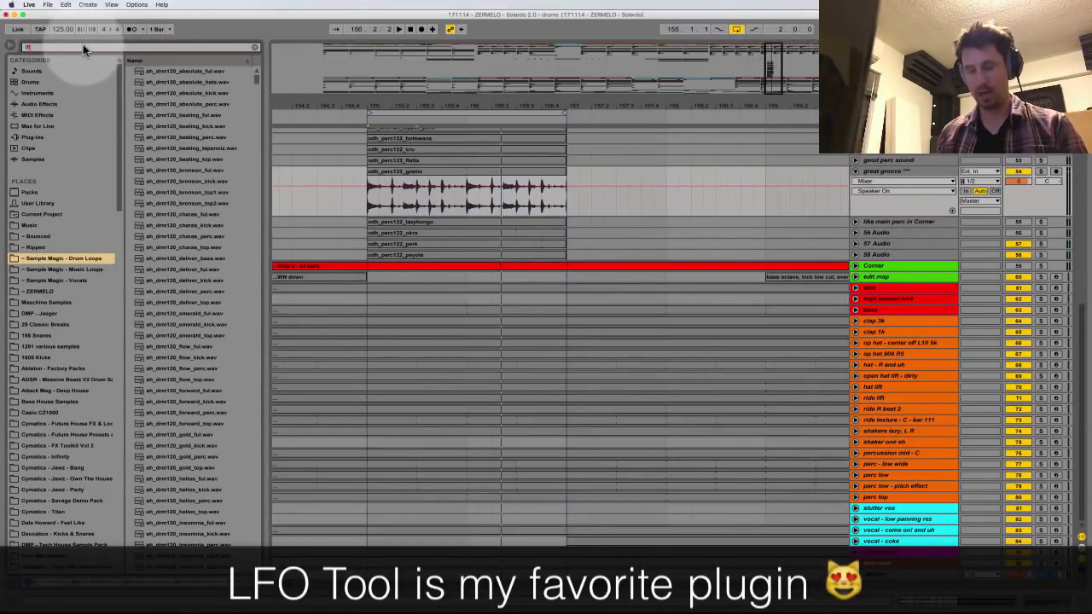
pyautogui.click(41, 103)
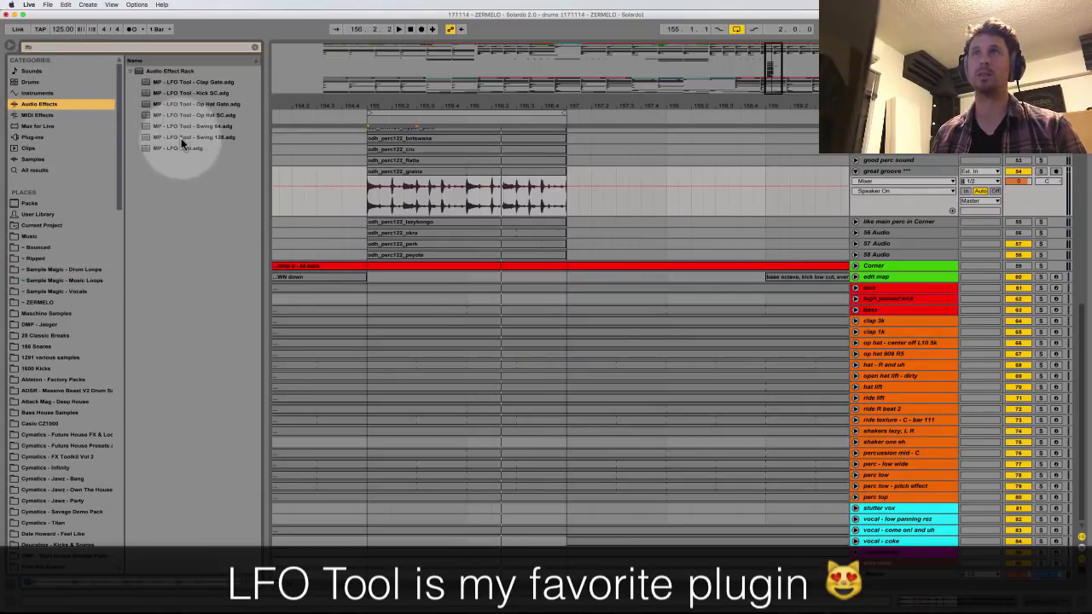
pyautogui.moveTo(182, 146)
pyautogui.mouseDown()
pyautogui.moveTo(669, 231)
pyautogui.moveTo(905, 171)
pyautogui.mouseUp()
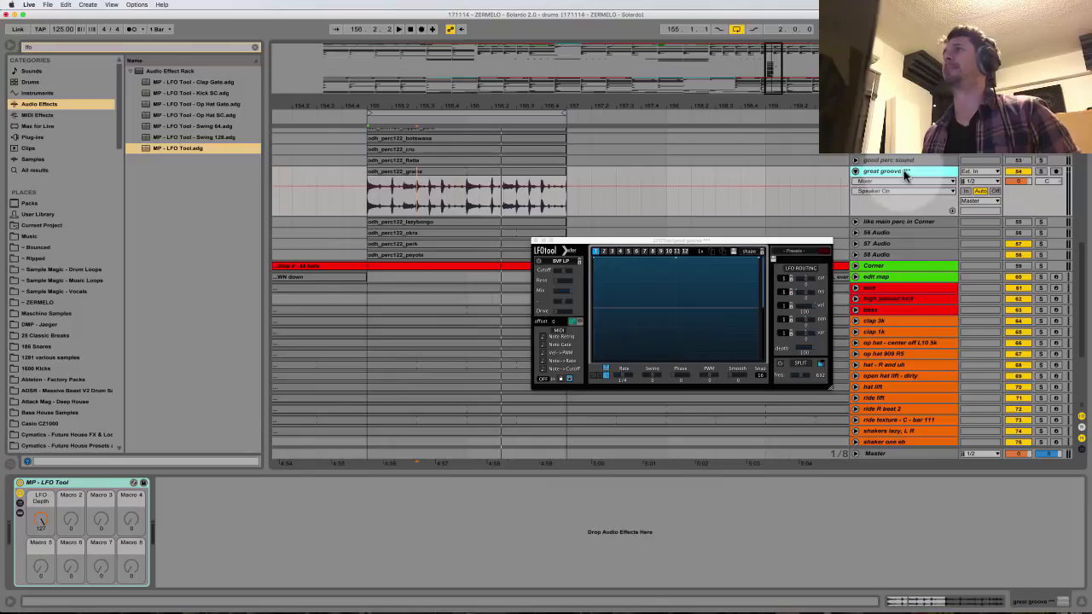
# Draw an LFO Tool volume curve that dips fully at the start, middle and end of the cycle, with full level between
pyautogui.press('space')
pyautogui.moveTo(723, 244); pyautogui.dragTo(608, 311)
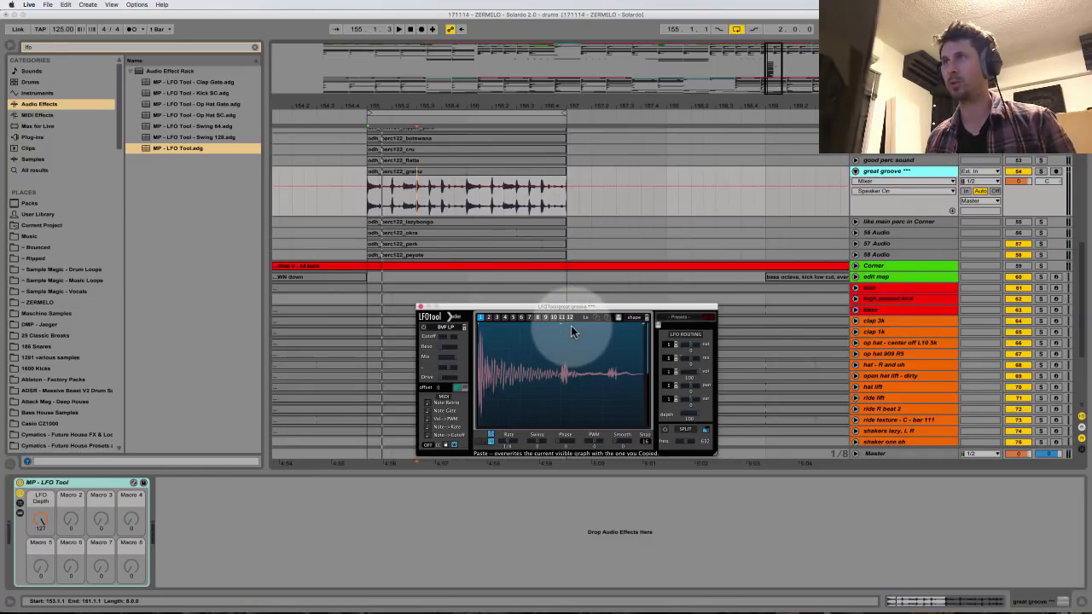
pyautogui.moveTo(571, 326); pyautogui.dragTo(571, 322)
pyautogui.click(548, 324)
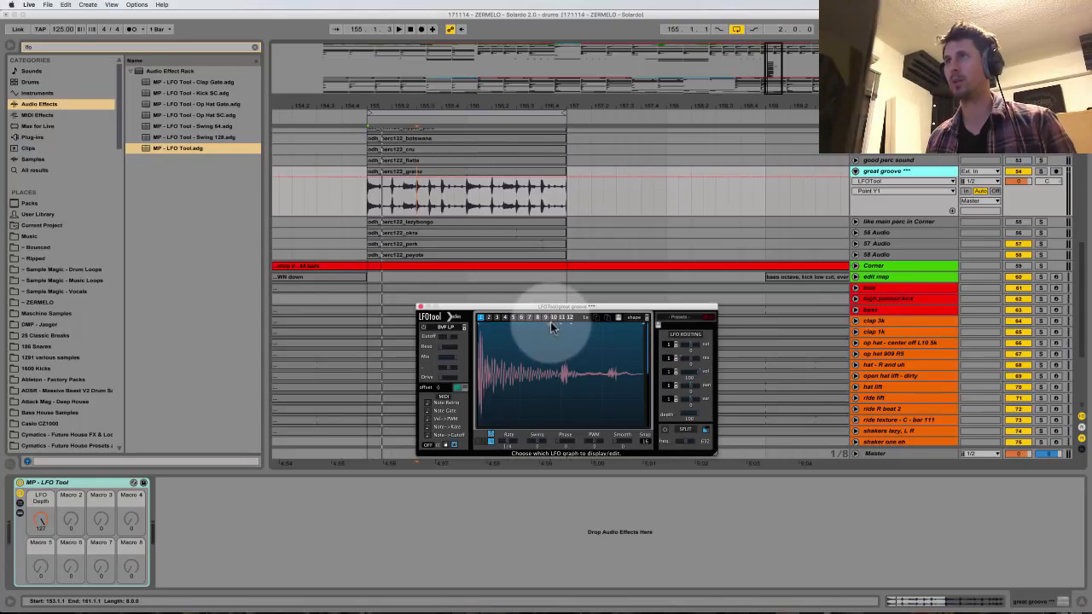
pyautogui.click(562, 417)
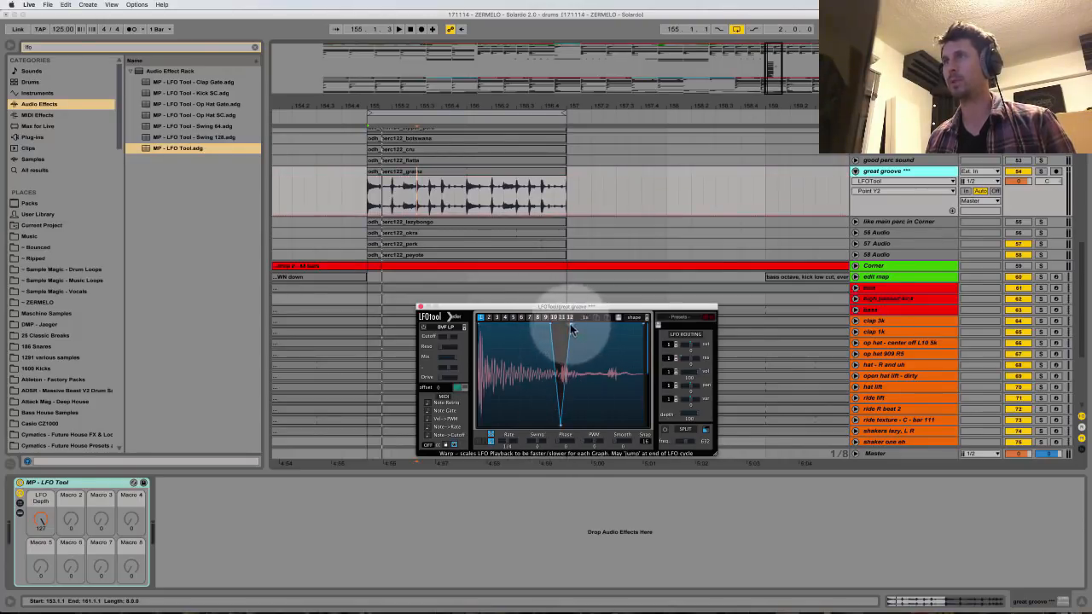
pyautogui.moveTo(573, 325); pyautogui.dragTo(580, 416)
pyautogui.moveTo(645, 324); pyautogui.dragTo(652, 427)
pyautogui.click(634, 325)
pyautogui.click(490, 325)
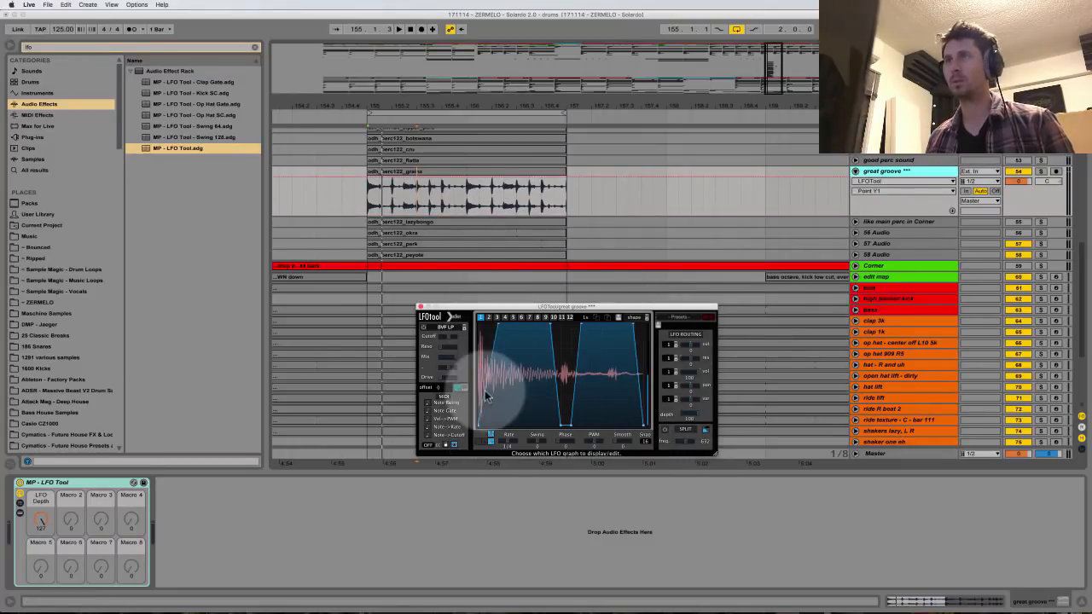
# Lower the LFO Tool depth slightly and play the groove to check how strongly the volume ducks
pyautogui.press('space')
pyautogui.moveTo(693, 426)
pyautogui.mouseDown()
pyautogui.moveTo(689, 472)
pyautogui.moveTo(688, 424)
pyautogui.mouseUp()
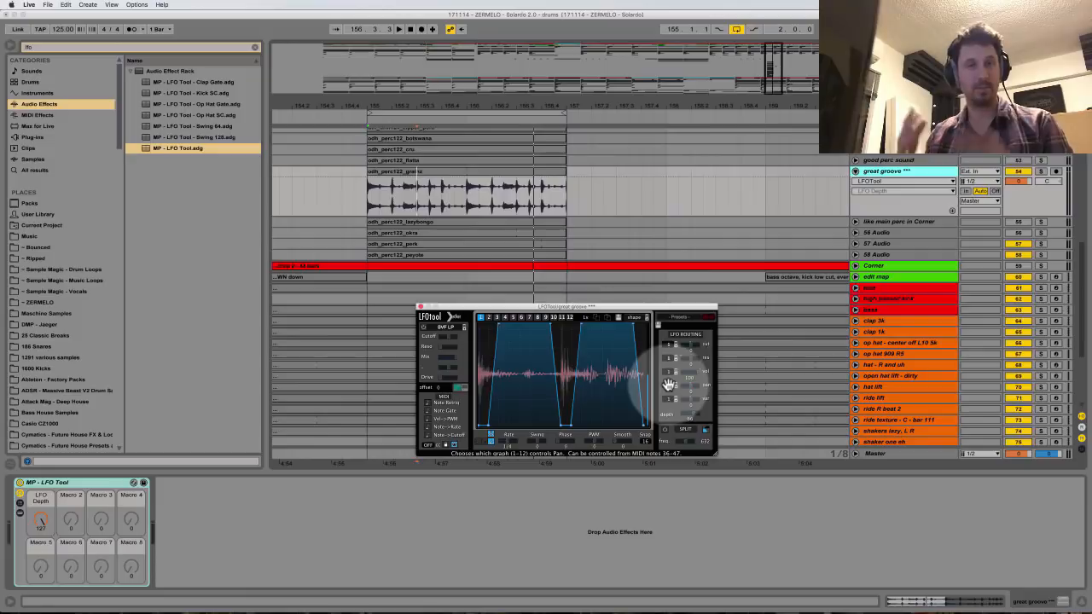
pyautogui.press('space')
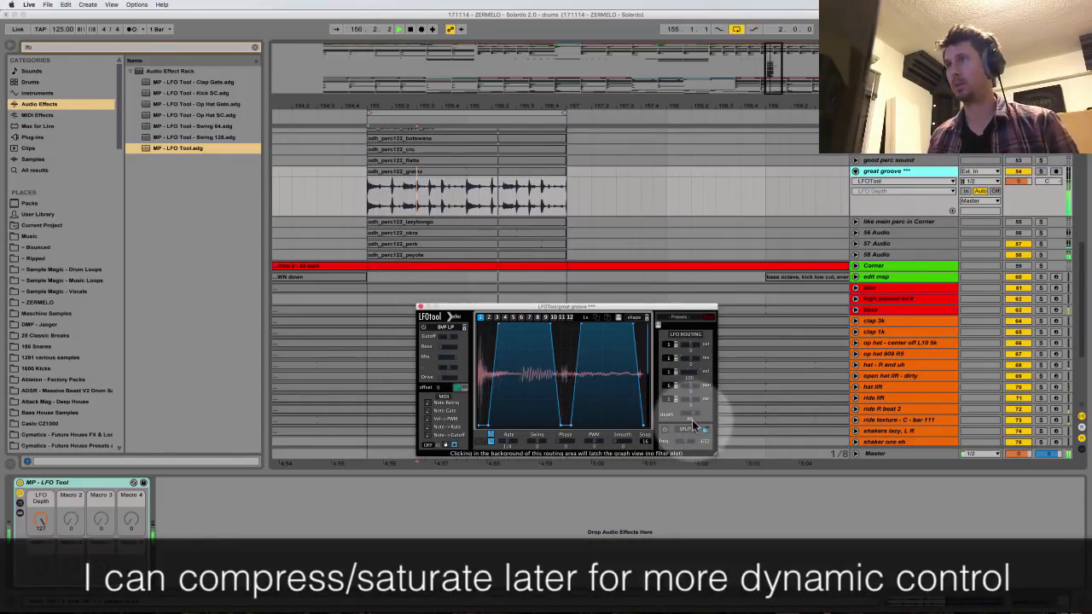
# Raise the low LFO curve points just before each volume rise to soften the first and middle dips
pyautogui.click(401, 300)
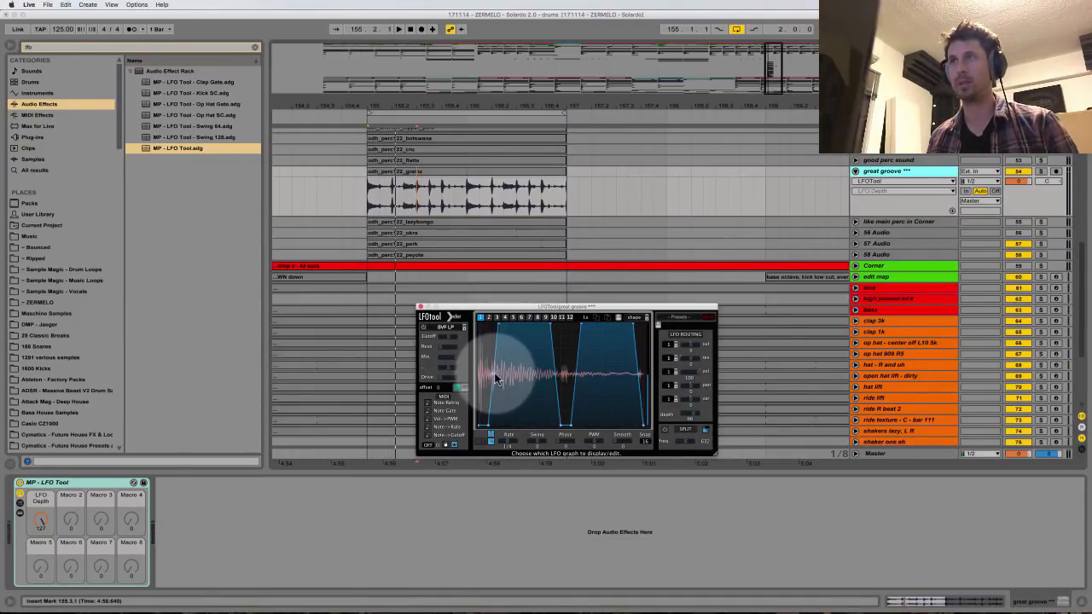
pyautogui.moveTo(500, 346); pyautogui.dragTo(497, 366)
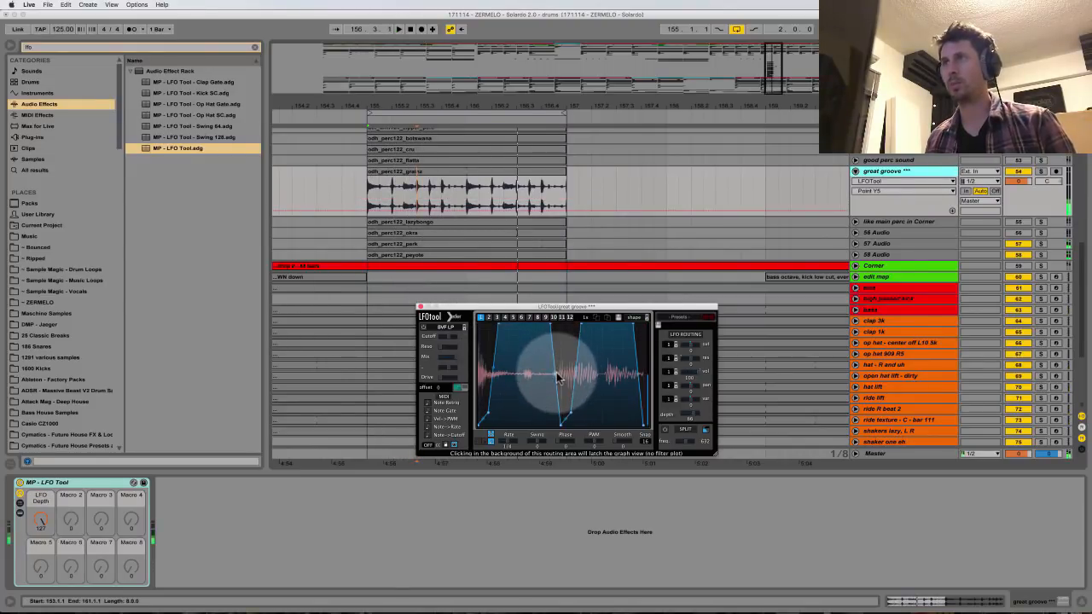
pyautogui.moveTo(559, 378); pyautogui.dragTo(641, 379)
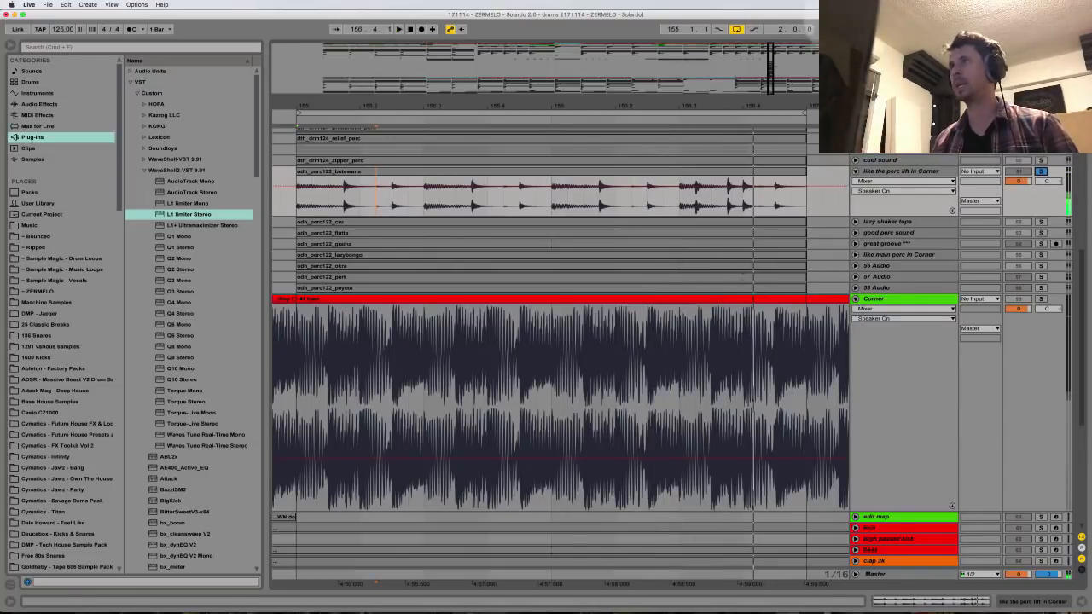
# Open the botswana loop and draw its volume envelope down to silence from 1 to 1.2.2, from 1.3 to 1.4.2, and from 2 on
pyautogui.doubleClick(482, 175)
pyautogui.click(407, 392)
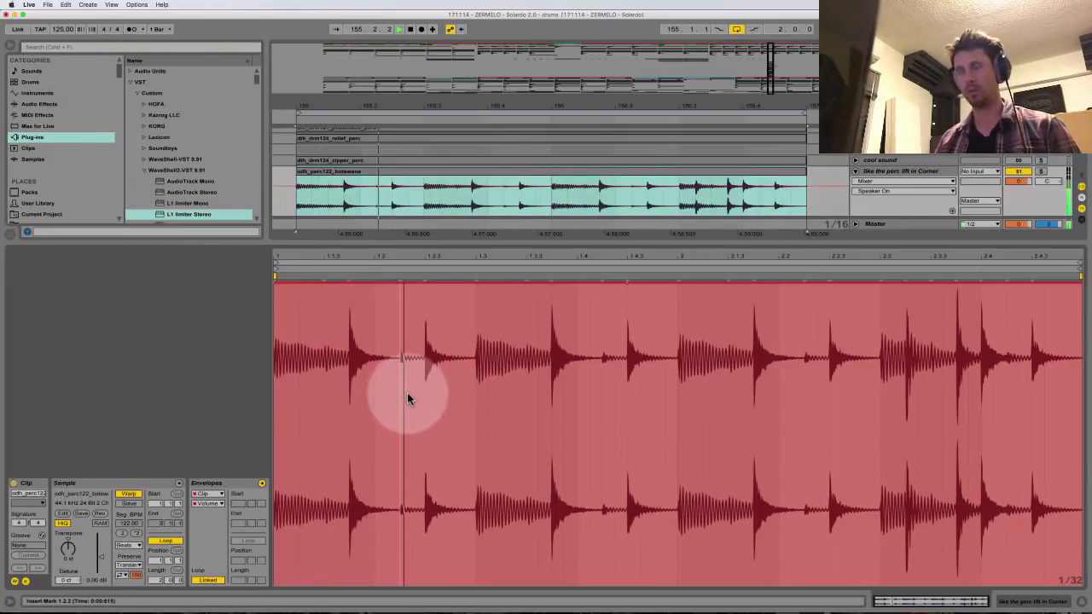
pyautogui.press('b')
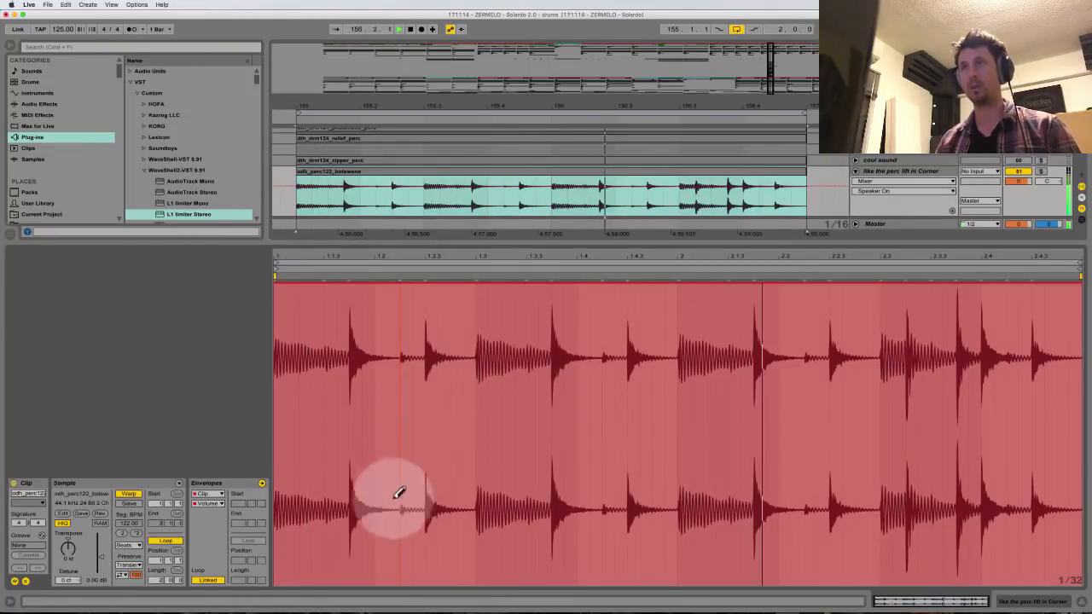
pyautogui.moveTo(392, 580)
pyautogui.mouseDown()
pyautogui.moveTo(403, 600)
pyautogui.moveTo(399, 581)
pyautogui.moveTo(287, 592)
pyautogui.mouseUp()
pyautogui.click(397, 566)
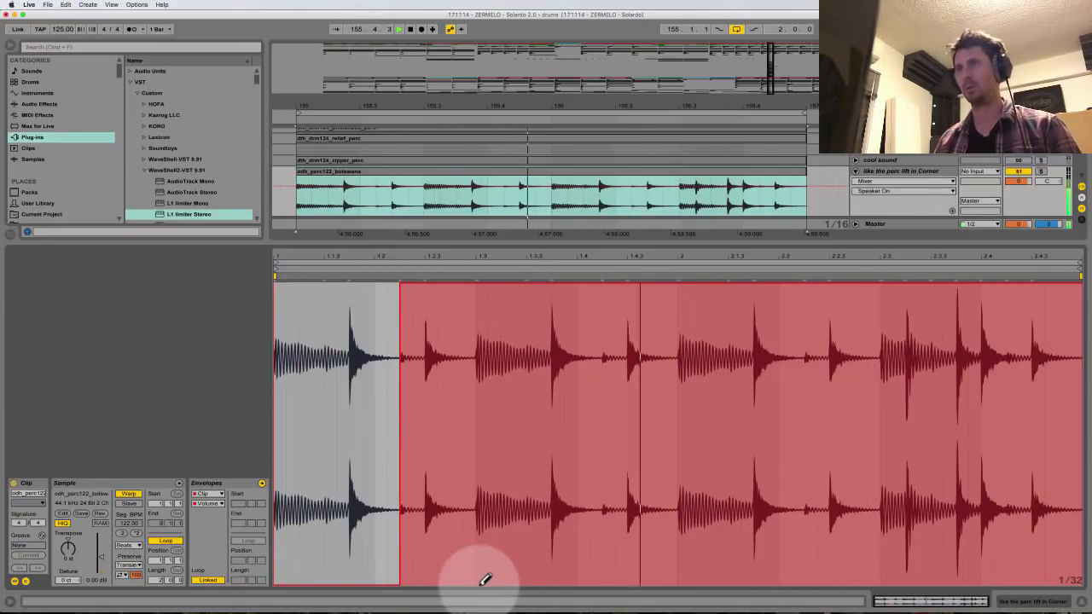
pyautogui.moveTo(485, 580)
pyautogui.mouseDown()
pyautogui.moveTo(518, 608)
pyautogui.moveTo(590, 611)
pyautogui.mouseUp()
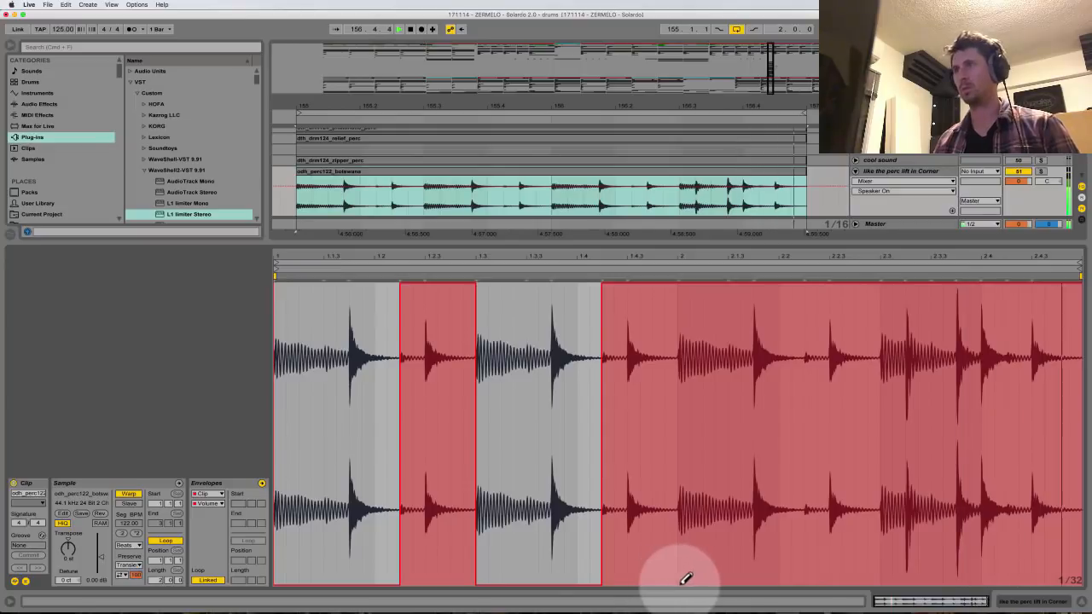
pyautogui.moveTo(685, 583); pyautogui.dragTo(733, 603)
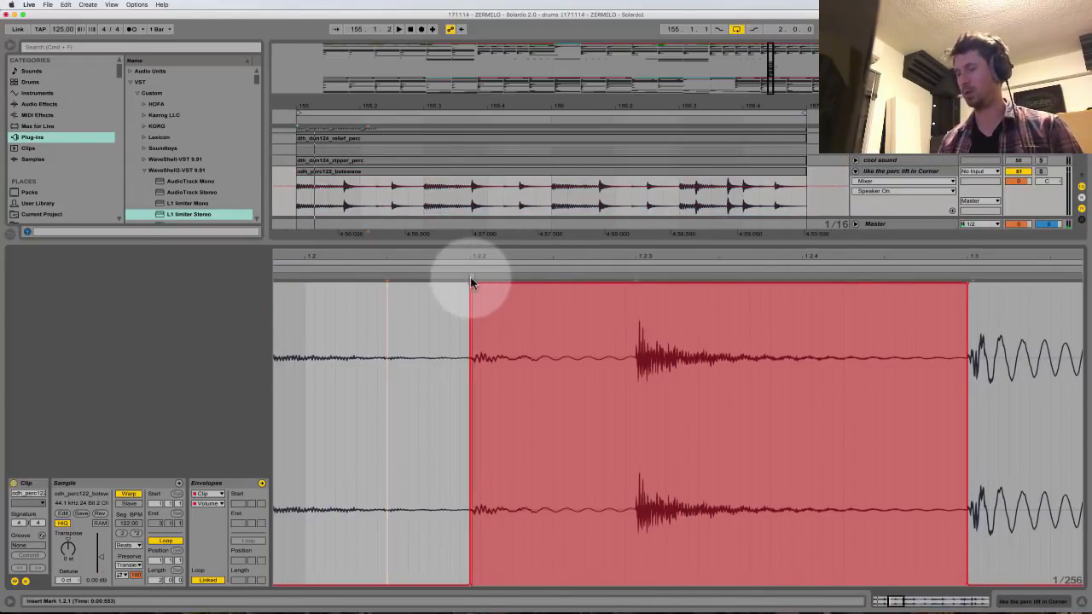
# Anchor the botswana loop's hits with warp markers, including 1.2.3, and slope the envelope edges at 1.2.2 and 1.3 into short fades
pyautogui.press('-')
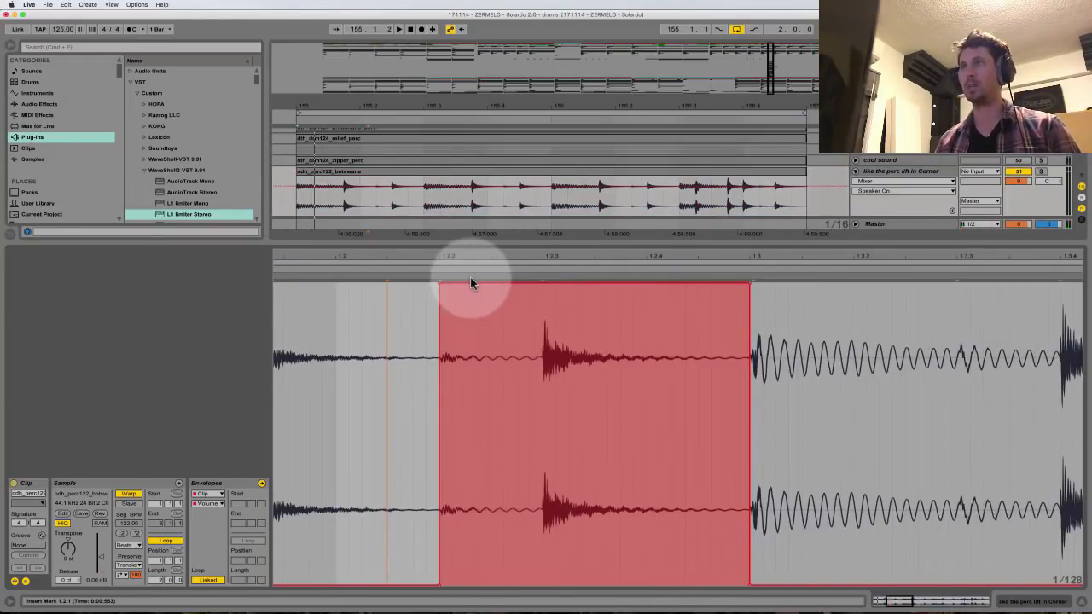
pyautogui.click(541, 279)
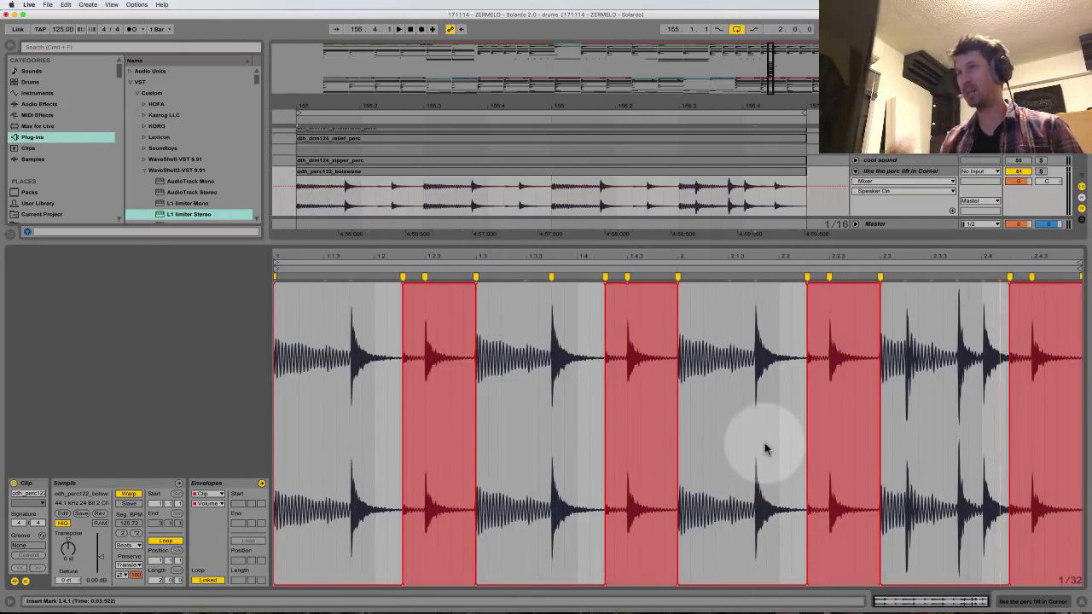
pyautogui.click(354, 371)
pyautogui.press('+')
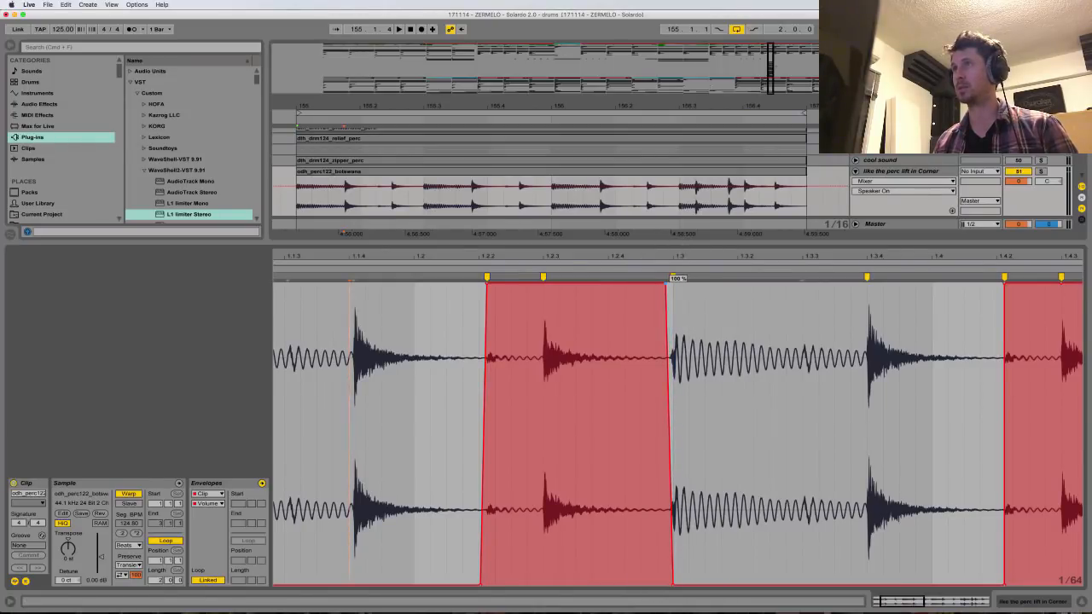
# Select the faded section of the botswana volume envelope and duplicate it three times along the loop
pyautogui.moveTo(674, 285); pyautogui.dragTo(489, 355)
pyautogui.press('super+d')
pyautogui.press('super+d')
pyautogui.press('super+d')
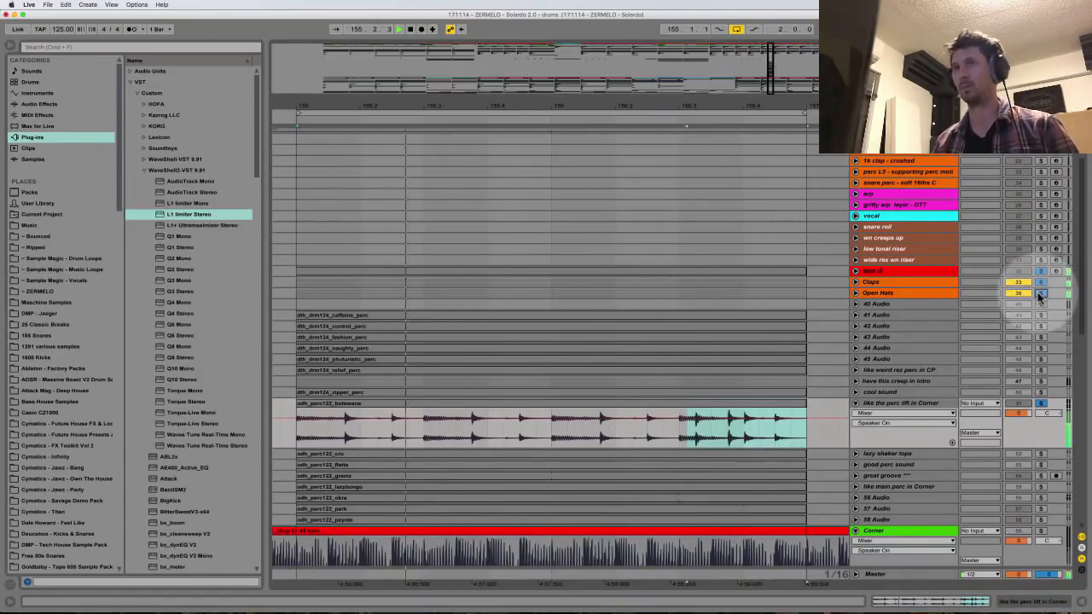
# Deactivate the kick, Claps and Open Hats tracks and compare the percussion layers with the Corner reference
pyautogui.scroll(-2, 755, 424)
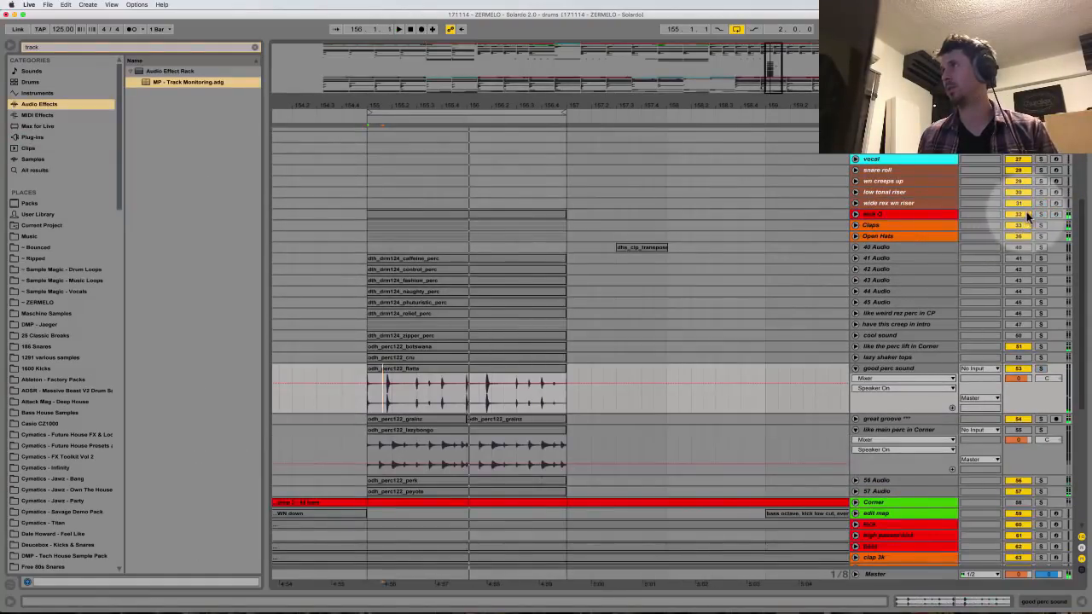
pyautogui.moveTo(1028, 216); pyautogui.dragTo(1021, 229)
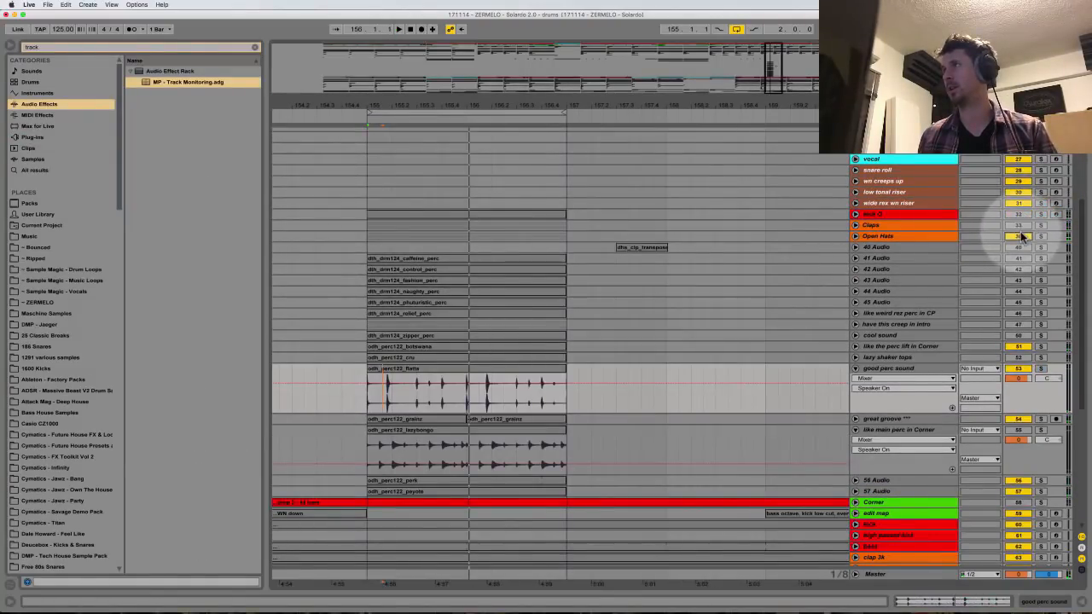
pyautogui.click(1021, 237)
pyautogui.press('space')
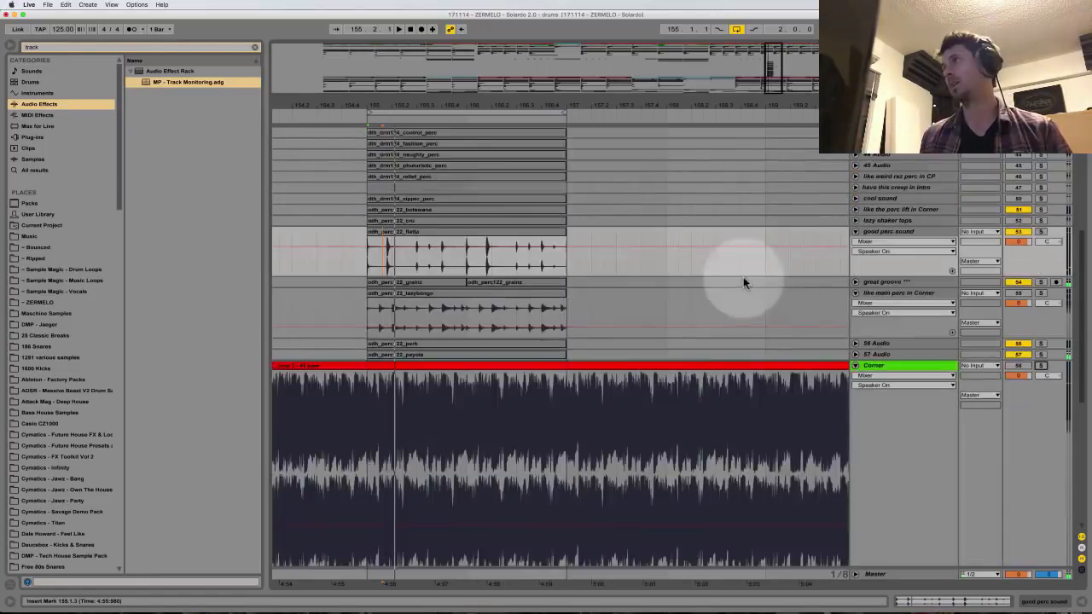
pyautogui.scroll(4, 743, 278)
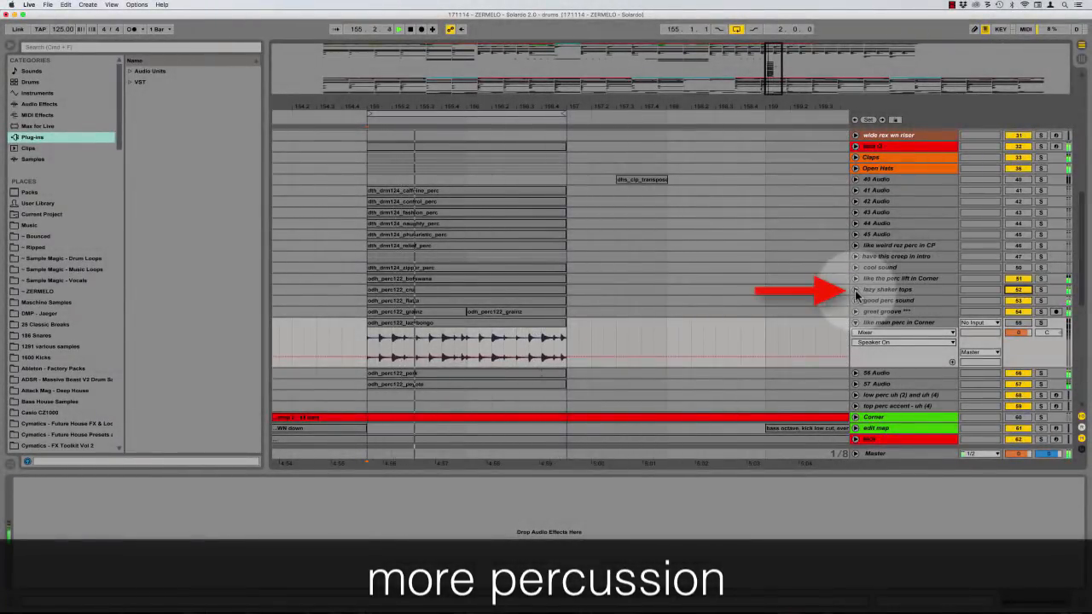
# Unfold the lazy shaker tops track, open its cru loop and move the clip's start point to 1.3
pyautogui.click(856, 290)
pyautogui.scroll(-1, 908, 289)
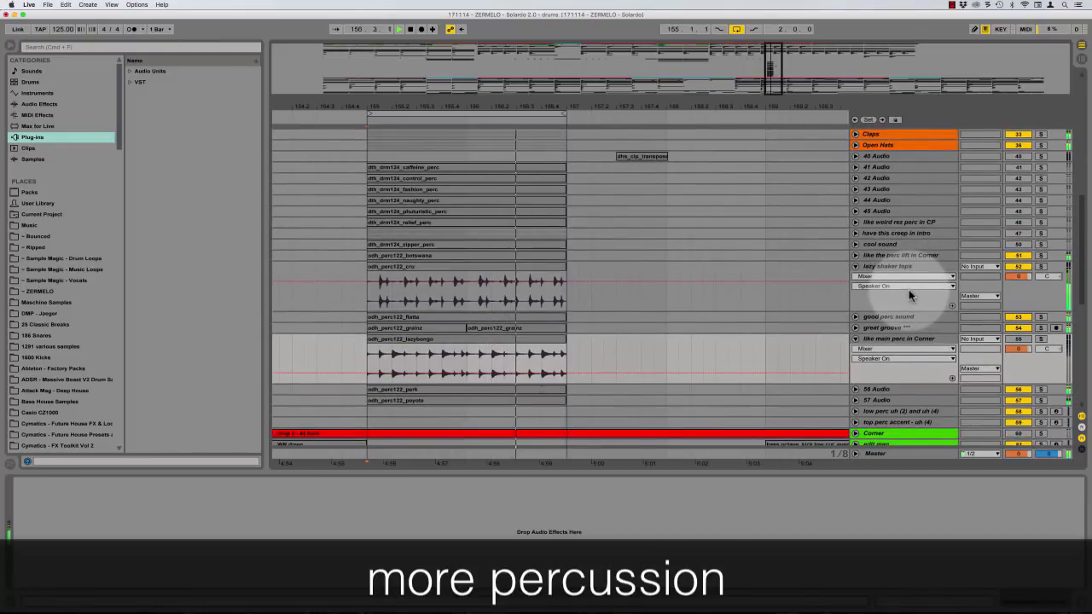
pyautogui.doubleClick(472, 271)
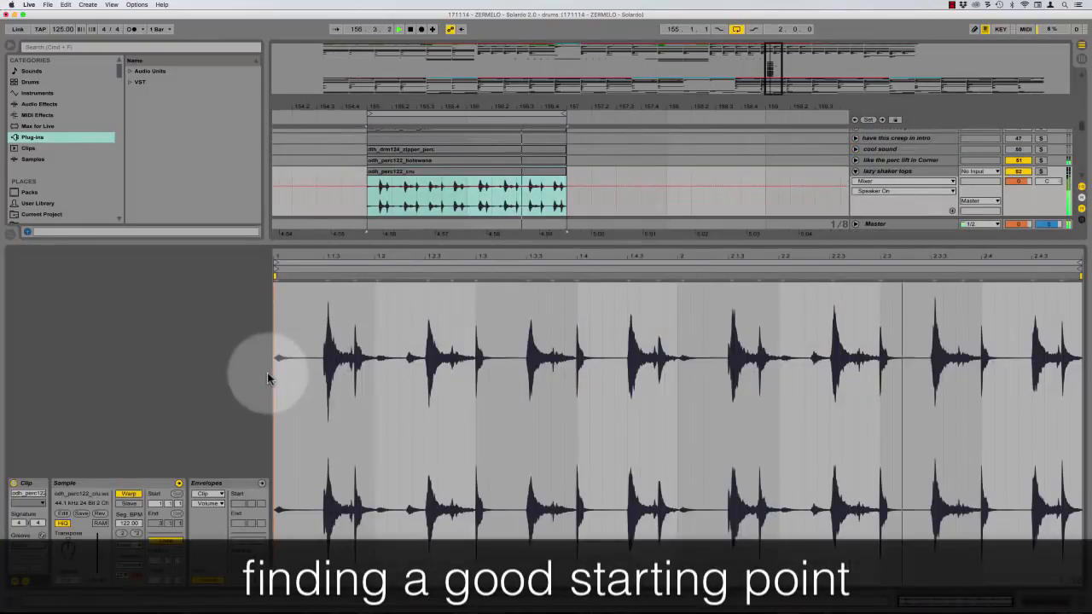
pyautogui.moveTo(276, 270)
pyautogui.mouseDown()
pyautogui.moveTo(575, 302)
pyautogui.moveTo(480, 302)
pyautogui.mouseUp()
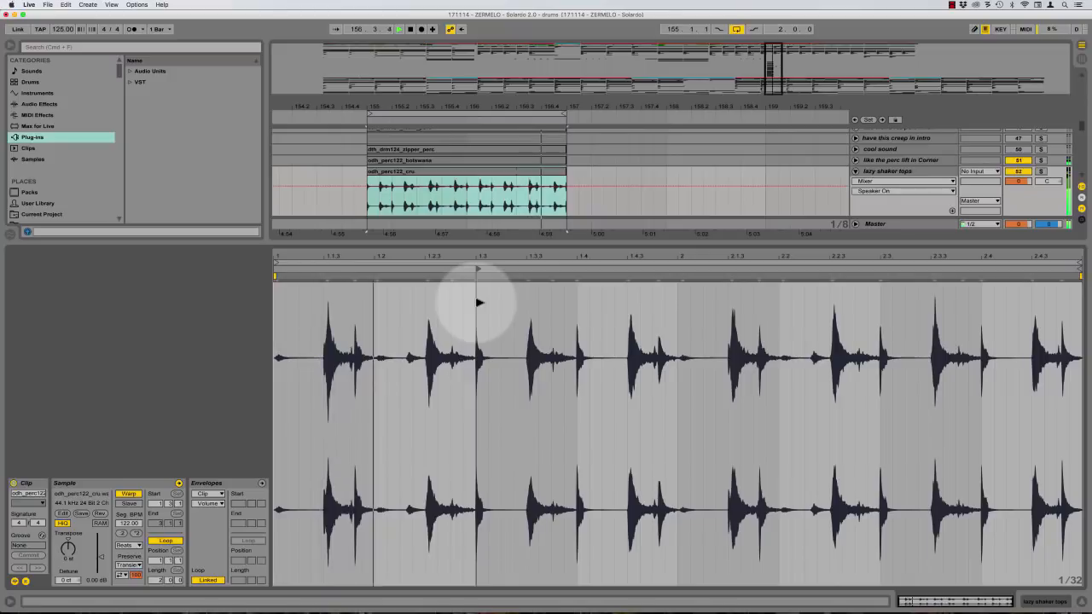
# Audition the cru loop from its new starting point, both soloed and together with the other active drums
pyautogui.press('space')
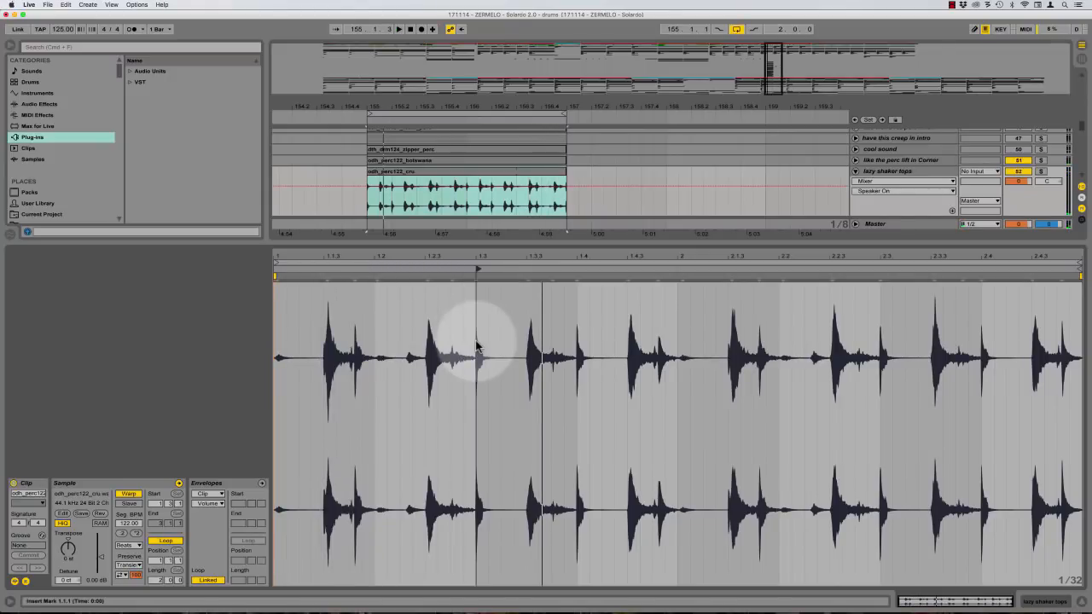
pyautogui.click(1040, 172)
pyautogui.press('space')
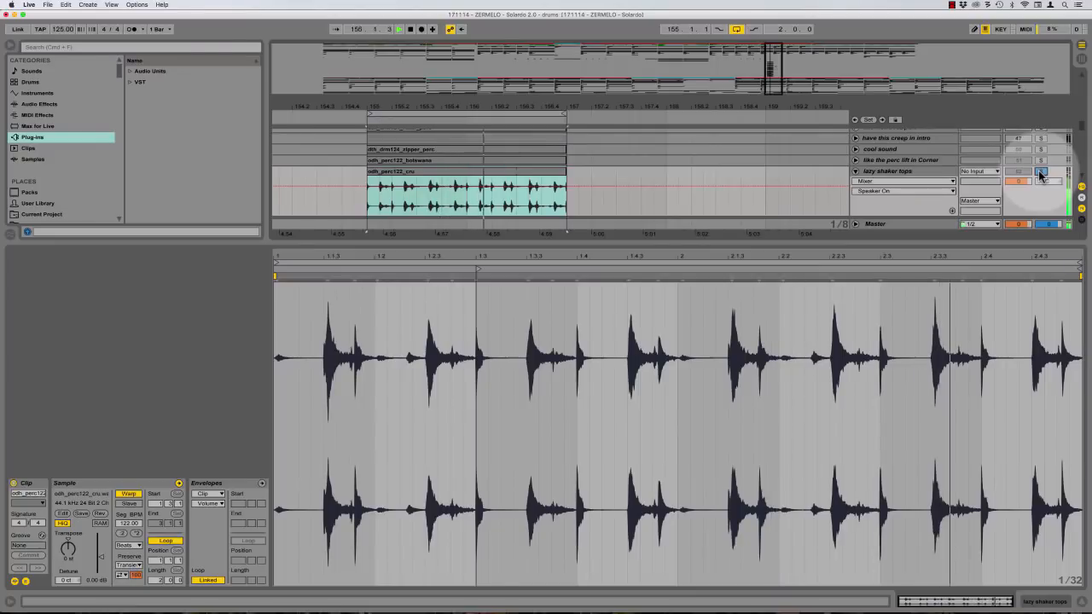
pyautogui.click(1040, 171)
pyautogui.press('space')
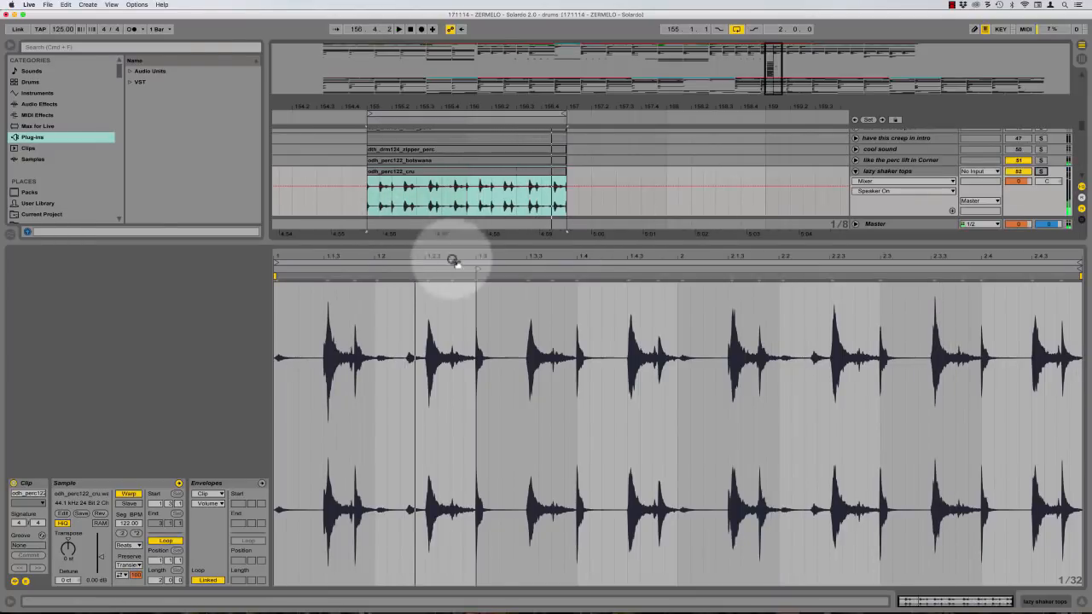
pyautogui.moveTo(480, 268)
pyautogui.mouseDown()
pyautogui.moveTo(281, 264)
pyautogui.moveTo(480, 285)
pyautogui.mouseUp()
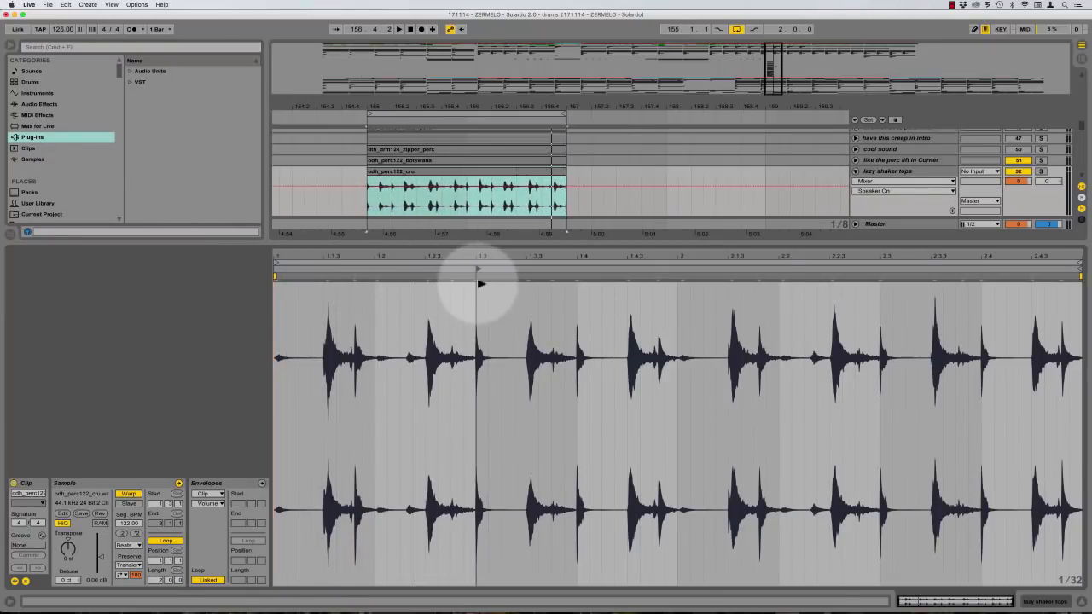
pyautogui.click(452, 191)
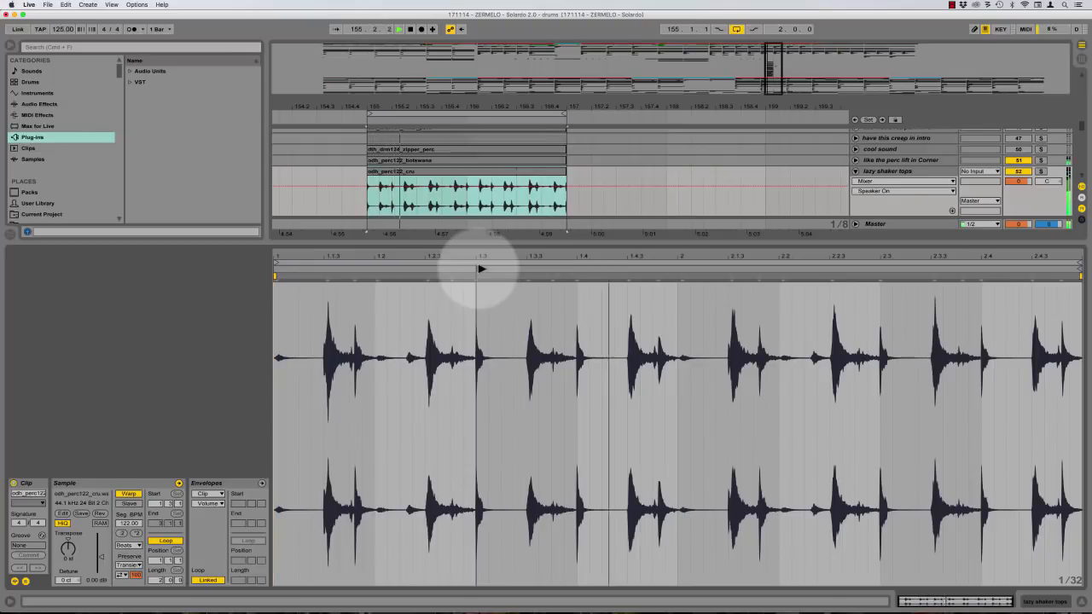
pyautogui.click(479, 260)
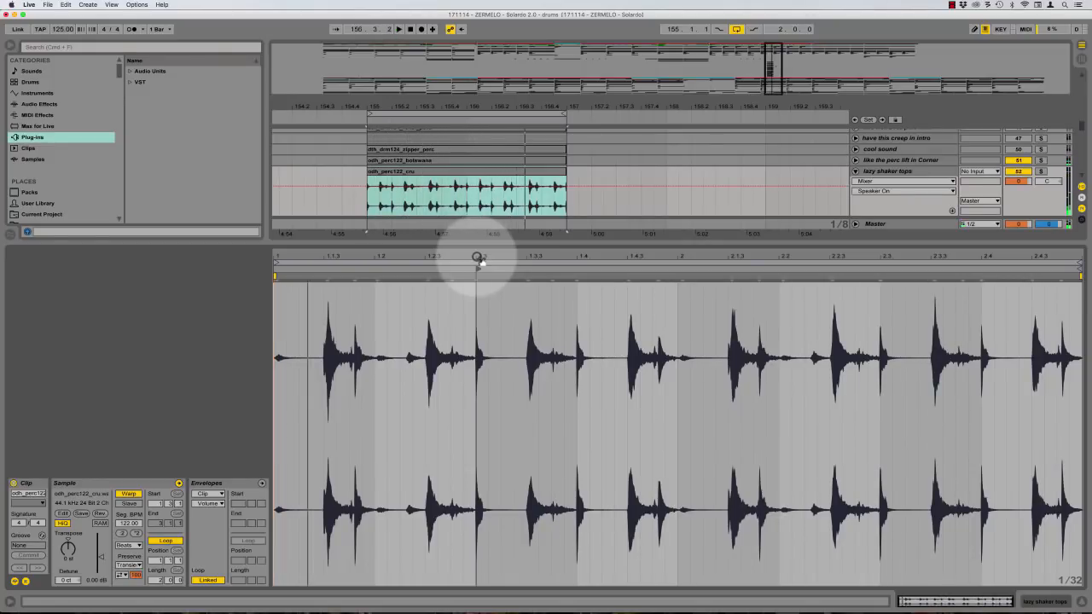
pyautogui.press('space')
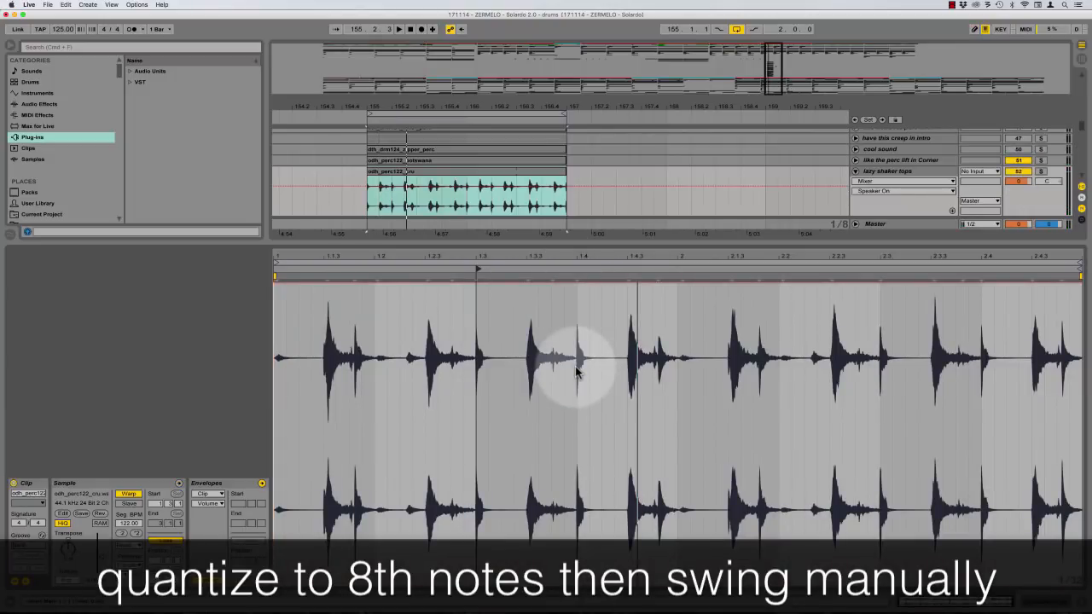
# Quantize the cru loop to 1/8 notes at 100% and select the whole clip
pyautogui.press('super+shift+u')
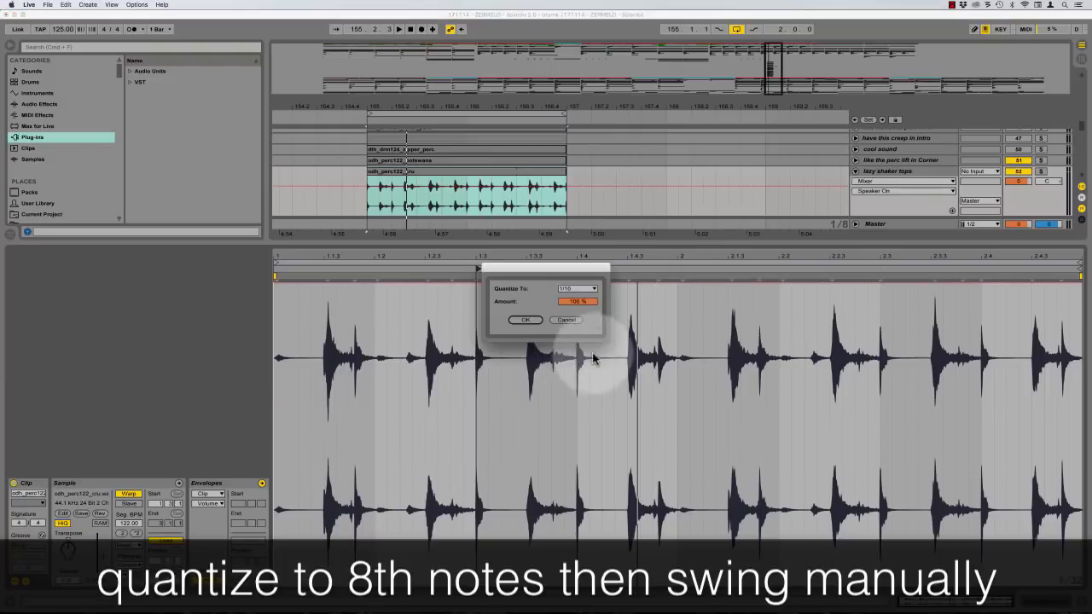
pyautogui.click(570, 290)
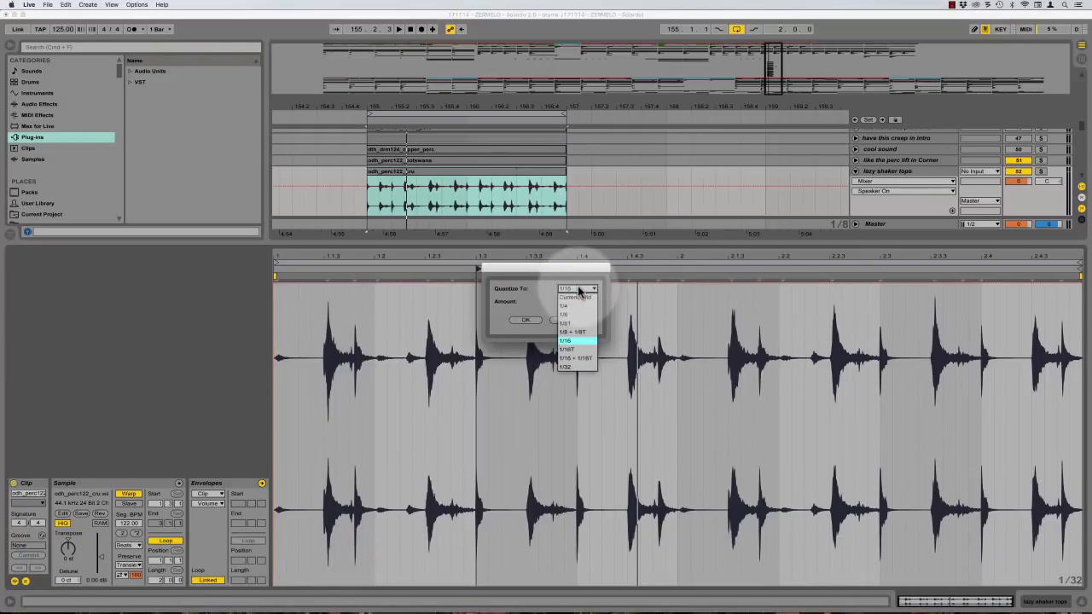
pyautogui.click(523, 319)
pyautogui.press('super+a')
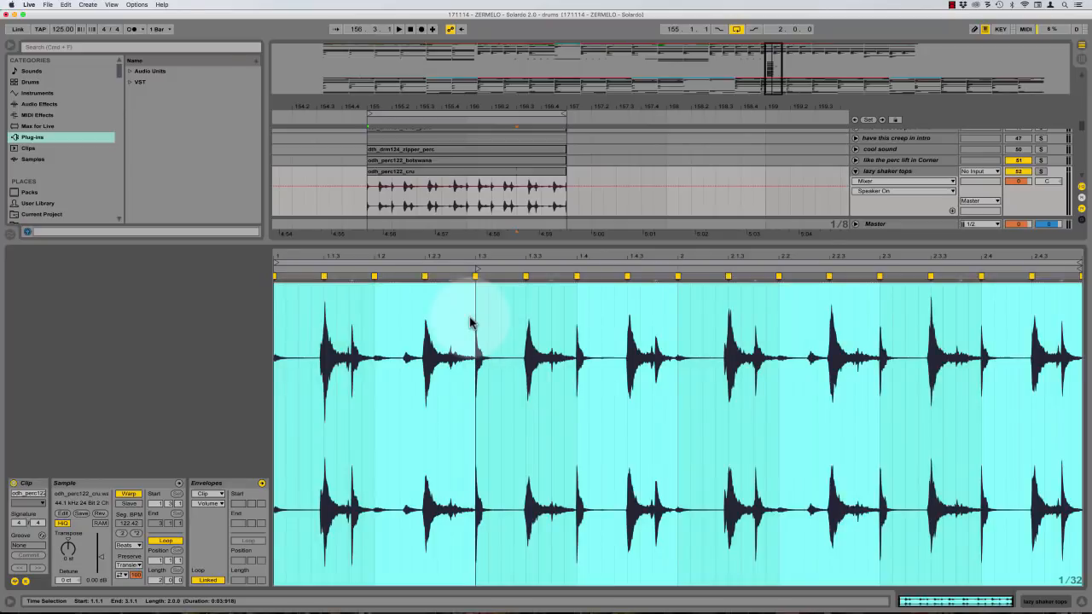
# Anchor the cru loop's hits near 1.2.4 and 1.1.4 with warp markers, nudging the 1.1.4 hit slightly late for swing
pyautogui.press('+')
pyautogui.click(562, 322)
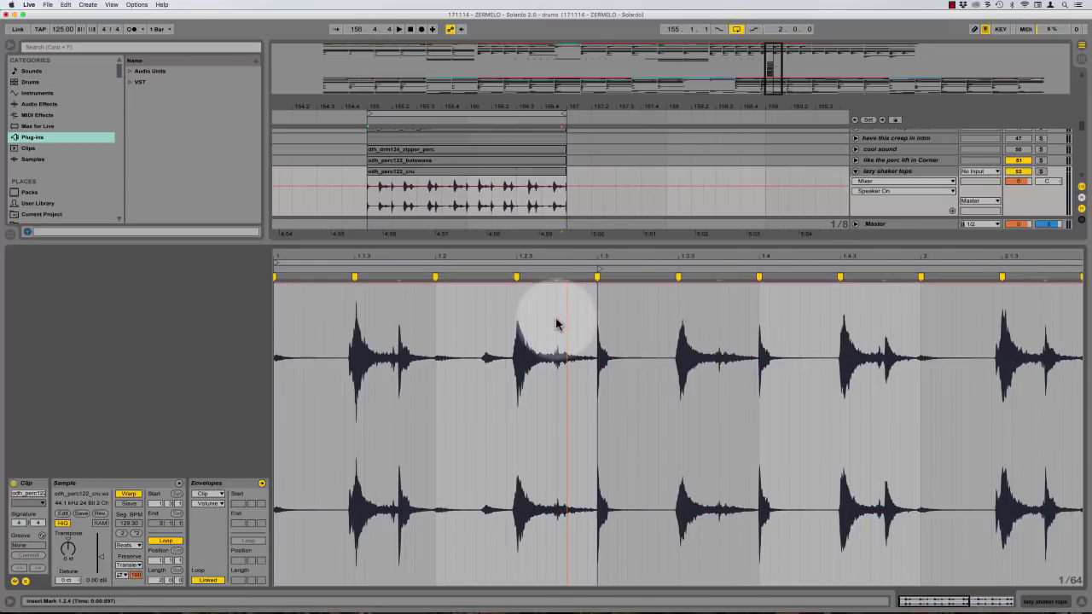
pyautogui.press('+')
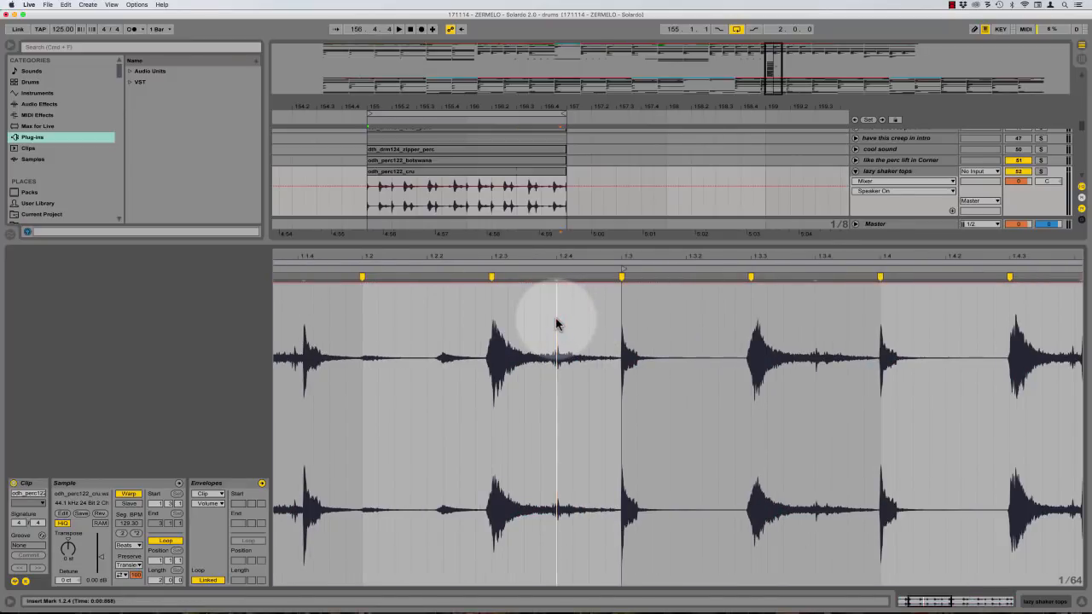
pyautogui.press('+')
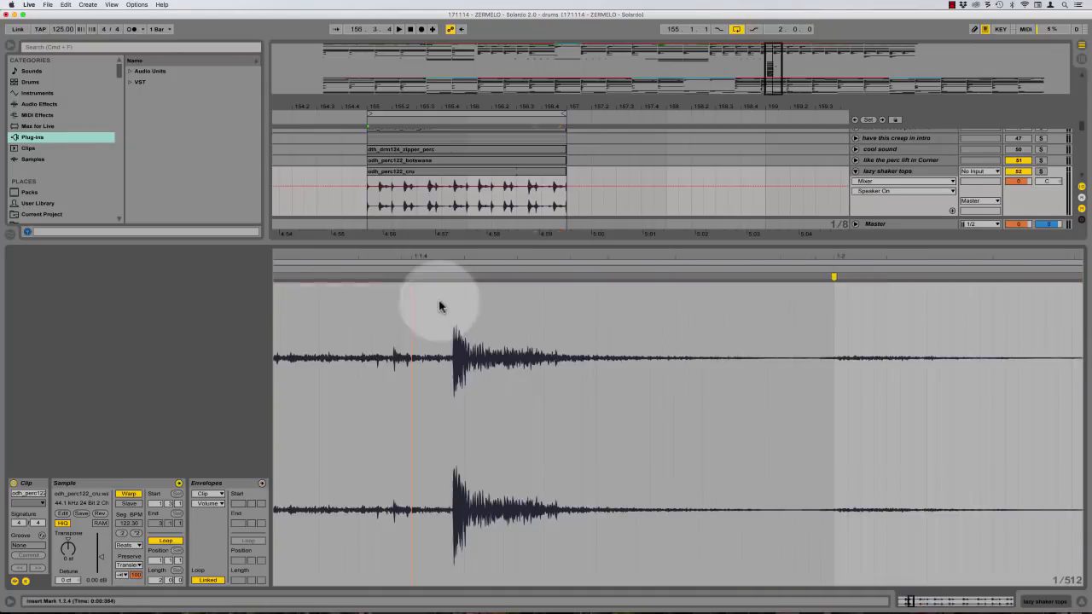
pyautogui.click(453, 304)
pyautogui.press('-')
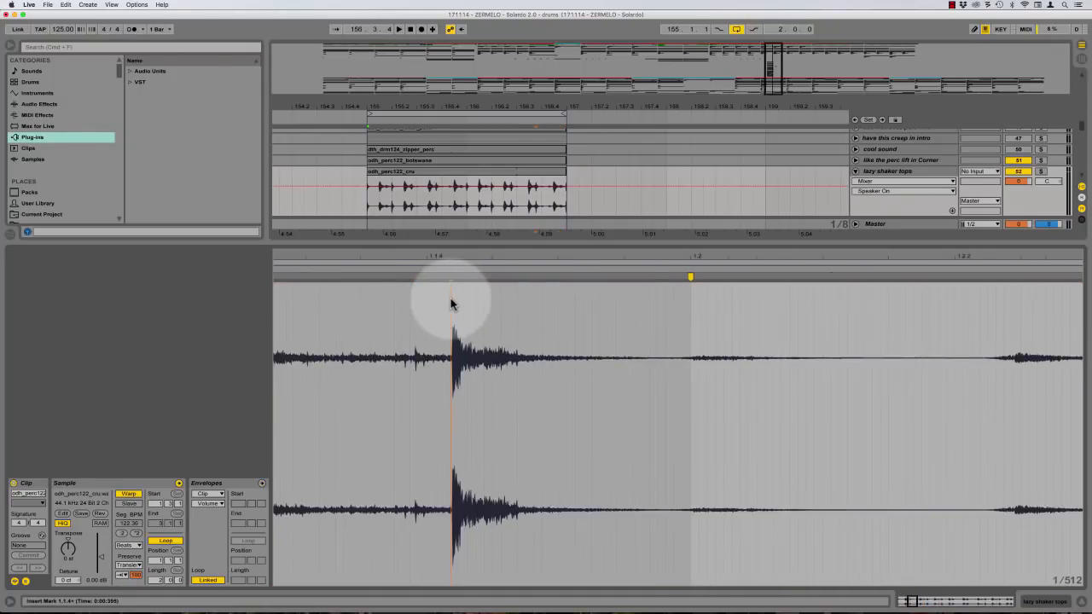
pyautogui.press('-')
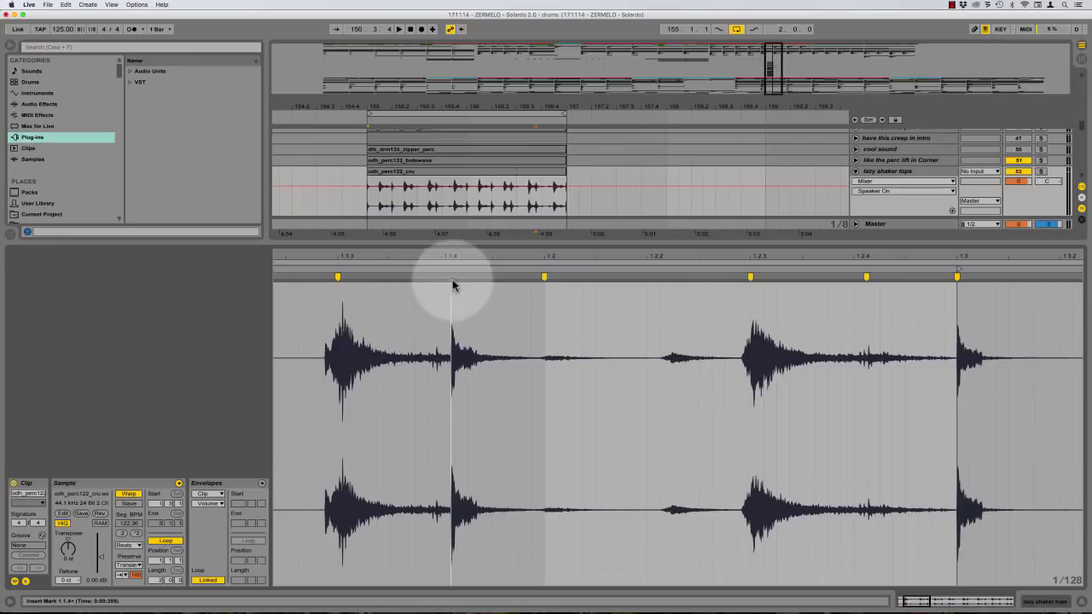
pyautogui.moveTo(450, 278); pyautogui.dragTo(454, 278)
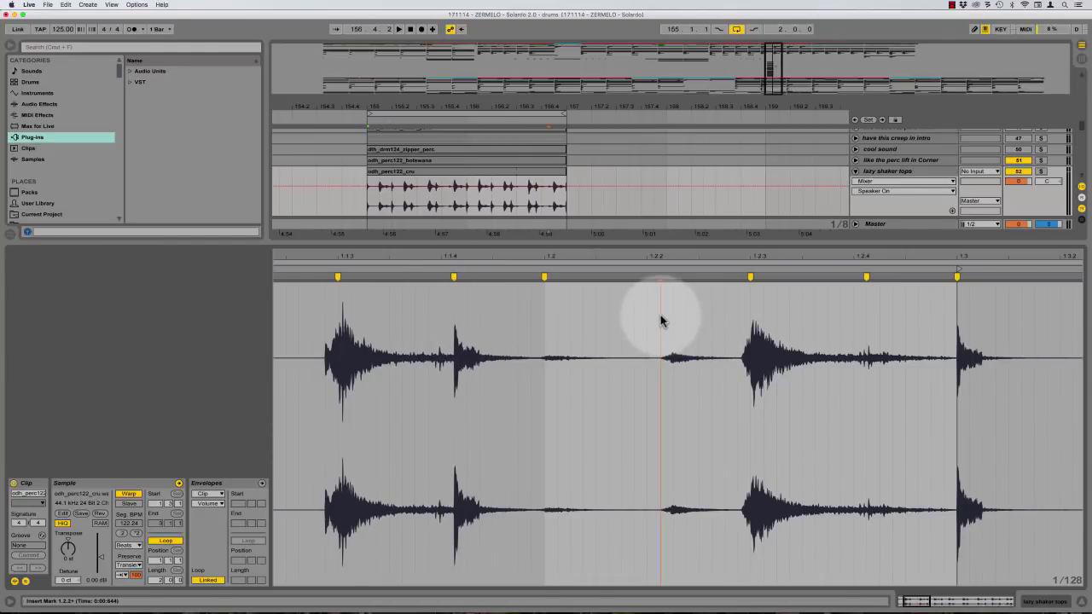
# Swing the cru loop's hits near 1.3.4, 1.4.4, 2.1.4 and 2.4.4 with warp markers and play the result
pyautogui.press('-')
pyautogui.press('-')
pyautogui.press('space')
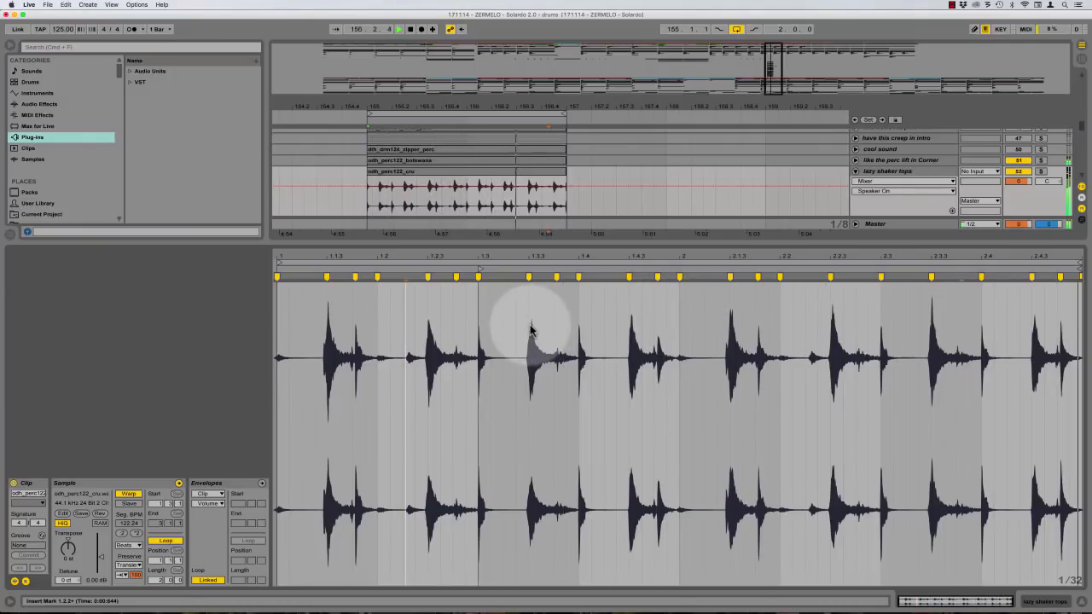
pyautogui.press('space')
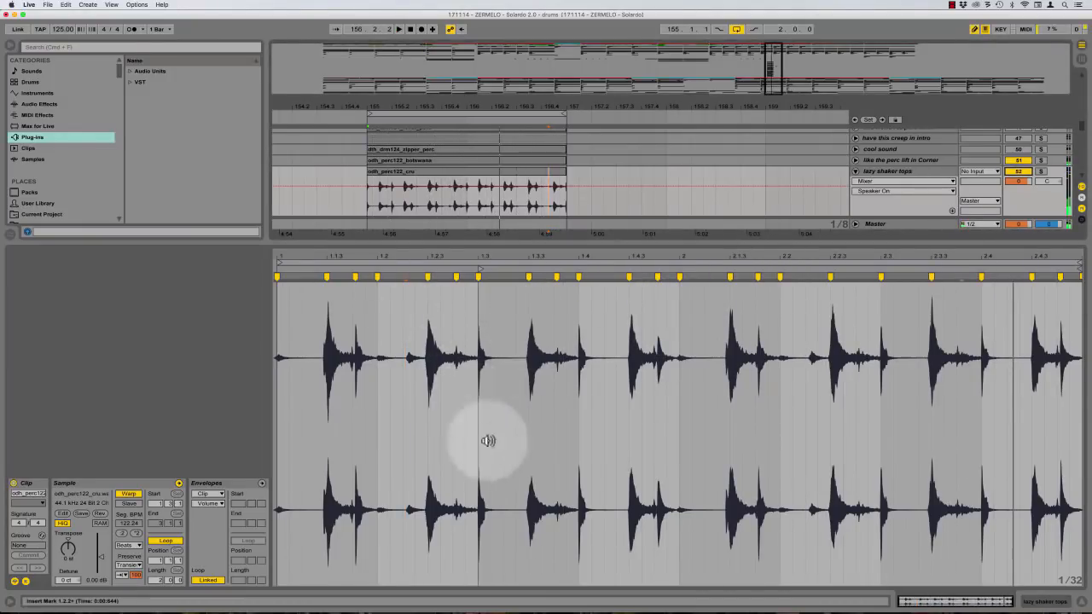
# Draw the cru loop's volume envelope to silence except around the hits near 1.2.2, 1.2.4, 1.4.4, 2.2.2, 2.2.4 and 2.4.4
pyautogui.click(260, 484)
pyautogui.moveTo(480, 588); pyautogui.dragTo(536, 591)
pyautogui.moveTo(582, 590); pyautogui.dragTo(637, 590)
pyautogui.moveTo(683, 591); pyautogui.dragTo(801, 590)
pyautogui.click(837, 585)
pyautogui.moveTo(883, 585); pyautogui.dragTo(939, 590)
pyautogui.moveTo(984, 585); pyautogui.dragTo(1039, 590)
pyautogui.moveTo(280, 585); pyautogui.dragTo(324, 591)
pyautogui.moveTo(380, 585); pyautogui.dragTo(397, 590)
pyautogui.click(434, 585)
pyautogui.press('b')
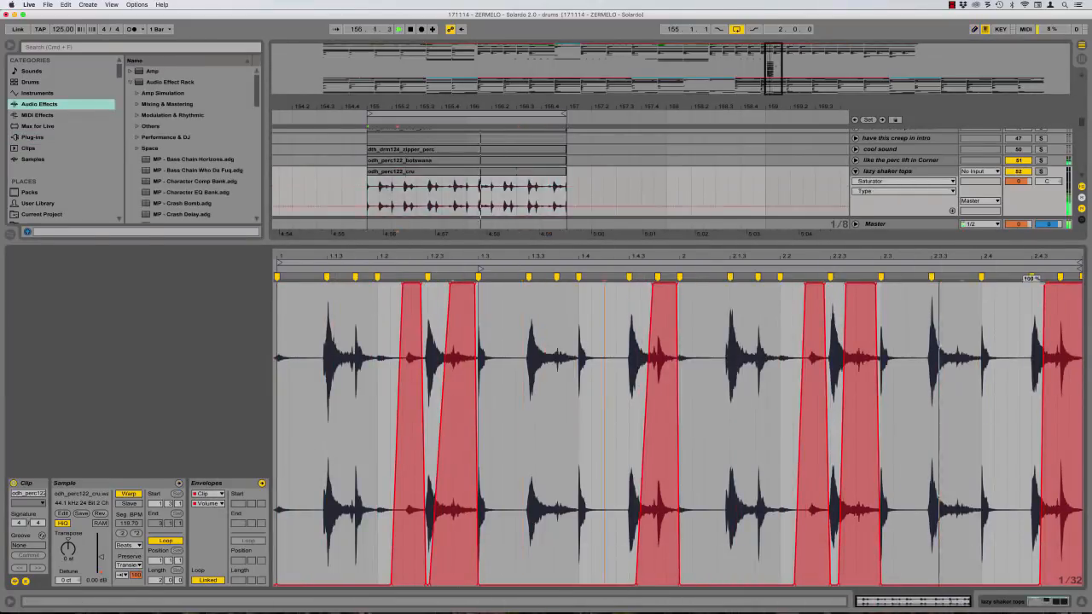
# Compare the lazy shaker tops track with the 56 Audio and 57 Audio loops in solo, then return to the full mix
pyautogui.press('super+alt+l')
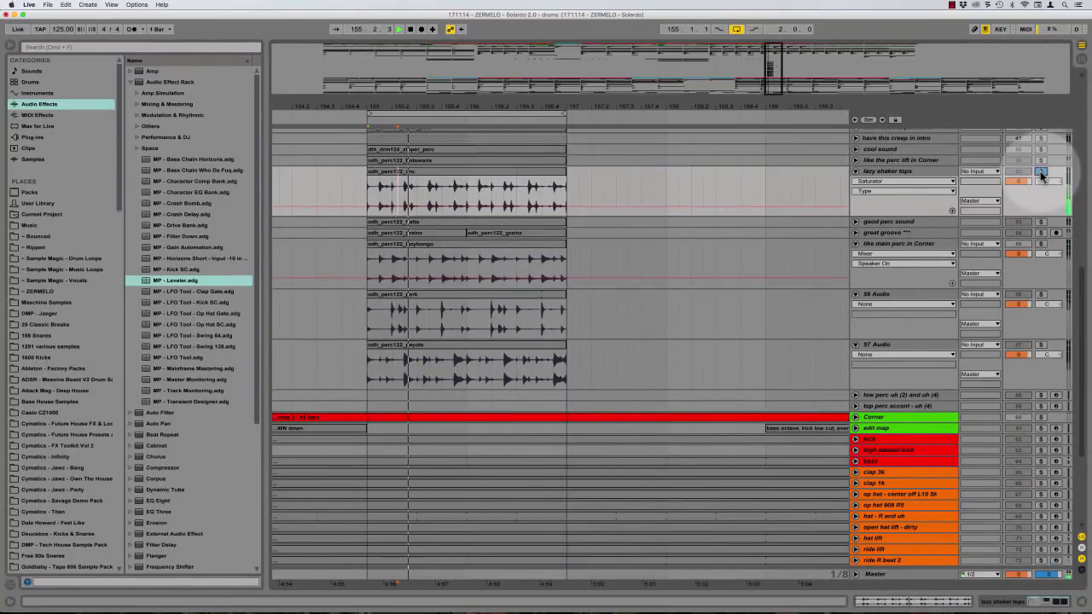
pyautogui.click(1040, 293)
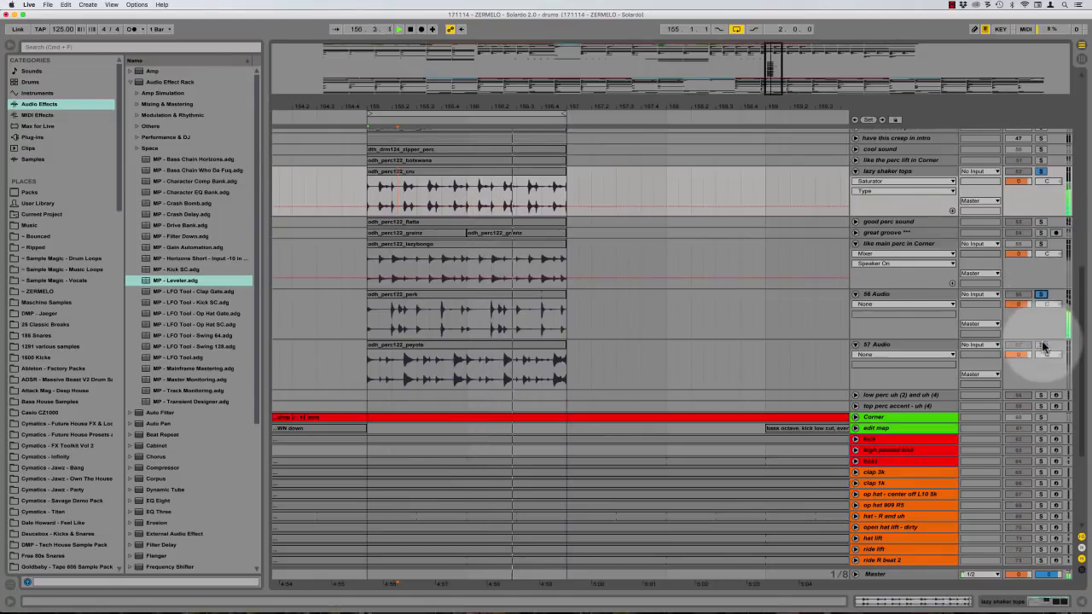
pyautogui.click(1041, 345)
pyautogui.scroll(3, 728, 274)
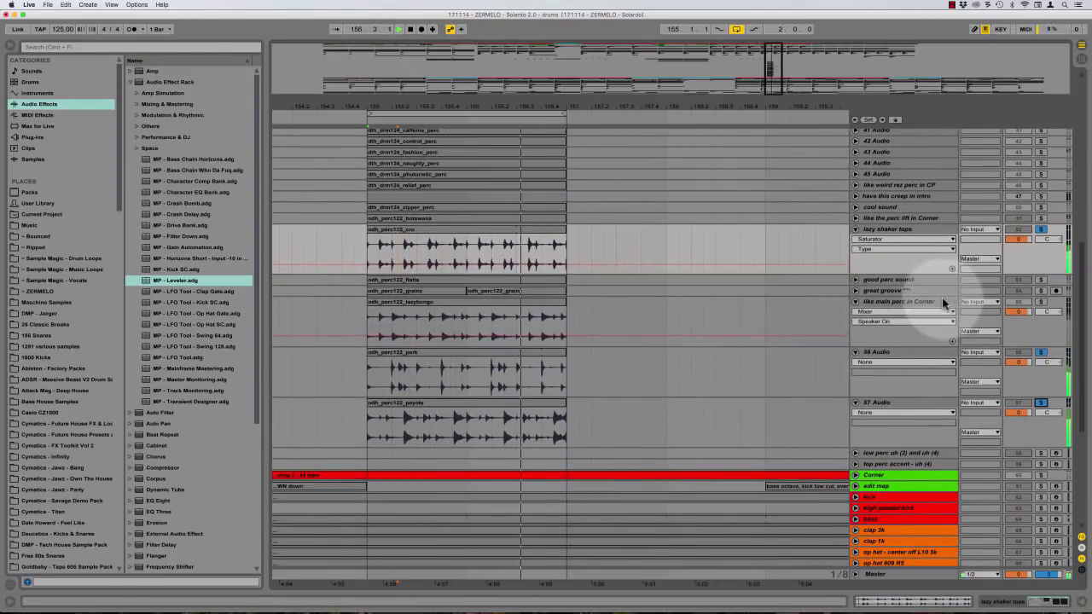
pyautogui.click(1041, 229)
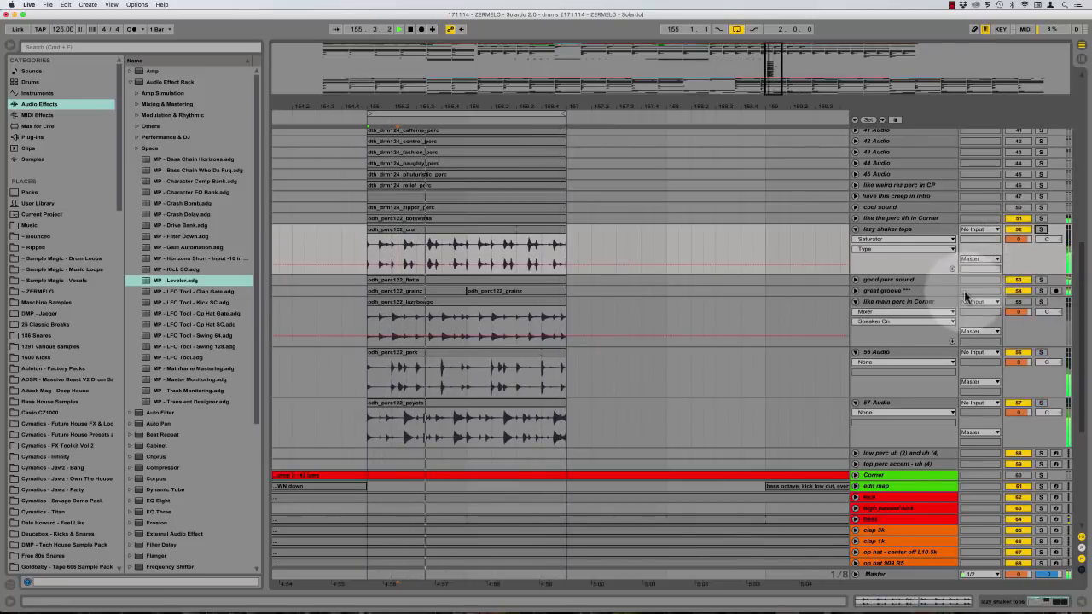
# Unfold the great groove and good perc sound tracks to inspect their loops
pyautogui.click(878, 291)
pyautogui.click(856, 291)
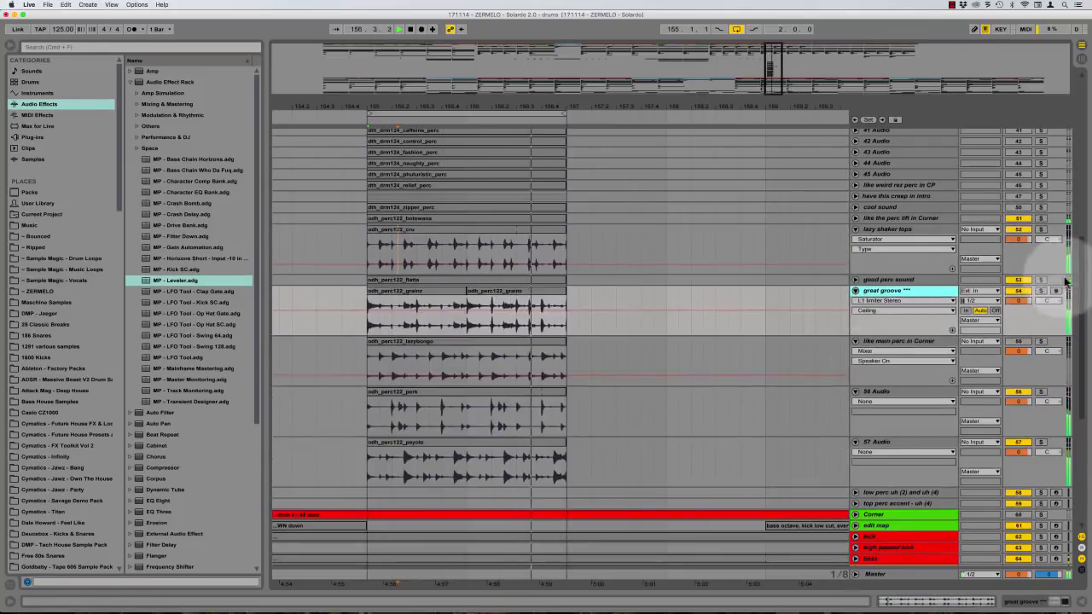
pyautogui.click(887, 280)
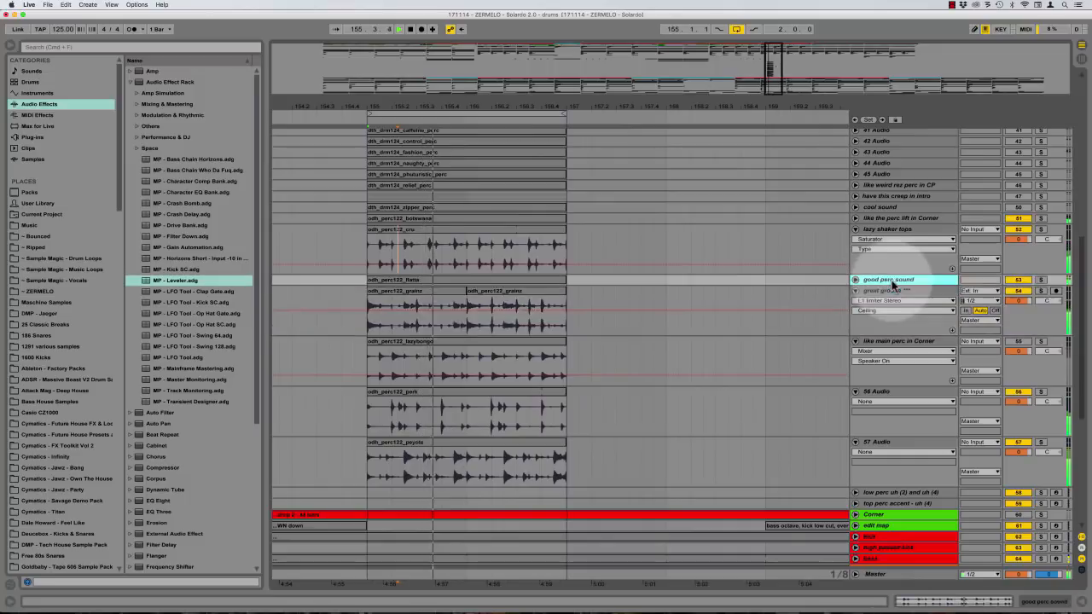
pyautogui.click(856, 281)
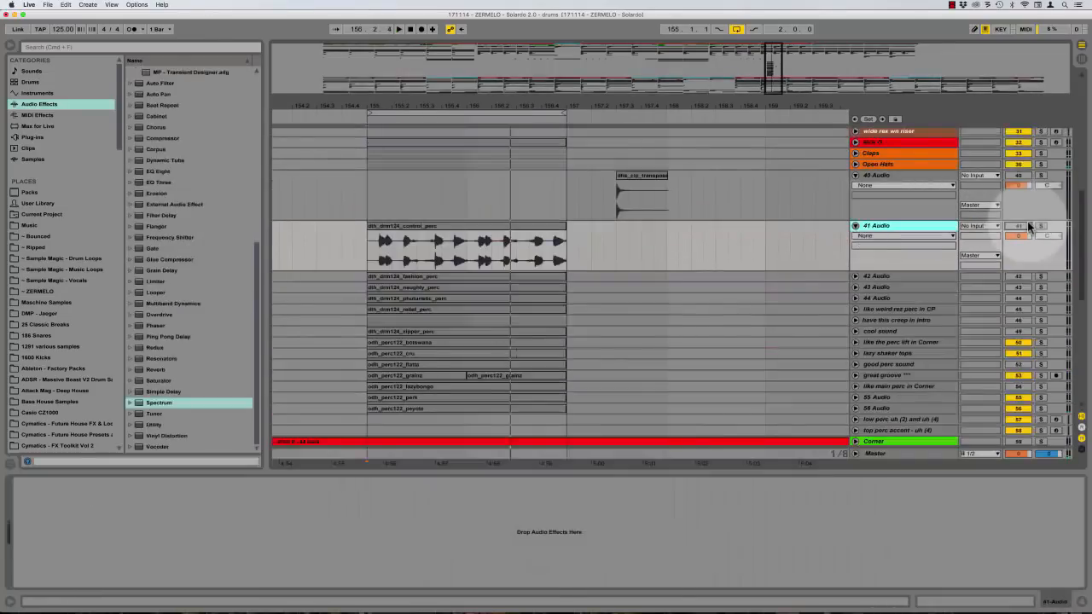
# Activate the 41 Audio track and audition its control_perc loop with the other drums
pyautogui.click(1027, 226)
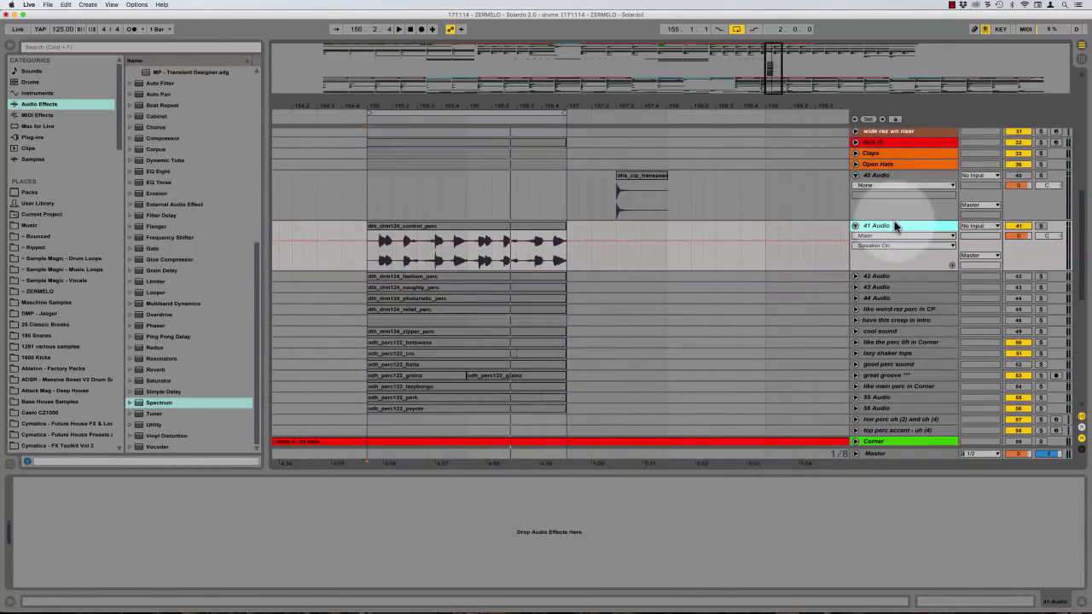
pyautogui.click(470, 224)
pyautogui.press('space')
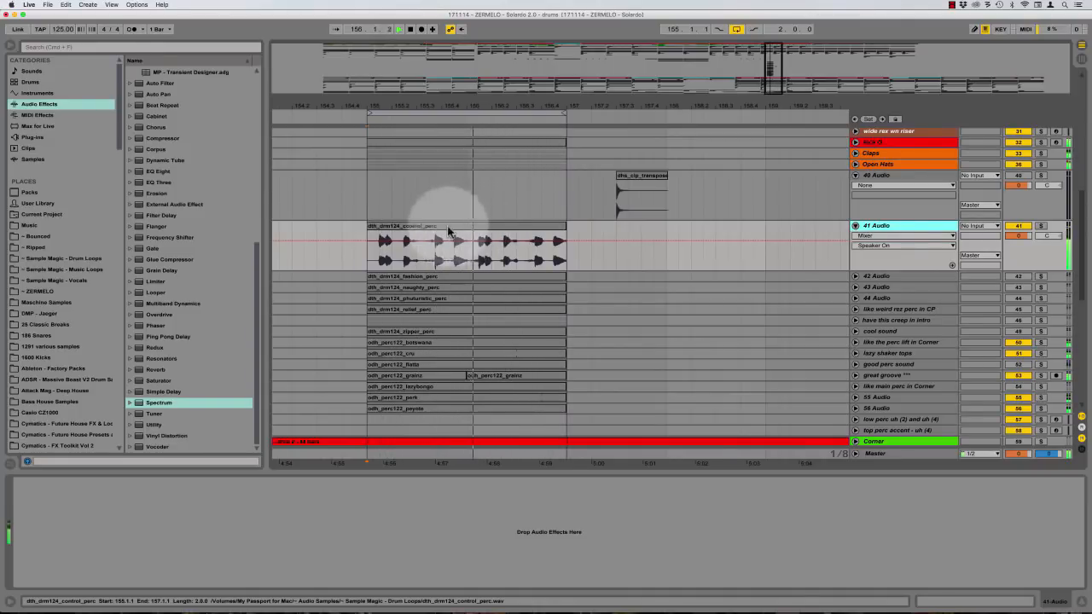
# Open the control_perc loop for inspection and add a Spectrum analyzer to the 41 Audio track
pyautogui.doubleClick(404, 227)
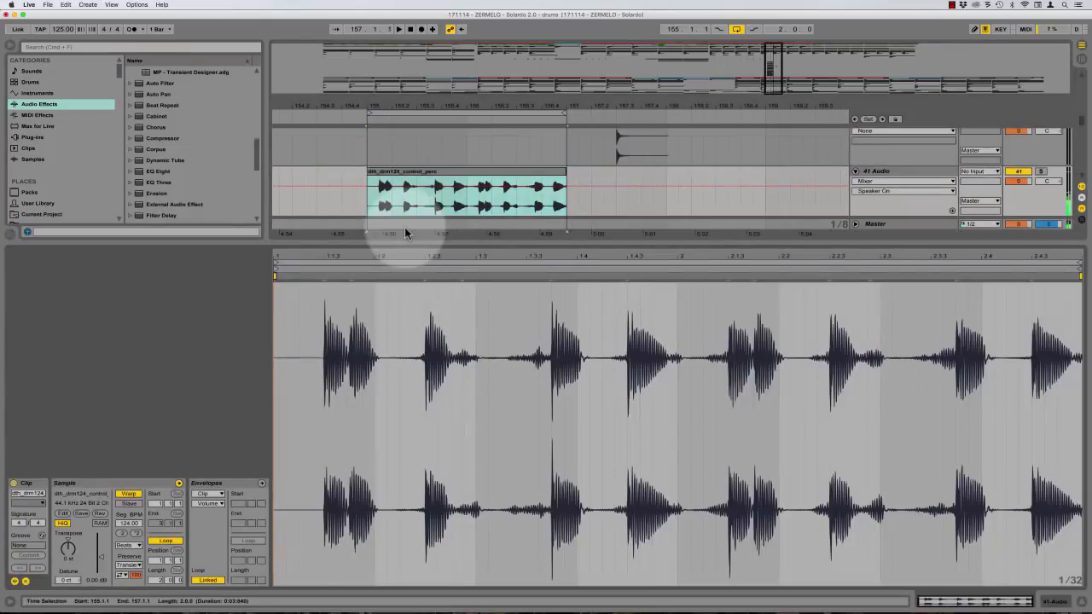
pyautogui.click(458, 244)
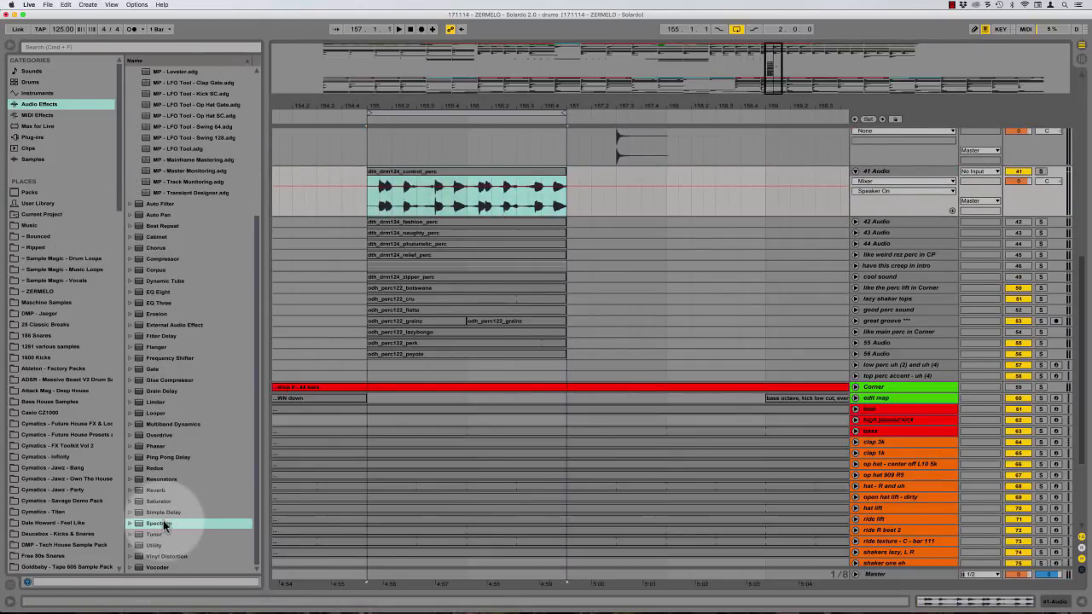
pyautogui.moveTo(162, 522); pyautogui.dragTo(893, 196)
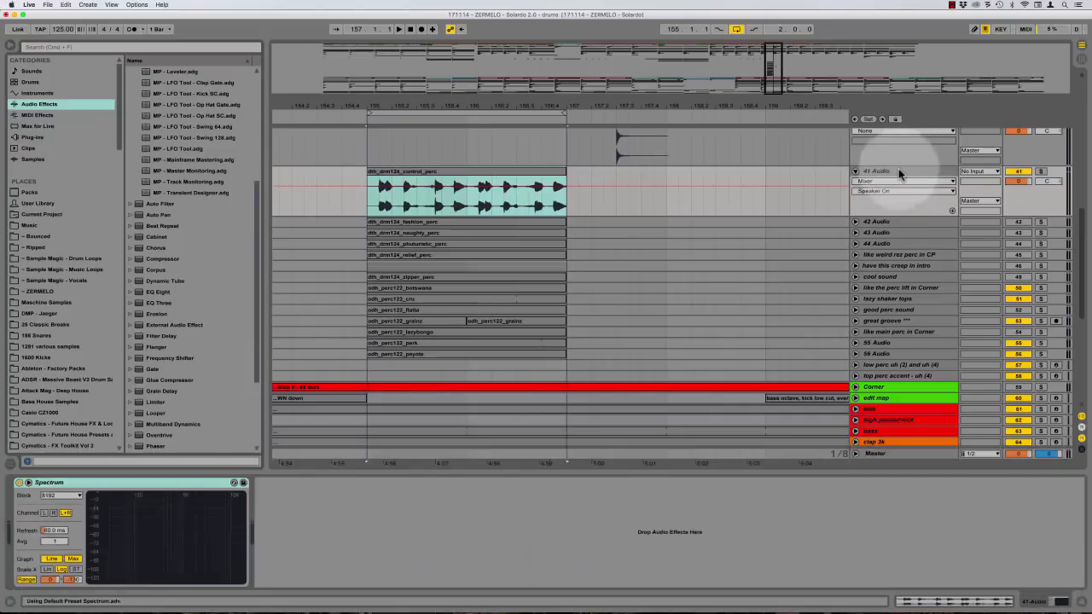
# Examine the dth_drm124_control_perc loop's frequency content in the enlarged Spectrum display during playback
pyautogui.doubleClick(154, 554)
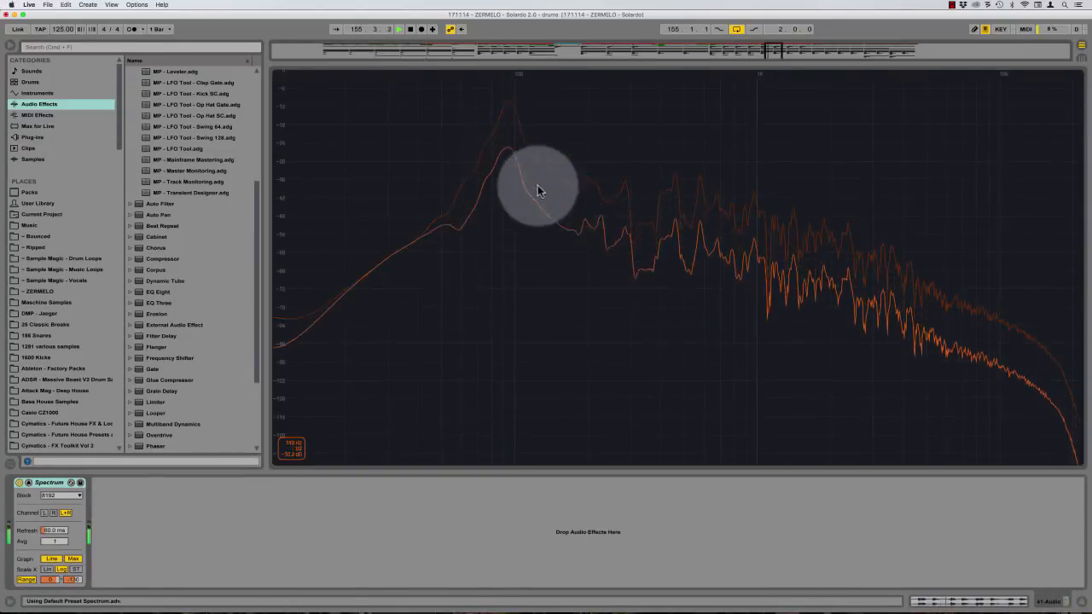
pyautogui.press('space')
pyautogui.doubleClick(510, 104)
# Delete the section before the first hit of the control_perc clip on track 41, up to 155.1.3
pyautogui.click(365, 154)
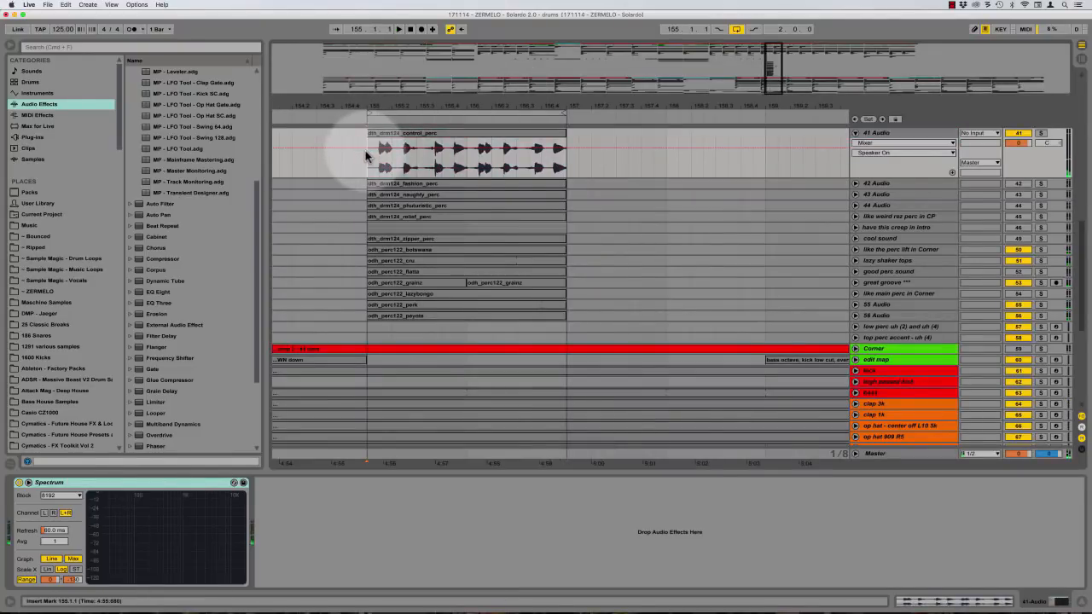
pyautogui.press('+')
pyautogui.press('+')
pyautogui.press('+')
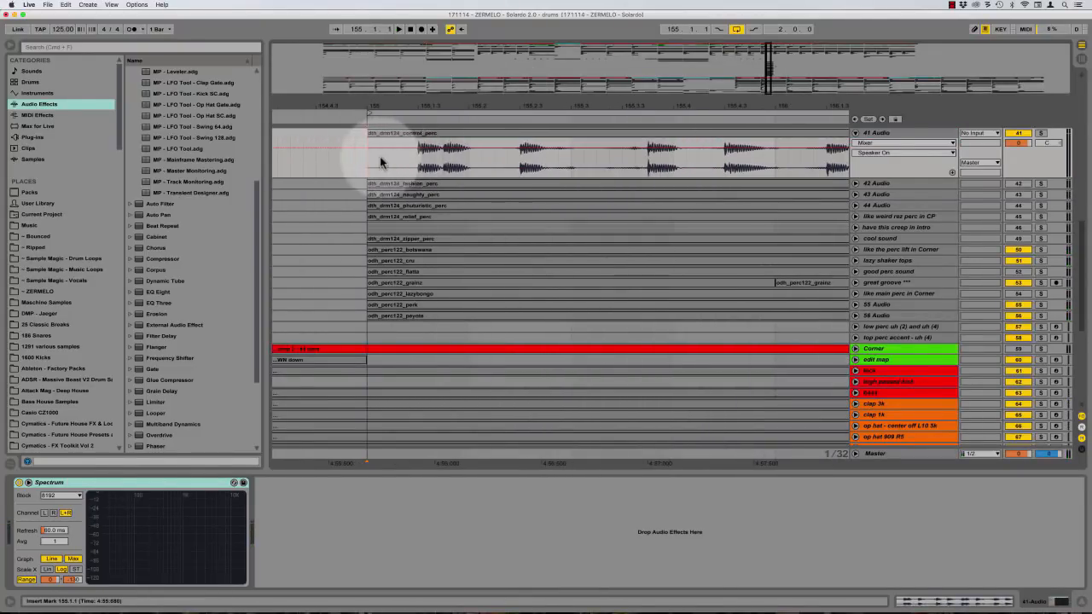
pyautogui.moveTo(365, 156); pyautogui.dragTo(356, 154)
pyautogui.press('-')
pyautogui.press('-')
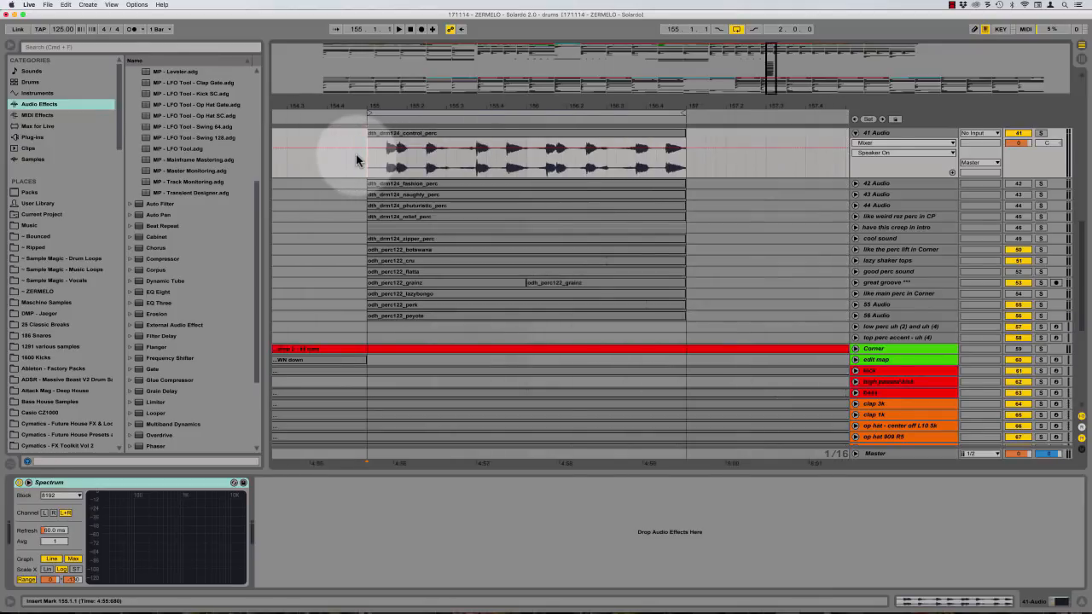
pyautogui.press('Delete')
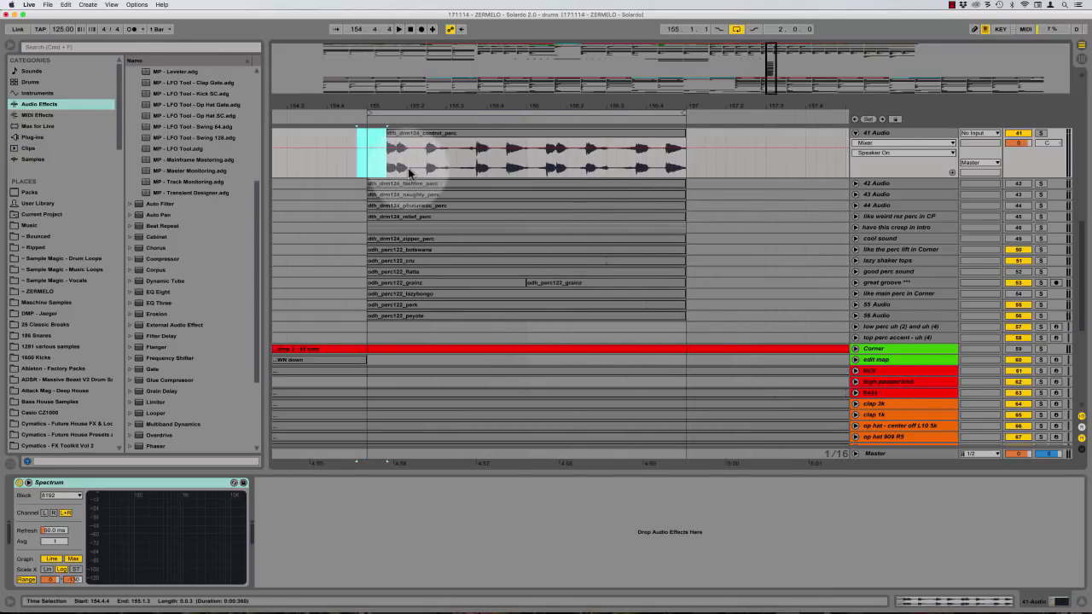
# Delete the unwanted control_perc hits on track 41 from 155.2.1 onward, keeping only short percussion slices
pyautogui.moveTo(407, 159); pyautogui.dragTo(428, 160)
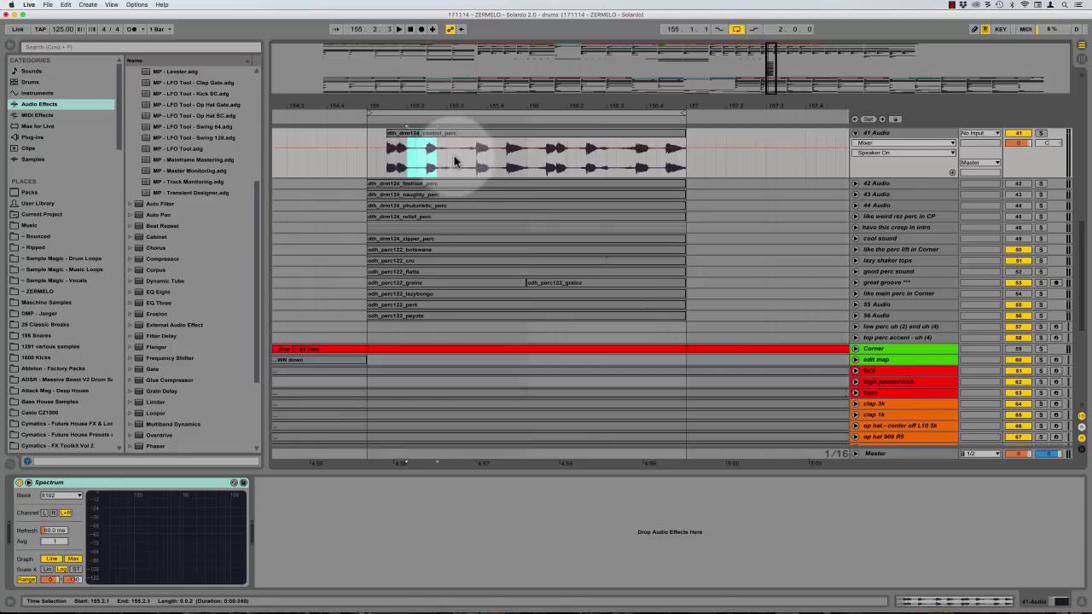
pyautogui.keyDown('shift'); pyautogui.click(467, 160); pyautogui.keyUp('shift')
pyautogui.press('Delete')
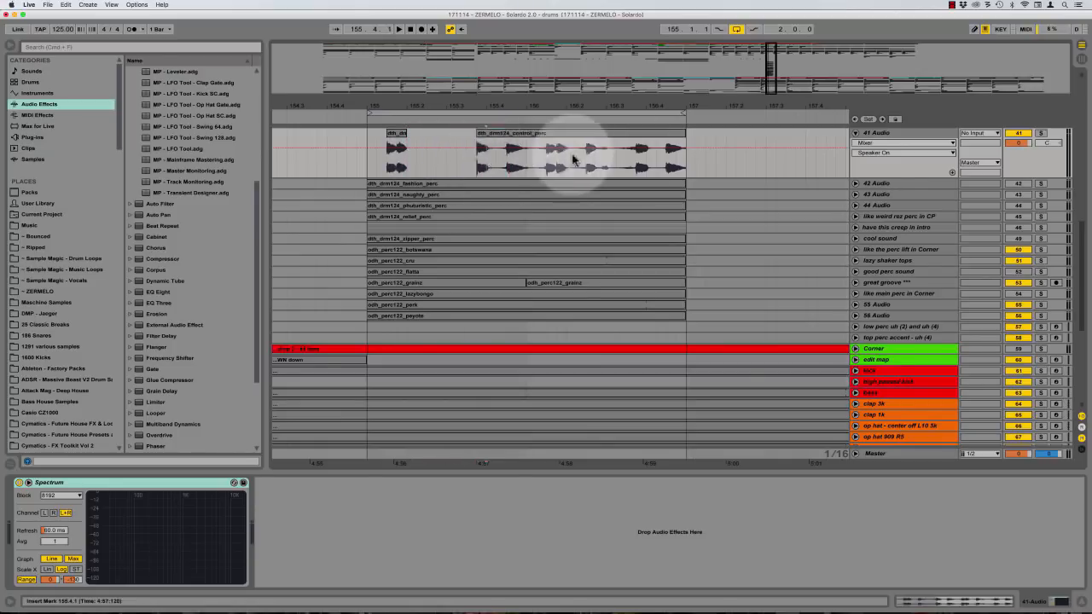
pyautogui.moveTo(486, 160); pyautogui.dragTo(637, 161)
pyautogui.press('Delete')
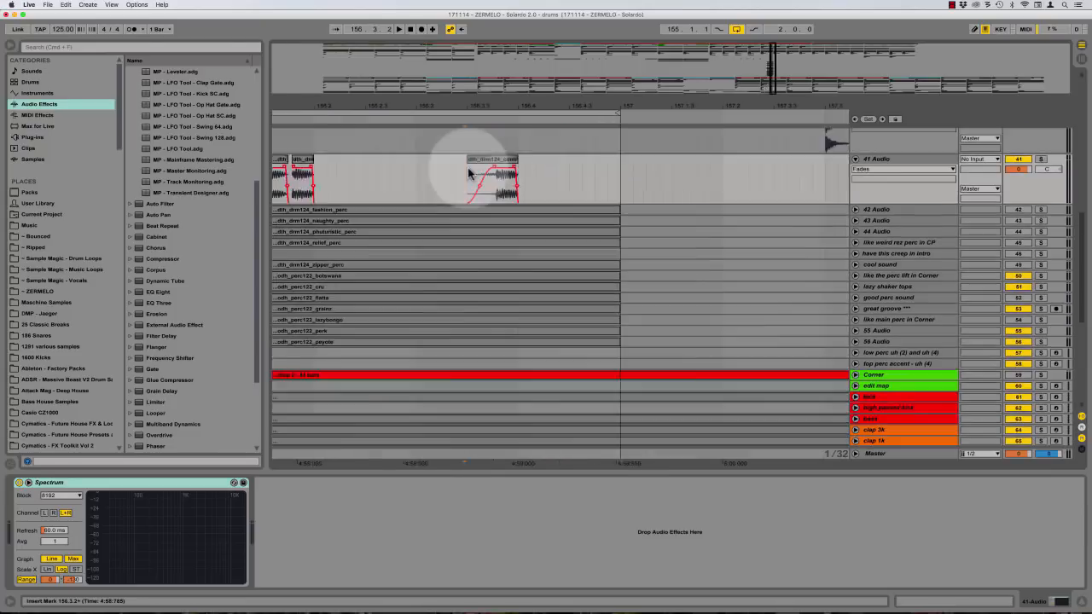
# Examine the chopped control_perc slices and their fades across bars 155 and 156, and play them from 155.1.1
pyautogui.press('-')
pyautogui.press('-')
pyautogui.hscroll(-3, 468, 185)
pyautogui.hscroll(1, 469, 186)
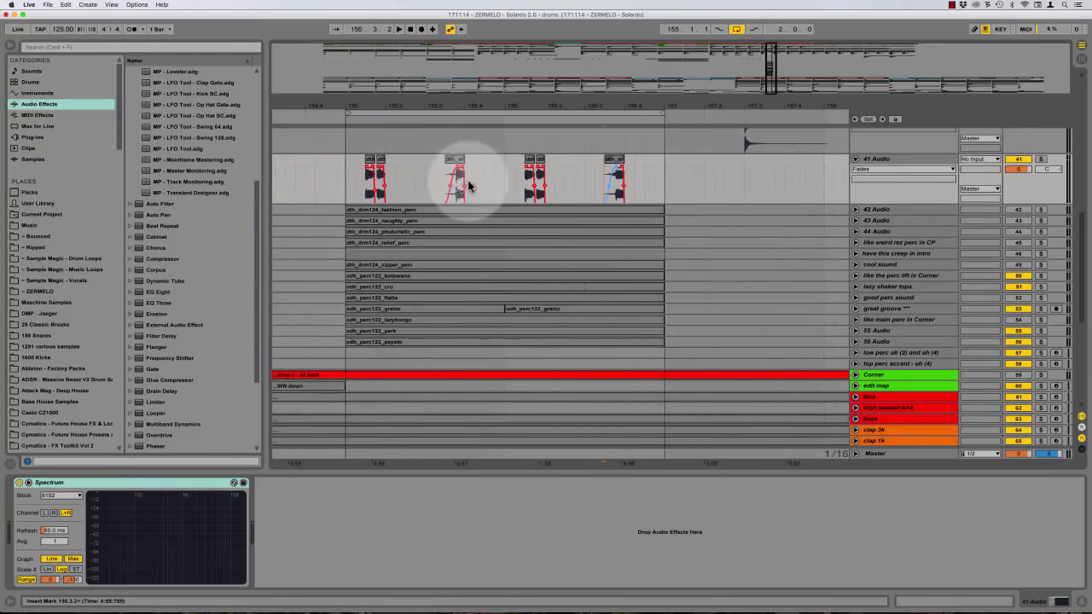
pyautogui.hscroll(1, 452, 184)
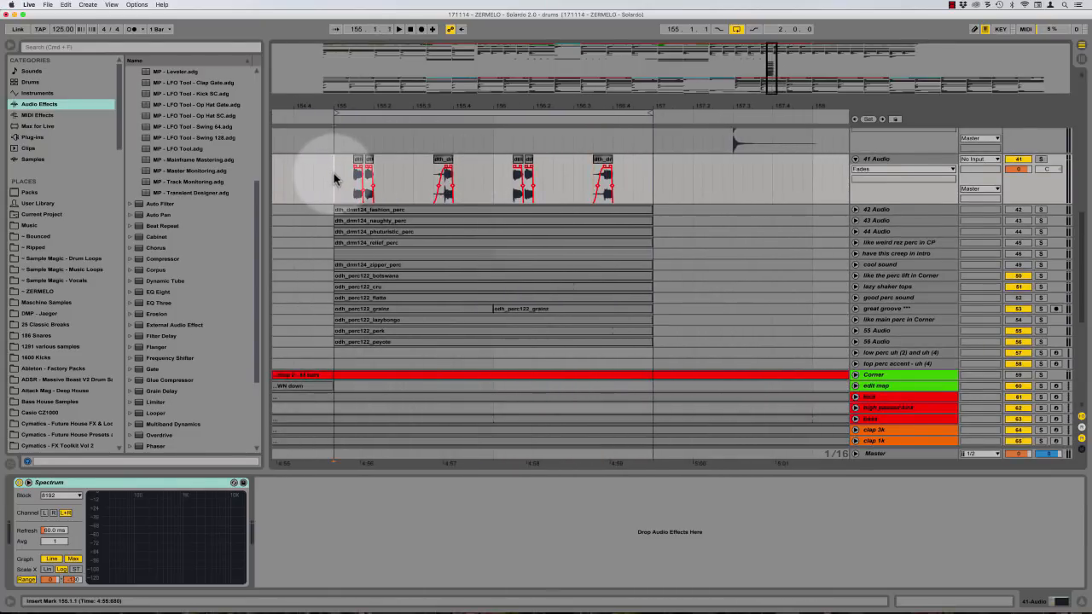
pyautogui.press('+')
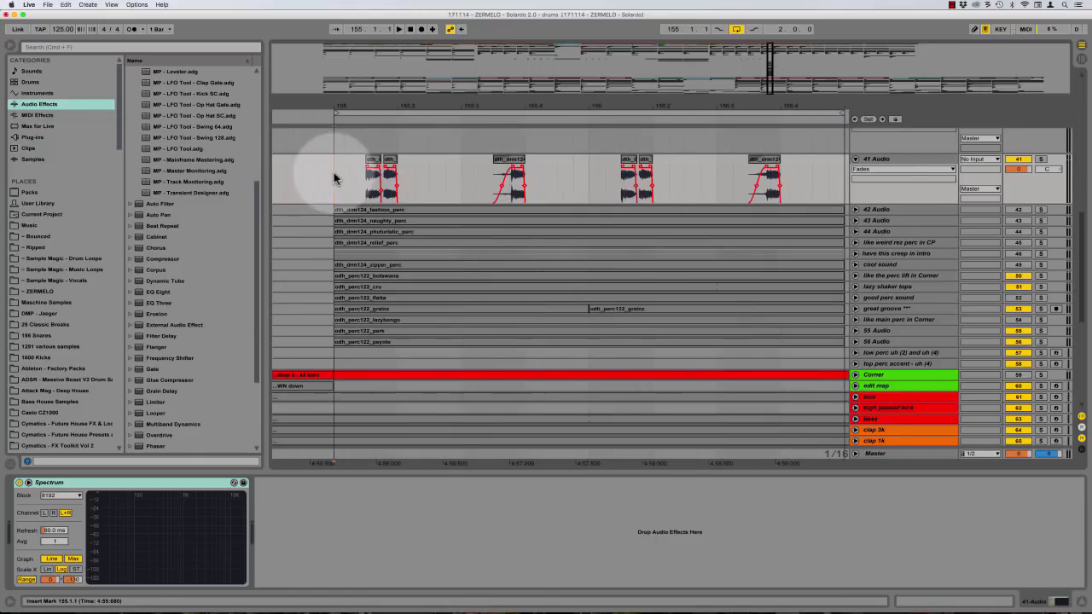
pyautogui.hscroll(2, 332, 175)
pyautogui.scroll(-2, 332, 175)
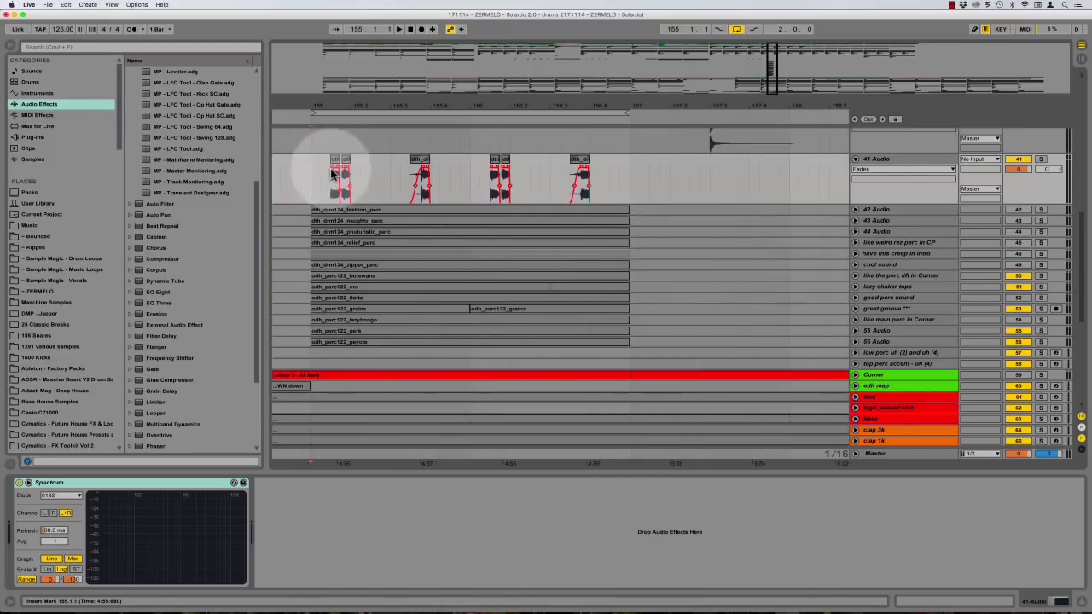
pyautogui.press('space')
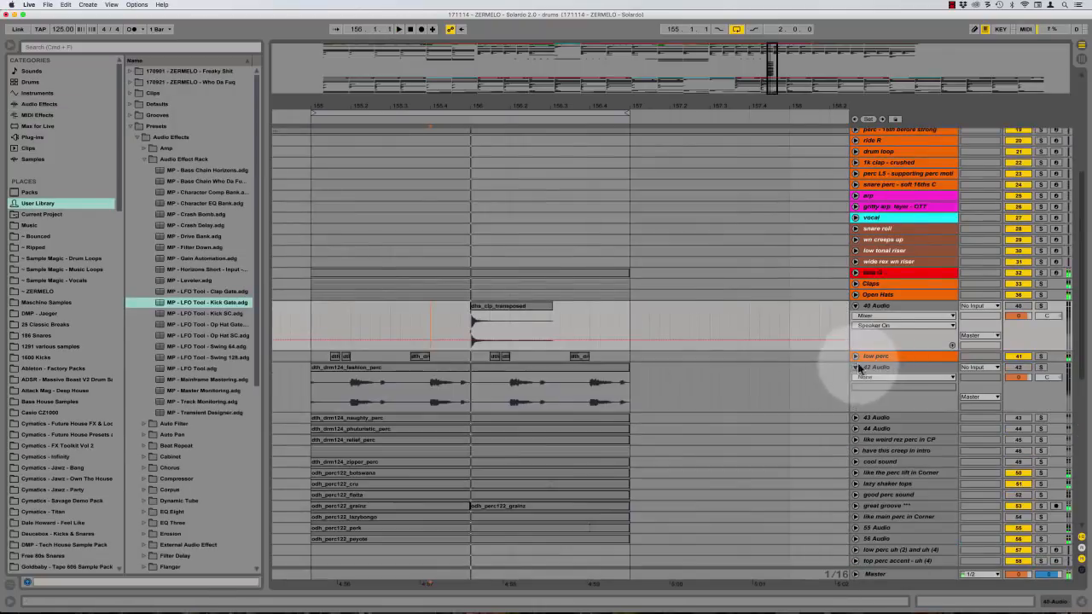
# Audition the dth_drm124_fashion_perc loop on track 42 and unfold track 43 to examine the naughty_perc waveform
pyautogui.click(870, 367)
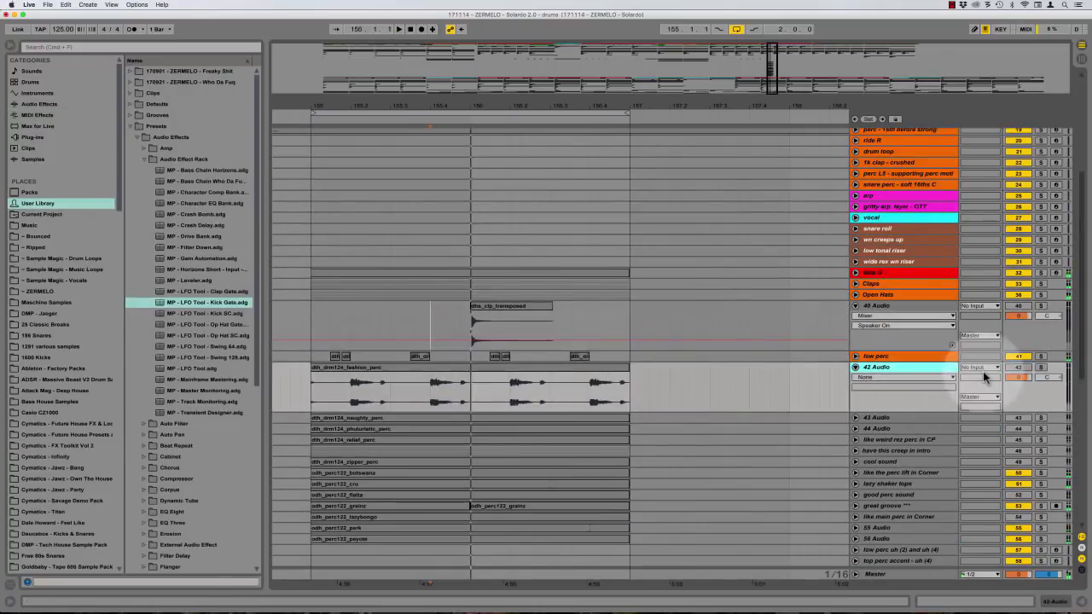
pyautogui.click(1041, 368)
pyautogui.click(1040, 368)
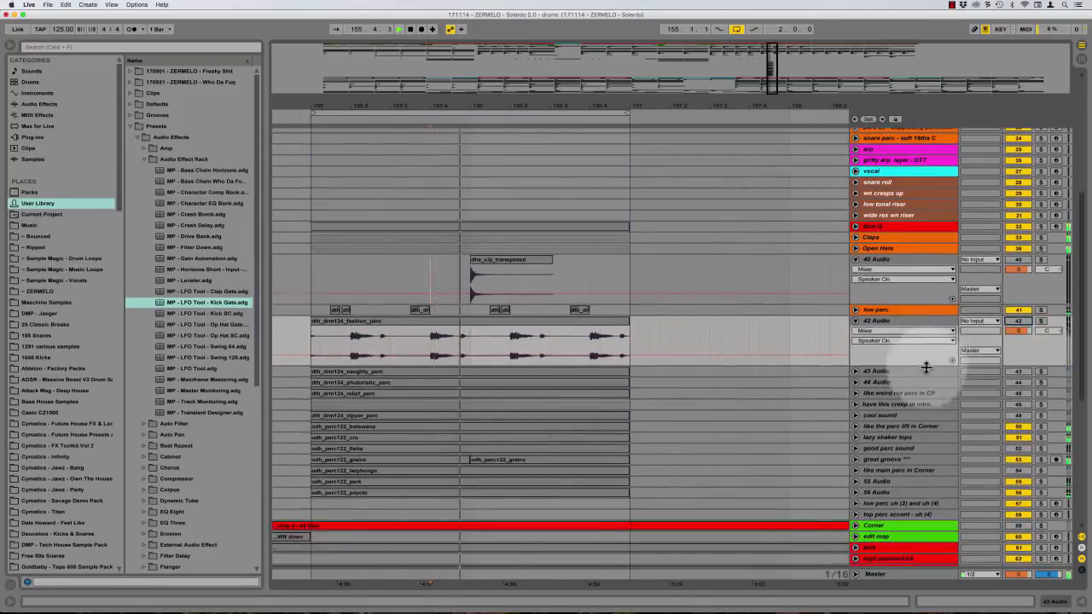
pyautogui.scroll(-3, 930, 367)
pyautogui.click(855, 371)
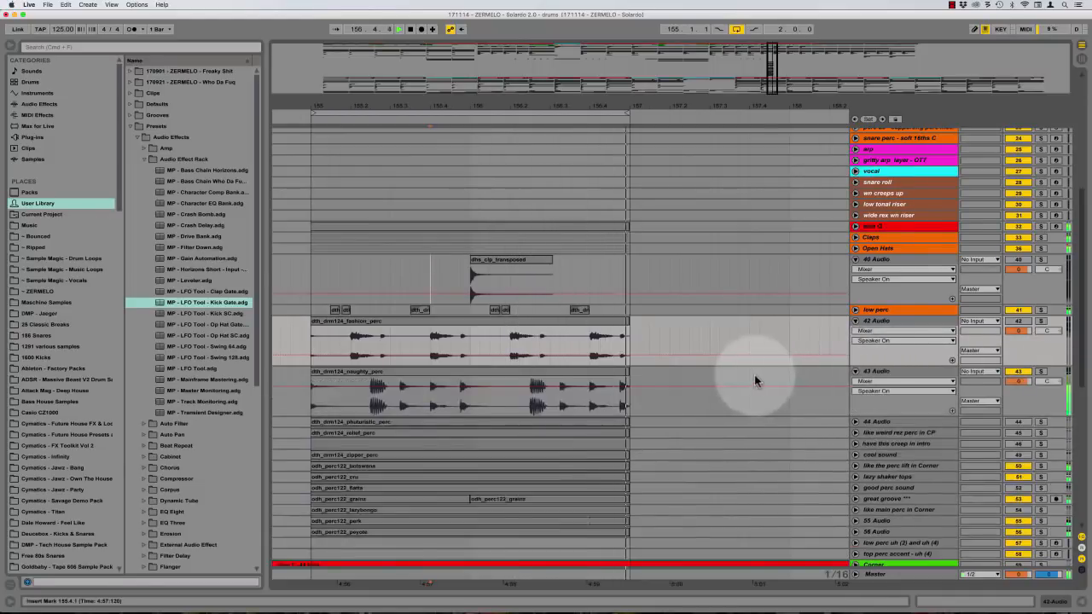
pyautogui.scroll(-2, 754, 374)
pyautogui.hscroll(1, 754, 376)
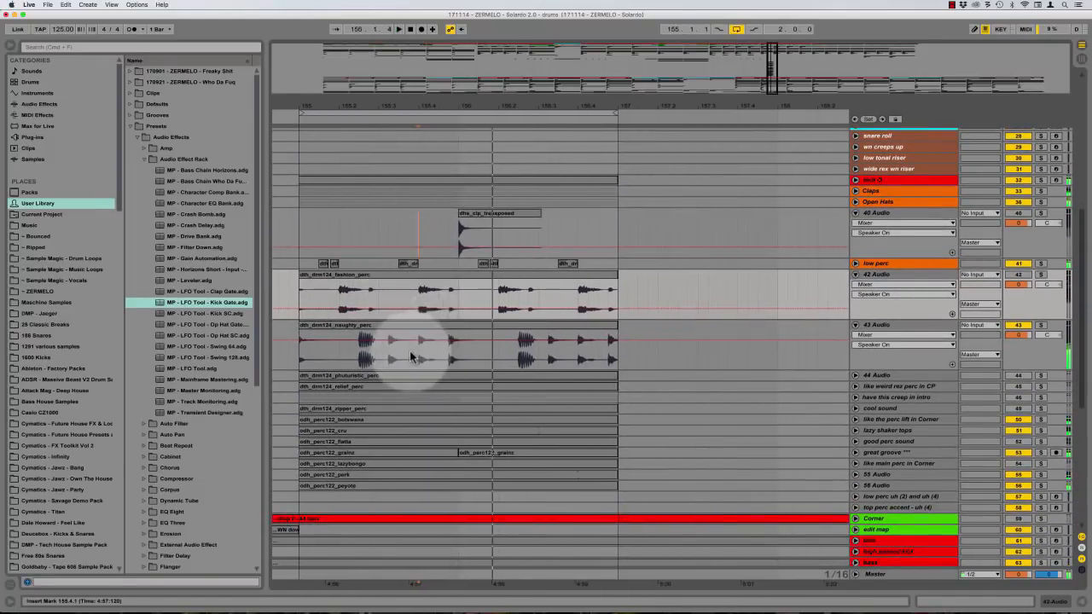
# Split the dth_drm124_naughty_perc clip on track 43 at 155.4.1 and 155.4.3 to isolate one hit
pyautogui.click(410, 351)
pyautogui.press('space')
pyautogui.press('+')
pyautogui.press('+')
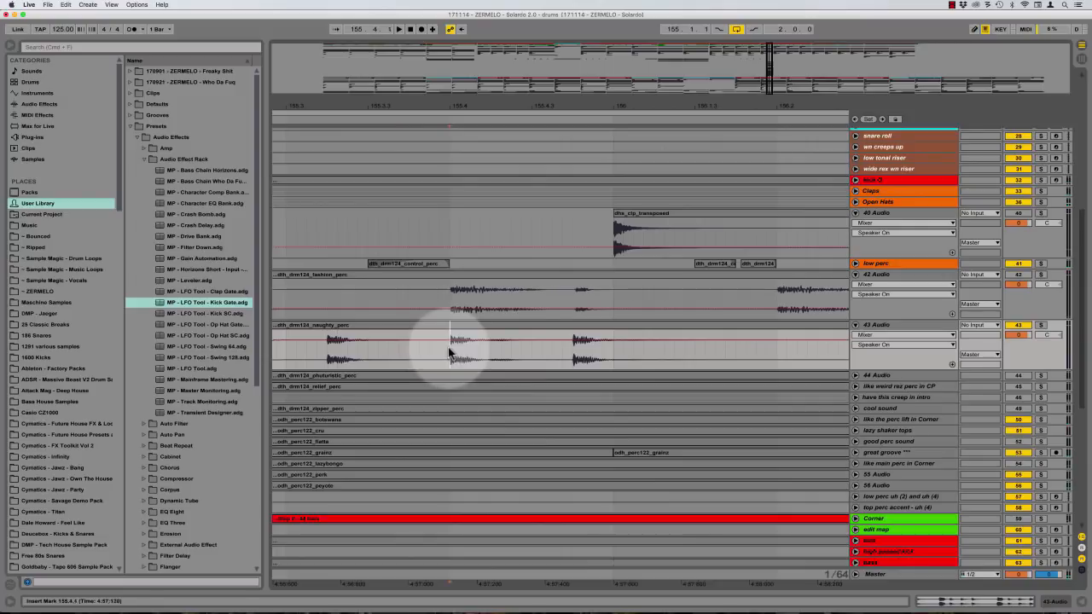
pyautogui.moveTo(451, 350); pyautogui.dragTo(517, 358)
pyautogui.press('super+e')
pyautogui.press('-')
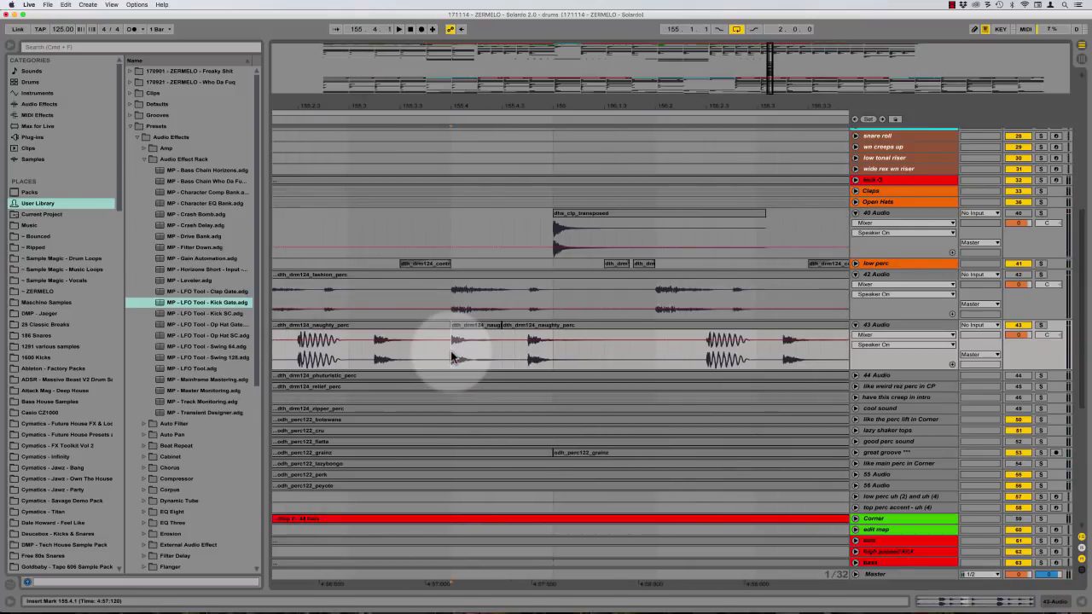
# Move the isolated naughty_perc slice earlier so that it starts at about 155.3.4
pyautogui.press('+')
pyautogui.press('+')
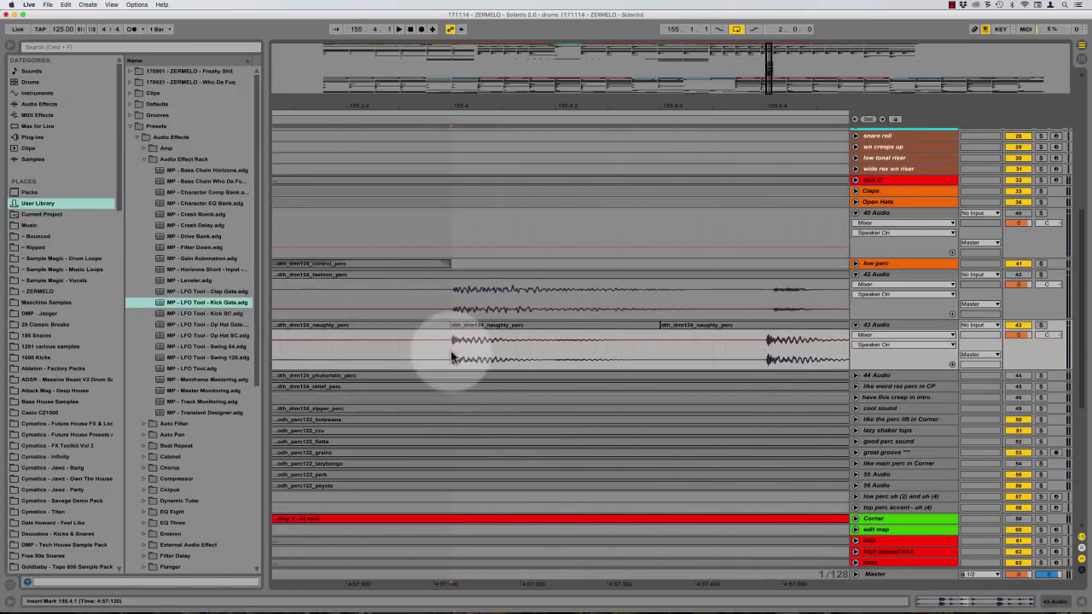
pyautogui.hscroll(-3, 444, 345)
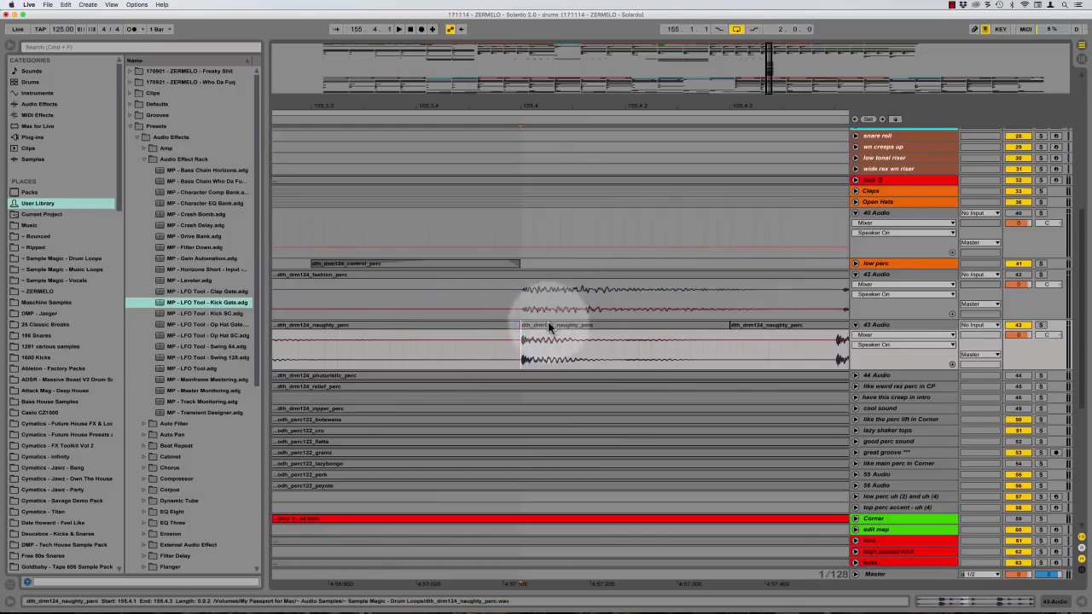
pyautogui.moveTo(549, 328); pyautogui.dragTo(452, 332)
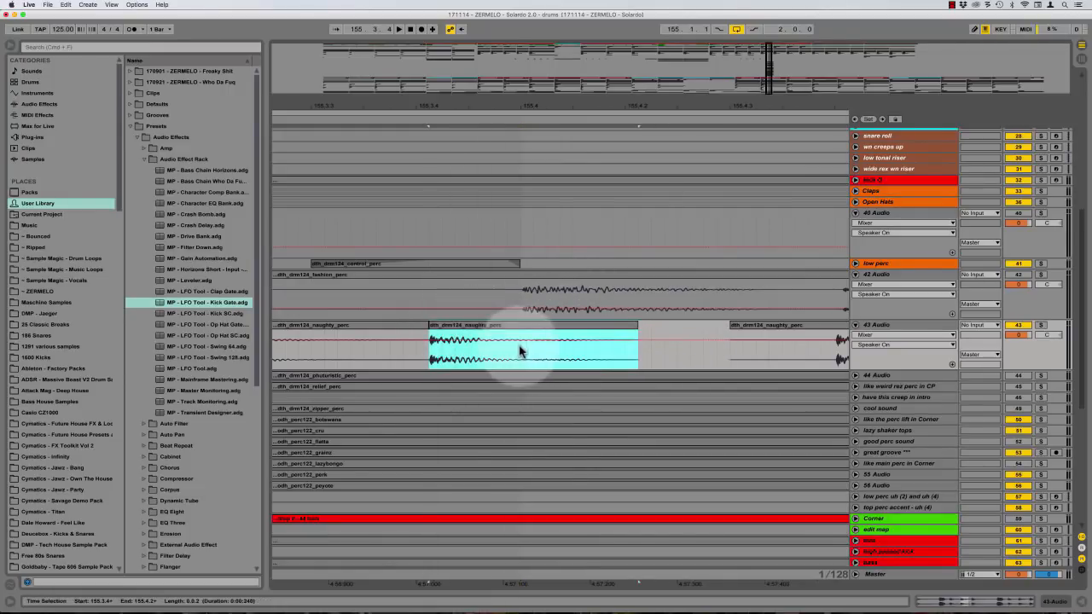
# Delete the tail of the moved naughty_perc slice from 155.4.1 onward
pyautogui.moveTo(520, 358); pyautogui.dragTo(599, 358)
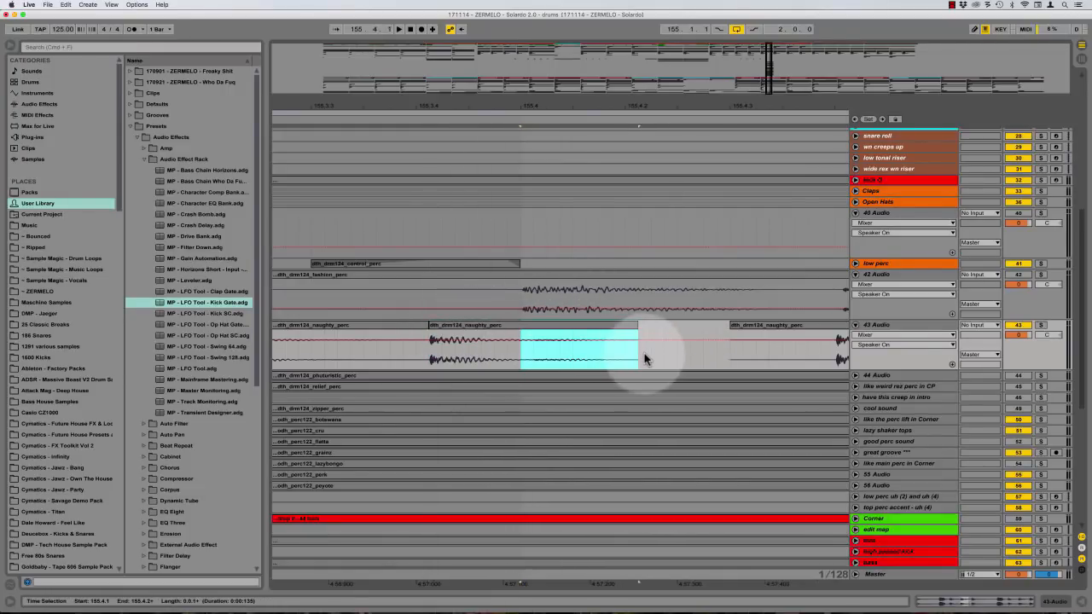
pyautogui.press('-')
pyautogui.press('-')
pyautogui.press('-')
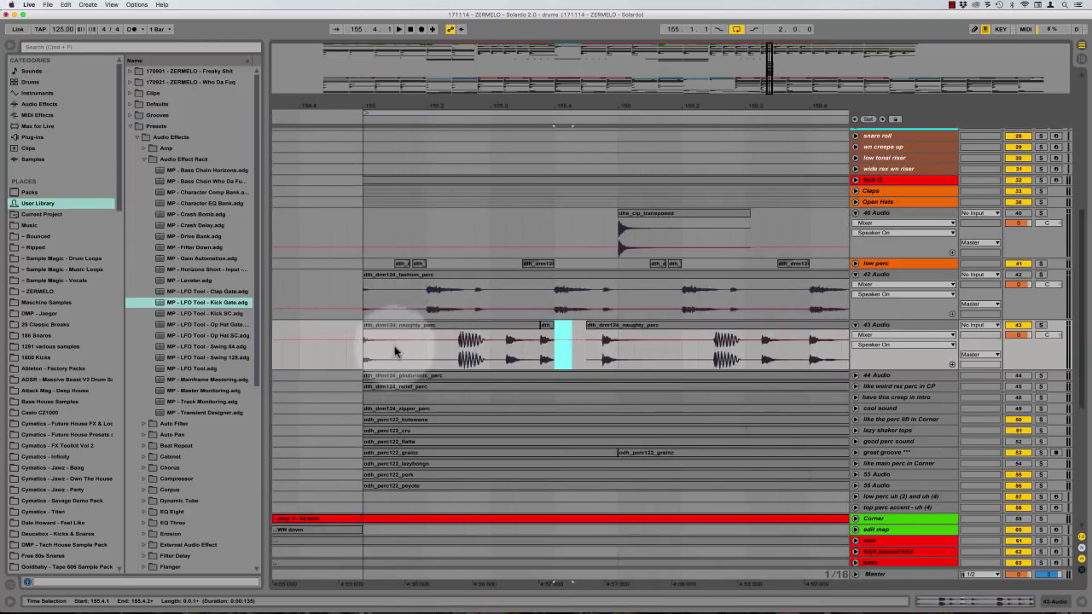
# Set a one-bar loop from 155.1.1 to 156.1.1 and play back the edited percussion
pyautogui.moveTo(359, 352); pyautogui.dragTo(625, 358)
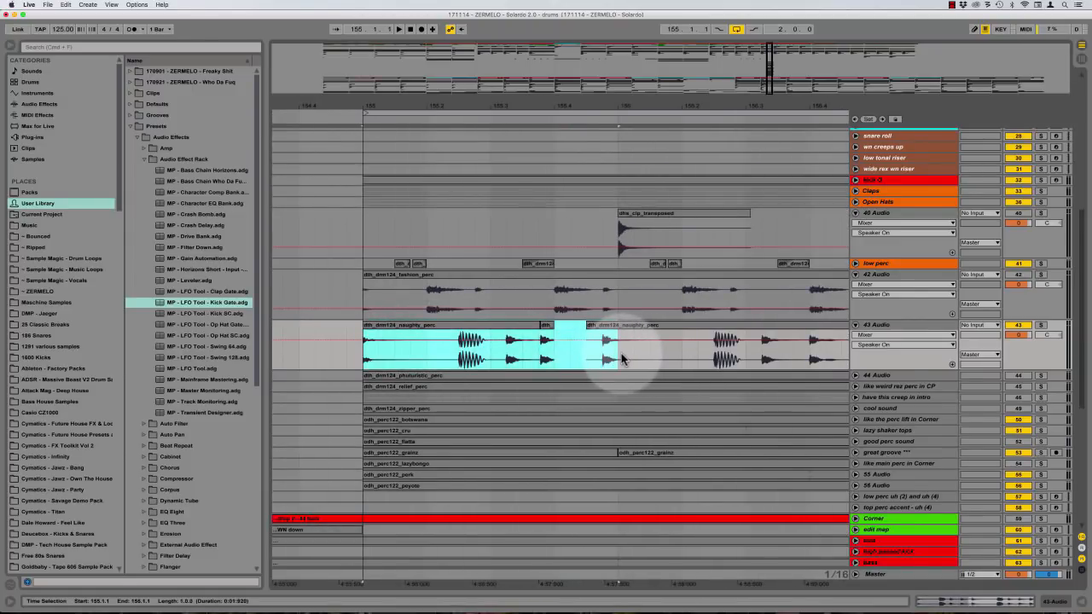
pyautogui.press('super+l')
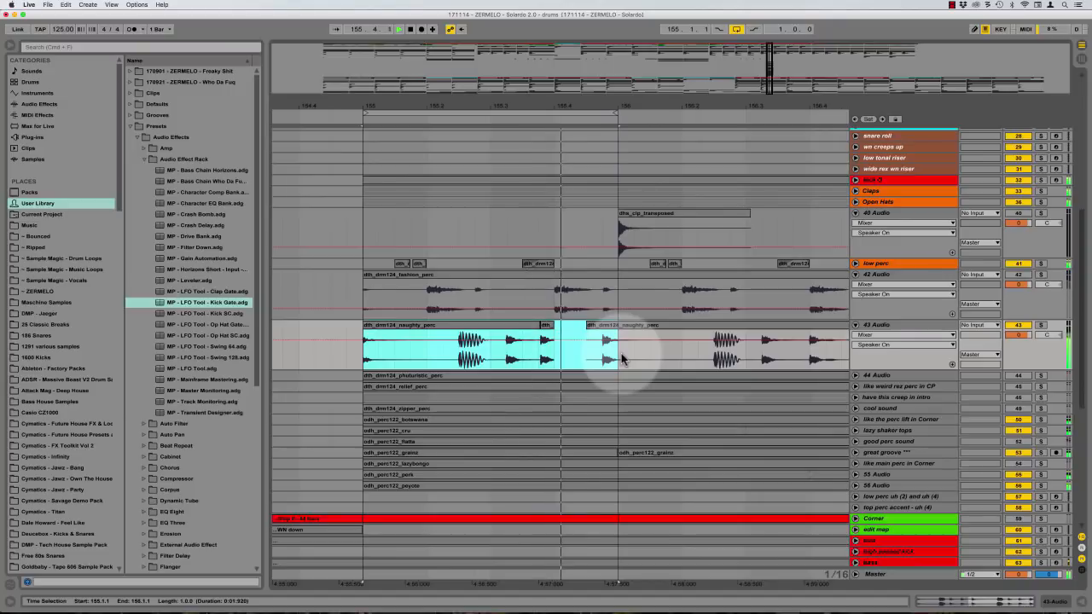
pyautogui.click(491, 352)
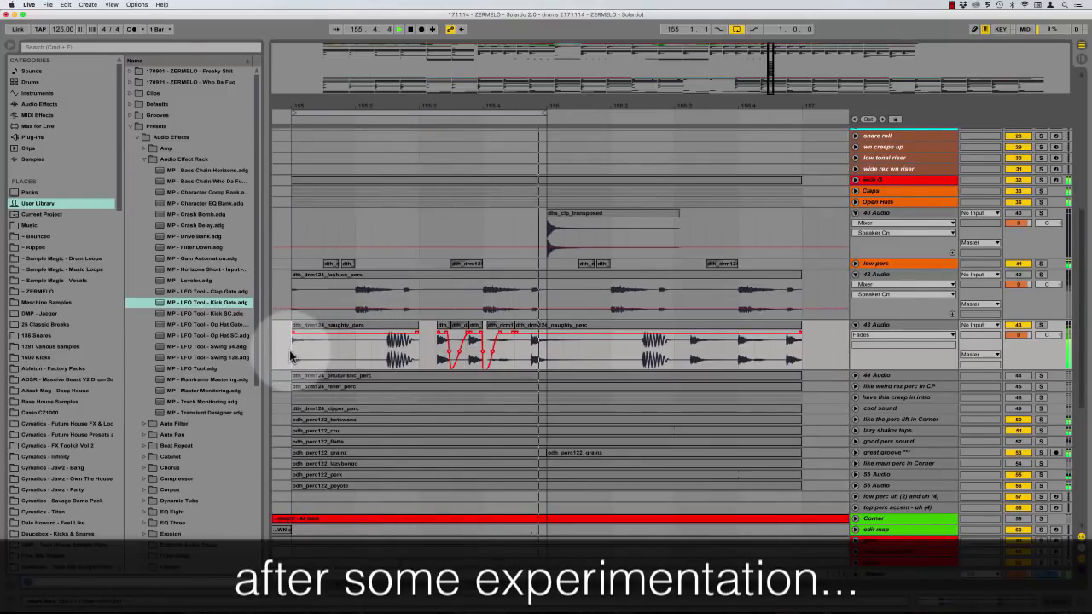
# Delete the naughty_perc audio on track 43 from 155.2 up to the next slice near 155.3.2
pyautogui.moveTo(353, 348); pyautogui.dragTo(432, 352)
pyautogui.press('Delete')
pyautogui.click(429, 349)
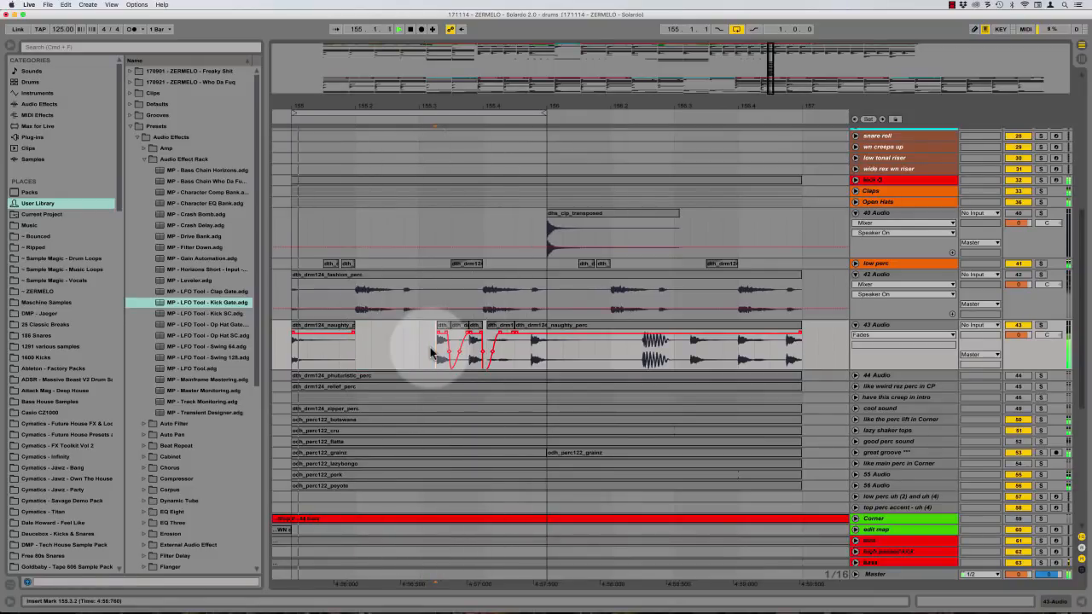
# Split the fashion_perc clip on track 42 just before its hit near 155.4.4 and at 156.1.1
pyautogui.click(627, 302)
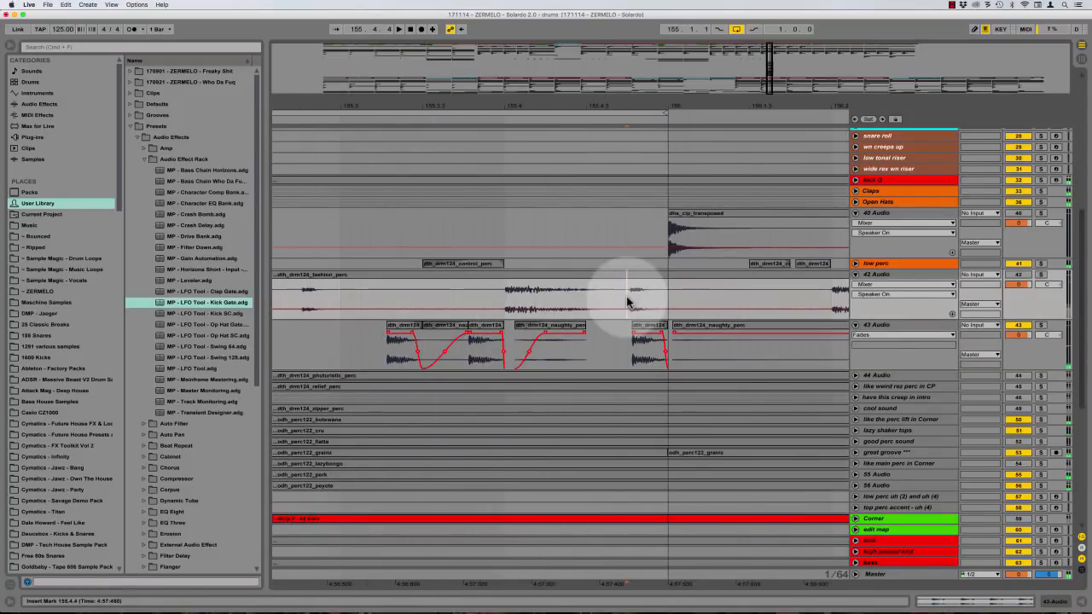
pyautogui.press('+')
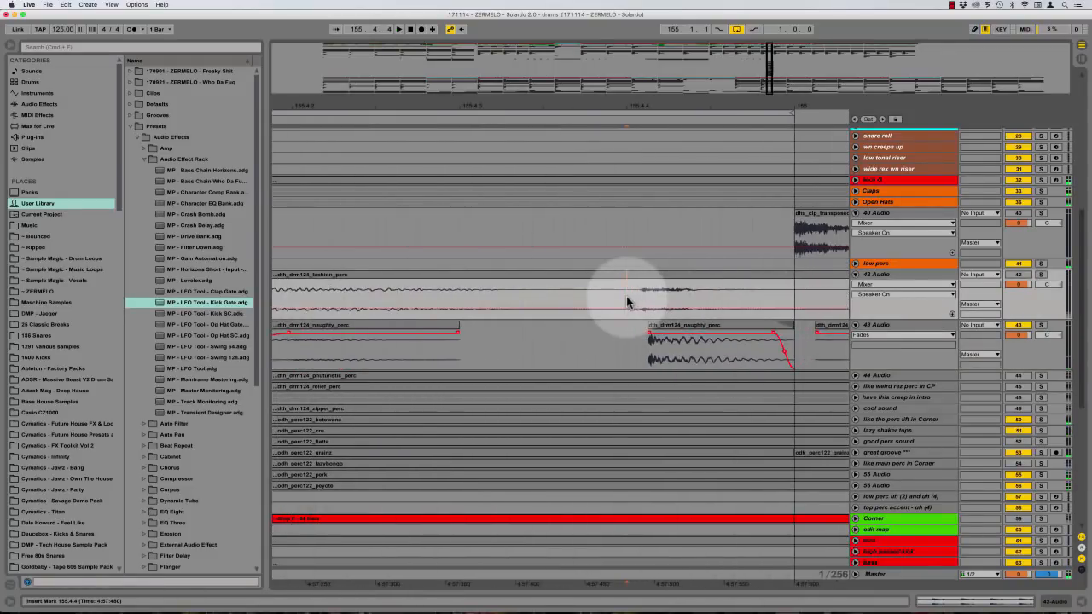
pyautogui.press('+')
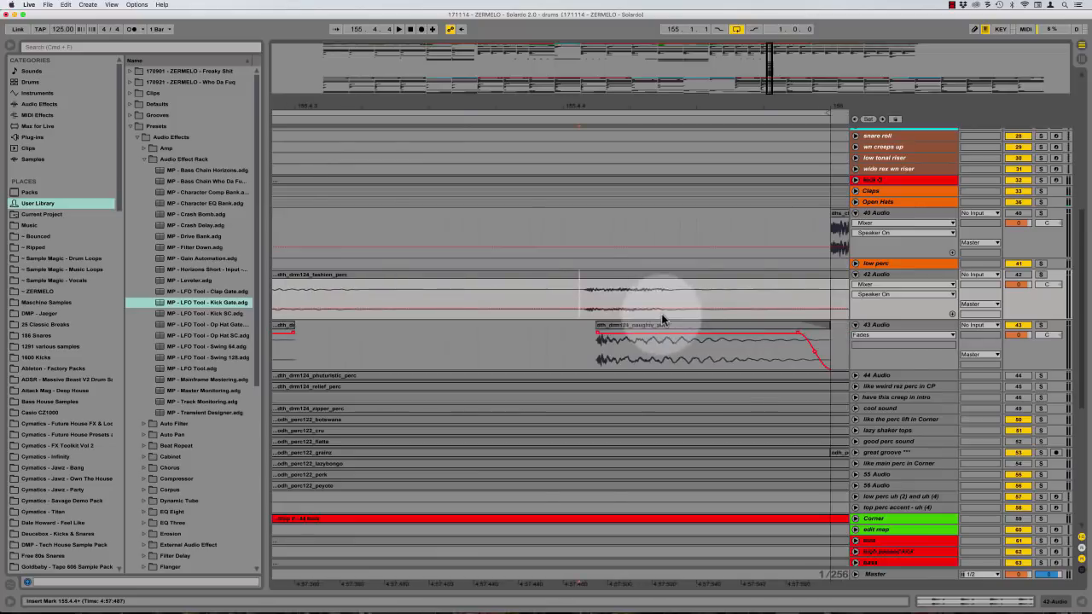
pyautogui.moveTo(580, 302); pyautogui.dragTo(548, 302)
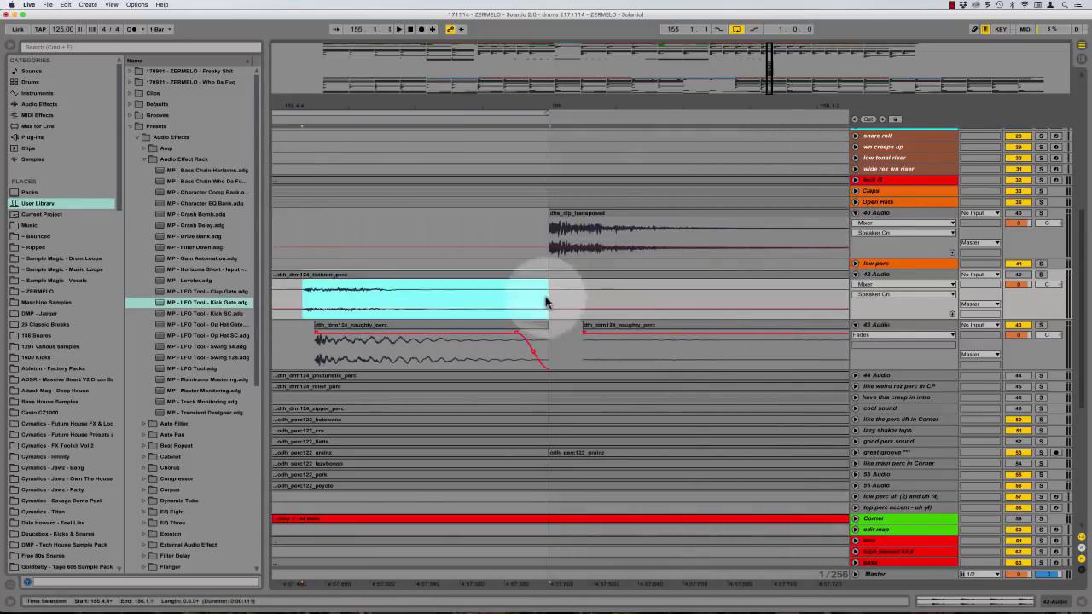
pyautogui.press('super+e')
pyautogui.click(548, 284)
# Create fade-outs on the short fashion_perc slices on track 42 between 155.3 and 156
pyautogui.press('-')
pyautogui.click(645, 275)
pyautogui.moveTo(607, 266); pyautogui.dragTo(460, 285)
pyautogui.press('super+alt+f')
pyautogui.moveTo(613, 285); pyautogui.dragTo(665, 286)
pyautogui.press('super+alt+f')
pyautogui.moveTo(684, 293); pyautogui.dragTo(710, 288)
pyautogui.press('super+alt+f')
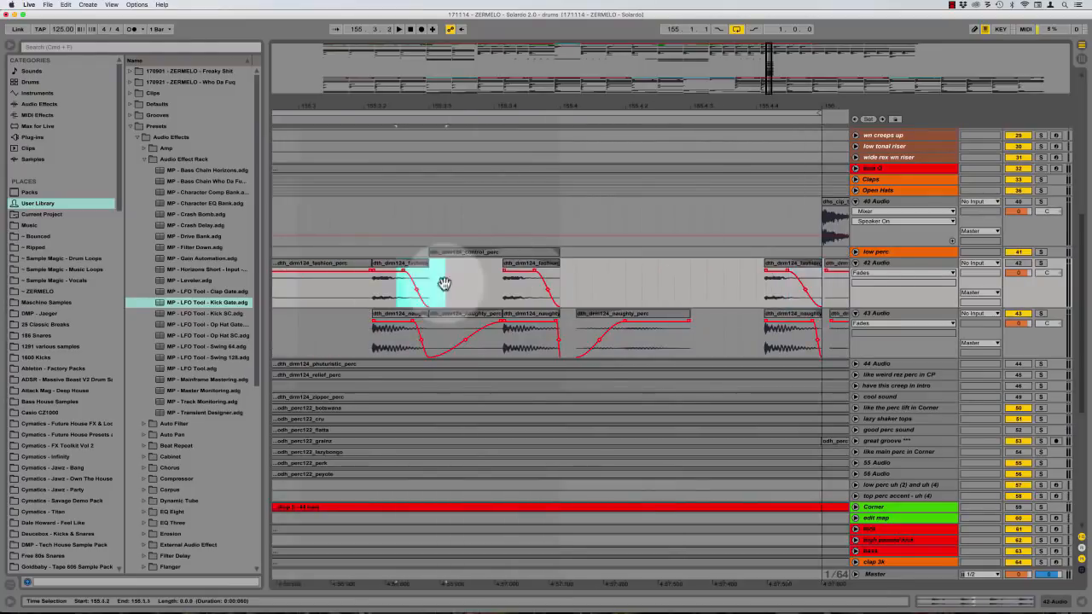
# Delete the fashion_perc audio on track 42 from 155.1.1 up to the first faded slice
pyautogui.press('-')
pyautogui.press('-')
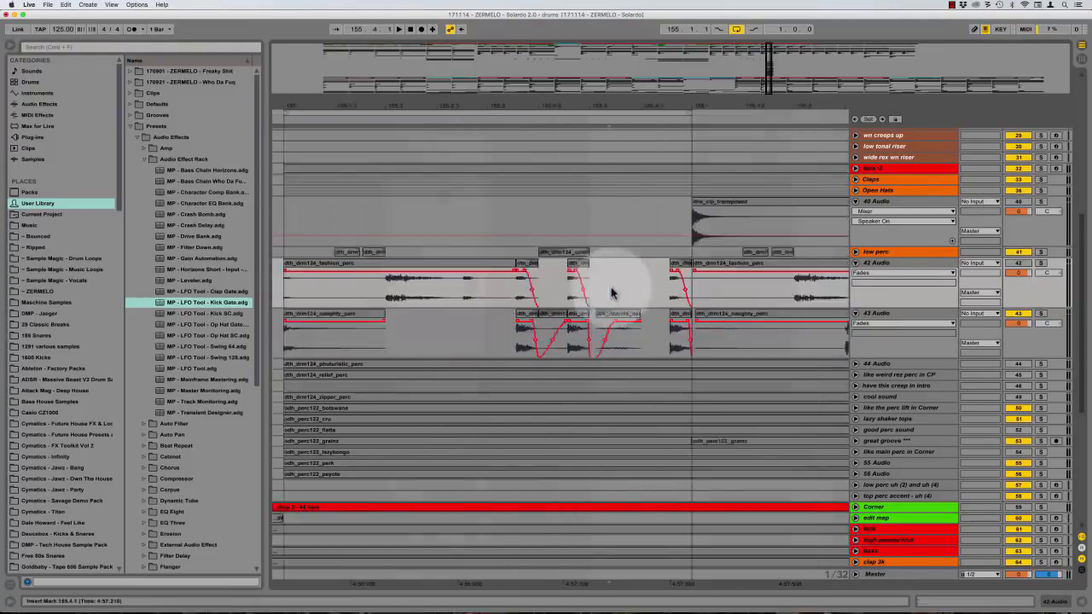
pyautogui.press('Delete')
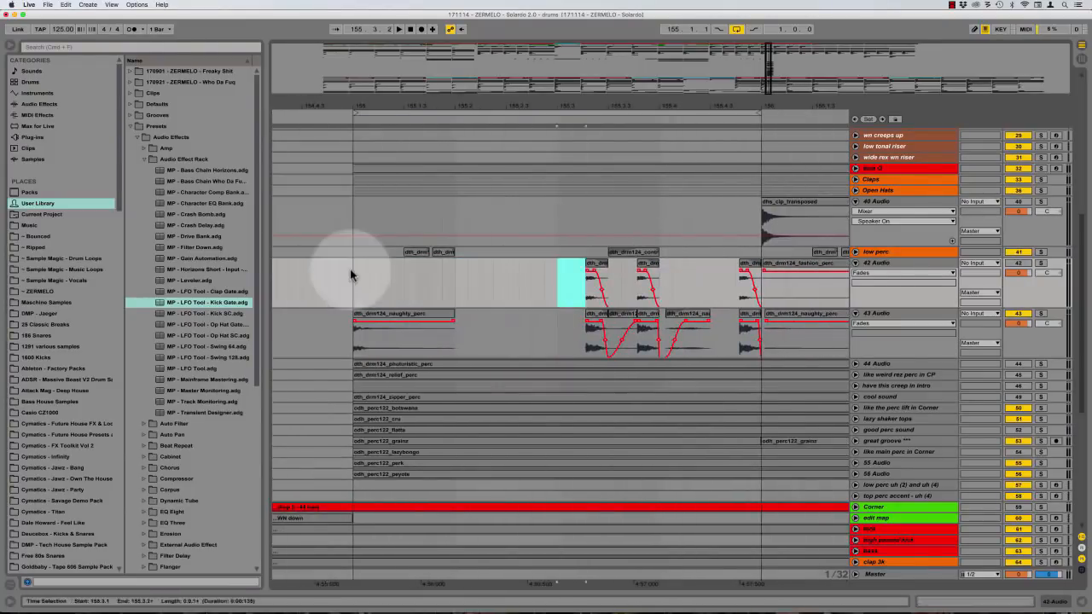
# Play the loop from 155.1.1 and compare the groove with track 42 switched off and on
pyautogui.click(351, 275)
pyautogui.press('space')
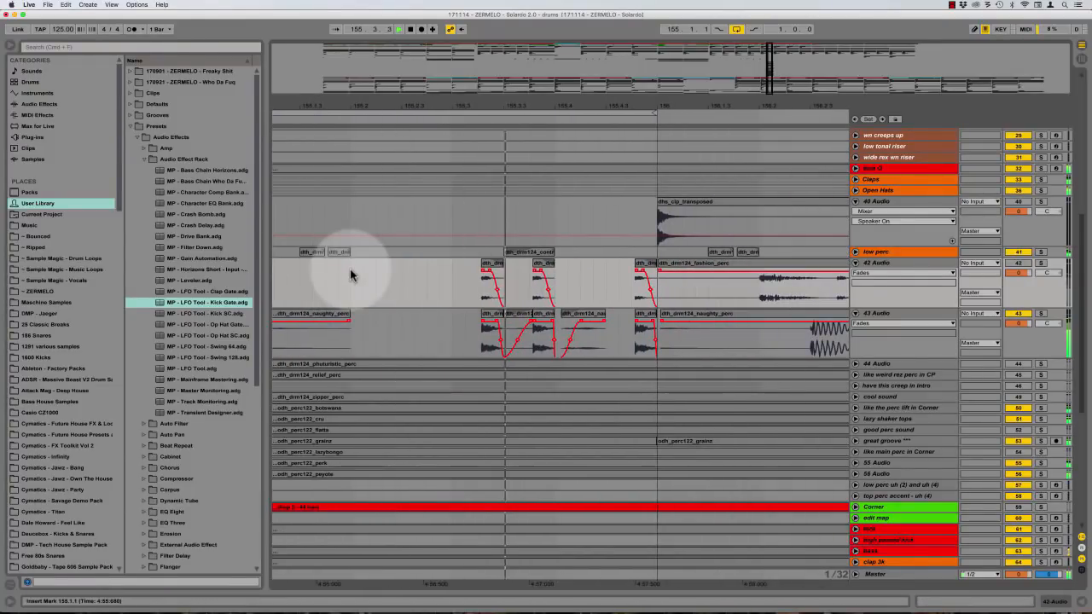
pyautogui.click(1022, 264)
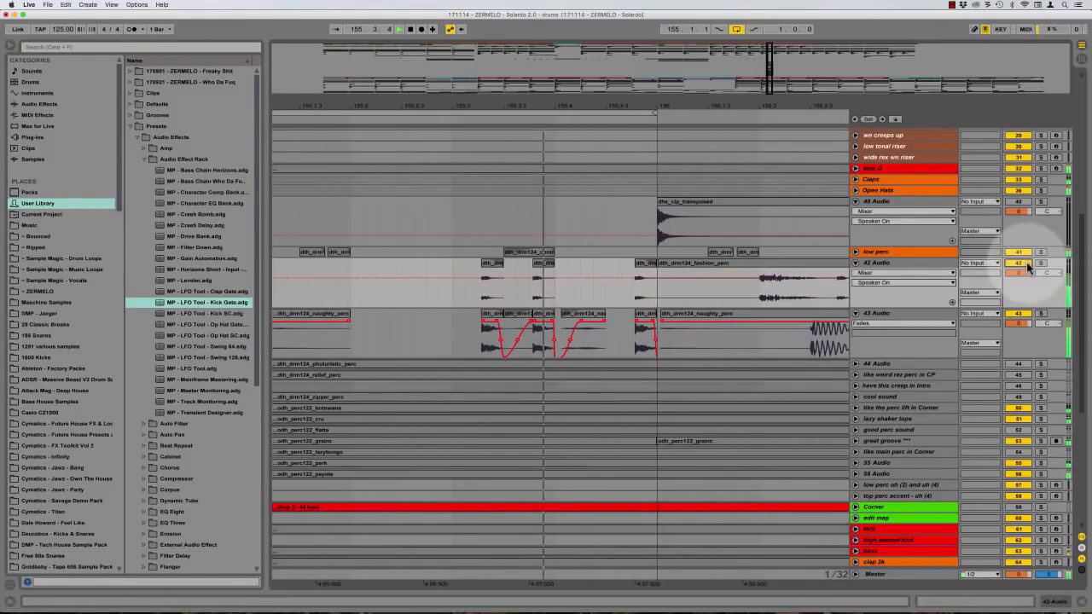
pyautogui.click(1020, 263)
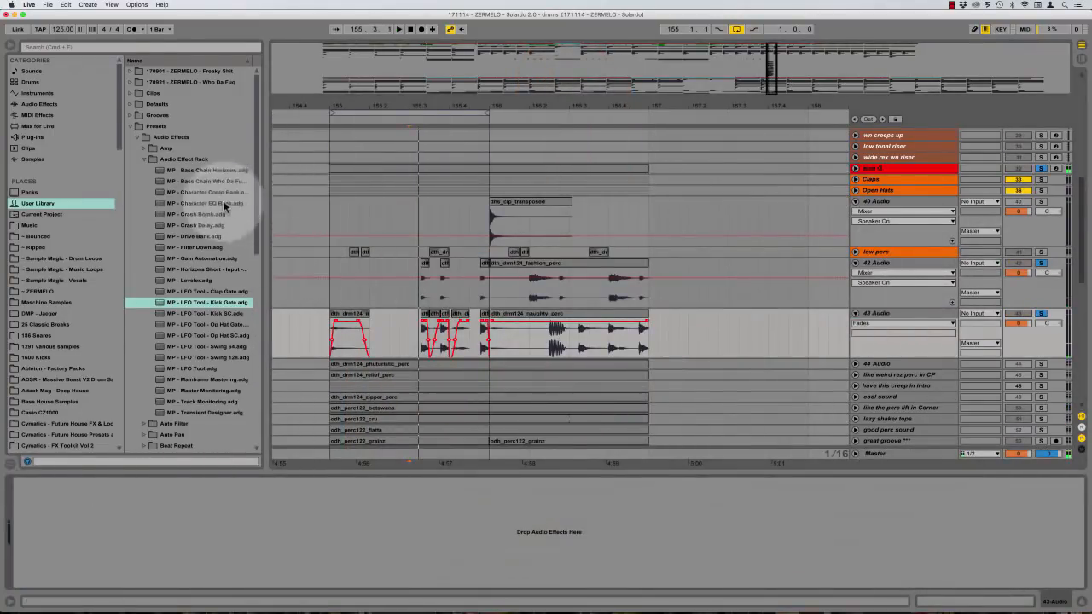
# Add the Spectrum audio effect to track 43
pyautogui.click(40, 106)
pyautogui.scroll(-10, 158, 273)
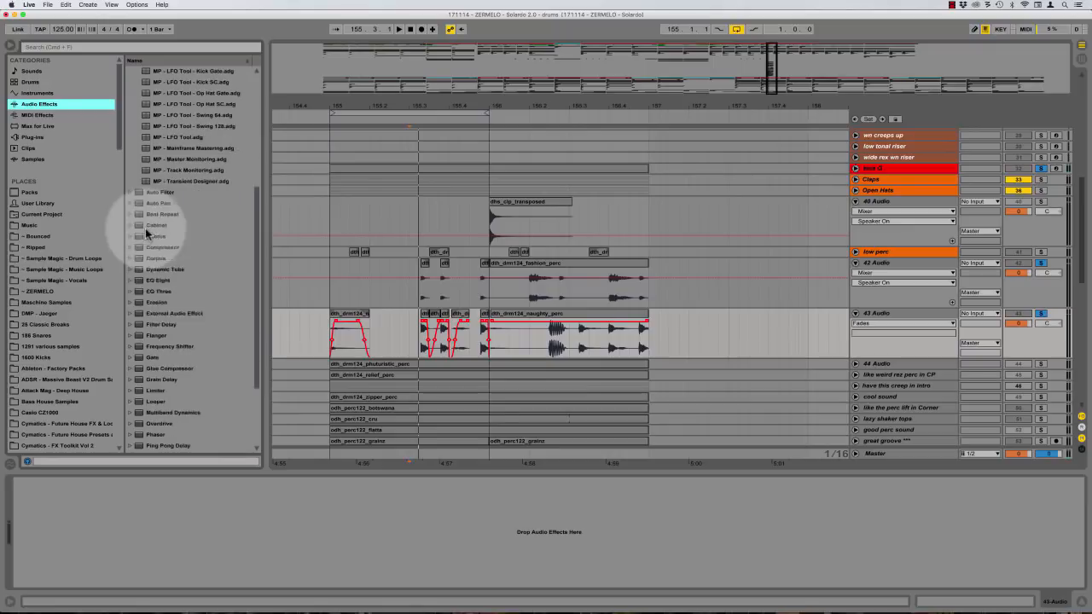
pyautogui.moveTo(170, 401); pyautogui.dragTo(467, 565)
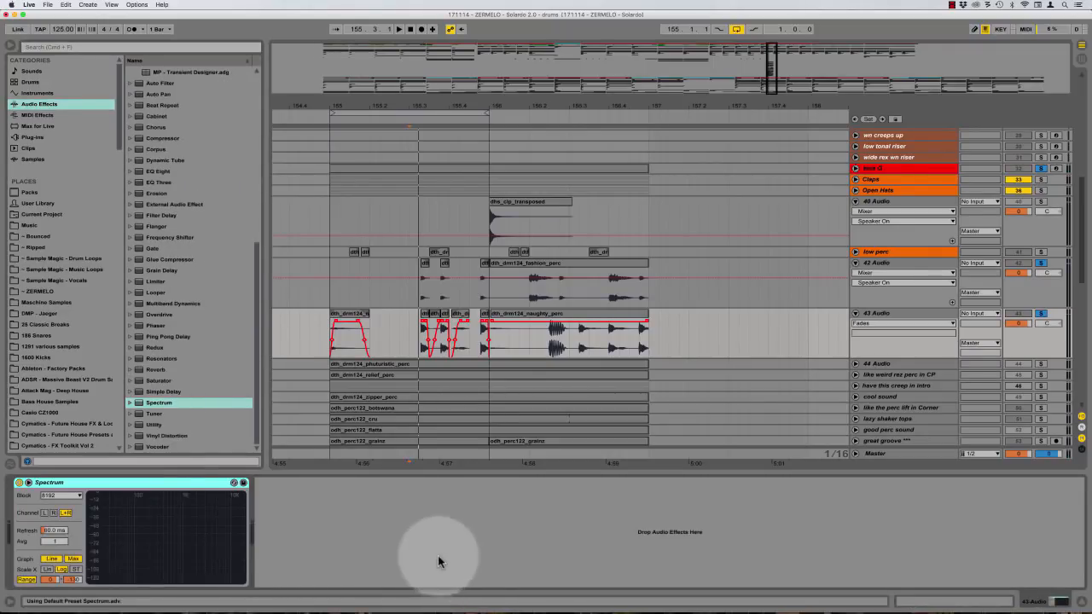
# Expand the Spectrum display and play the loop to examine the main frequency peak of track 43
pyautogui.doubleClick(162, 517)
pyautogui.press('space')
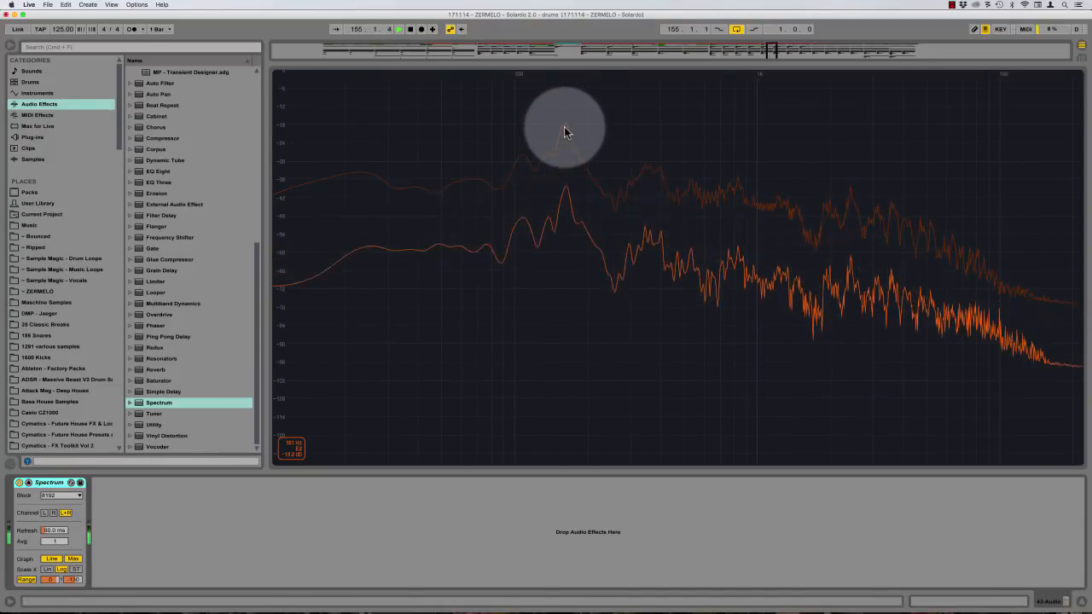
pyautogui.press('space')
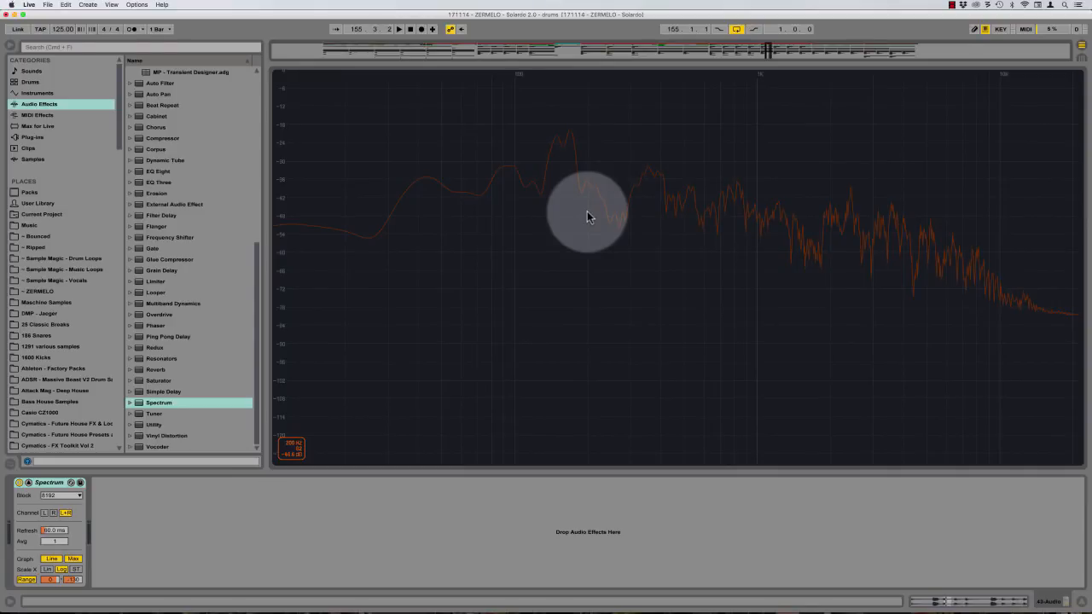
pyautogui.press('space')
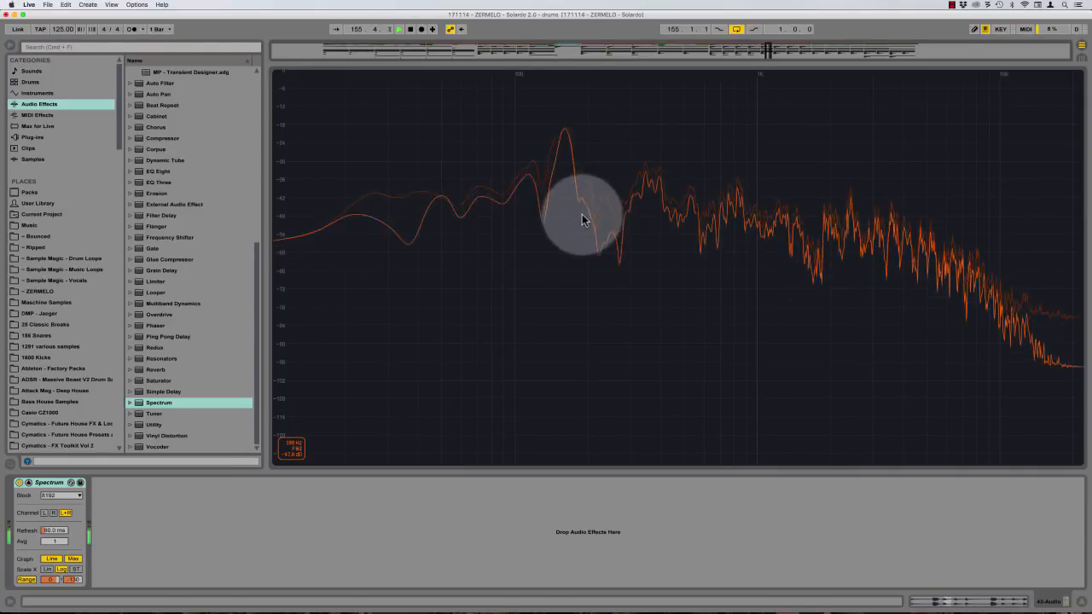
pyautogui.doubleClick(583, 197)
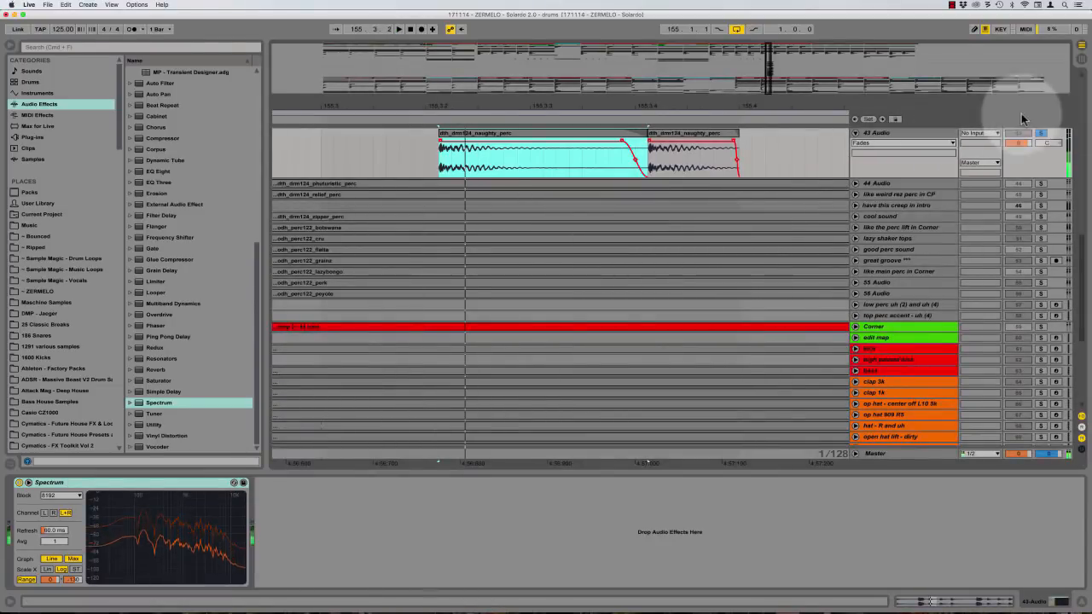
# Audition the naughty_perc slices on track 43 around 155.3.2 and inspect their waveforms closely
pyautogui.scroll(5, 591, 220)
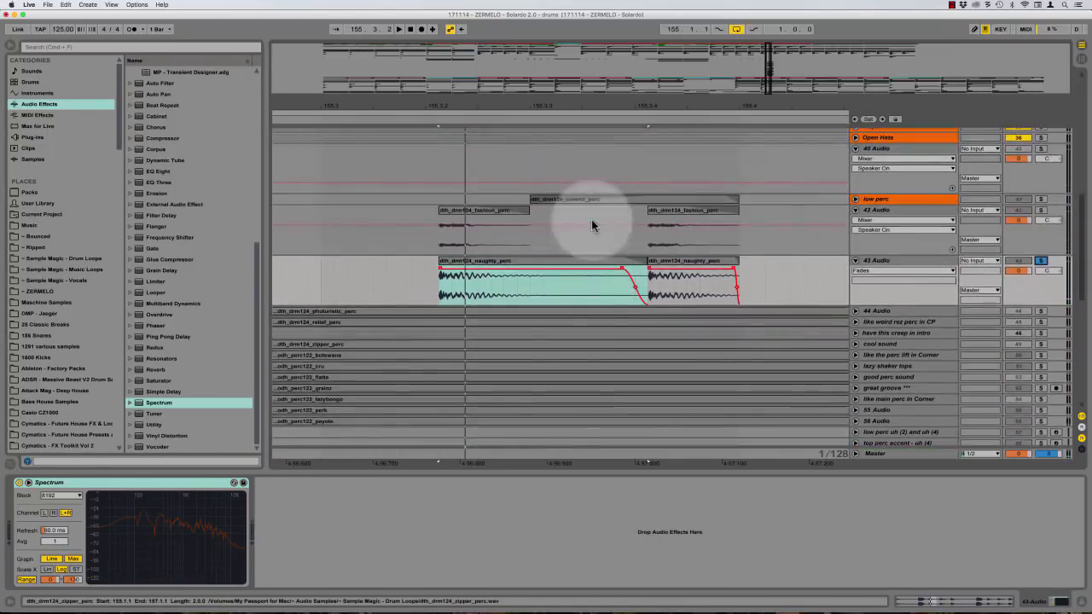
pyautogui.click(520, 279)
pyautogui.press('space')
pyautogui.click(432, 288)
pyautogui.press('space')
pyautogui.press('-')
pyautogui.press('-')
pyautogui.press('-')
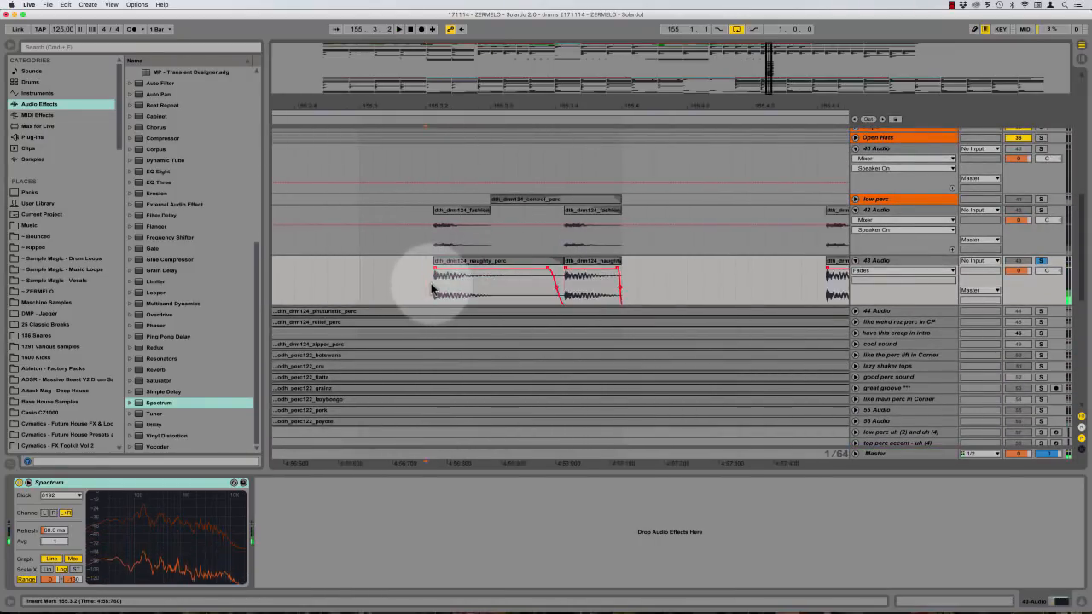
pyautogui.press('+')
pyautogui.press('+')
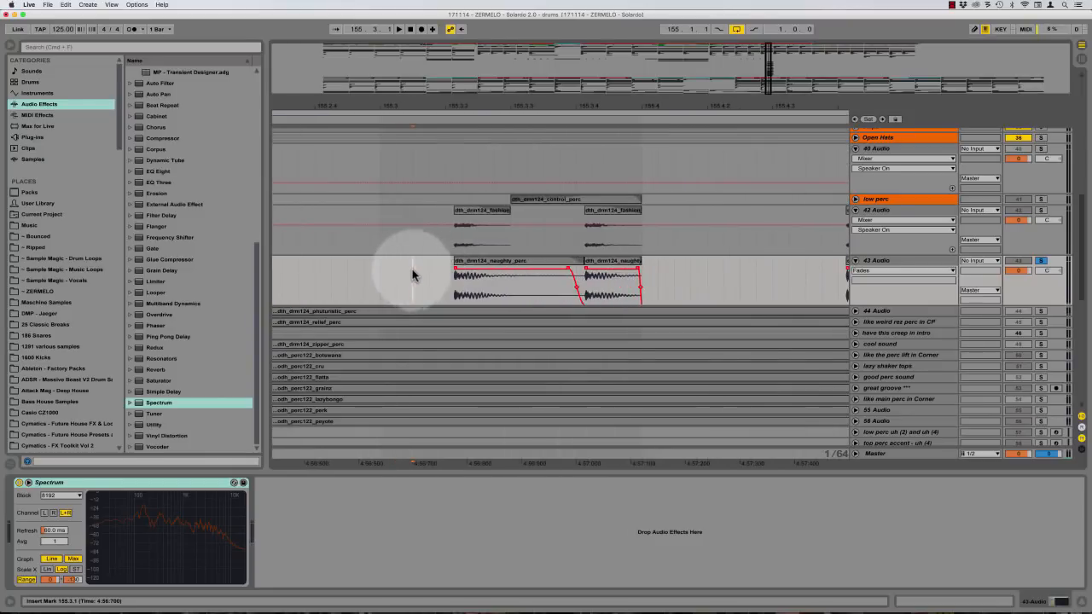
pyautogui.click(491, 265)
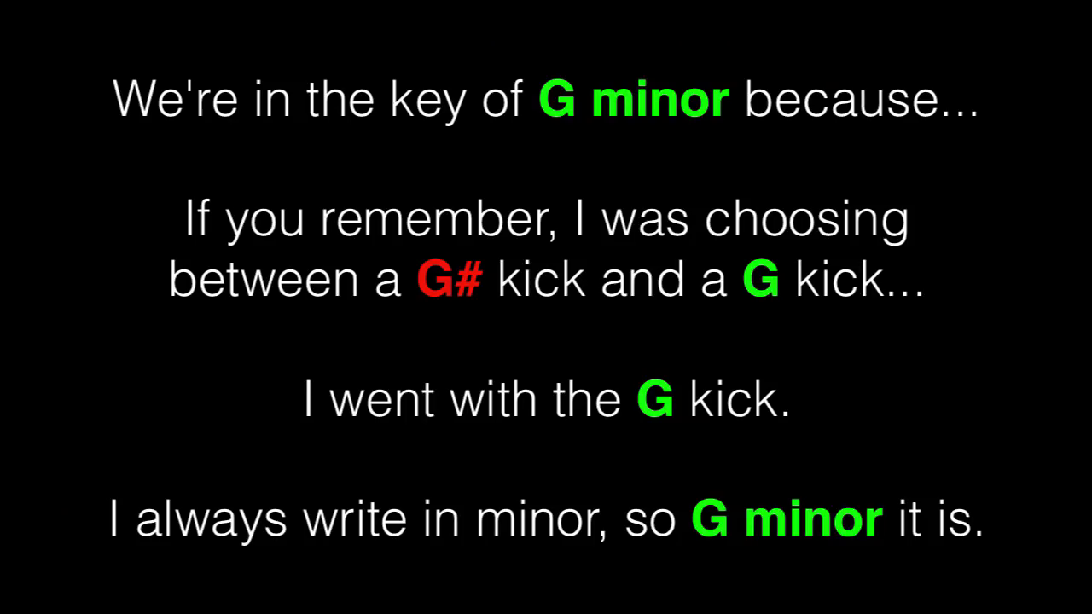
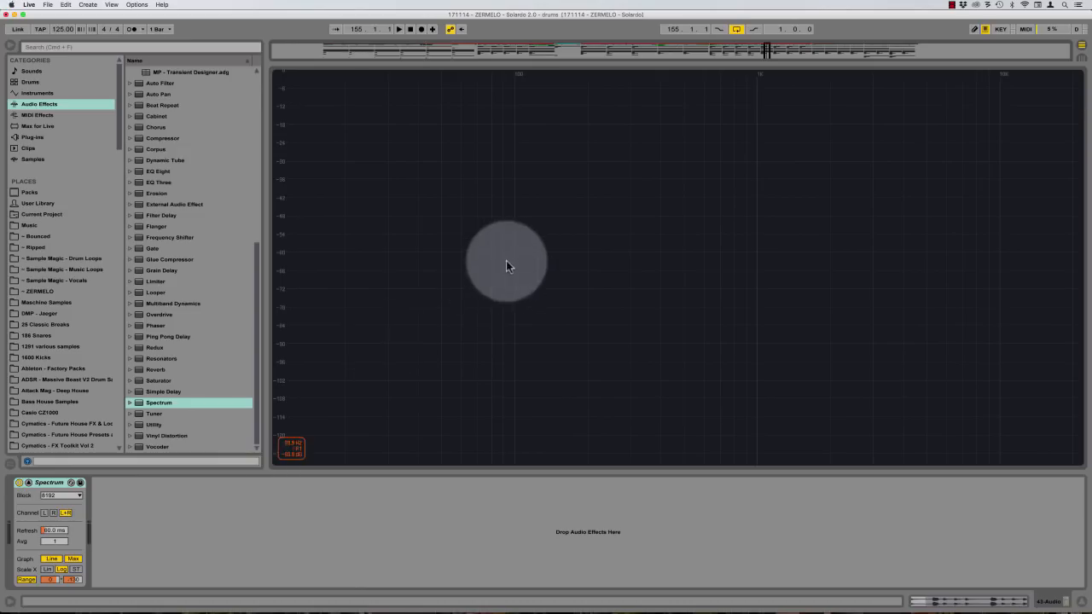
# Check the first naughty_perc slice at 155.1.1 in Spectrum and open its clip settings
pyautogui.press('space')
pyautogui.doubleClick(564, 133)
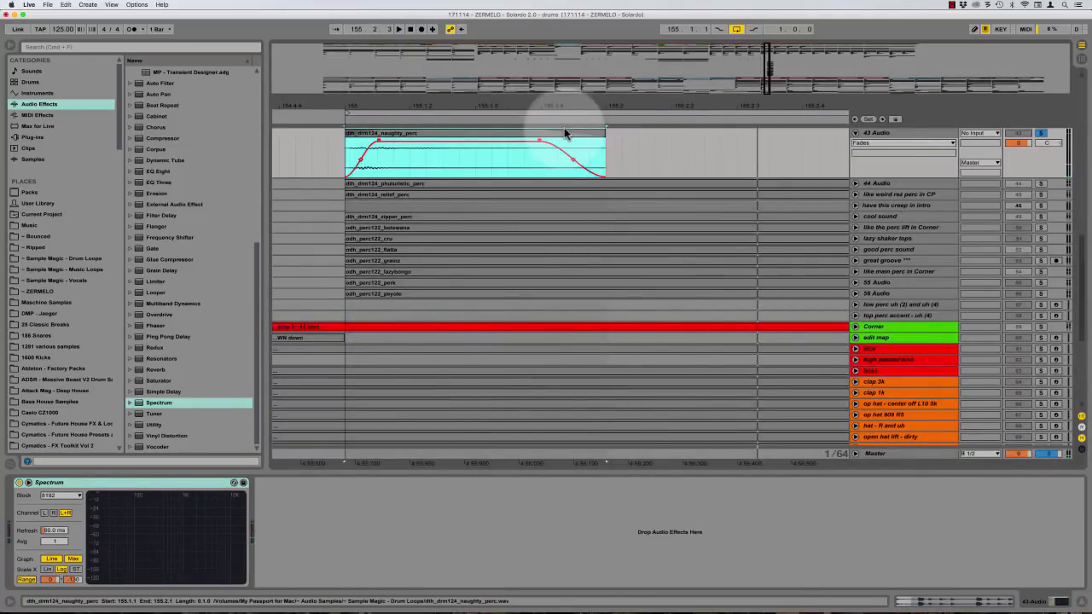
pyautogui.doubleClick(523, 134)
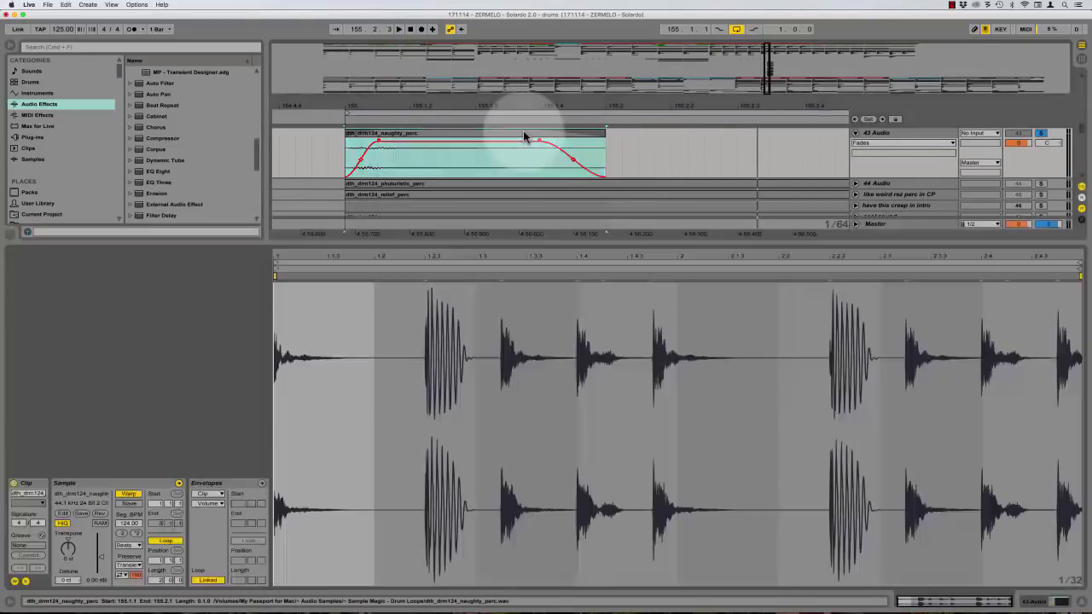
# Shorten the naughty_perc slice at 155.3.2 on track 43 so it ends just before the 155.3.4 hit
pyautogui.click(608, 177)
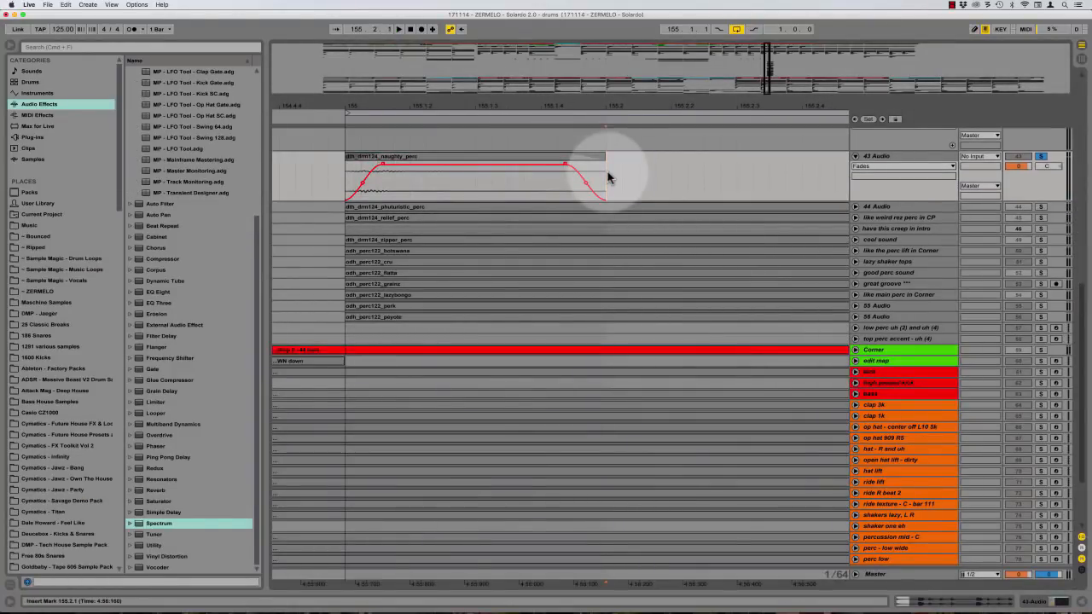
pyautogui.press('-')
pyautogui.press('-')
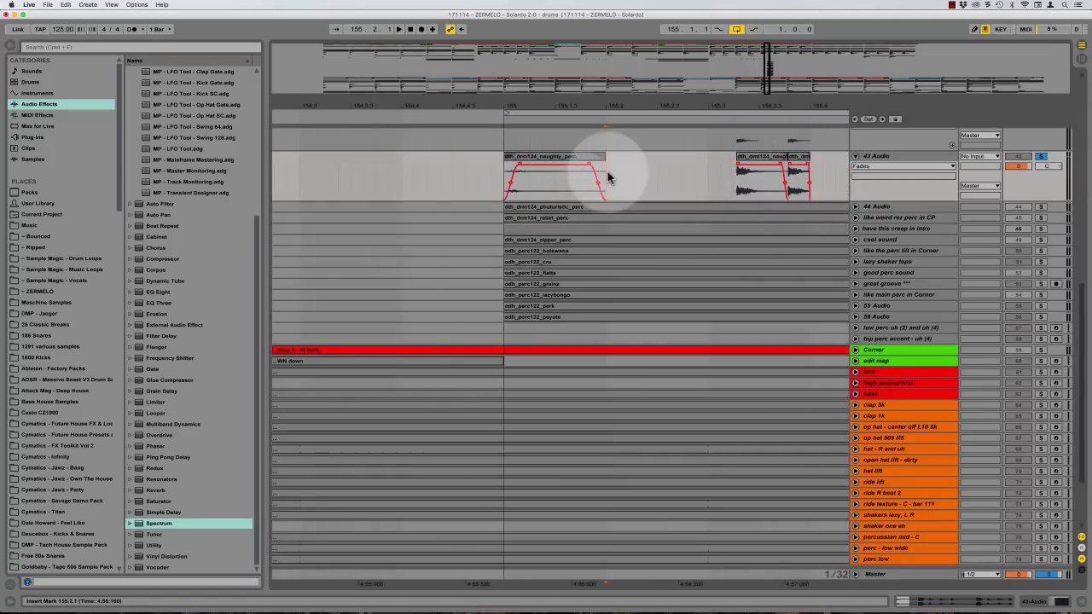
pyautogui.hscroll(5, 703, 179)
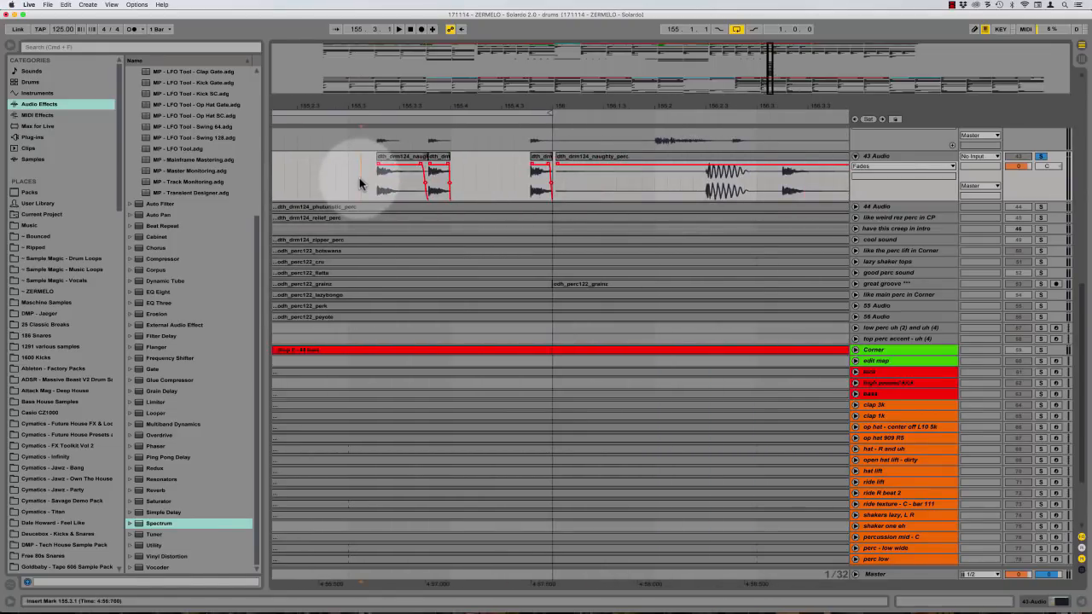
pyautogui.press('+')
pyautogui.press('+')
pyautogui.click(455, 159)
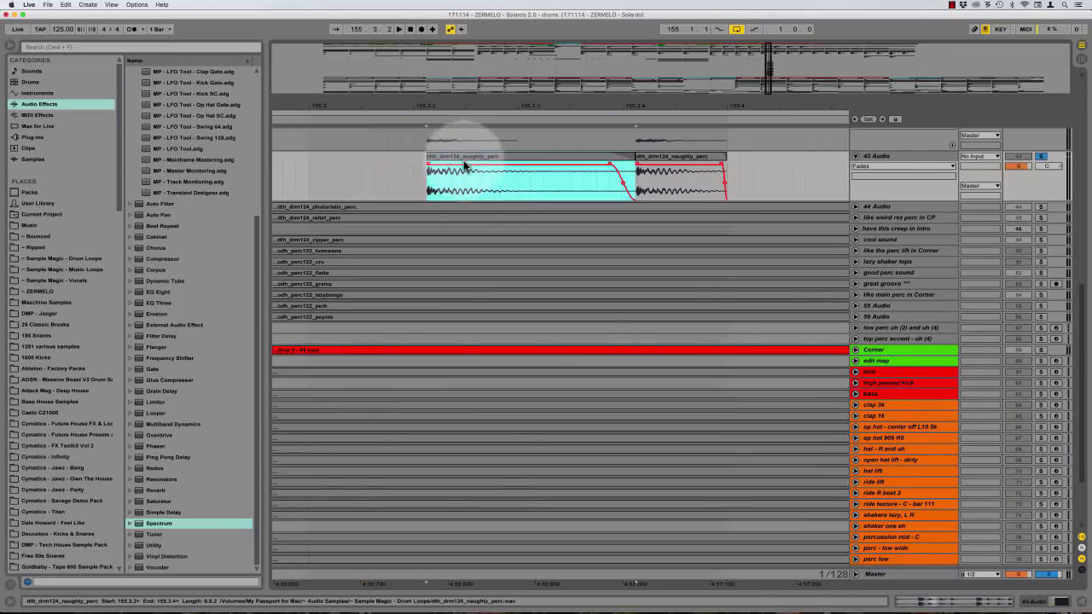
pyautogui.hscroll(2, 461, 171)
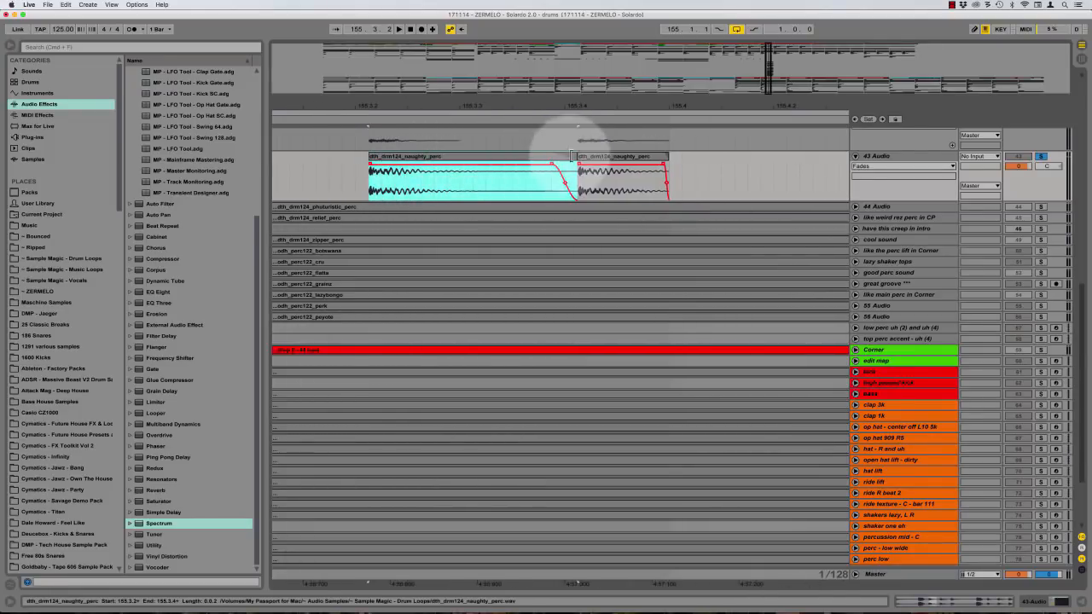
pyautogui.moveTo(573, 158); pyautogui.dragTo(550, 159)
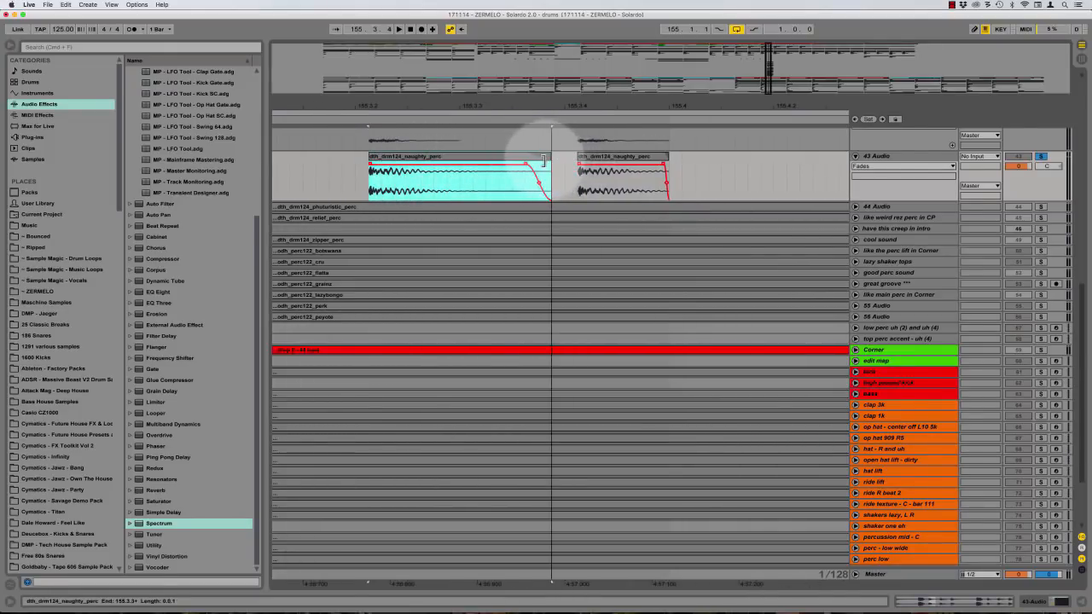
# Turn off Warp on the naughty_perc slice at 155.3.2, transpose it to -2 st and adjust its end before the next slice
pyautogui.doubleClick(479, 159)
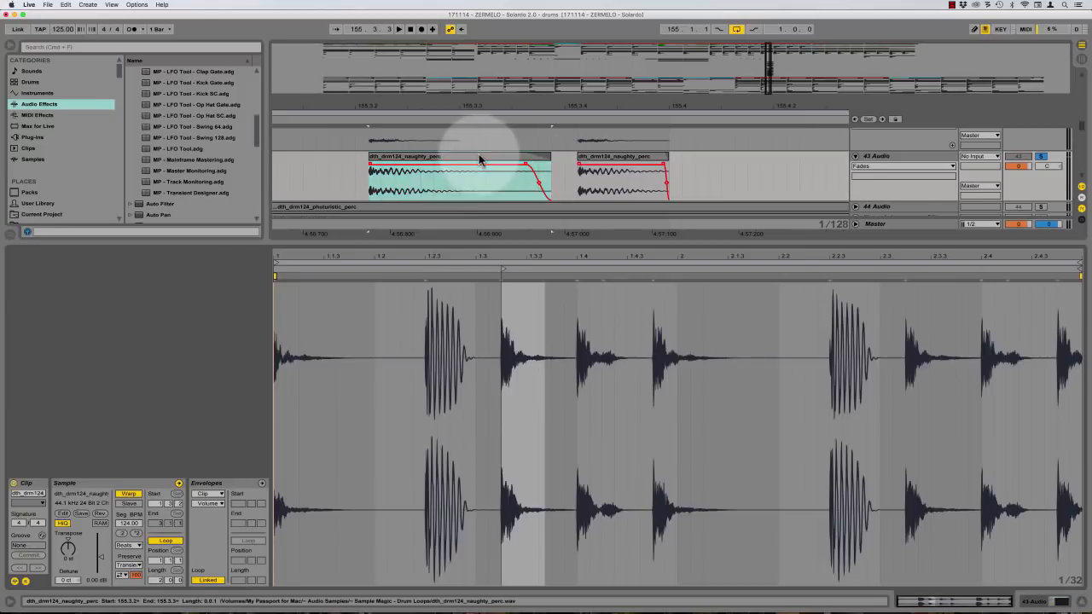
pyautogui.click(127, 494)
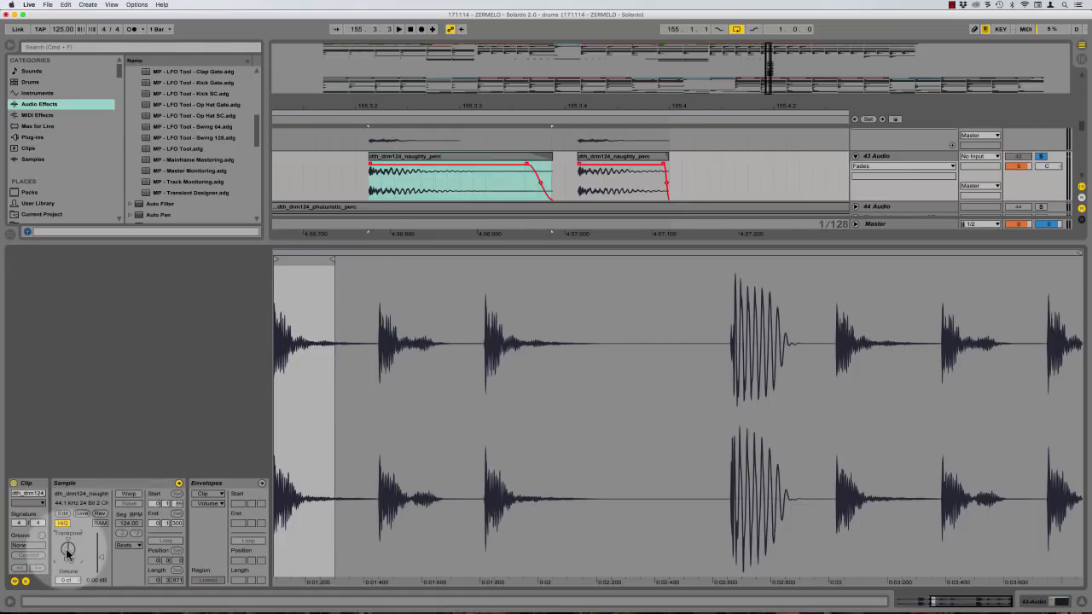
pyautogui.moveTo(66, 549); pyautogui.dragTo(67, 556)
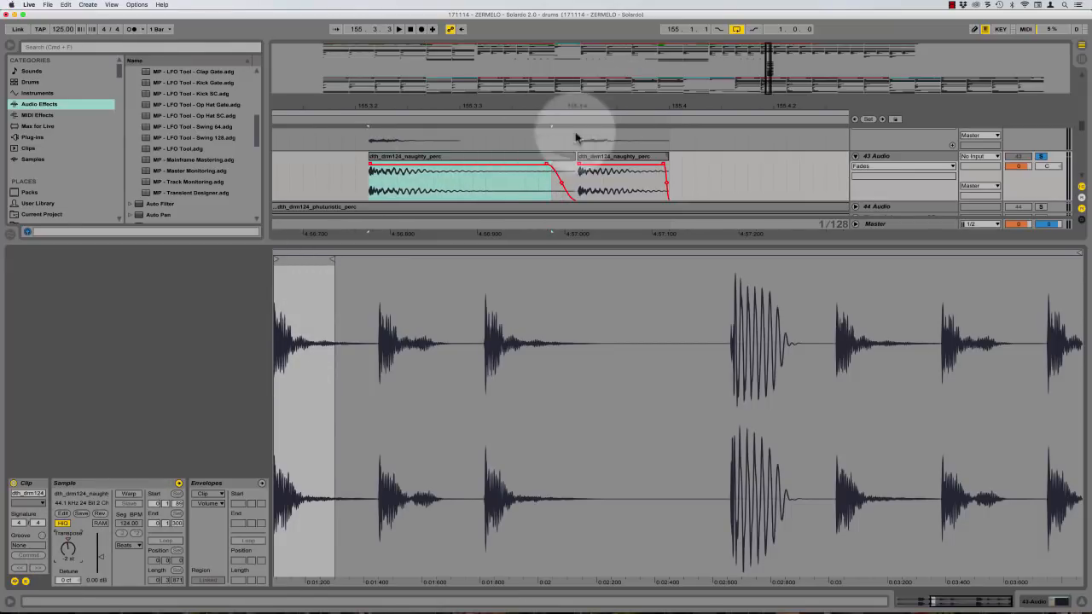
pyautogui.moveTo(573, 157); pyautogui.dragTo(561, 180)
pyautogui.click(564, 166)
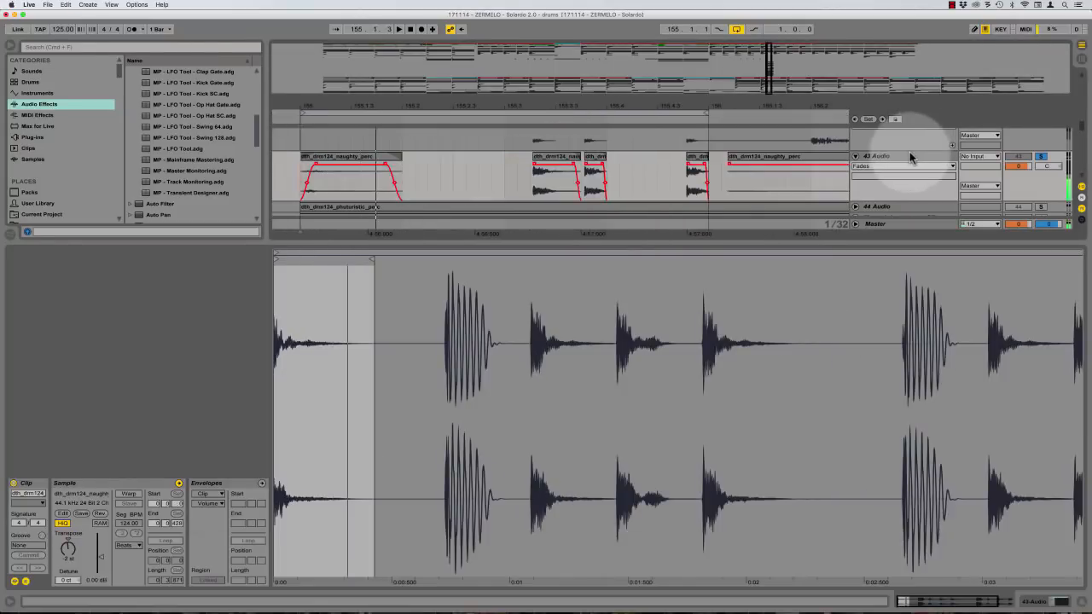
# Play the loop with track 43's Spectrum expanded to check the pitch of the transposed naughty_perc slices
pyautogui.click(909, 159)
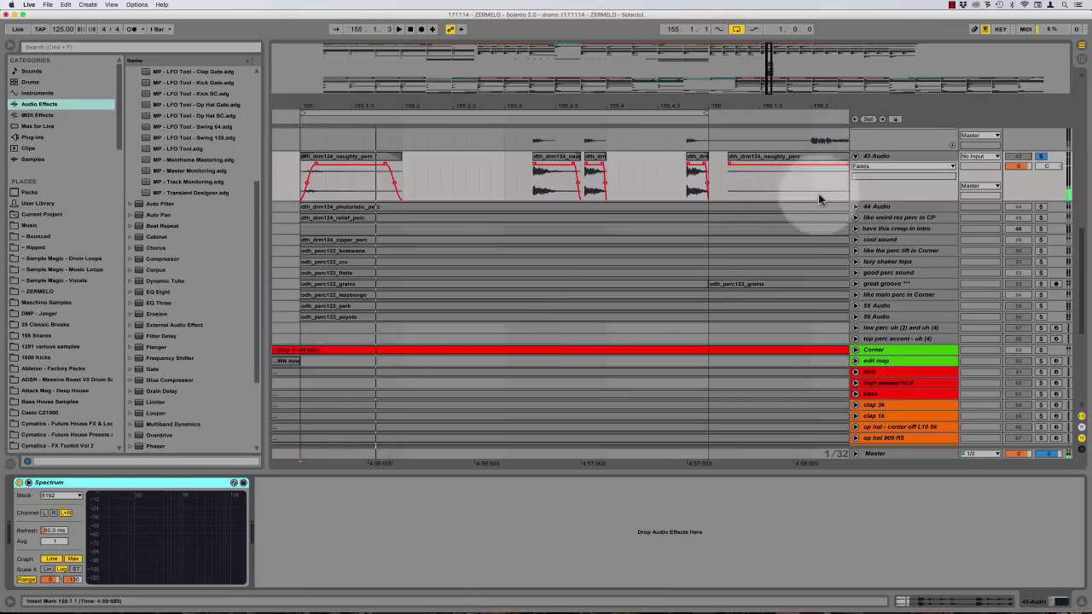
pyautogui.doubleClick(168, 536)
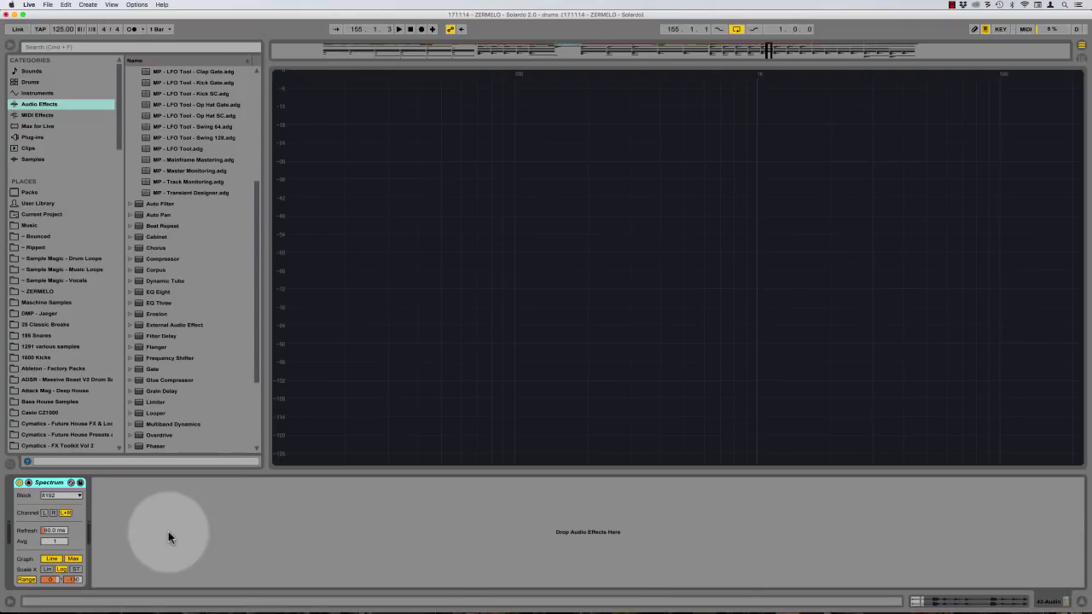
pyautogui.press('space')
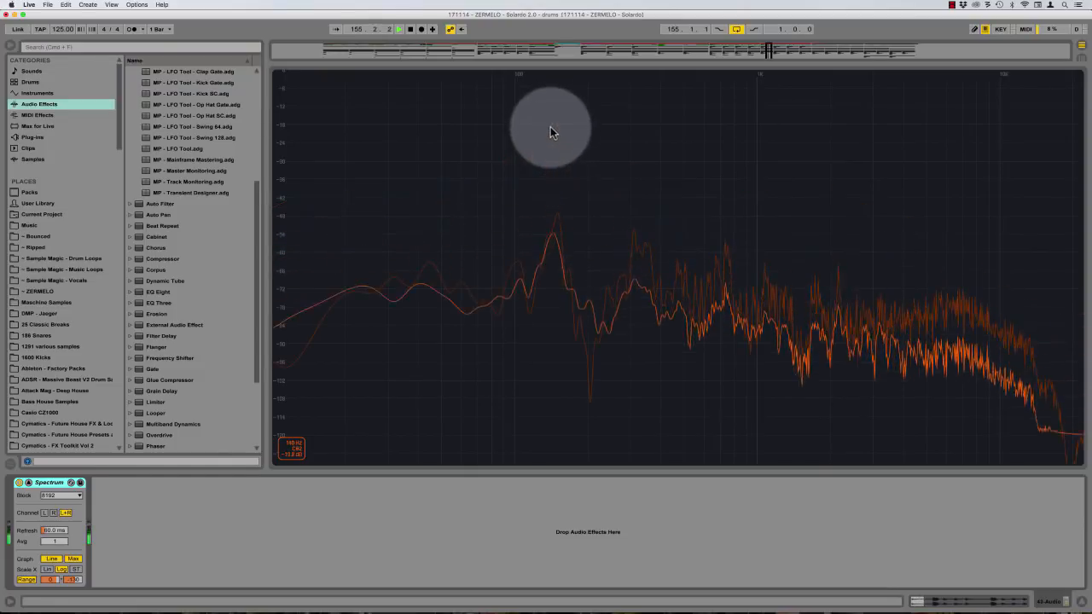
pyautogui.press('space')
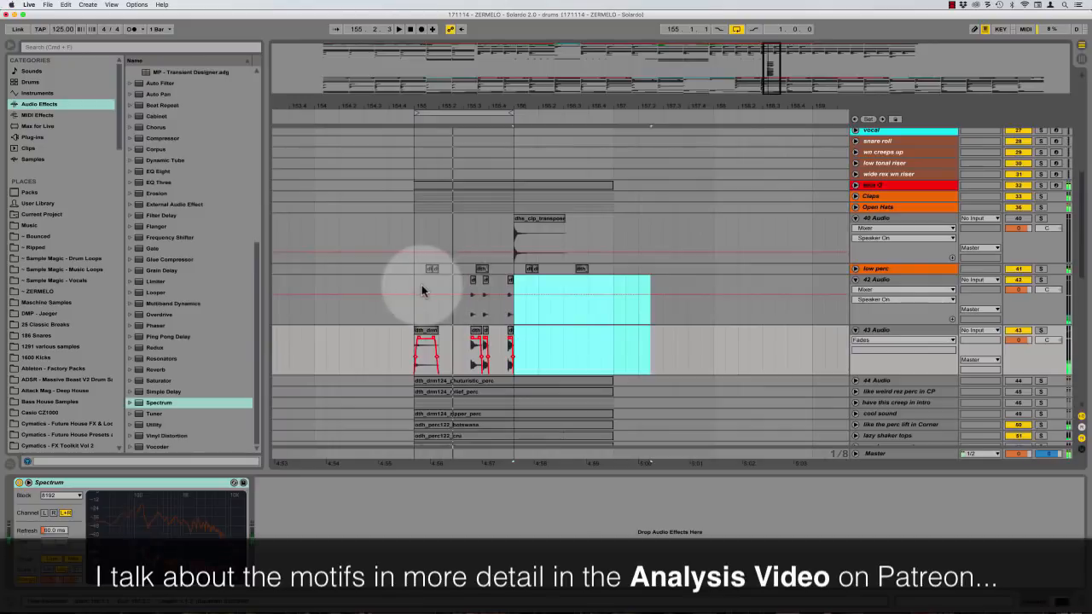
# Duplicate the bar 155 slices on tracks 42 and 43 into bar 156
pyautogui.moveTo(414, 282); pyautogui.dragTo(522, 344)
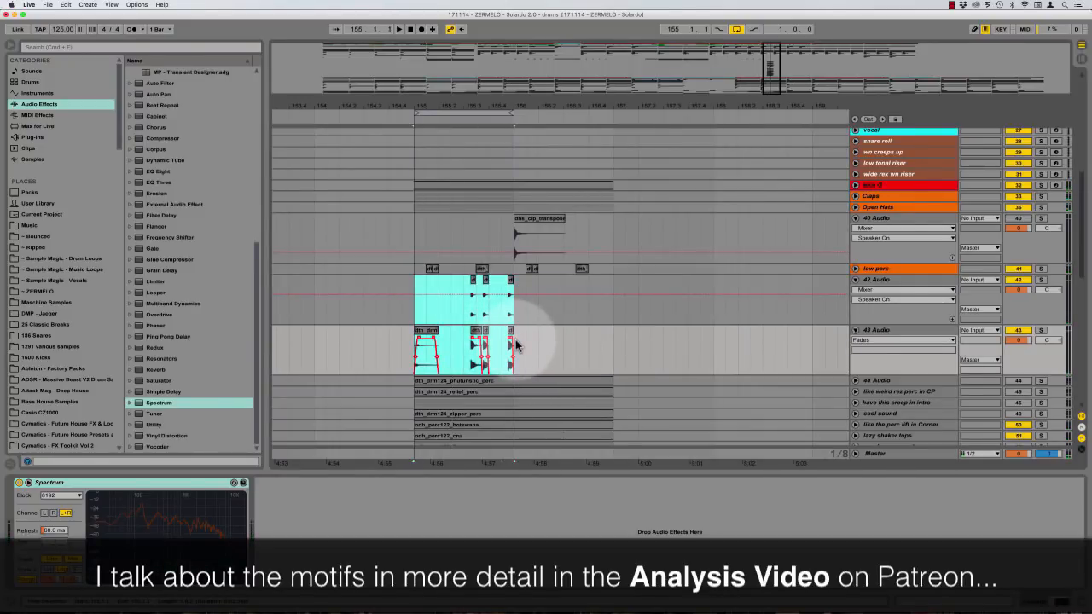
pyautogui.press('super+d')
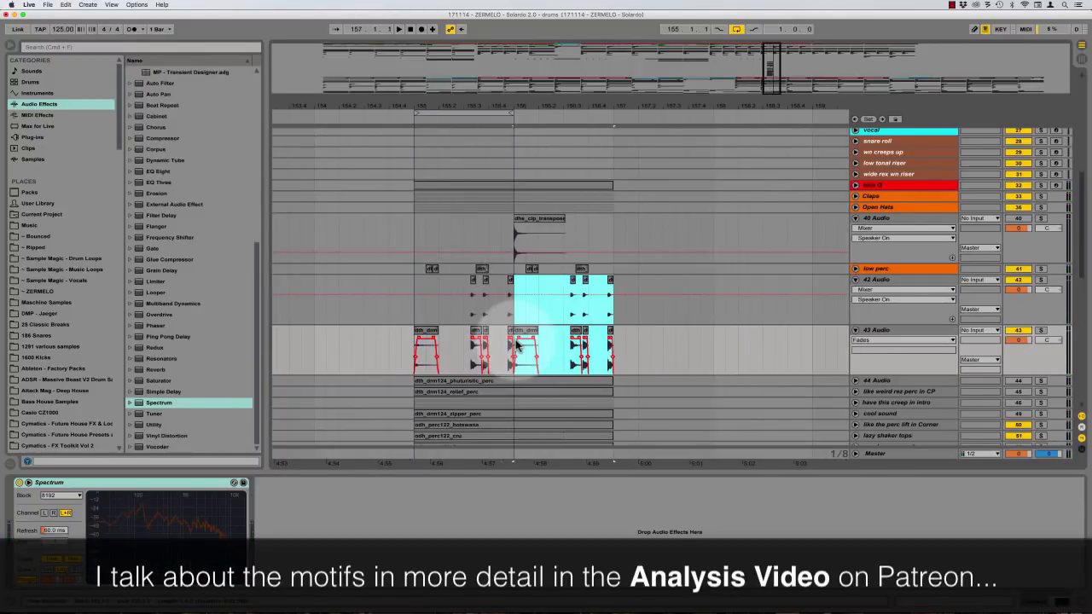
# Group tracks 42 and 43, name the group "motif 2 A" and fold all the tracks
pyautogui.click(897, 288)
pyautogui.keyDown('shift'); pyautogui.click(892, 329); pyautogui.keyUp('shift')
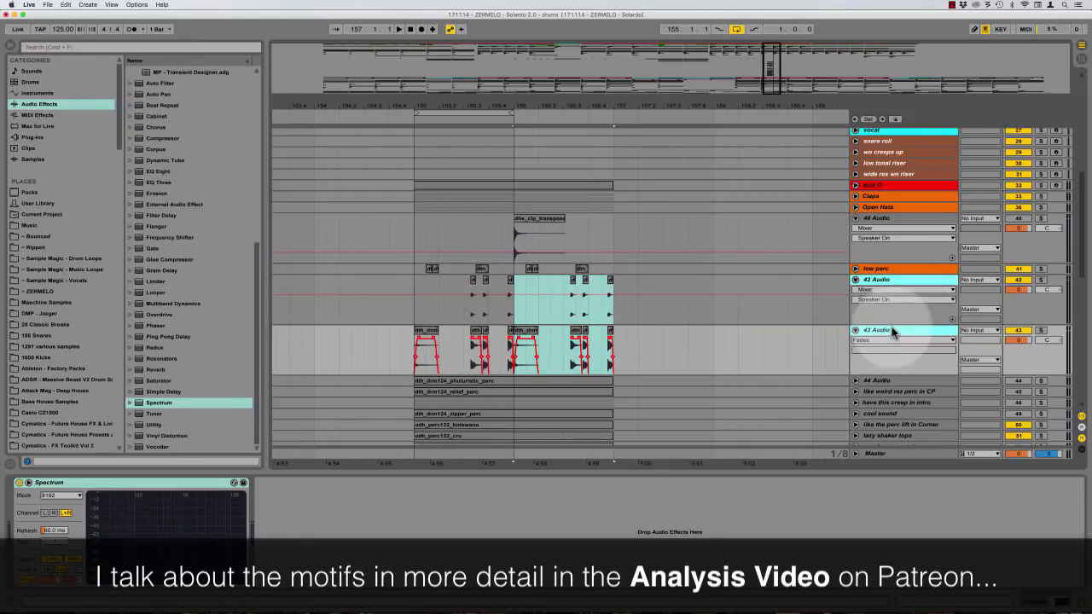
pyautogui.press('super+g')
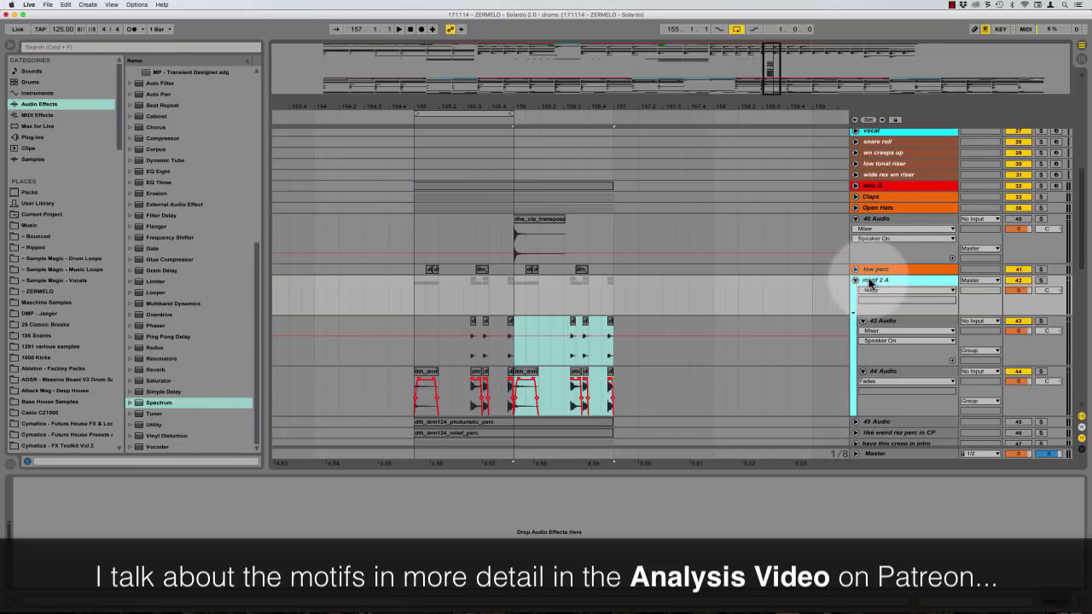
pyautogui.keyDown('alt'); pyautogui.click(857, 280); pyautogui.keyUp('alt')
pyautogui.scroll(2, 830, 267)
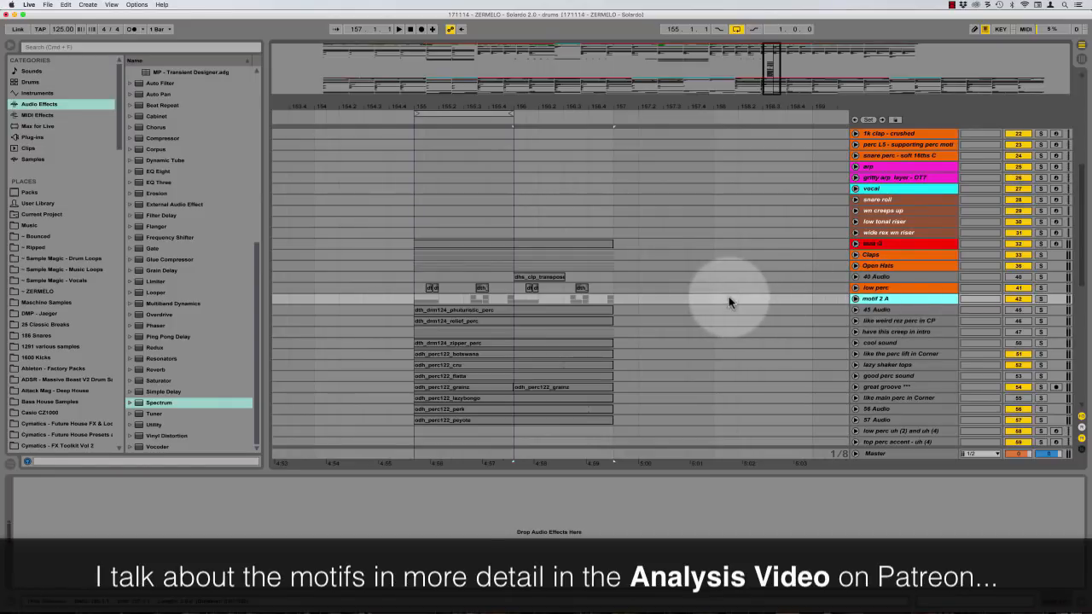
# Deactivate the motif 2 A group track and colour it orange
pyautogui.scroll(-1, 729, 296)
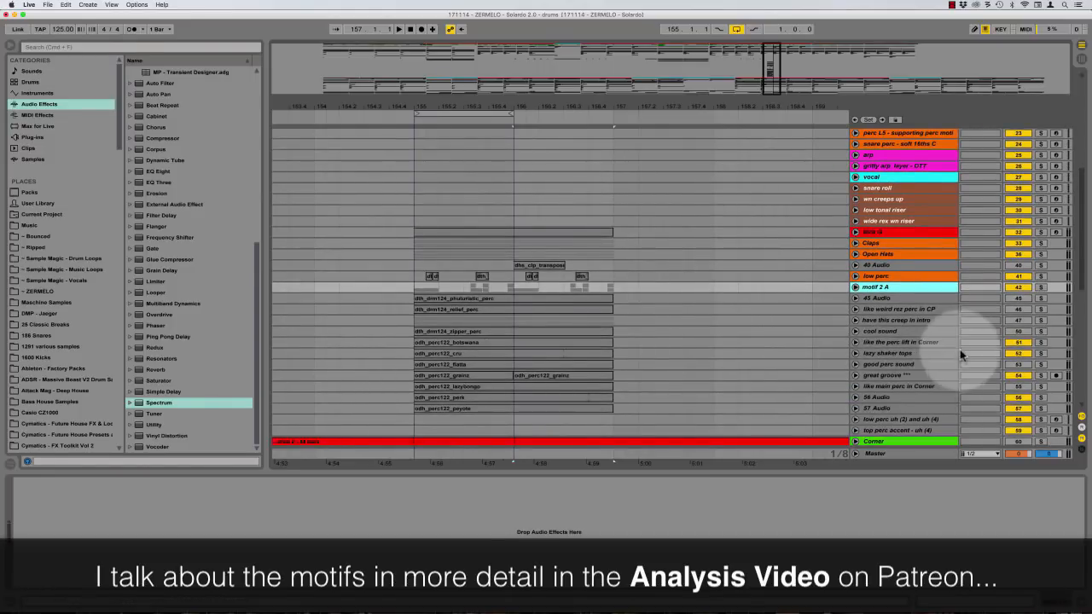
pyautogui.click(1015, 287)
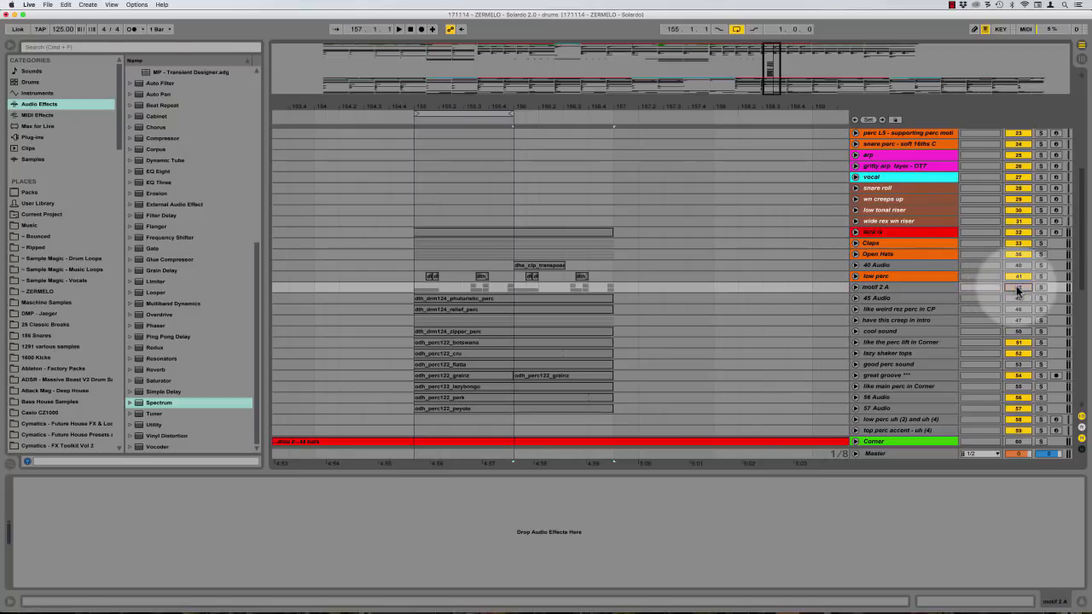
pyautogui.rightClick(885, 288)
pyautogui.click(895, 394)
# Play the groove from 155.1.1, then solo tracks 56 and 57 to hear them together
pyautogui.click(391, 186)
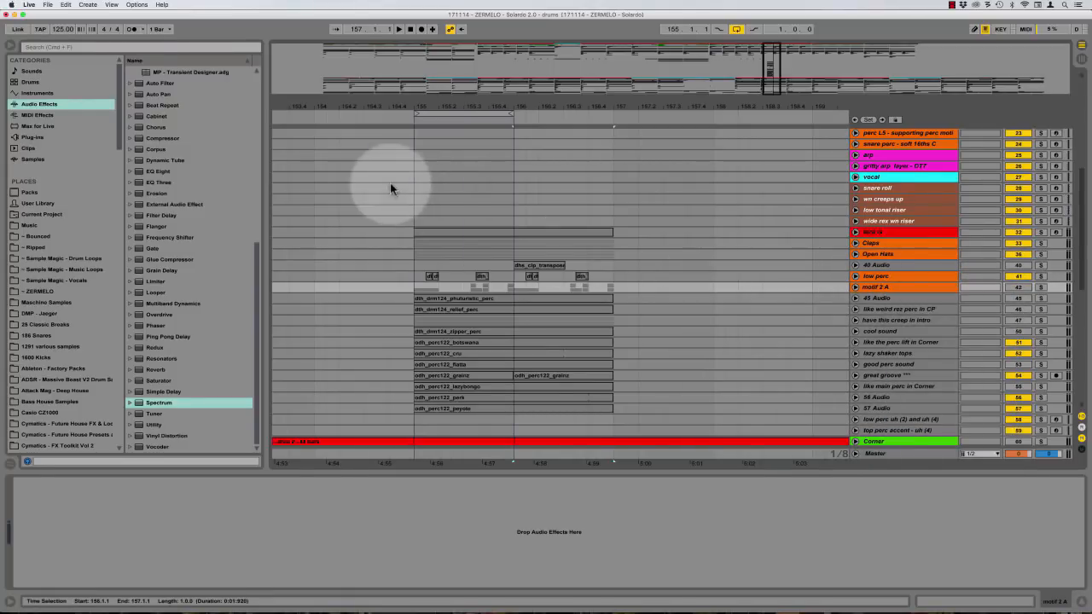
pyautogui.click(413, 194)
pyautogui.press('space')
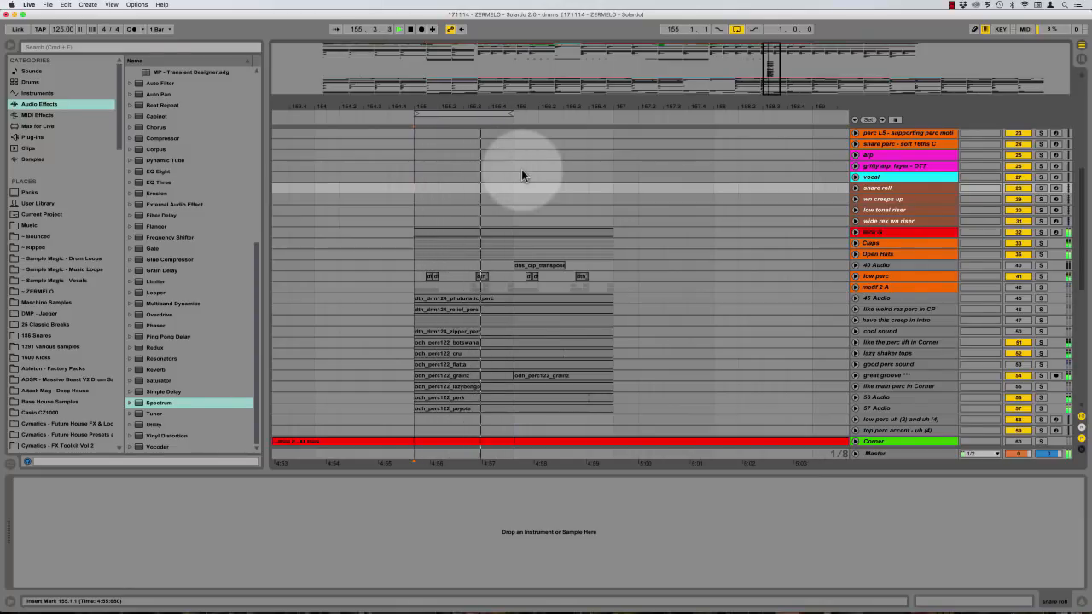
pyautogui.press('space')
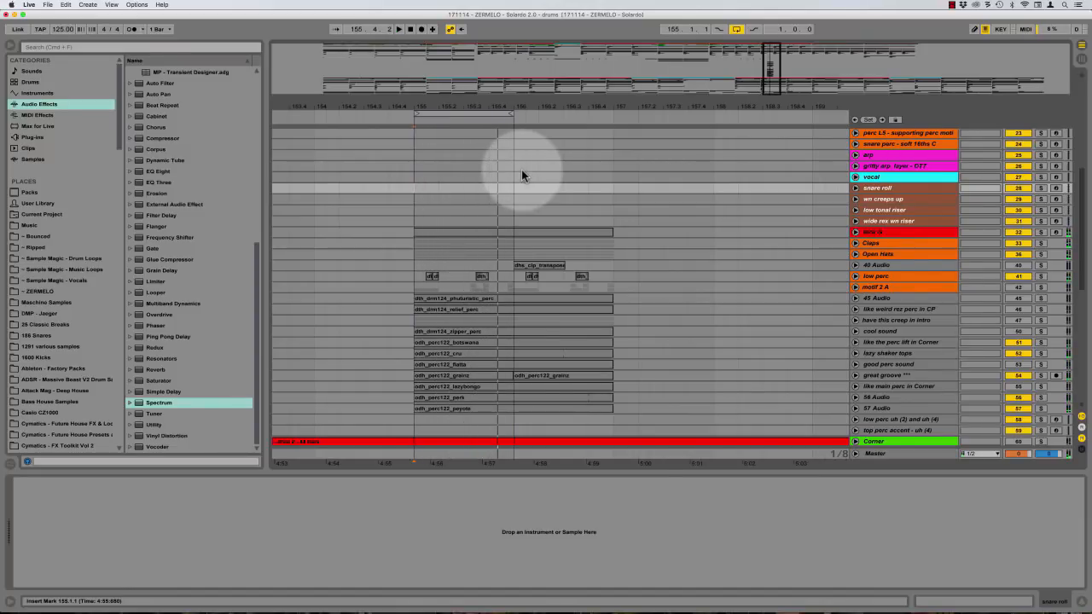
pyautogui.press('space')
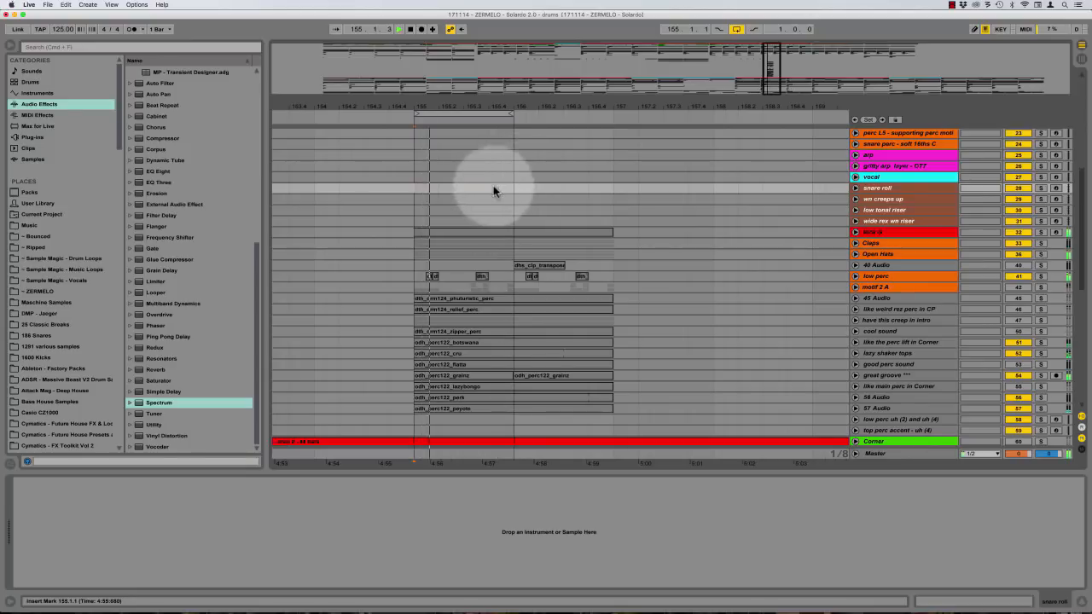
pyautogui.click(1040, 396)
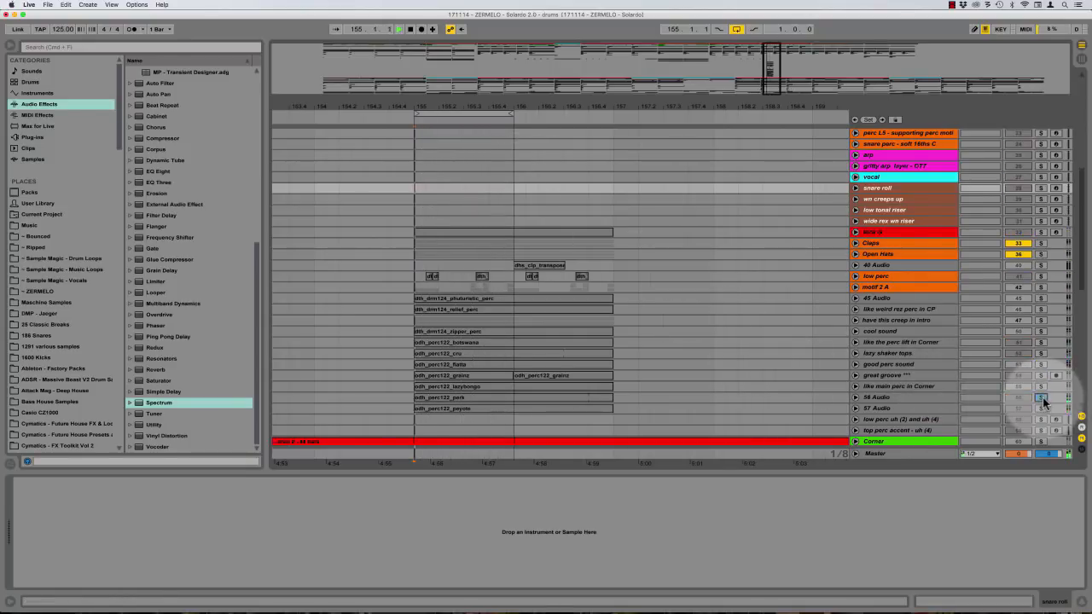
pyautogui.click(1040, 408)
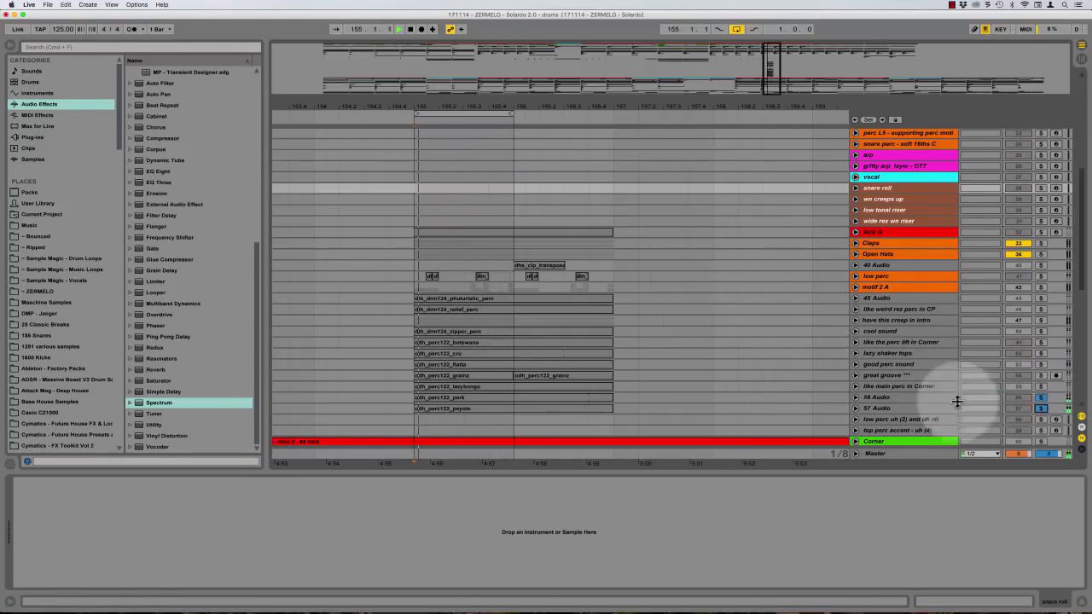
# Solo the great groove track, rename it "perc loop 1" and colour it orange
pyautogui.click(1041, 375)
pyautogui.click(886, 375)
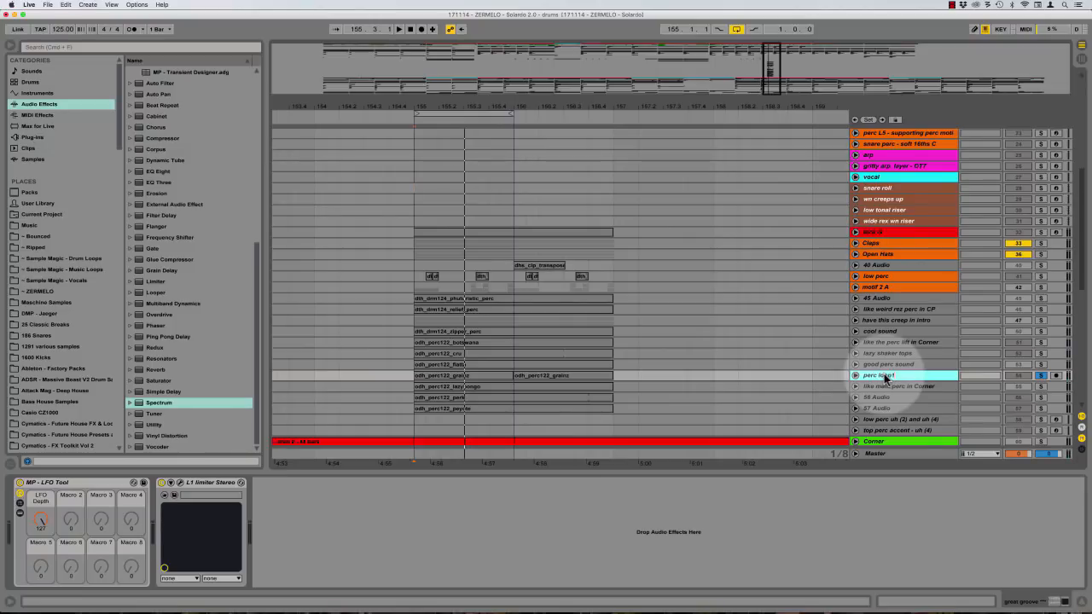
pyautogui.rightClick(884, 374)
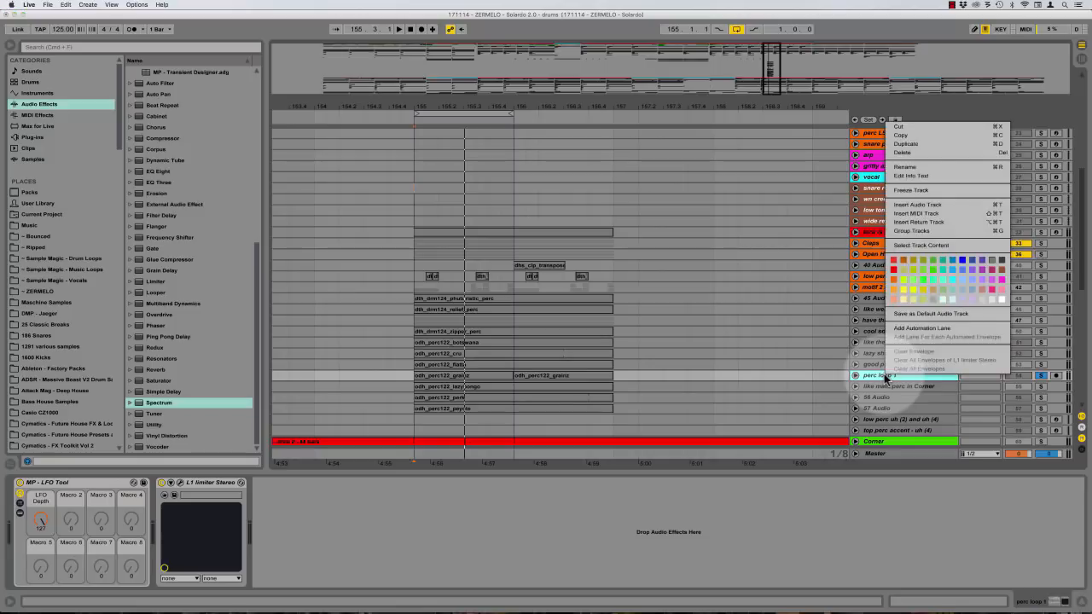
pyautogui.click(893, 279)
# Solo only the 56 Audio and 57 Audio tracks and play them to check the motif
pyautogui.click(1000, 397)
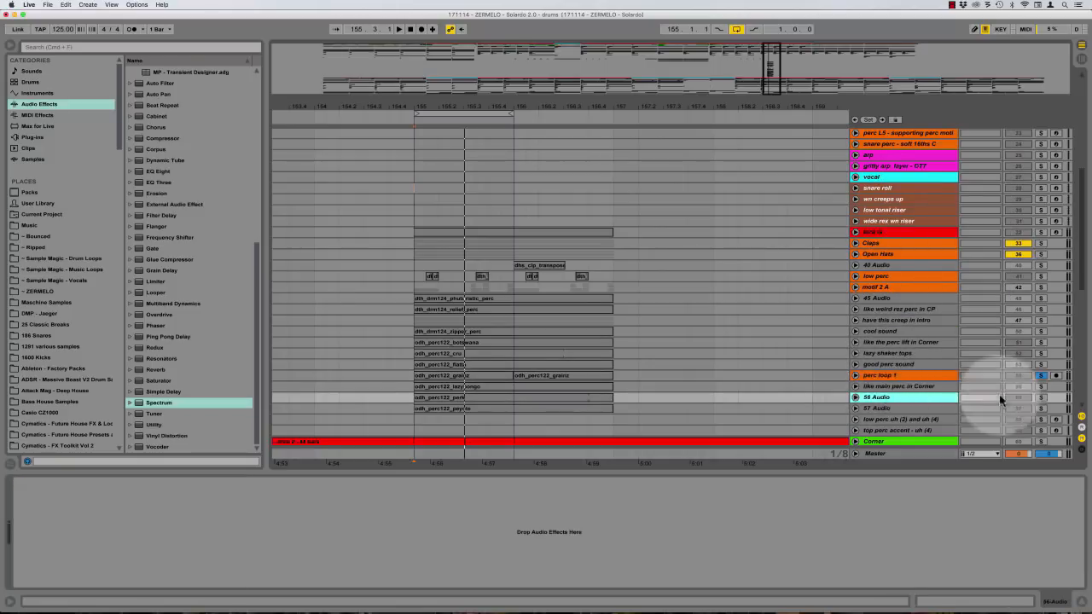
pyautogui.click(1041, 398)
pyautogui.keyDown('super'); pyautogui.click(1040, 409); pyautogui.keyUp('super')
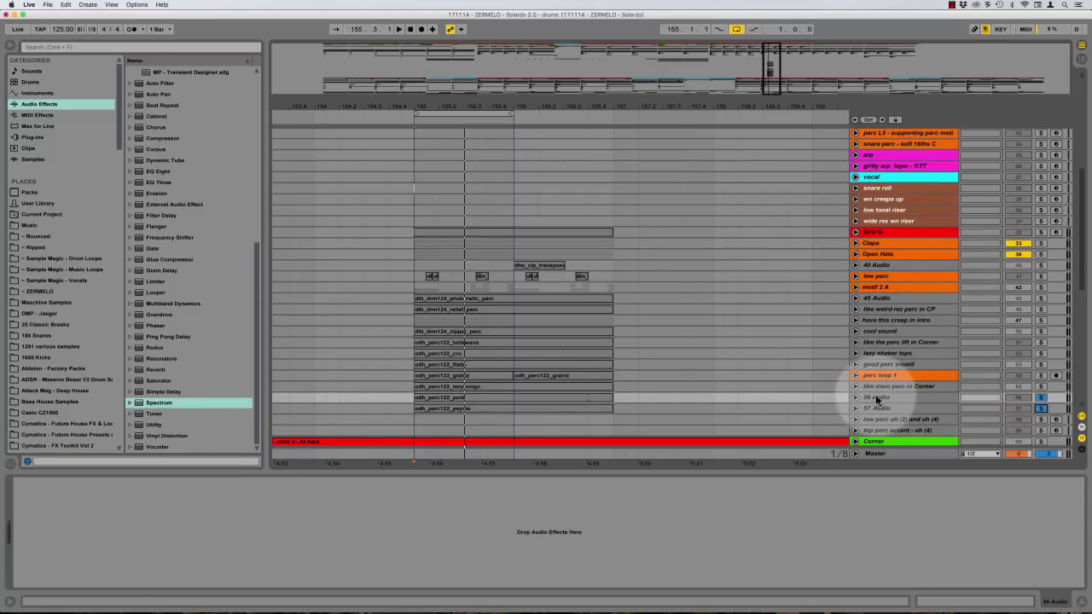
pyautogui.press('space')
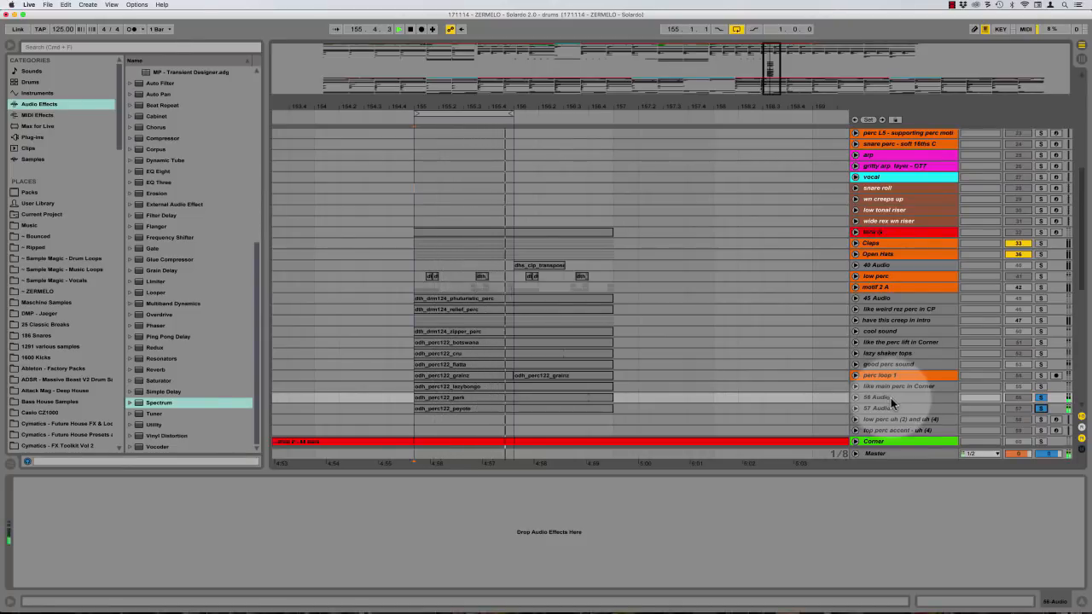
pyautogui.press('space')
# Group the 56 Audio and 57 Audio tracks and name the group "motif 1 A"
pyautogui.click(891, 398)
pyautogui.keyDown('shift'); pyautogui.click(900, 410); pyautogui.keyUp('shift')
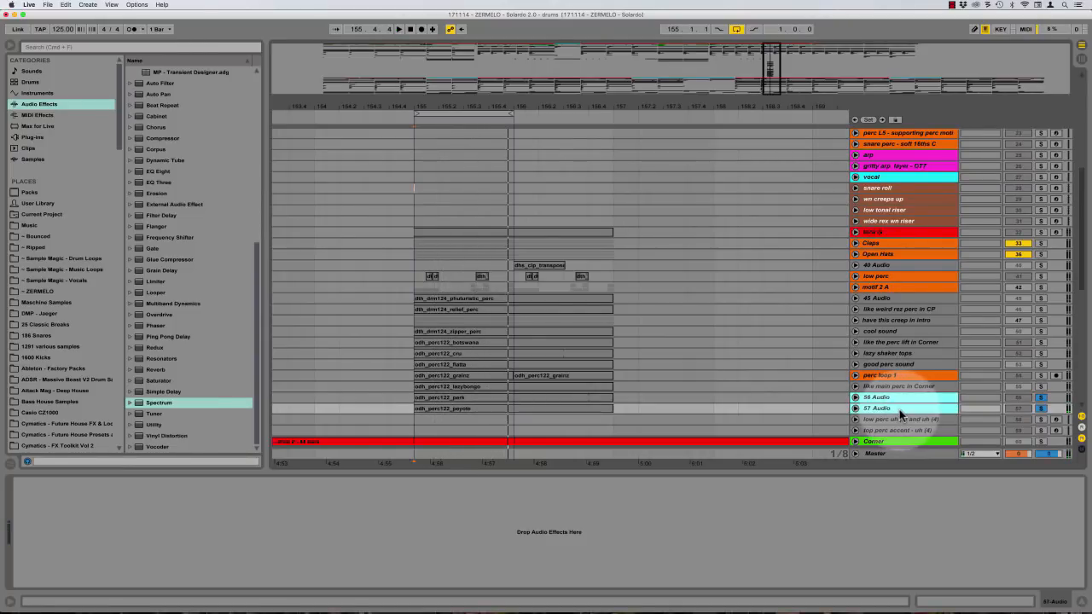
pyautogui.press('super+g')
pyautogui.scroll(-1, 890, 383)
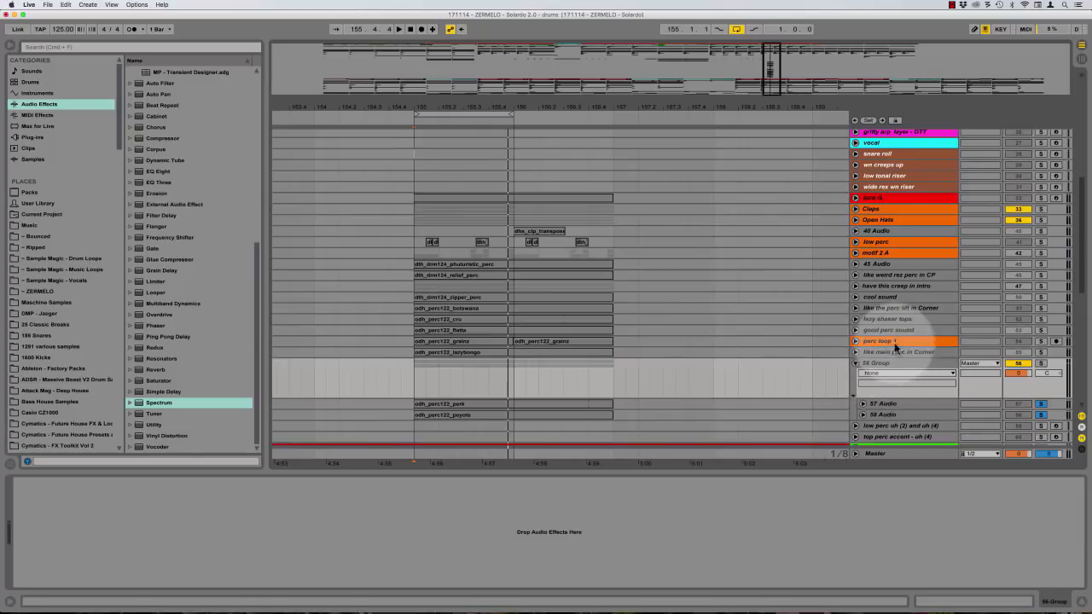
pyautogui.click(881, 362)
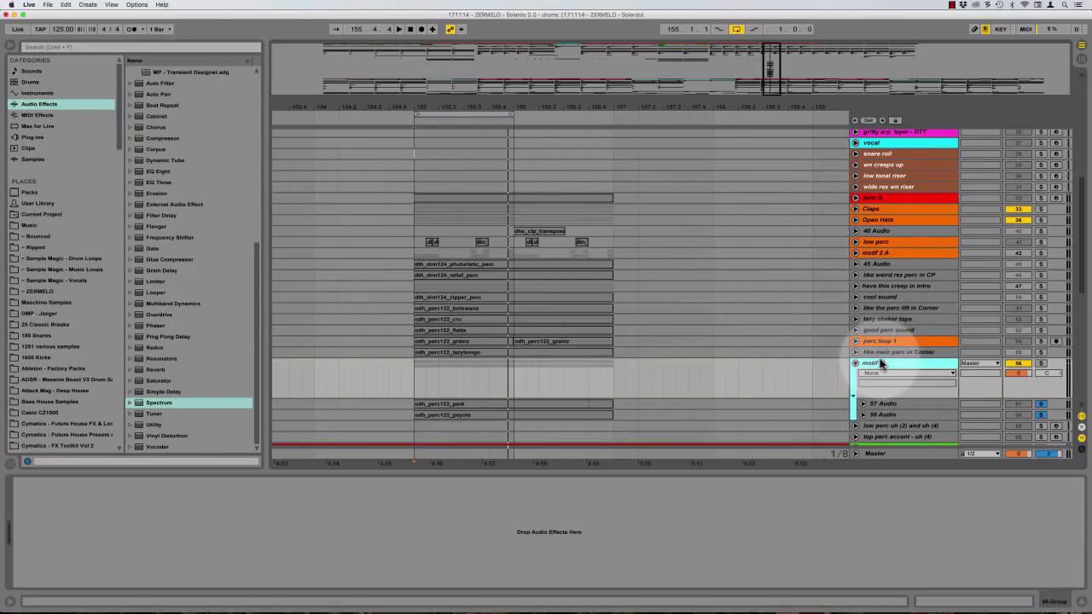
# Colour the motif 1 A group orange and move it, folded, directly above motif 2 A
pyautogui.rightClick(881, 363)
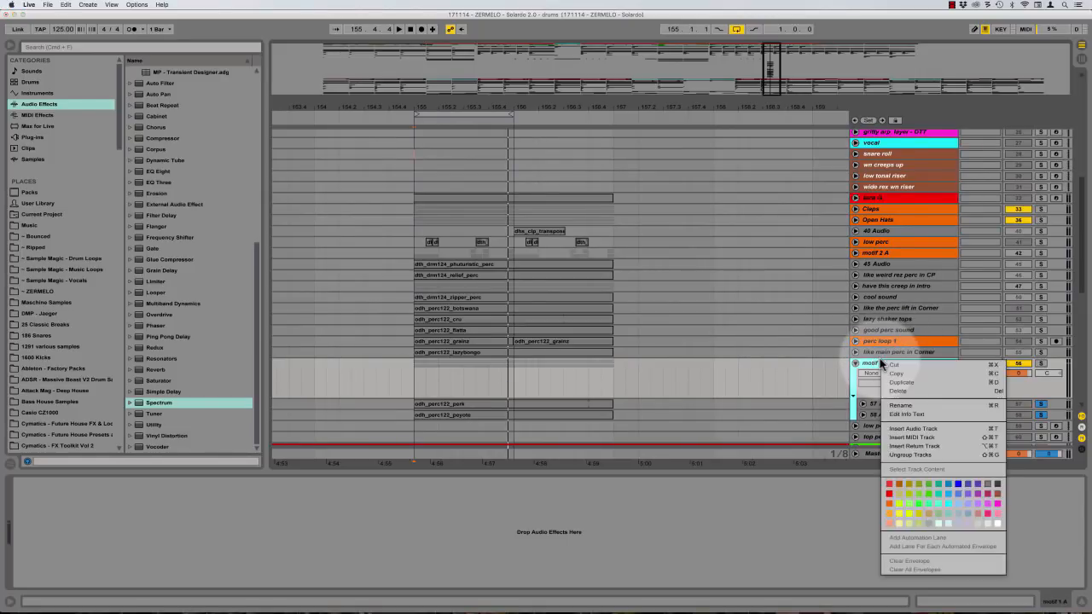
pyautogui.click(895, 499)
pyautogui.click(855, 362)
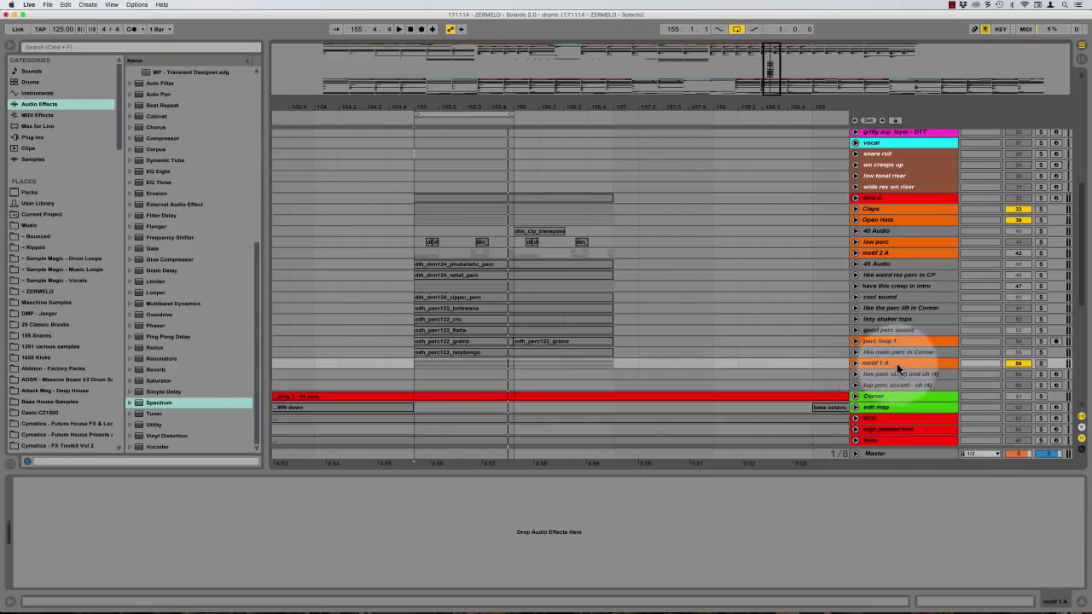
pyautogui.moveTo(904, 253); pyautogui.dragTo(902, 248)
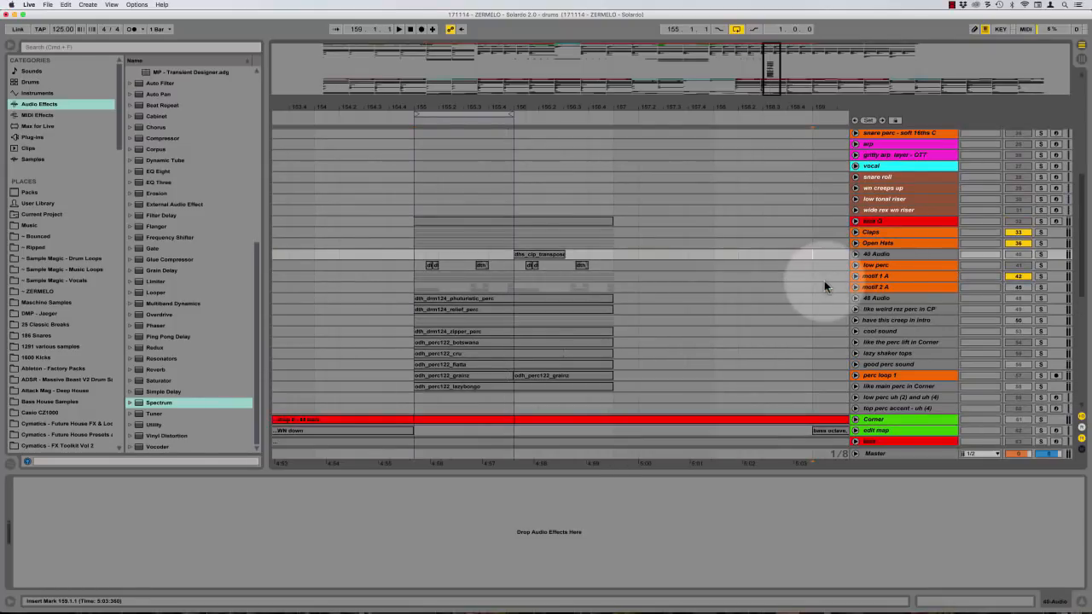
pyautogui.click(824, 284)
# Unfold the percussion tracks below motif 2 A, including "like weird rez perc in CP", and leave 40 Audio folded
pyautogui.scroll(-2, 815, 275)
pyautogui.click(856, 275)
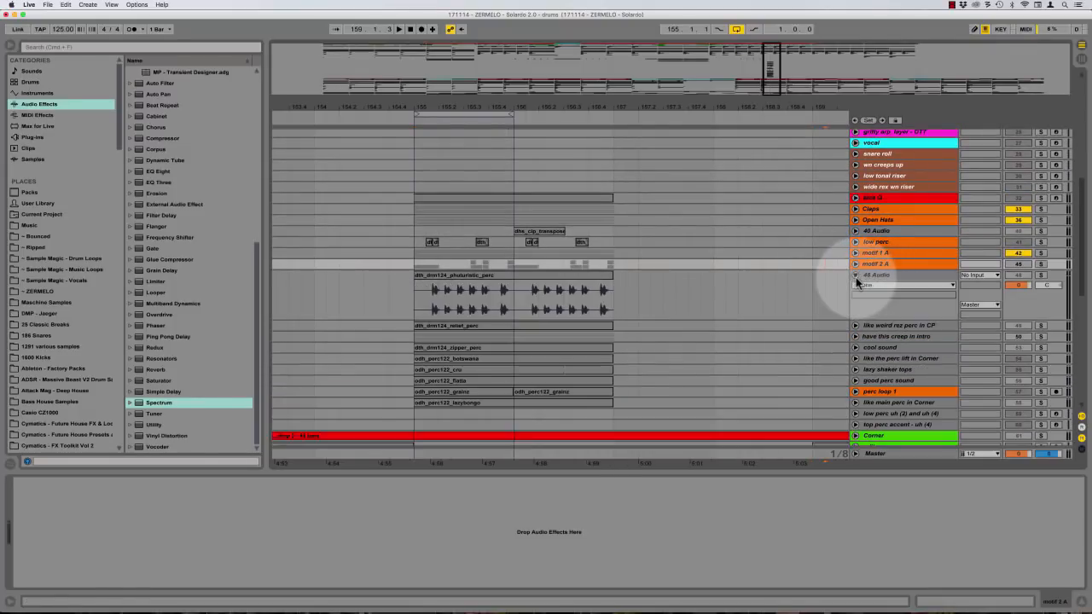
pyautogui.scroll(-2, 856, 280)
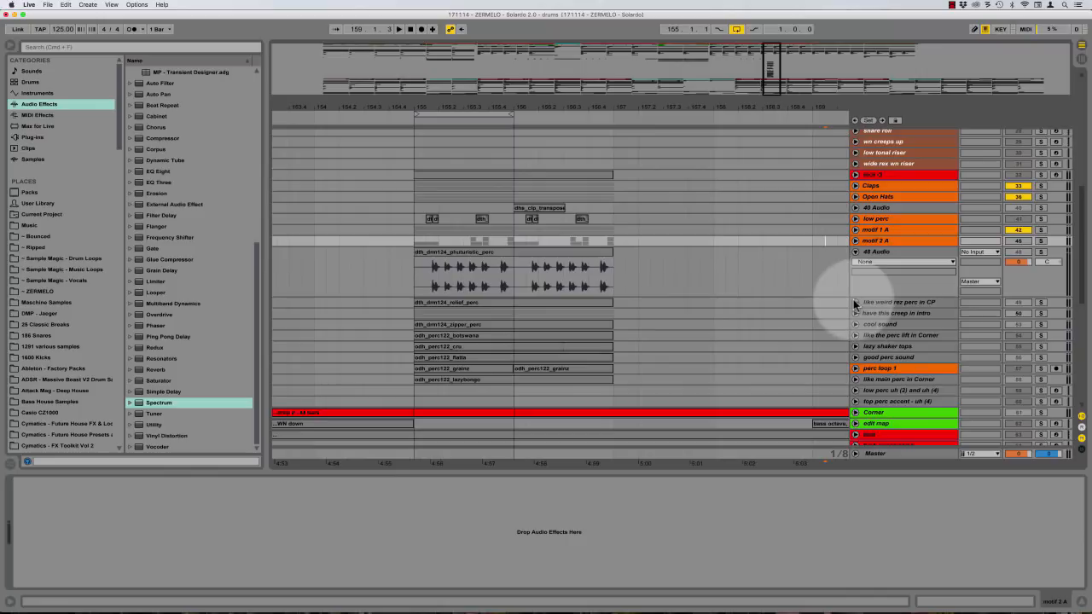
pyautogui.click(855, 304)
pyautogui.click(856, 207)
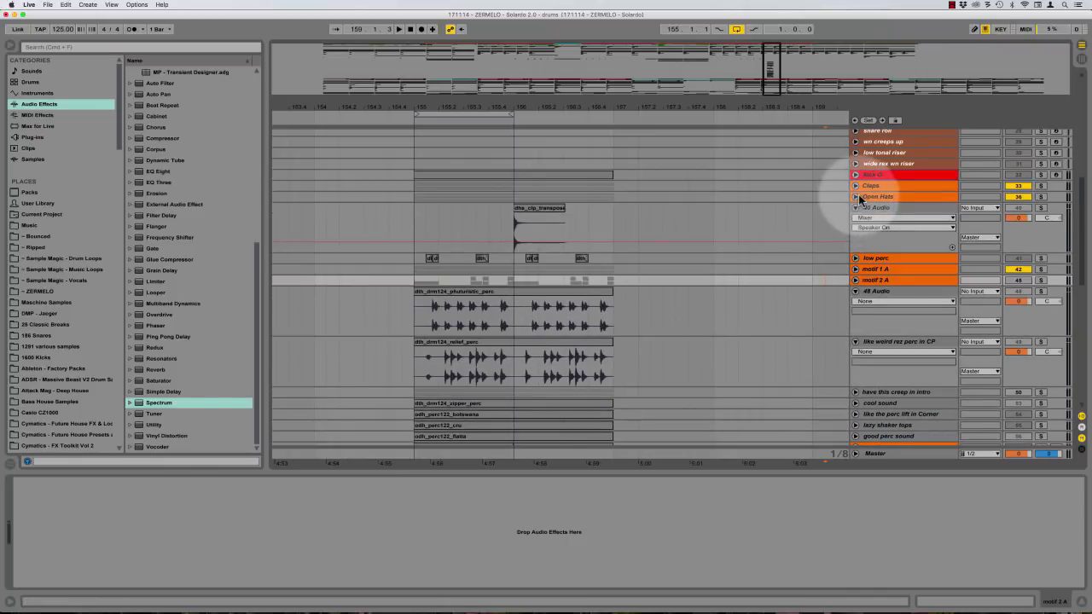
pyautogui.click(857, 197)
pyautogui.click(856, 197)
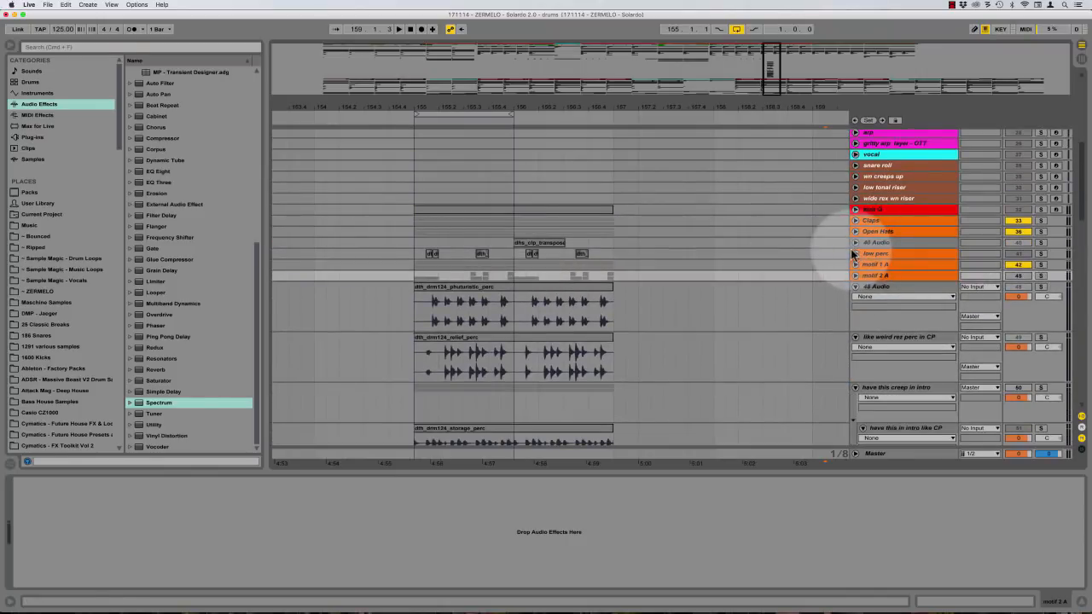
# Unfold and solo the low perc track, play it, and rename it "low perc G"
pyautogui.click(857, 254)
pyautogui.click(438, 246)
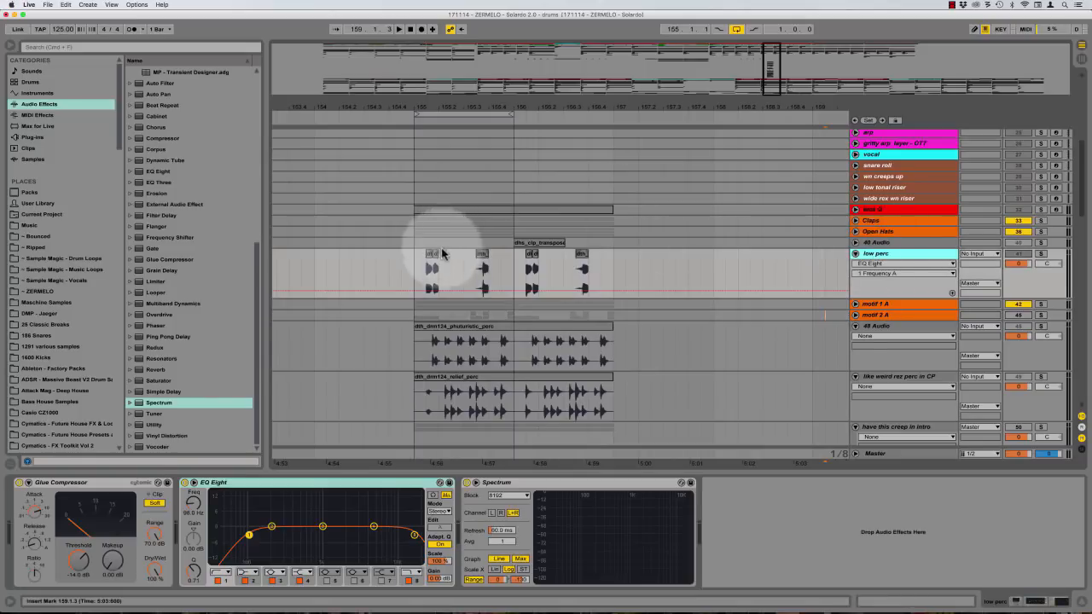
pyautogui.click(1041, 253)
pyautogui.press('space')
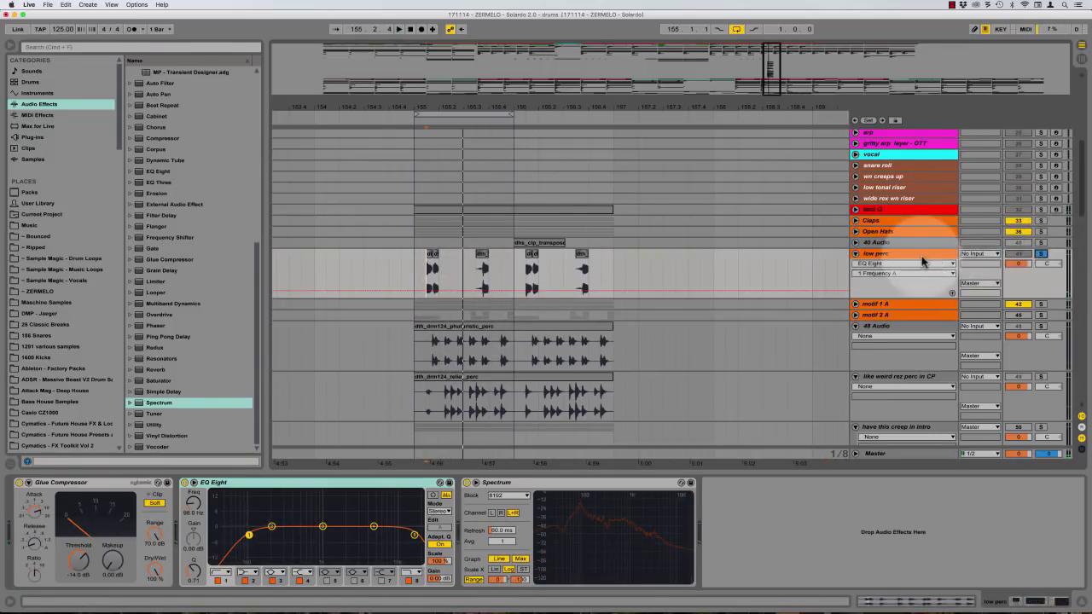
pyautogui.click(878, 255)
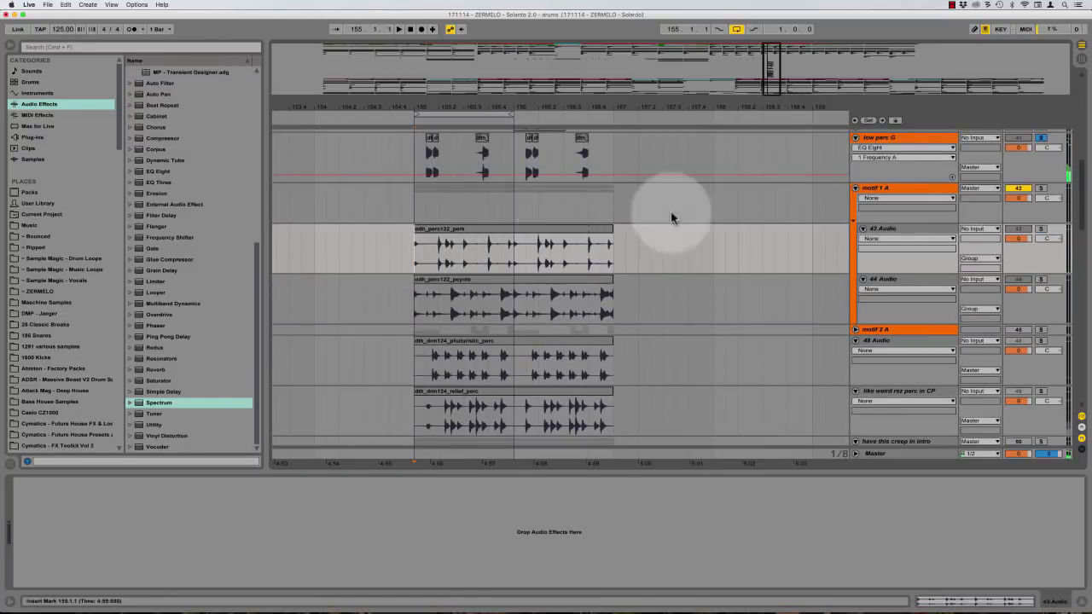
# Set a two-bar loop over the odh_perc122_perk clip from bar 155 and consolidate the clip with its volume envelope
pyautogui.click(490, 232)
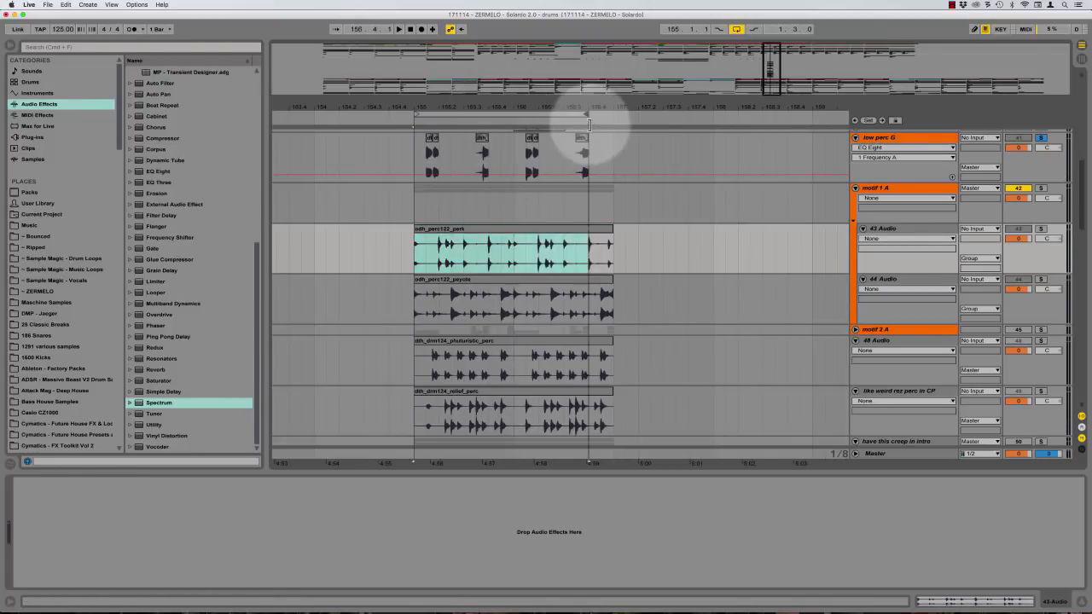
pyautogui.click(549, 236)
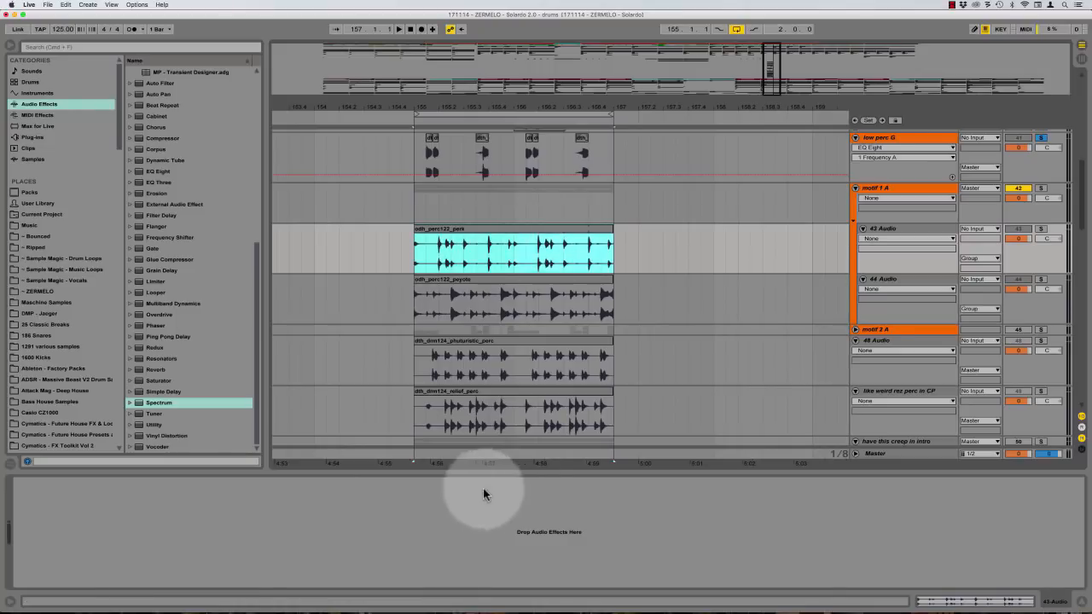
pyautogui.doubleClick(535, 235)
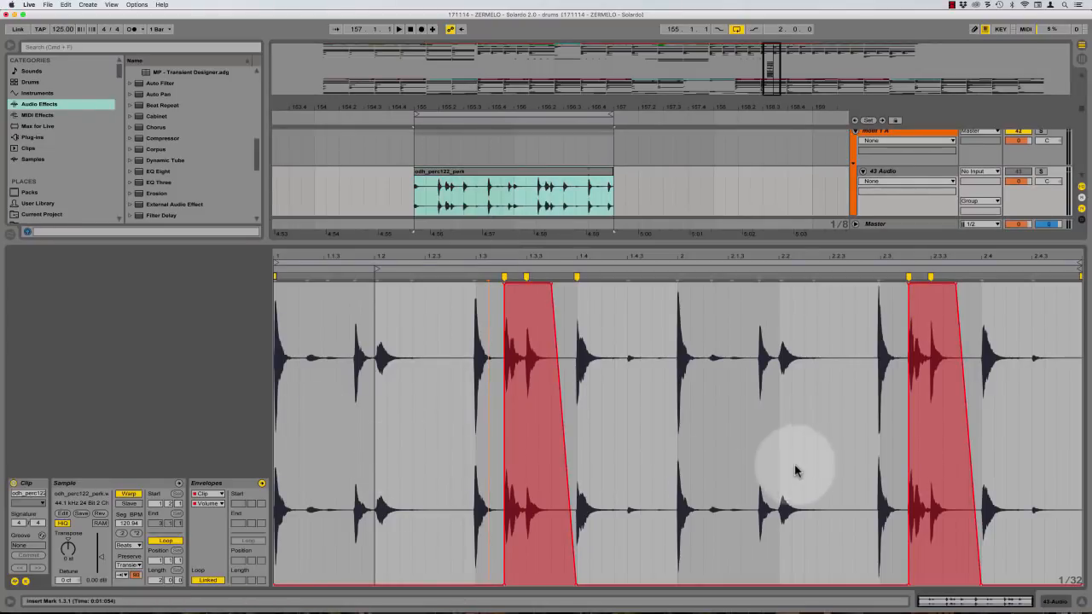
pyautogui.hotkey('shift', 'Tab')
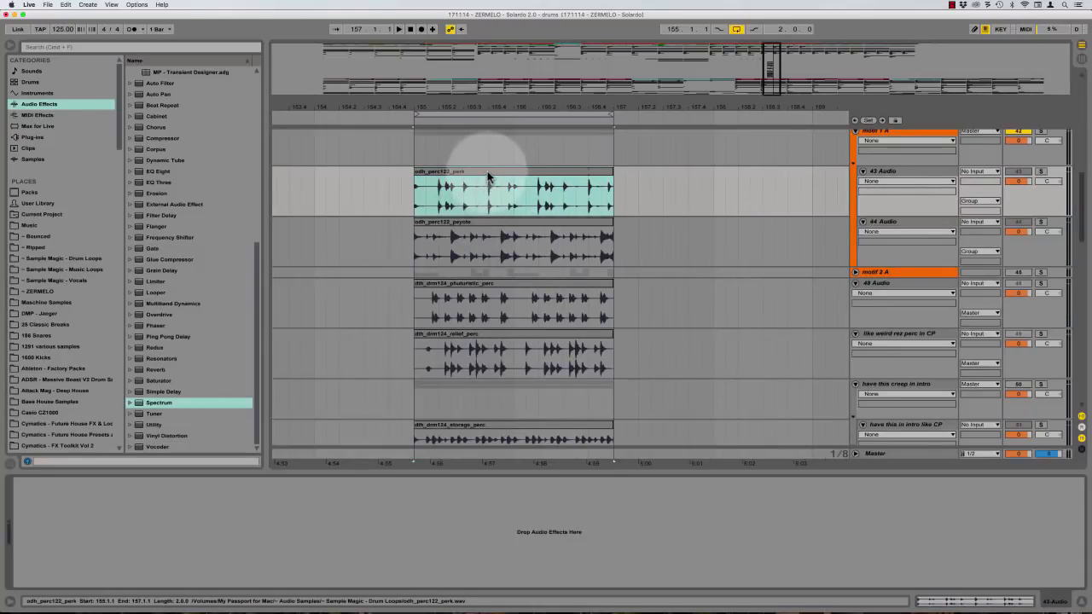
pyautogui.click(488, 176)
pyautogui.press('super+j')
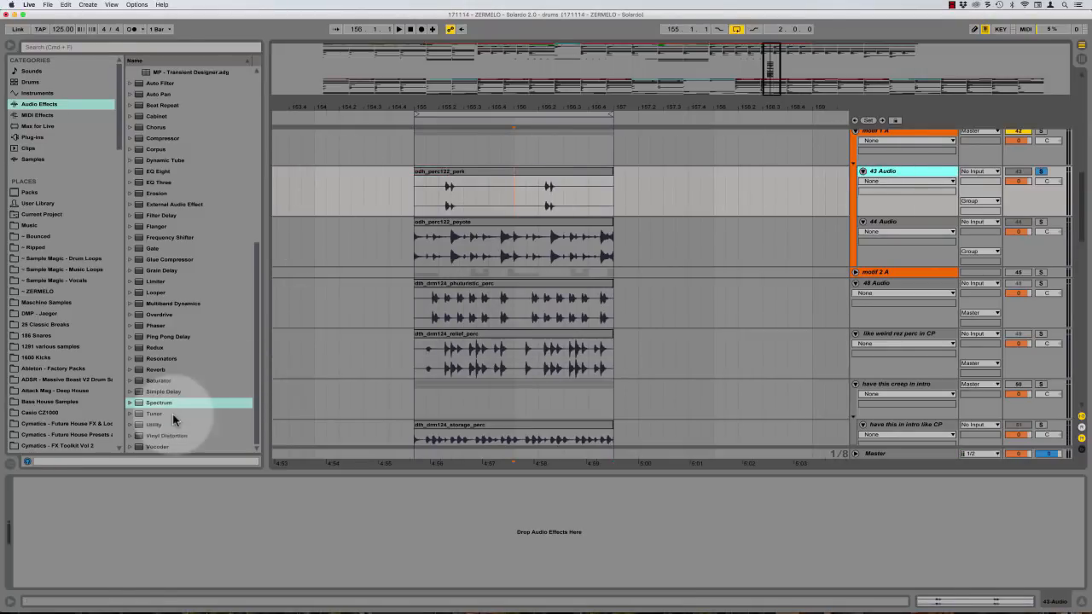
# Add a Spectrum to the soloed 43 Audio track and play the loop in the expanded display to check the perk hits' pitch
pyautogui.moveTo(161, 404); pyautogui.dragTo(225, 494)
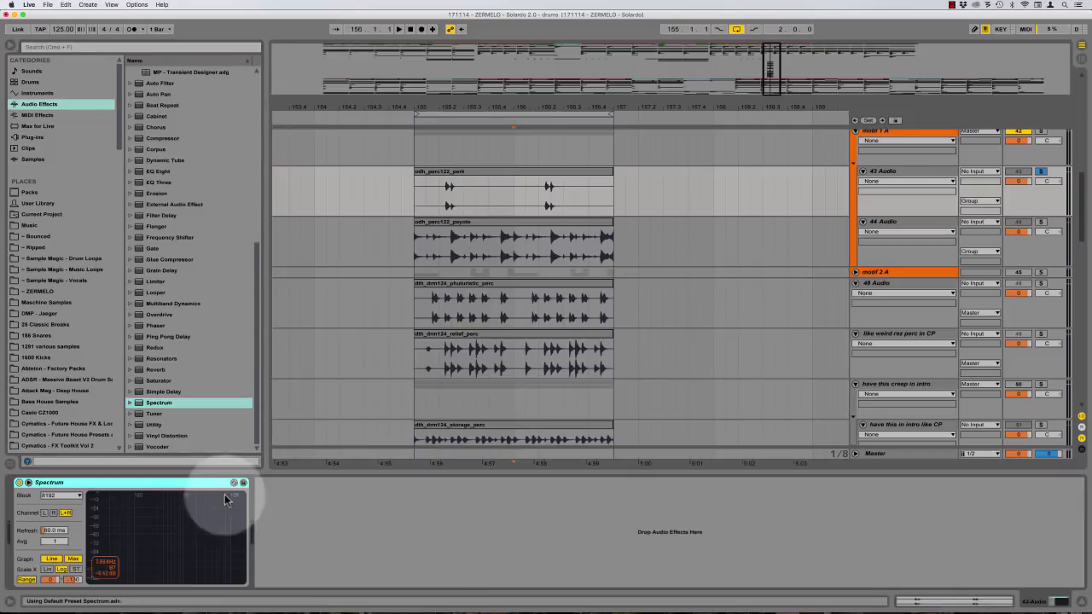
pyautogui.doubleClick(158, 507)
pyautogui.press('space')
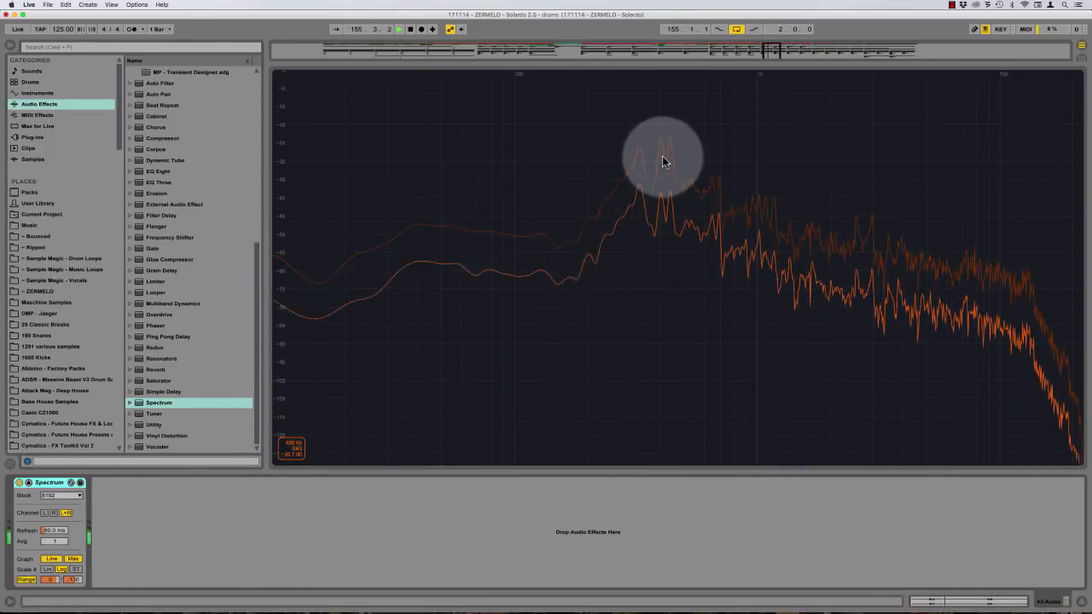
pyautogui.press('space')
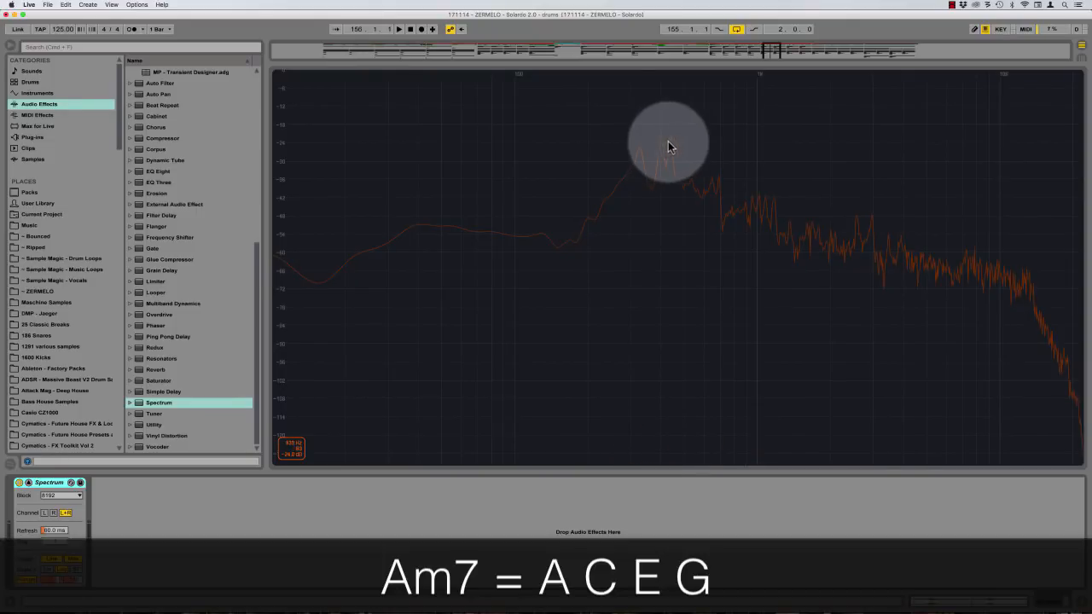
pyautogui.doubleClick(640, 178)
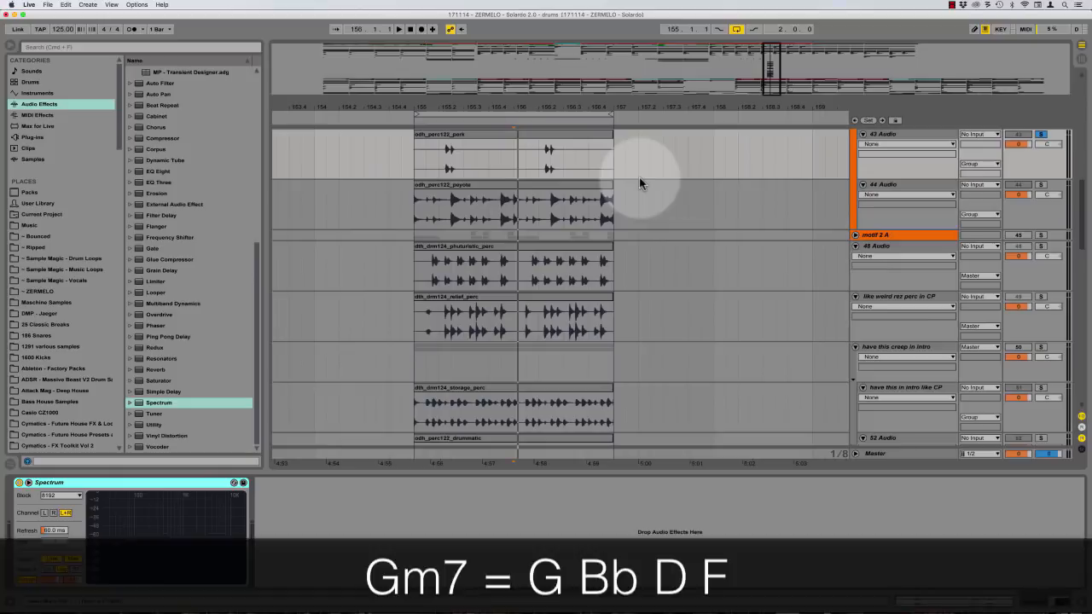
# Split the odh_perc122_perk clip on 43 Audio just after 155.2.2, at 155.2.3 and at 155.3.1 to isolate the first two hits
pyautogui.click(437, 157)
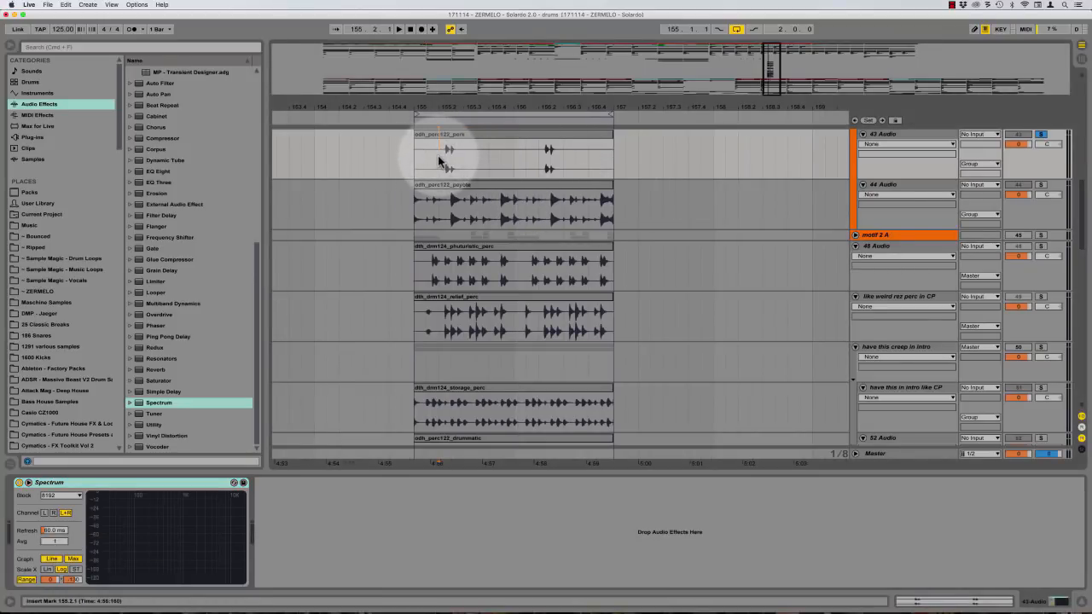
pyautogui.scroll(6, 438, 155)
pyautogui.hscroll(2, 442, 162)
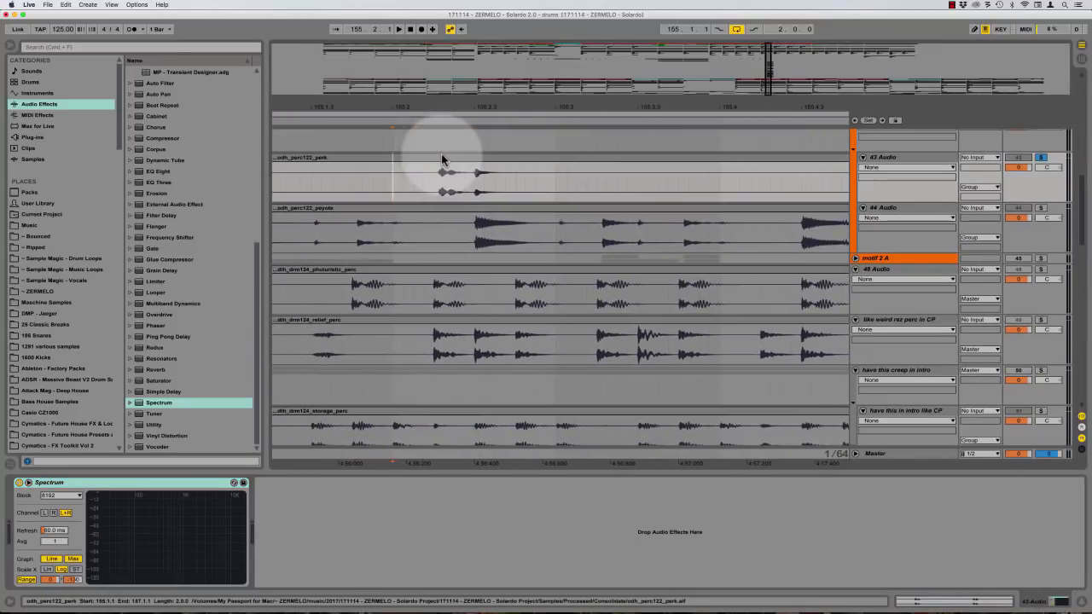
pyautogui.scroll(3, 433, 179)
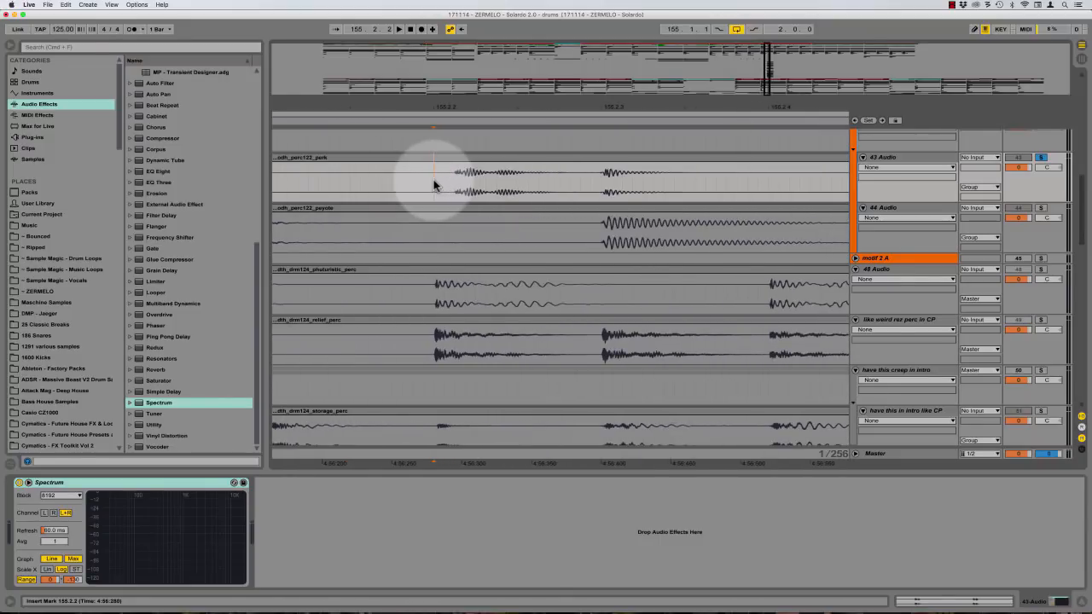
pyautogui.press('super+e')
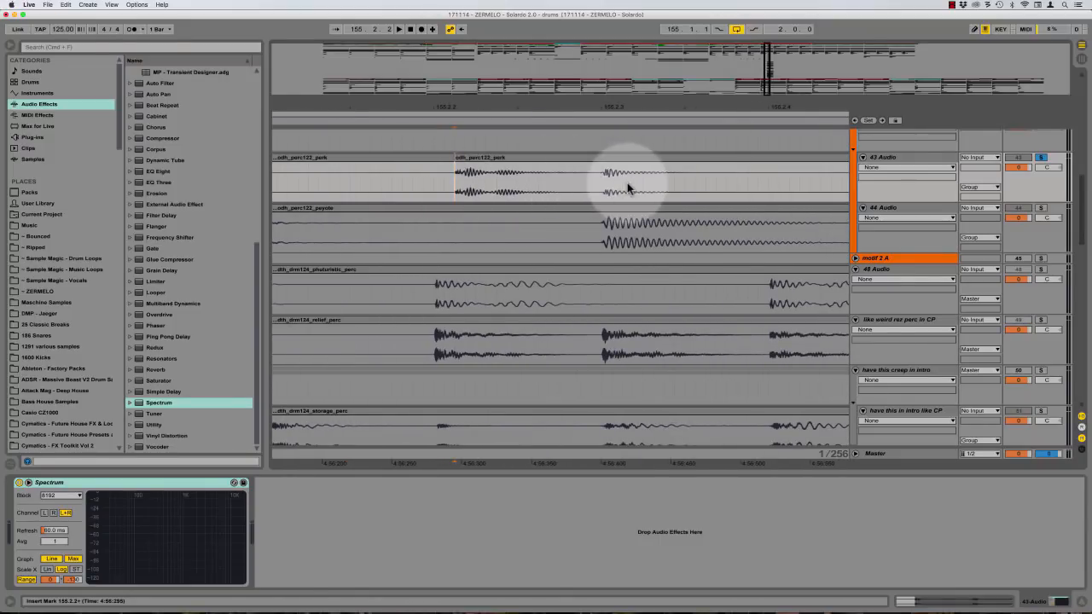
pyautogui.click(603, 184)
pyautogui.press('super+e')
pyautogui.scroll(-3, 598, 182)
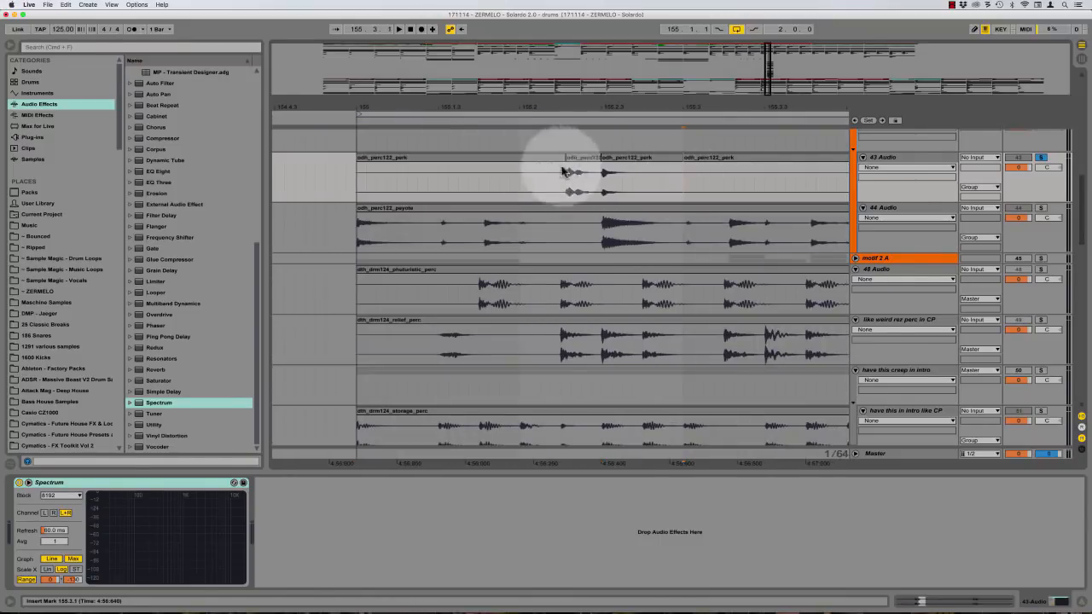
# Delete the silent section before the first perk hit and trim the end of that hit's slice to leave a small gap
pyautogui.click(558, 160)
pyautogui.press('Delete')
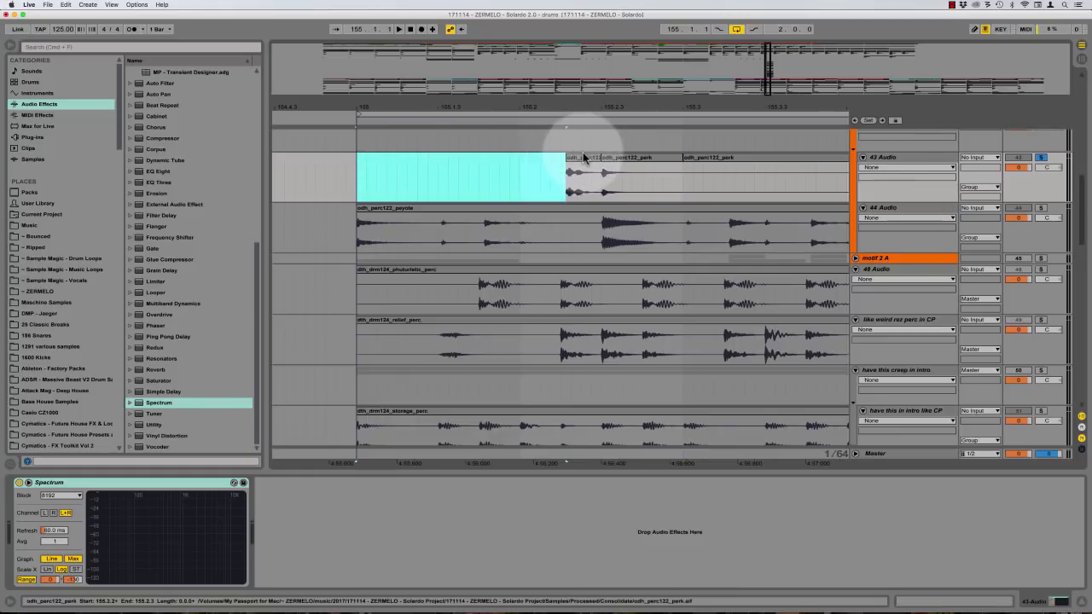
pyautogui.click(585, 157)
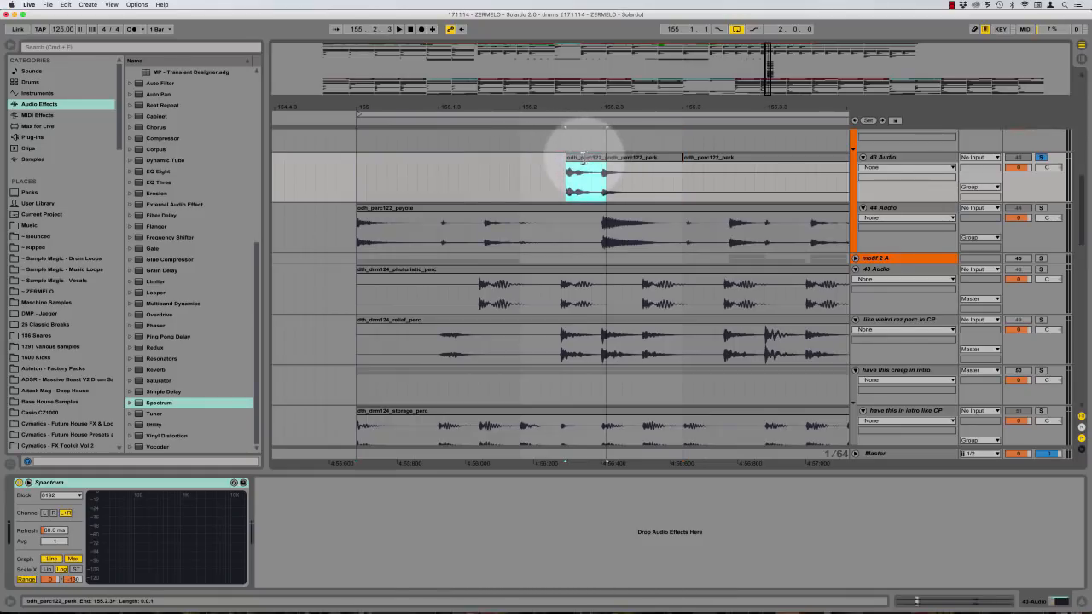
pyautogui.moveTo(601, 172); pyautogui.dragTo(594, 171)
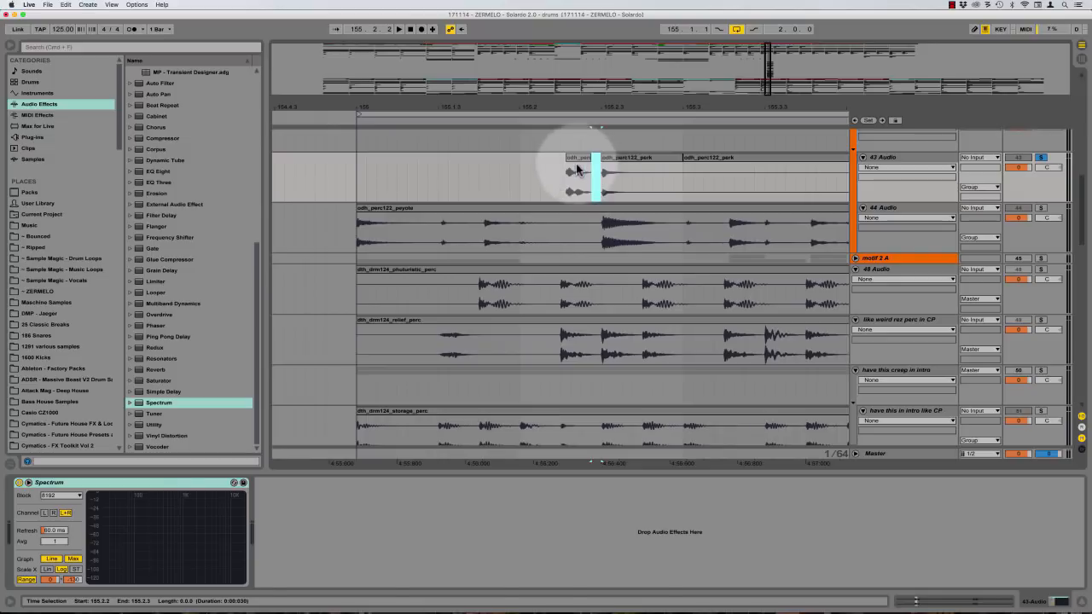
# Turn off warping for the two perk hit slices, trimming the end of the second slice to 155.2.4
pyautogui.doubleClick(577, 170)
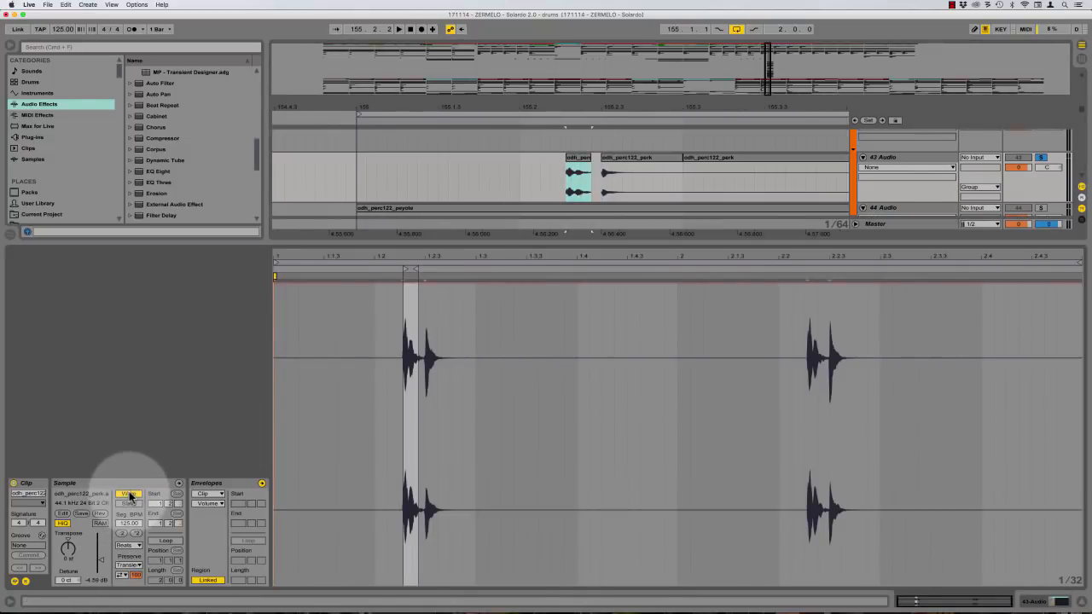
pyautogui.click(128, 494)
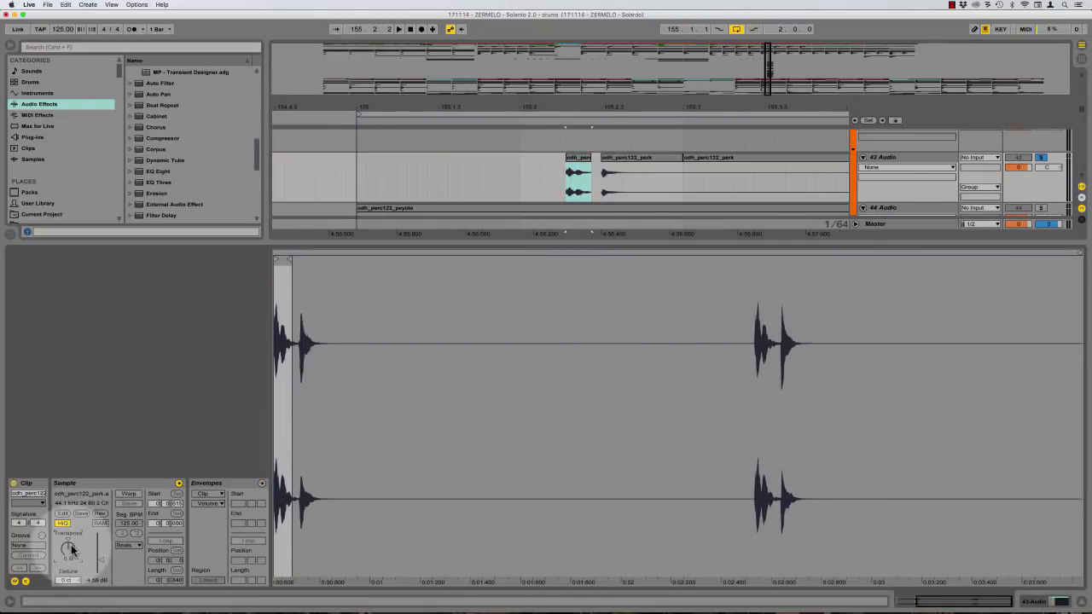
pyautogui.click(596, 188)
pyautogui.press('+')
pyautogui.moveTo(719, 158); pyautogui.dragTo(673, 162)
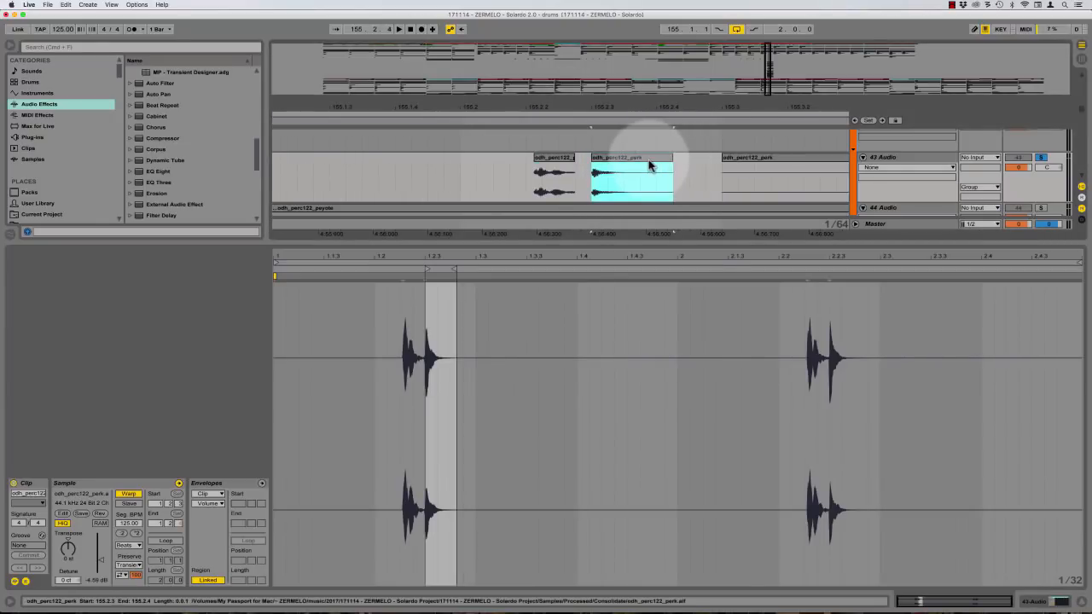
pyautogui.click(127, 493)
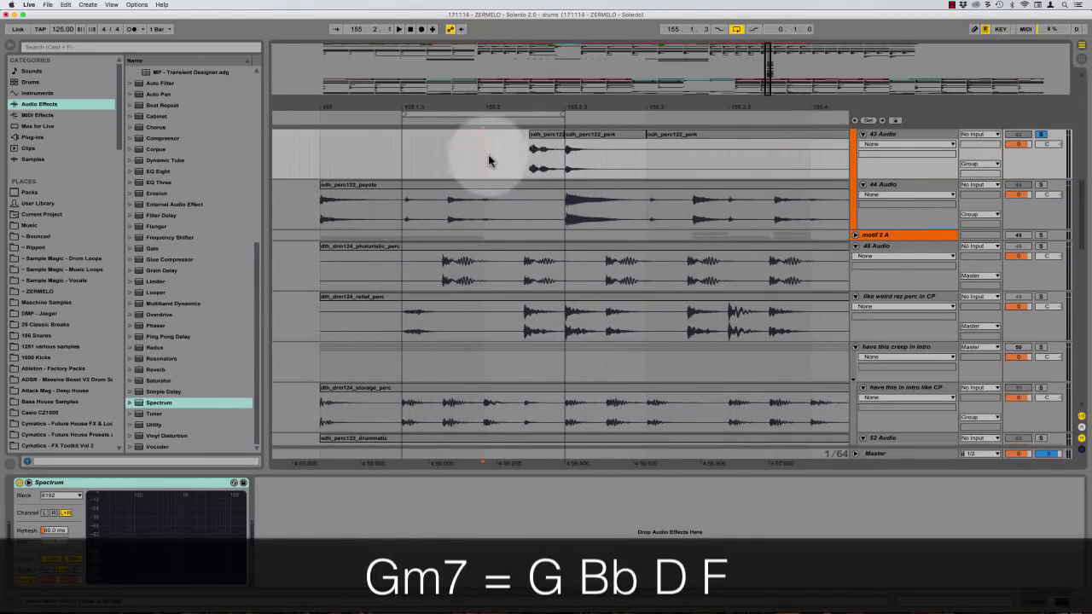
# Loop one beat from 155.2.2 and play the two perk hits to check their pitch in the expanded Spectrum display
pyautogui.moveTo(522, 156); pyautogui.dragTo(585, 169)
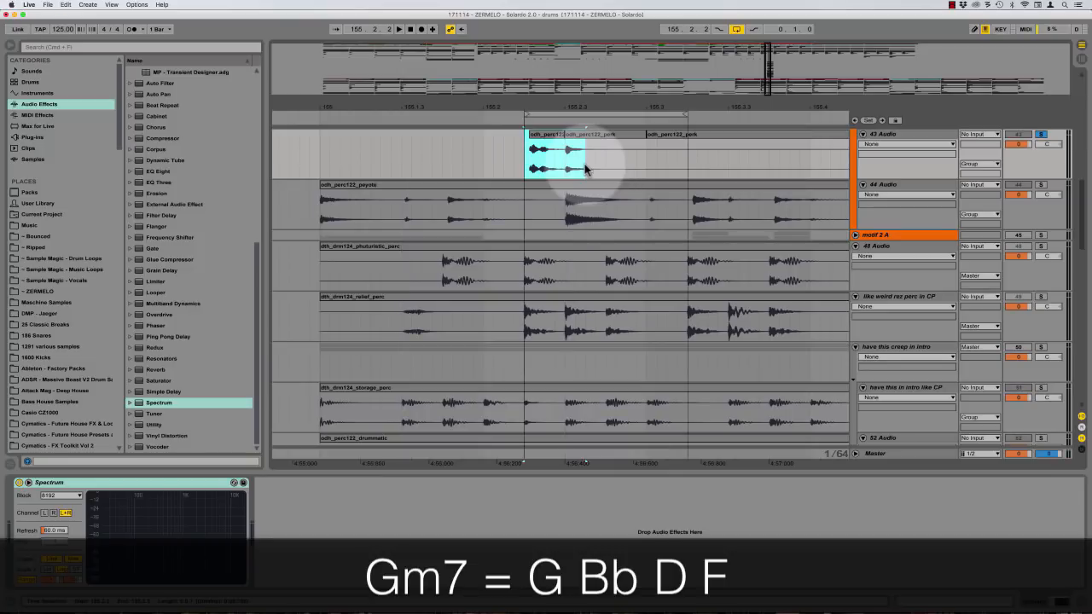
pyautogui.press('space')
pyautogui.doubleClick(128, 538)
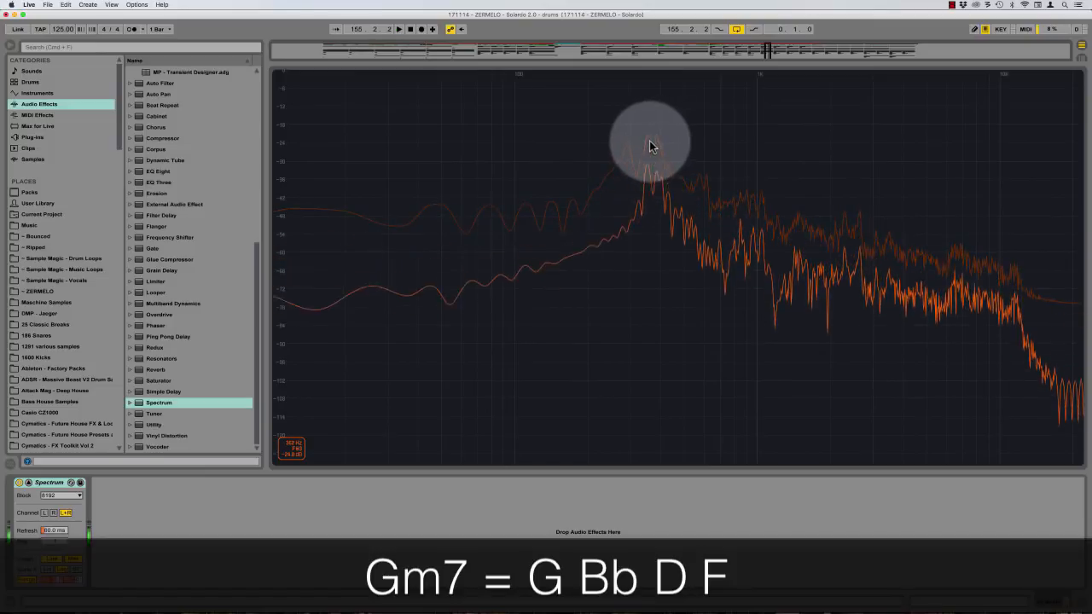
pyautogui.press('space')
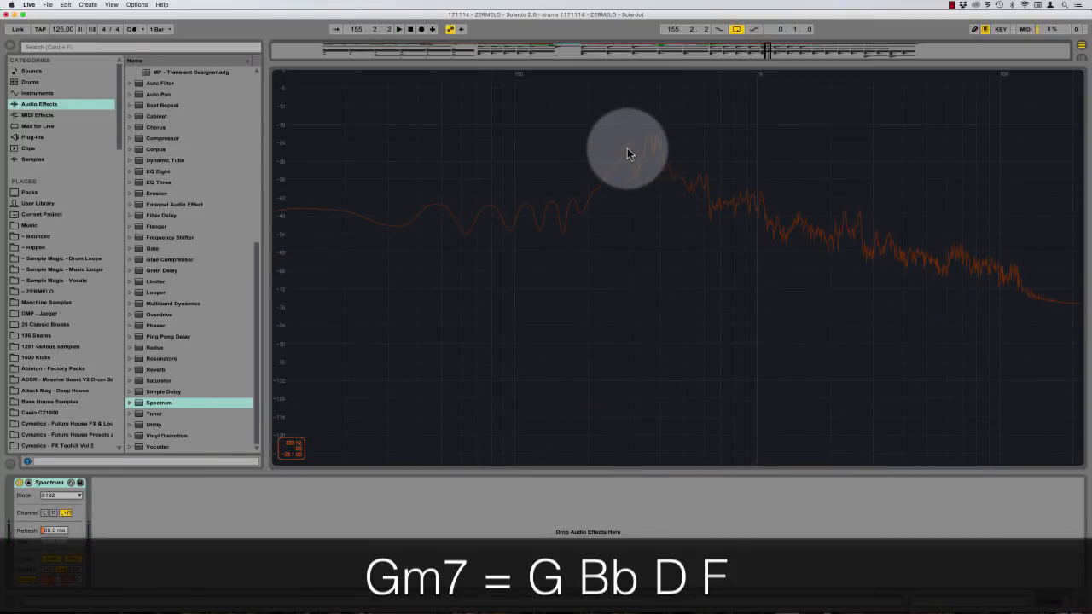
pyautogui.doubleClick(625, 151)
pyautogui.scroll(1, 639, 205)
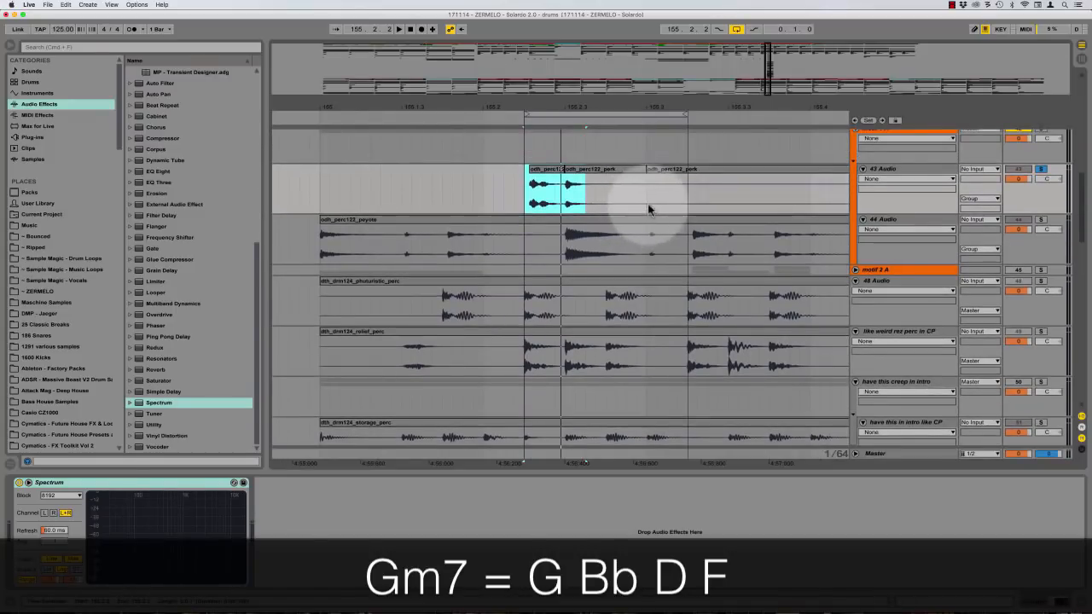
# Set a one-bar loop over bar 155, unsolo 43 Audio, and play the edited perk hits together with the other parts
pyautogui.click(646, 200)
pyautogui.press('-')
pyautogui.press('-')
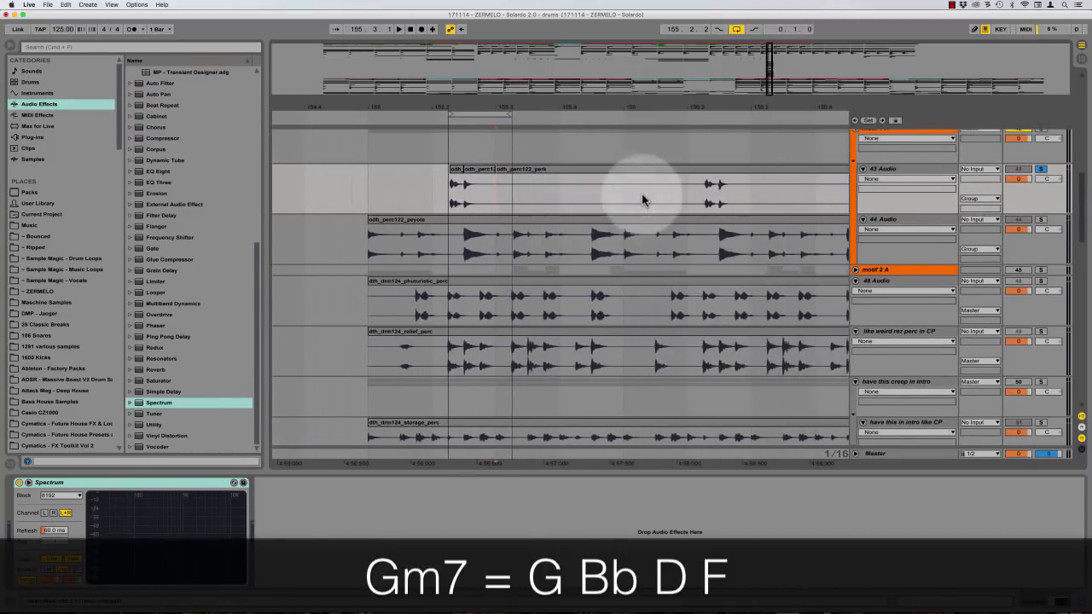
pyautogui.moveTo(373, 195); pyautogui.dragTo(629, 190)
pyautogui.scroll(1, 415, 239)
pyautogui.click(517, 239)
pyautogui.press('space')
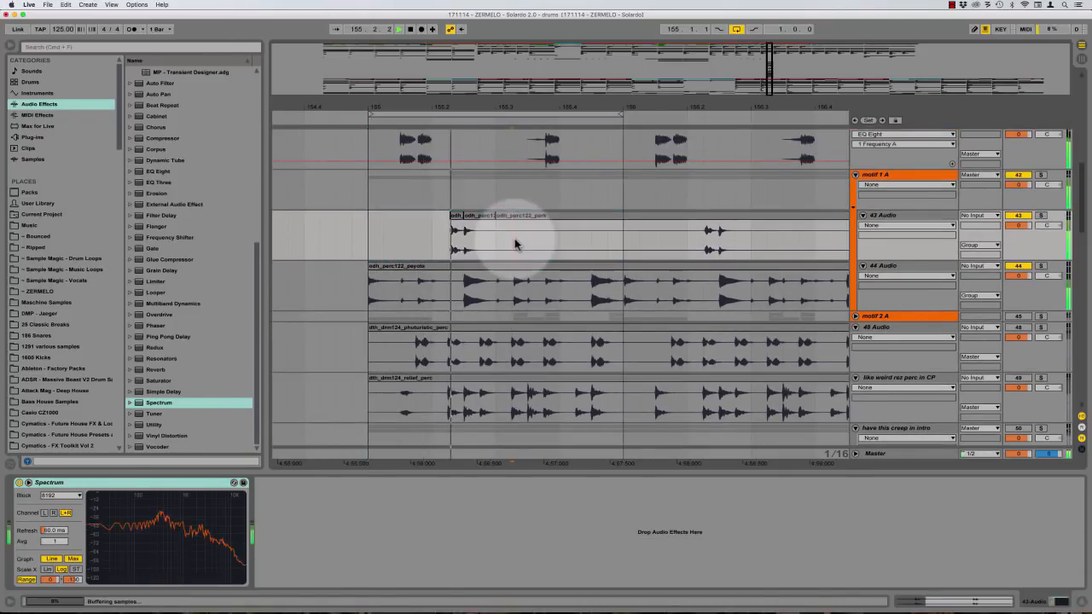
pyautogui.press('-')
pyautogui.hscroll(1, 536, 226)
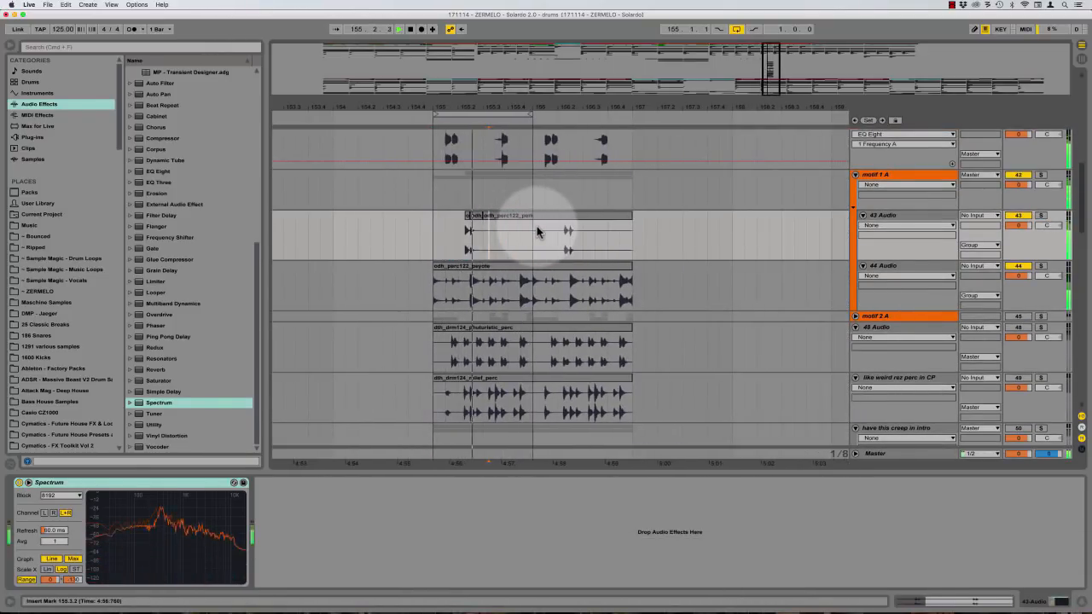
pyautogui.hscroll(2, 531, 213)
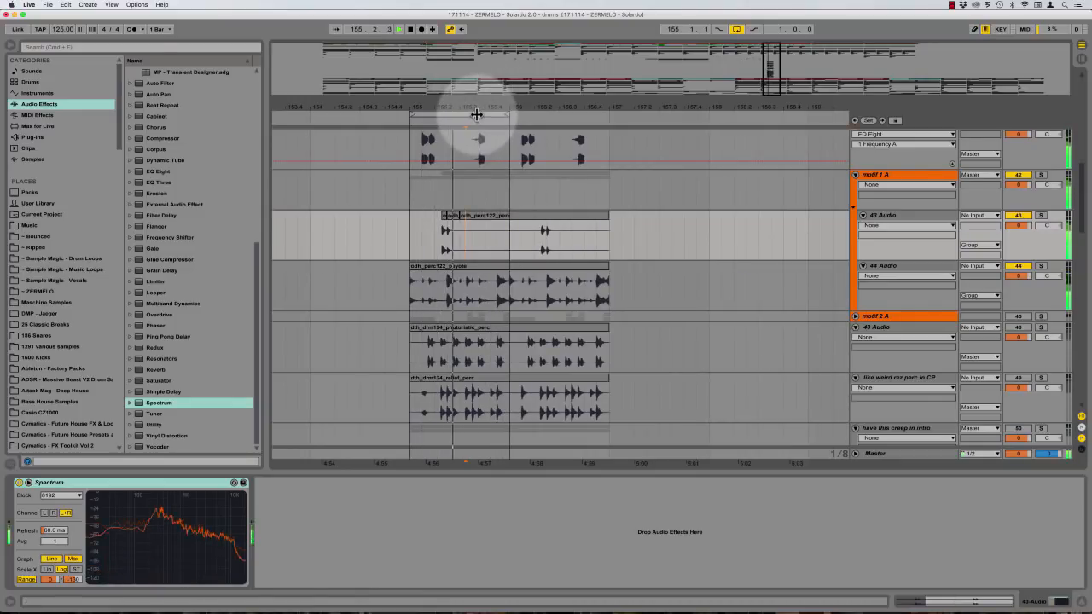
# Move the loop to bar 156 and back to bar 155, playing each to compare the original hits with the edited ones
pyautogui.press('space')
pyautogui.moveTo(477, 113); pyautogui.dragTo(580, 134)
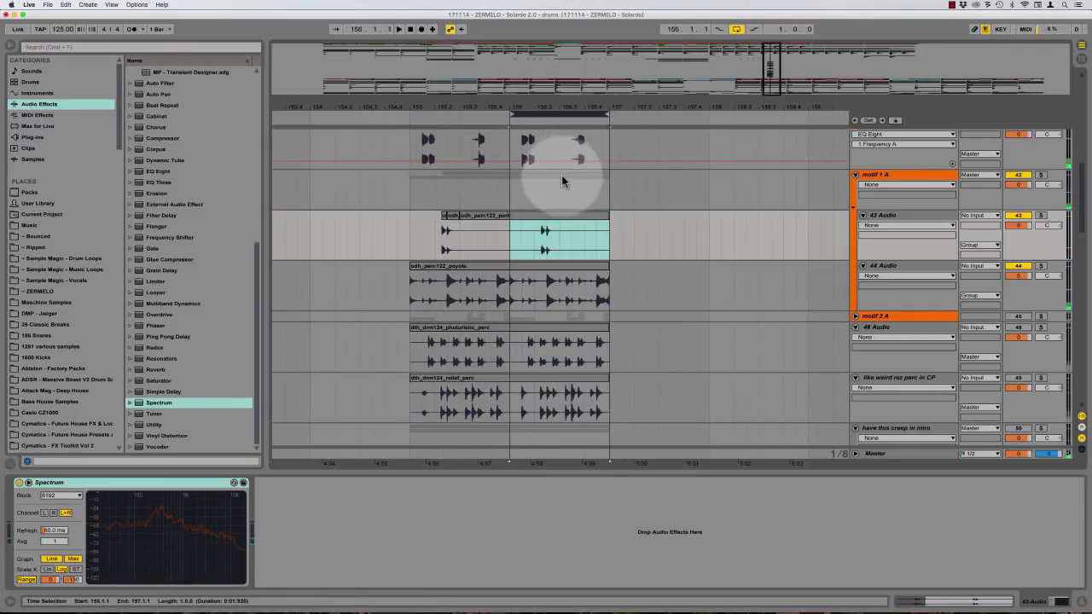
pyautogui.scroll(1, 560, 180)
pyautogui.press('space')
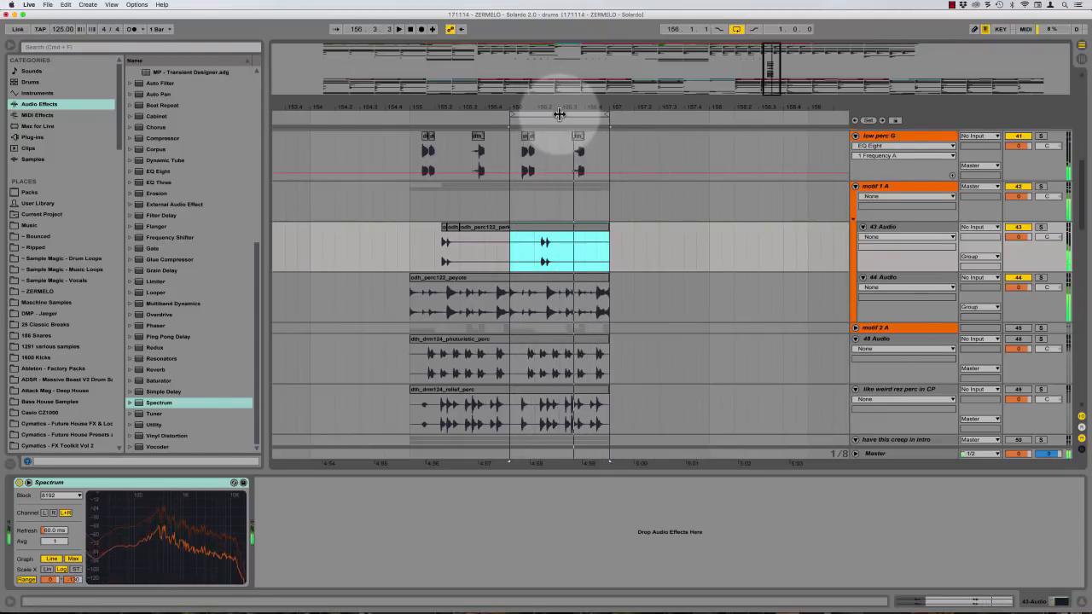
pyautogui.moveTo(559, 113); pyautogui.dragTo(468, 125)
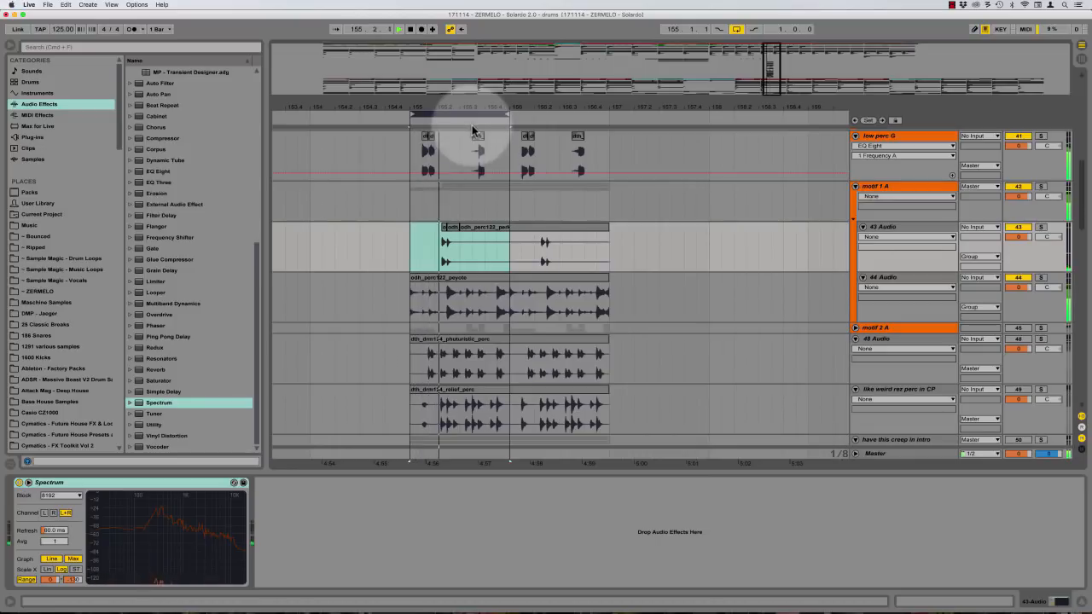
pyautogui.press('space')
# Consolidate bar 155 of 43 Audio into a single clip and open it in the clip view
pyautogui.click(472, 125)
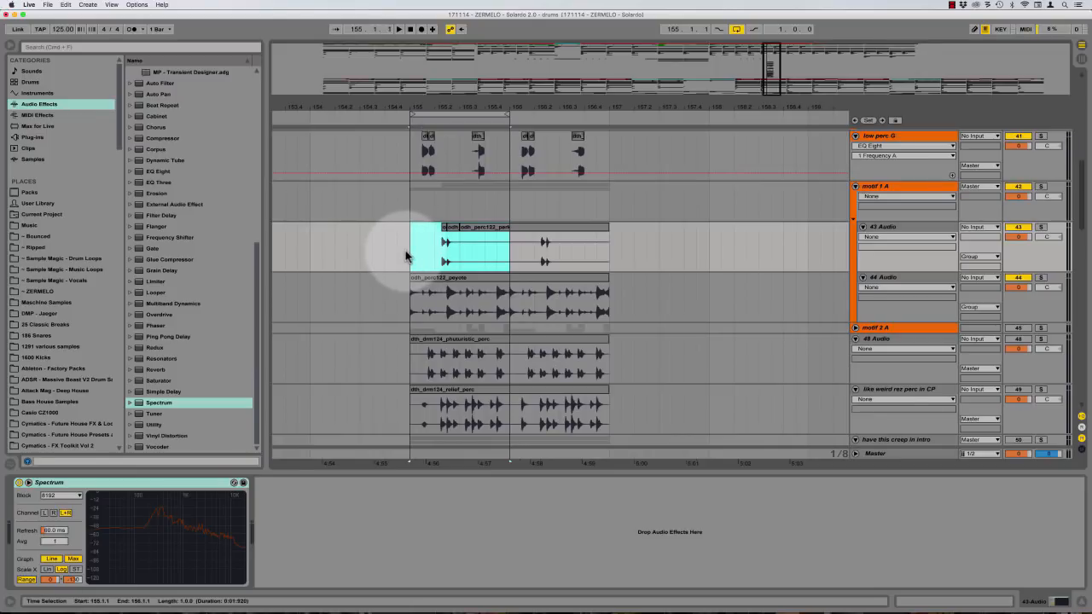
pyautogui.press('super+j')
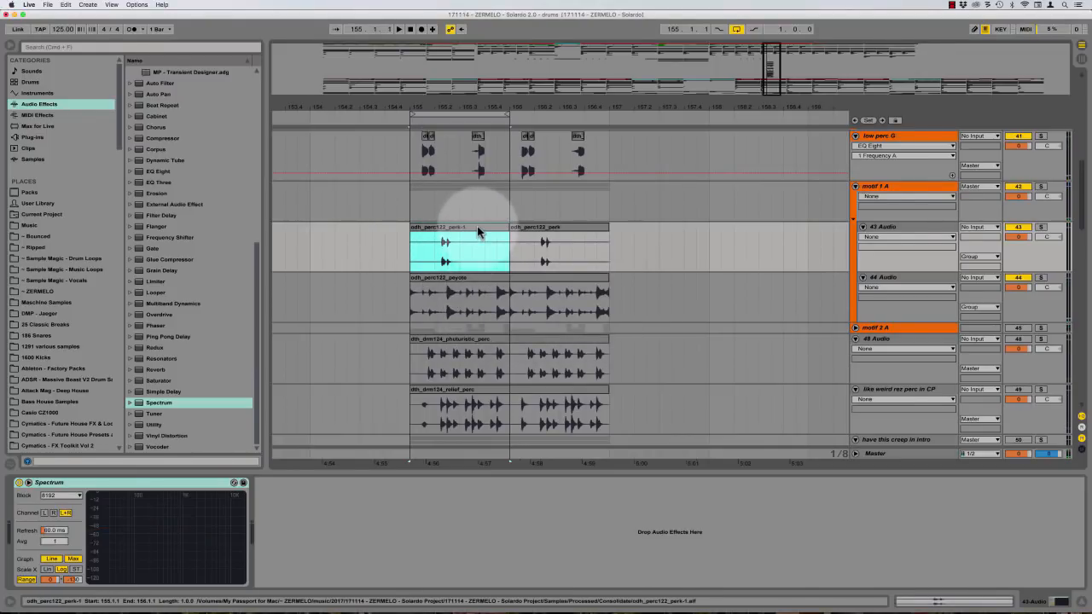
pyautogui.doubleClick(478, 231)
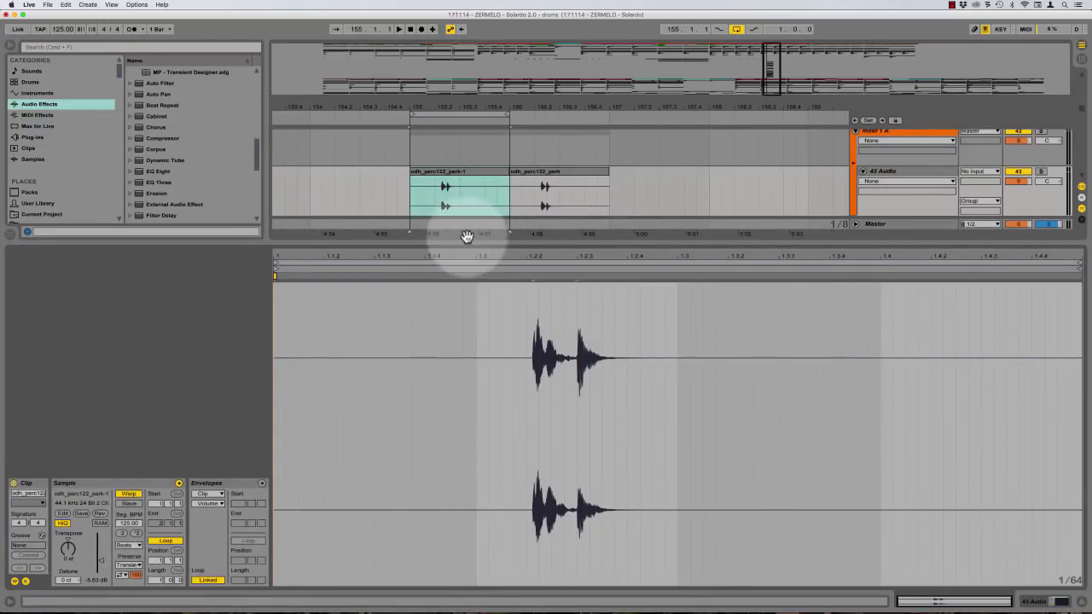
# Extend the consolidated perk clip to bar 157 so that it replaces the original hits in bar 156
pyautogui.doubleClick(512, 183)
pyautogui.moveTo(505, 168); pyautogui.dragTo(607, 181)
pyautogui.click(612, 186)
pyautogui.scroll(3, 612, 186)
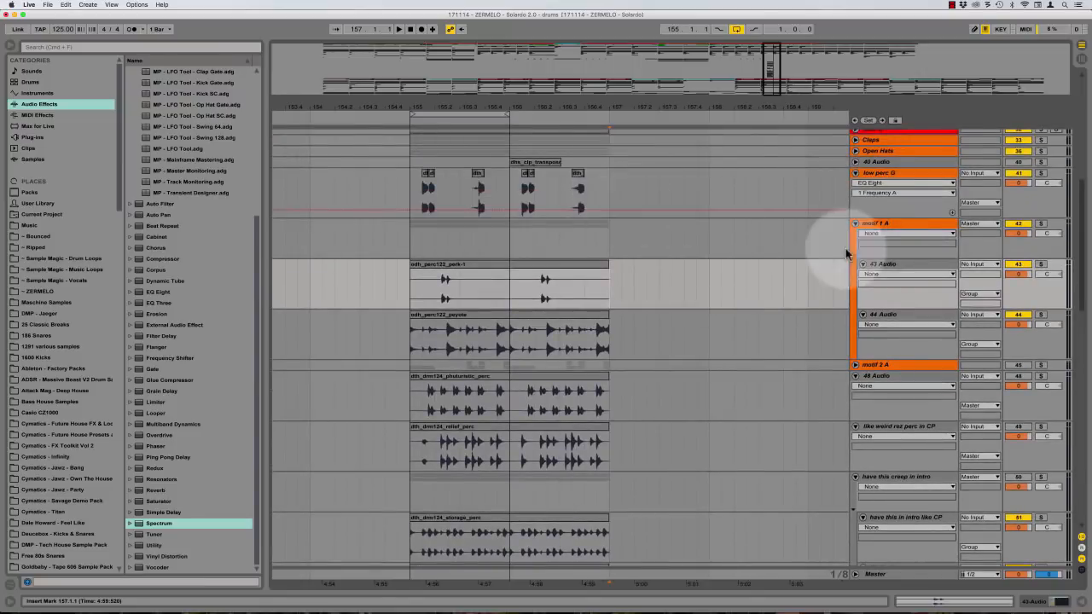
# Add a Spectrum to the soloed 44 Audio track and play the odh_perc122_peyote loop from bar 155 to check its pitch
pyautogui.click(897, 317)
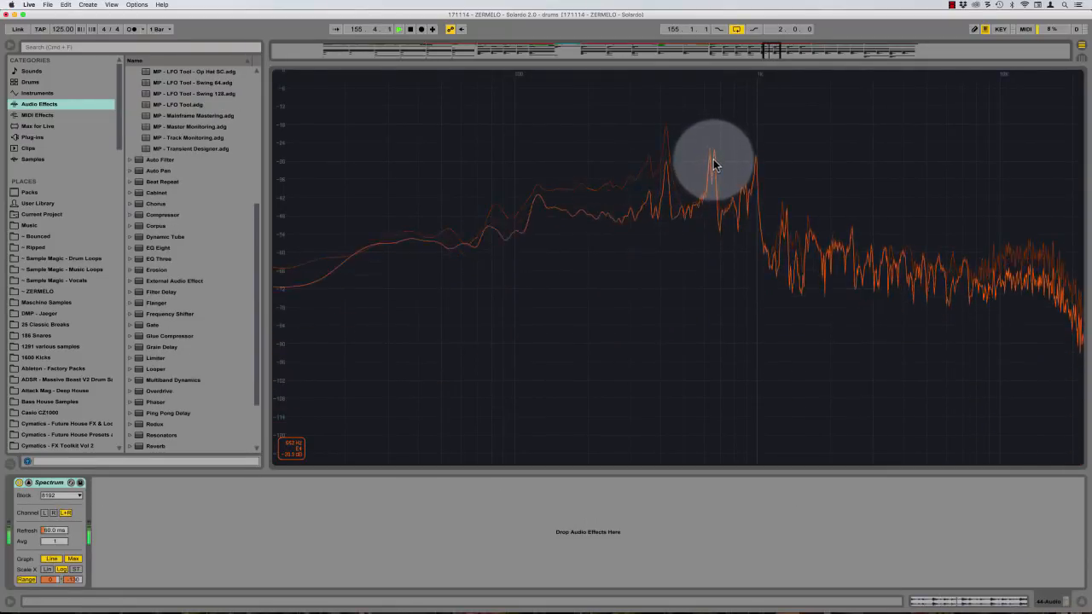
pyautogui.doubleClick(667, 130)
pyautogui.click(407, 162)
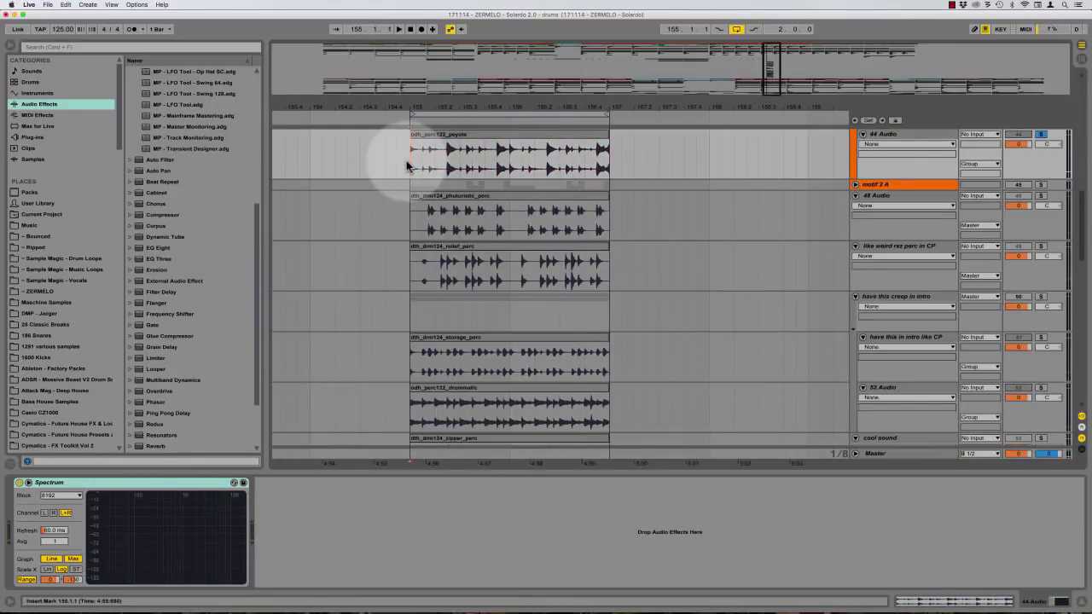
pyautogui.press('+')
pyautogui.press('space')
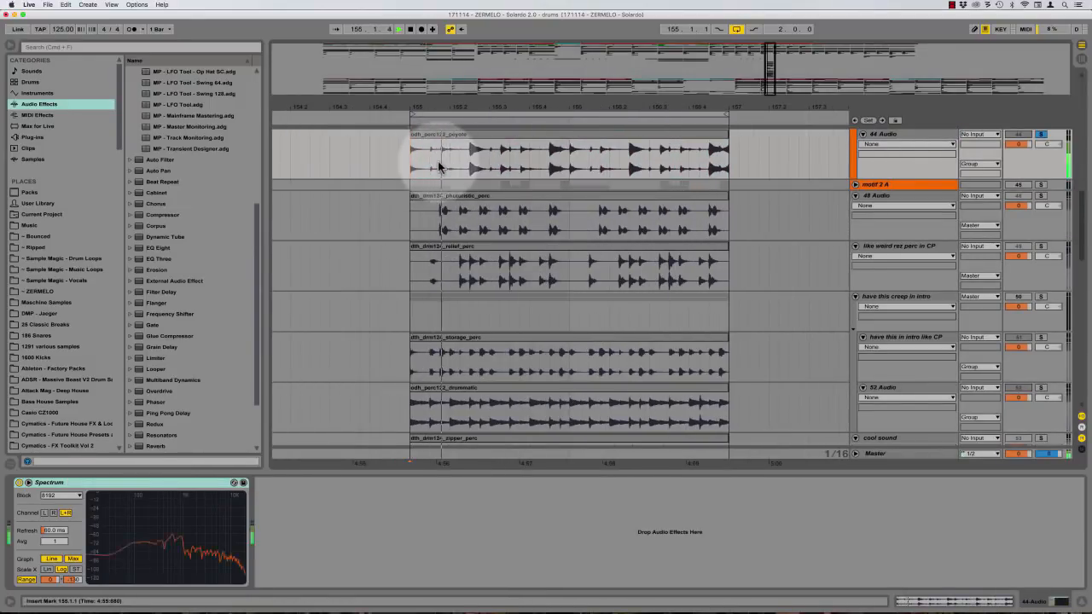
pyautogui.press('space')
# Consolidate the odh_perc122_peyote clip over bars 155 and 156, keeping only its selected hits
pyautogui.click(500, 162)
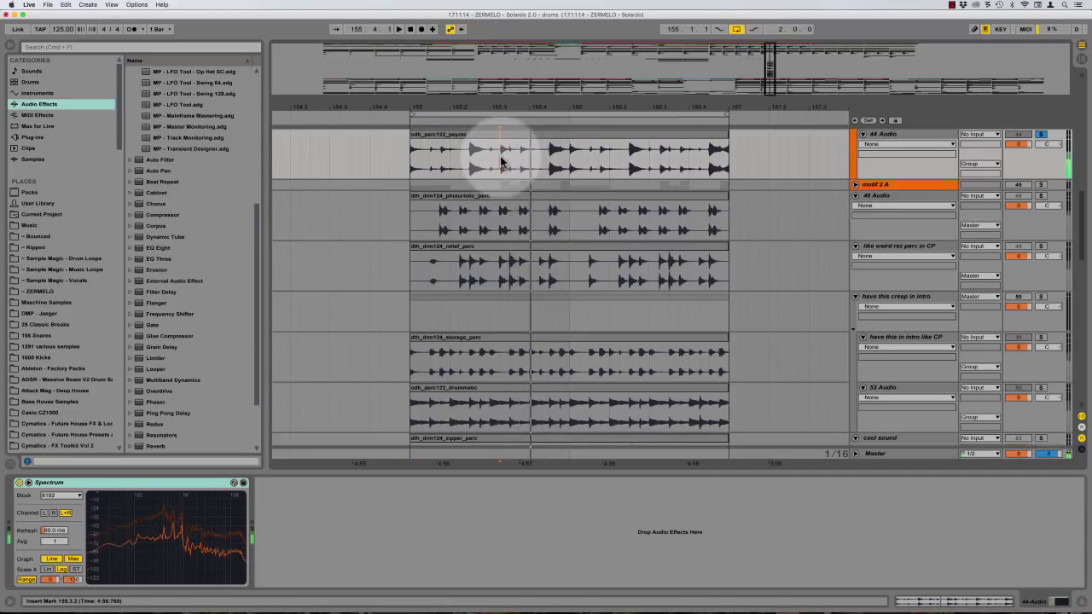
pyautogui.click(507, 133)
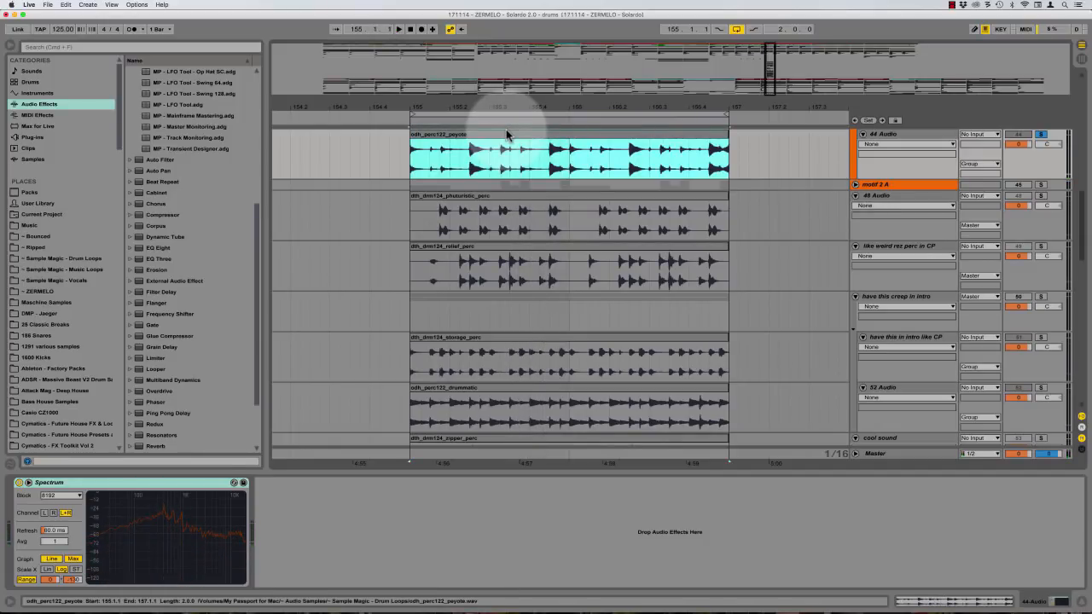
pyautogui.press('super+j')
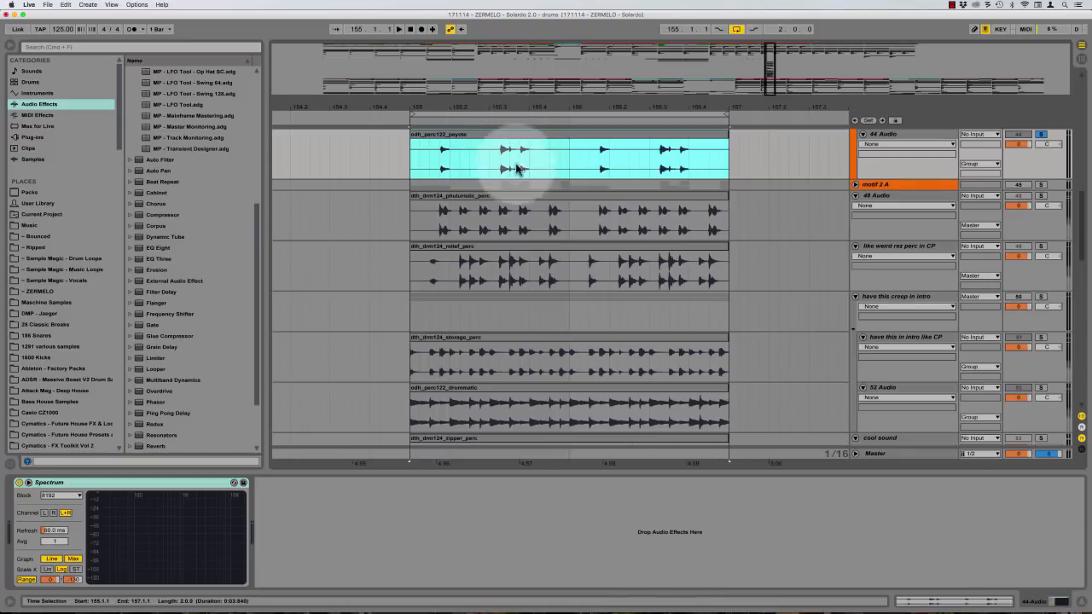
# Play the consolidated peyote clip from 155.3.2 and then 155.3.3 to listen to the individual hits
pyautogui.click(495, 162)
pyautogui.press('+')
pyautogui.press('+')
pyautogui.press('space')
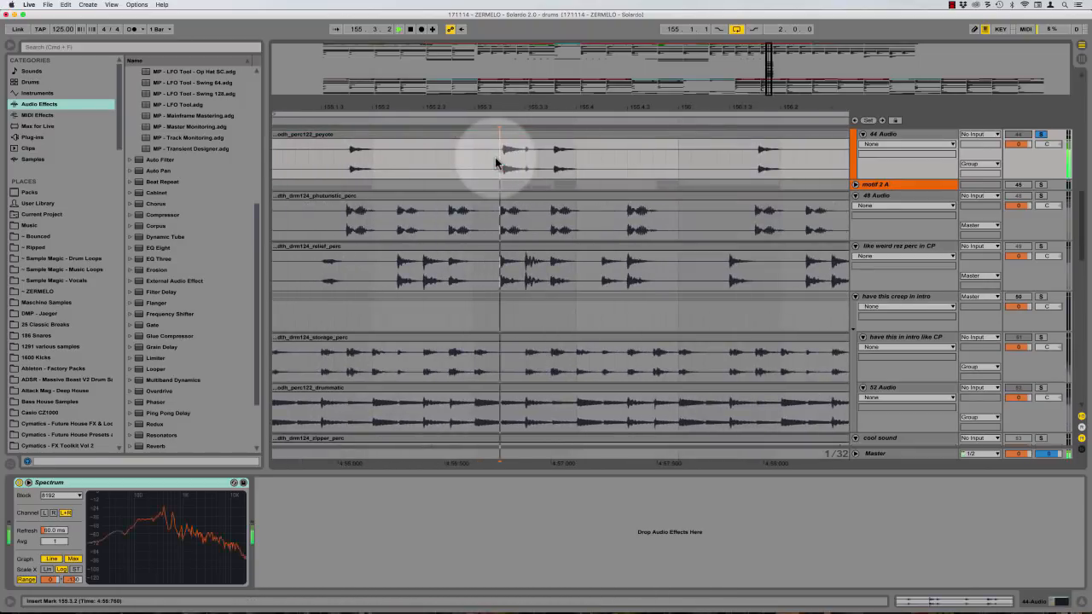
pyautogui.press('space')
pyautogui.press('space')
pyautogui.press('space')
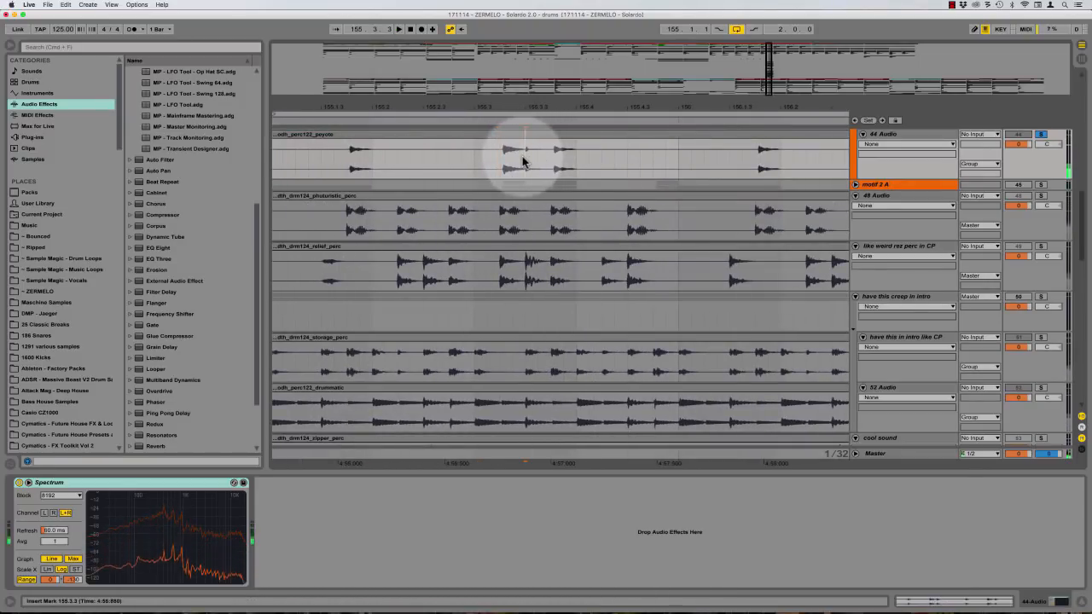
# Split the peyote clip at 155.3.3 and just before 155.3.4, then isolate the earlier hits and clear the empty audio around them
pyautogui.press('+')
pyautogui.press('+')
pyautogui.click(565, 162)
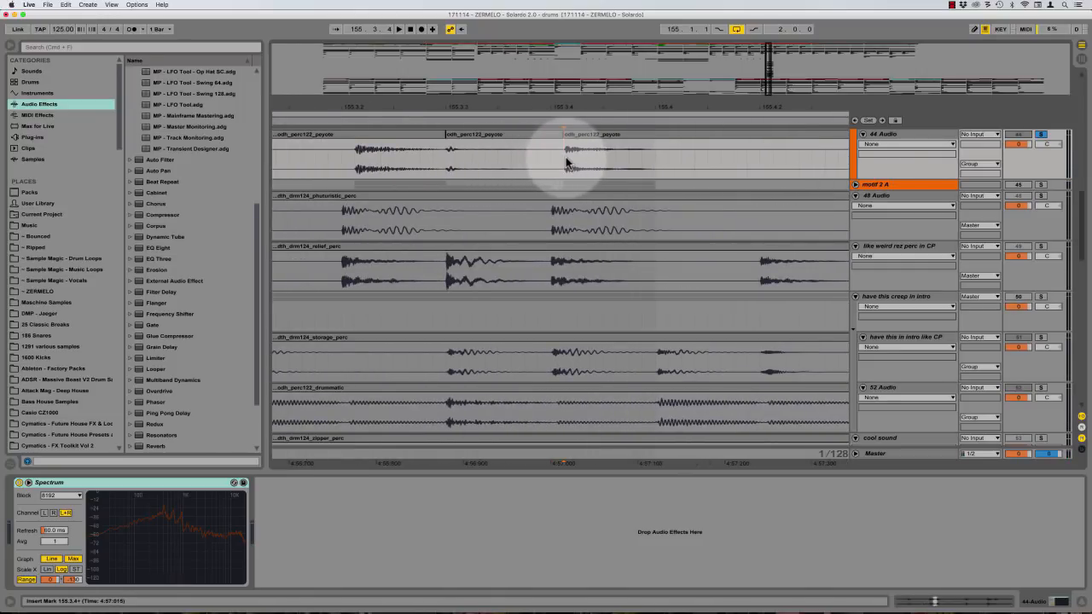
pyautogui.press('-')
pyautogui.click(347, 155)
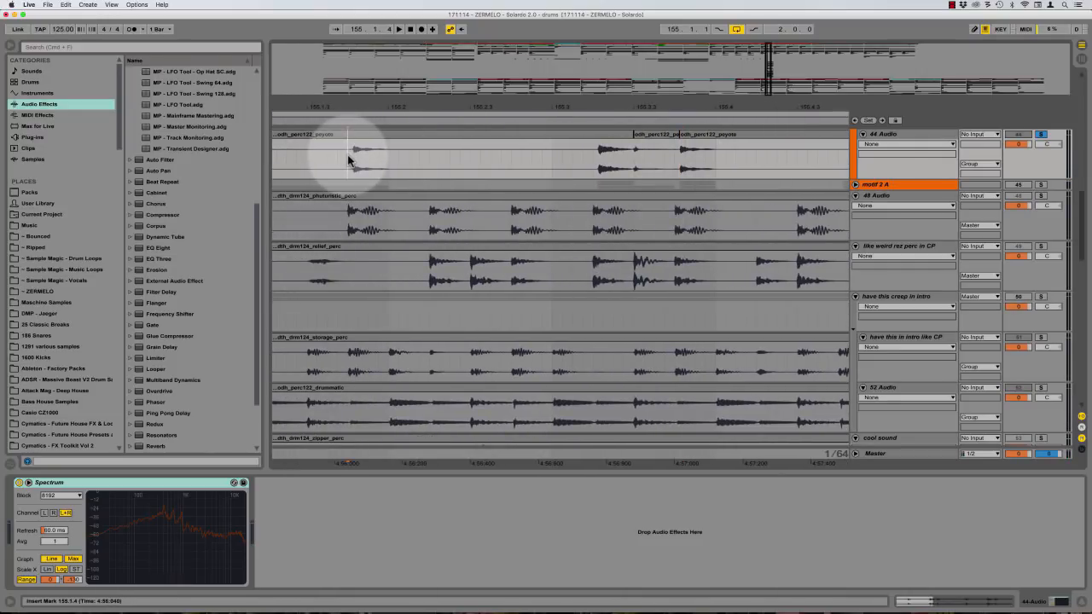
pyautogui.press('-')
# Turn off warping for the peyote hit just after 155.3.2 and play bar 155 as a one-bar loop
pyautogui.doubleClick(452, 143)
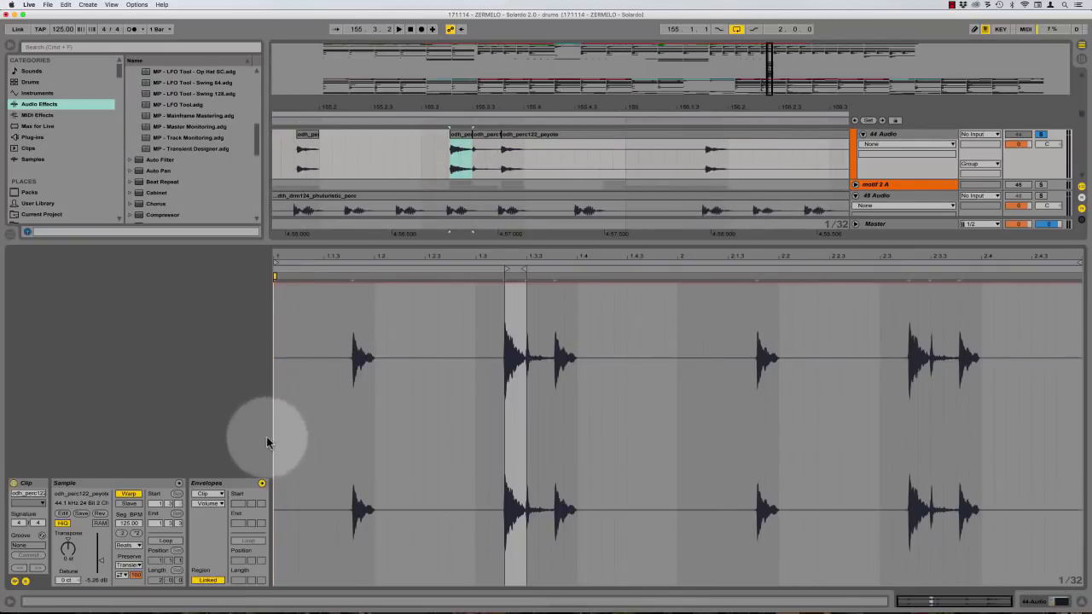
pyautogui.click(128, 494)
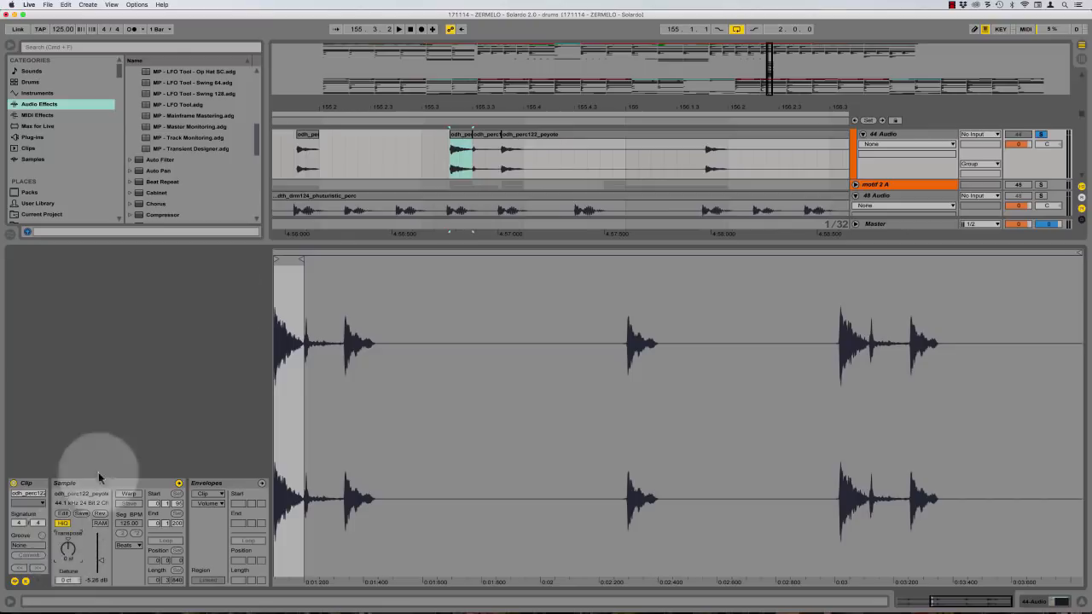
pyautogui.moveTo(288, 153); pyautogui.dragTo(445, 153)
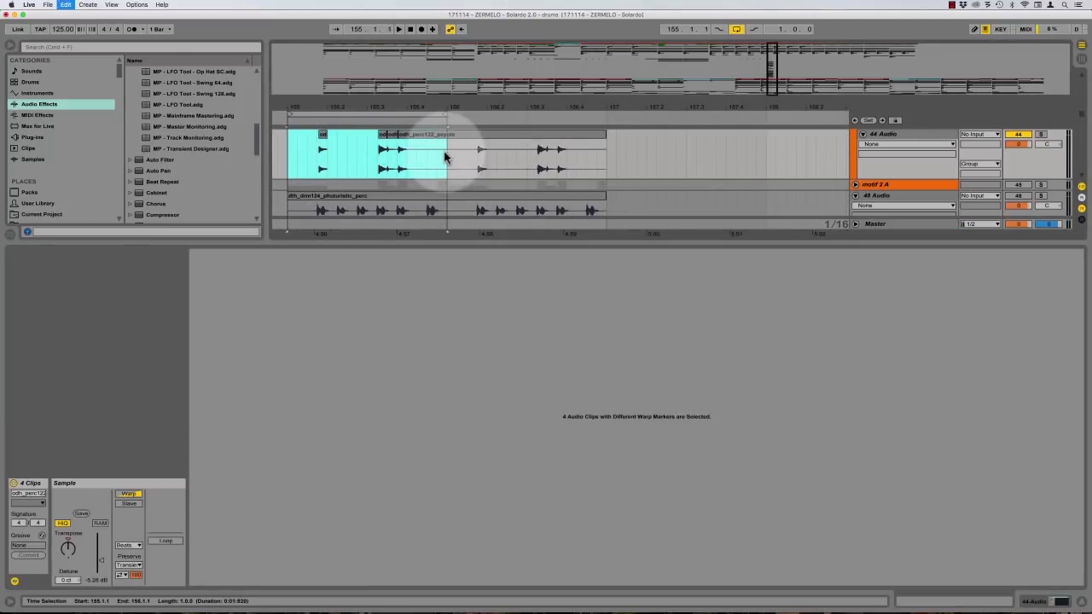
pyautogui.press('space')
pyautogui.press('+')
pyautogui.press('+')
pyautogui.press('+')
pyautogui.hscroll(2, 588, 178)
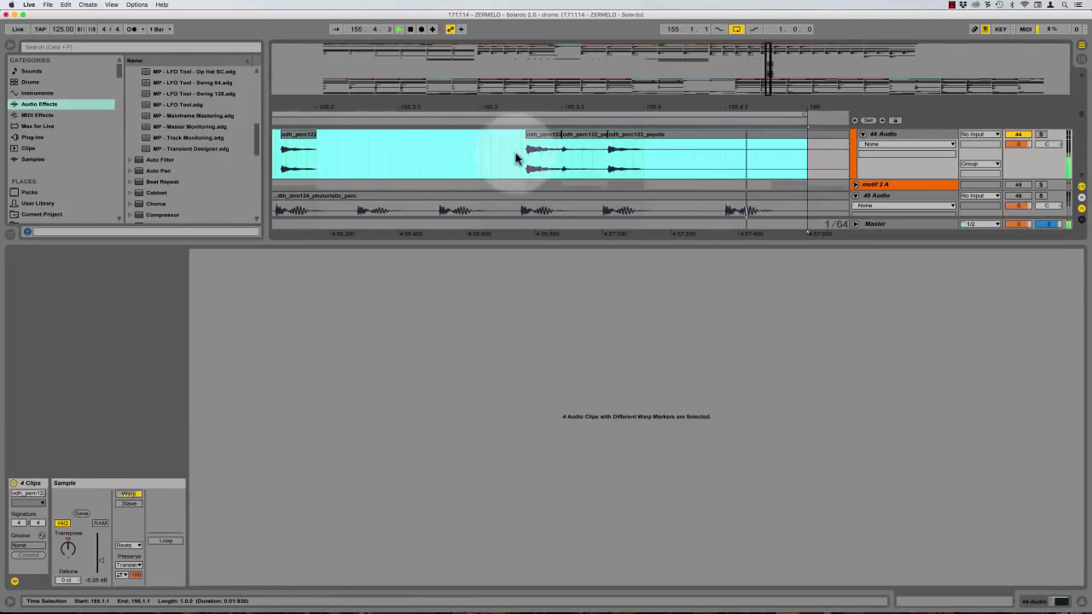
# Transpose the unwarped peyote hit just after 155.3.2 by -1 st and stop playback
pyautogui.click(524, 154)
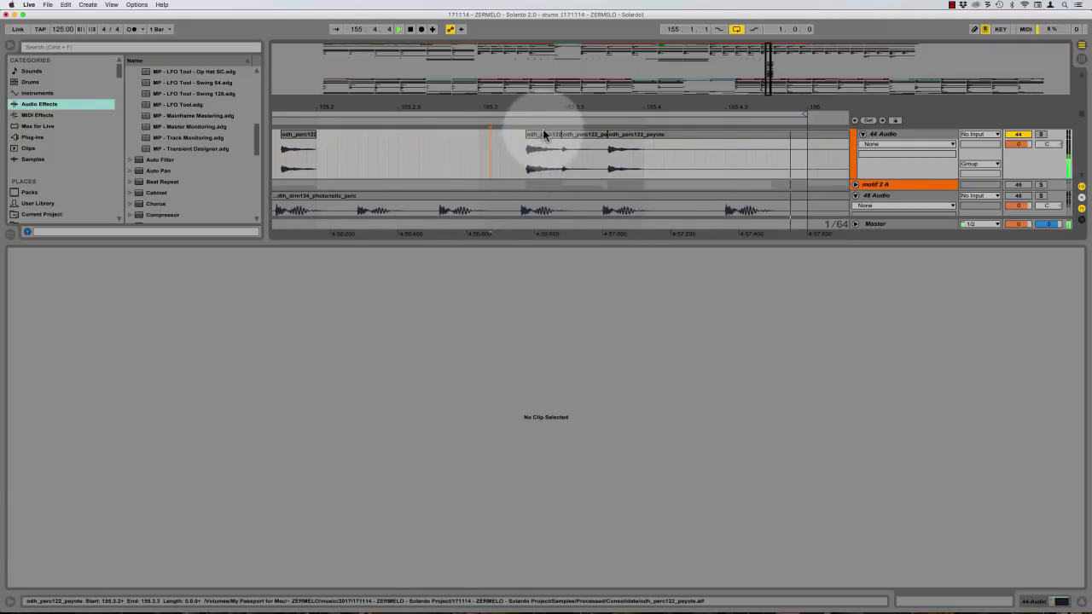
pyautogui.click(533, 135)
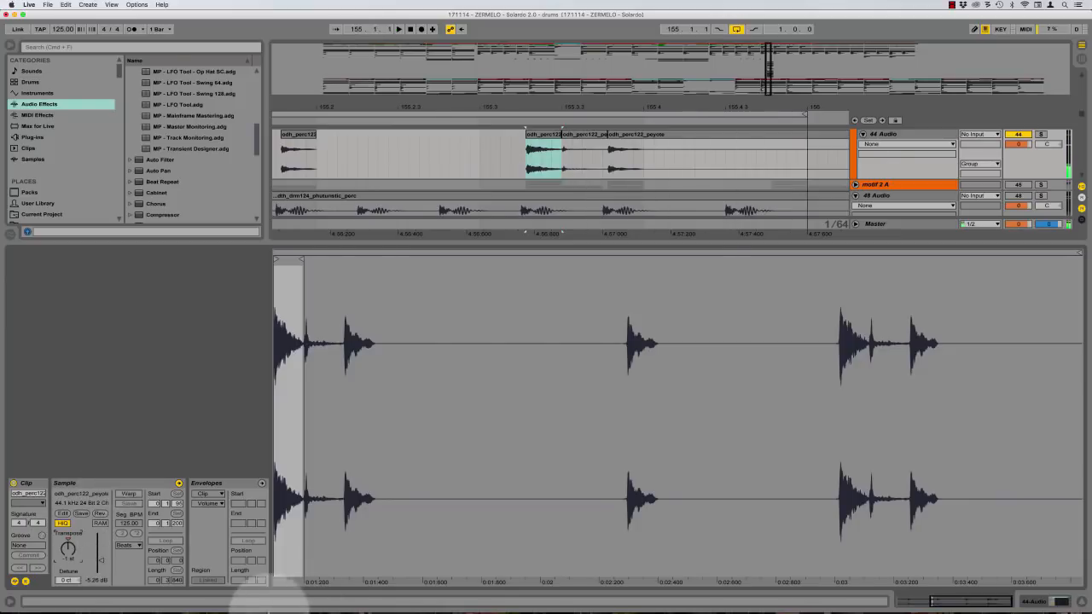
pyautogui.press('space')
pyautogui.click(523, 212)
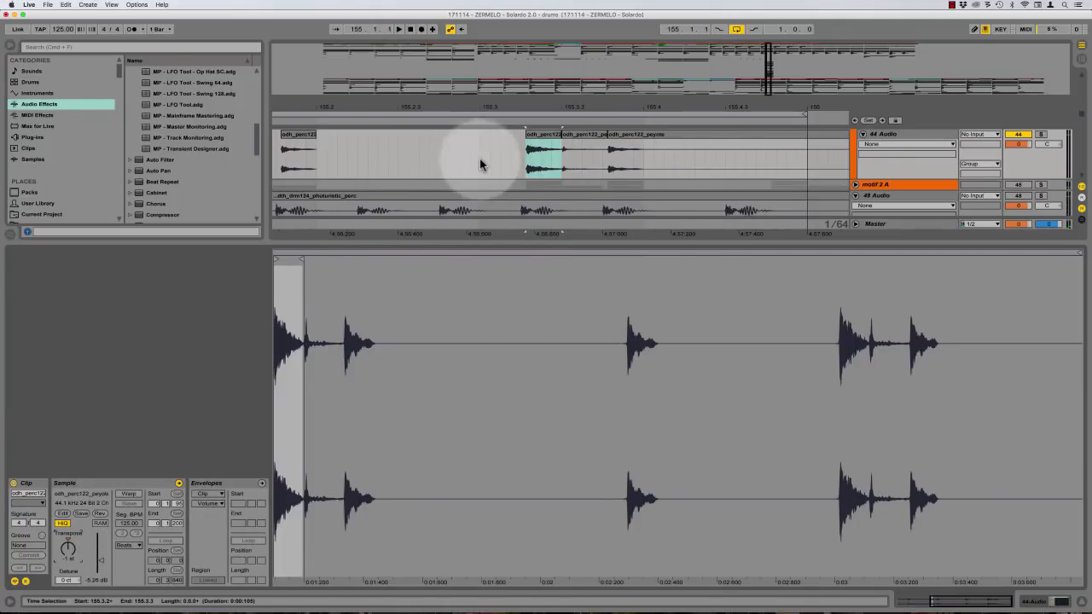
# Loop the 44 Audio track from 155.2.3 to 155.3.3 and play the transposed hit
pyautogui.click(479, 165)
pyautogui.click(552, 139)
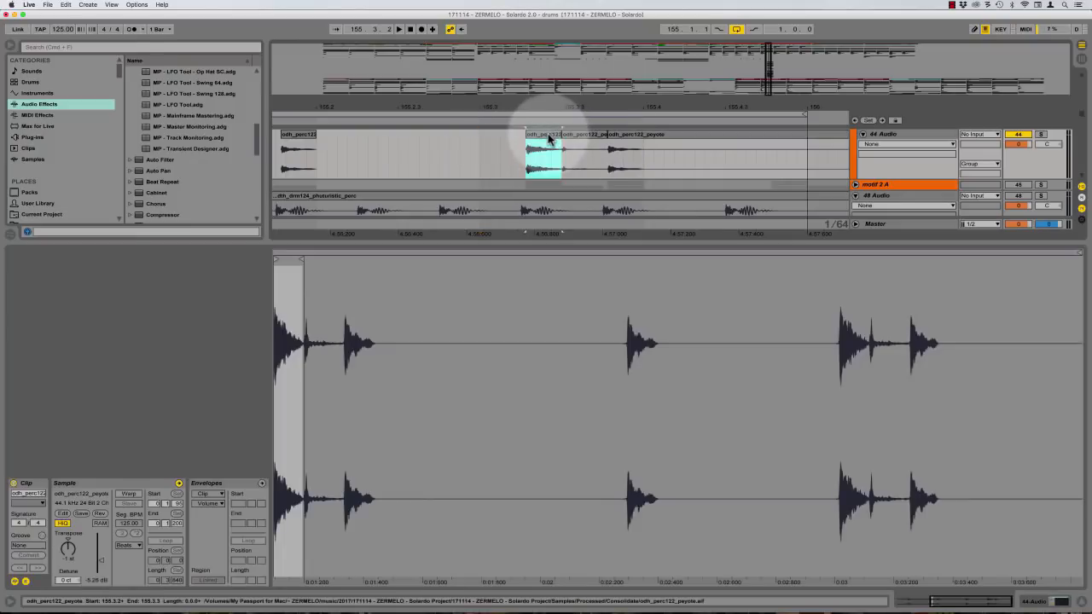
pyautogui.moveTo(396, 145); pyautogui.dragTo(563, 151)
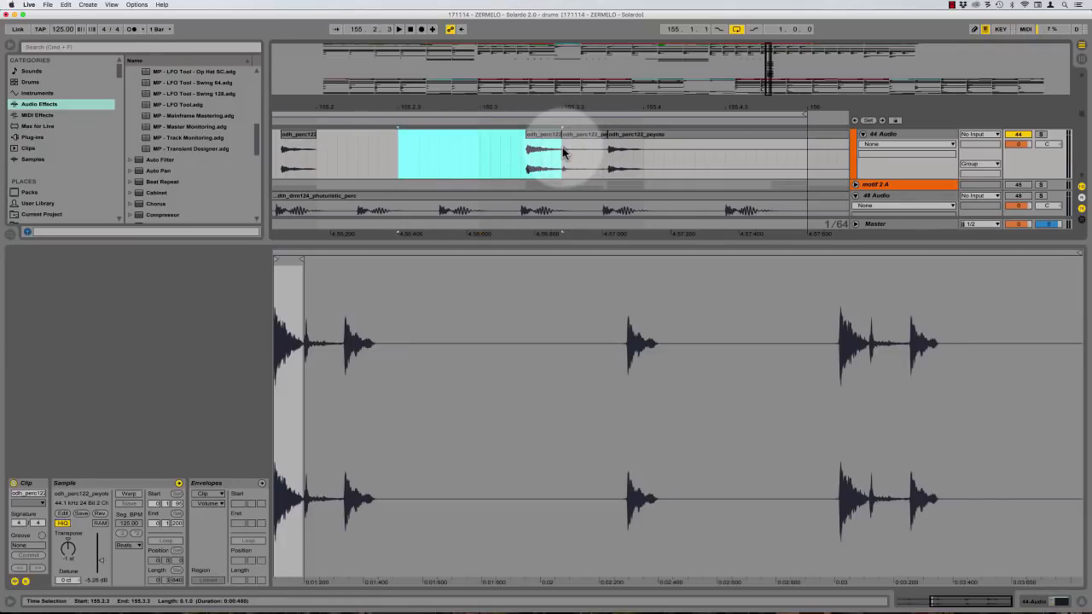
pyautogui.press('super+l')
pyautogui.press('space')
# Enlarge the Spectrum on 44 Audio and check the main frequency peak of the looped peyote hit during playback
pyautogui.doubleClick(921, 133)
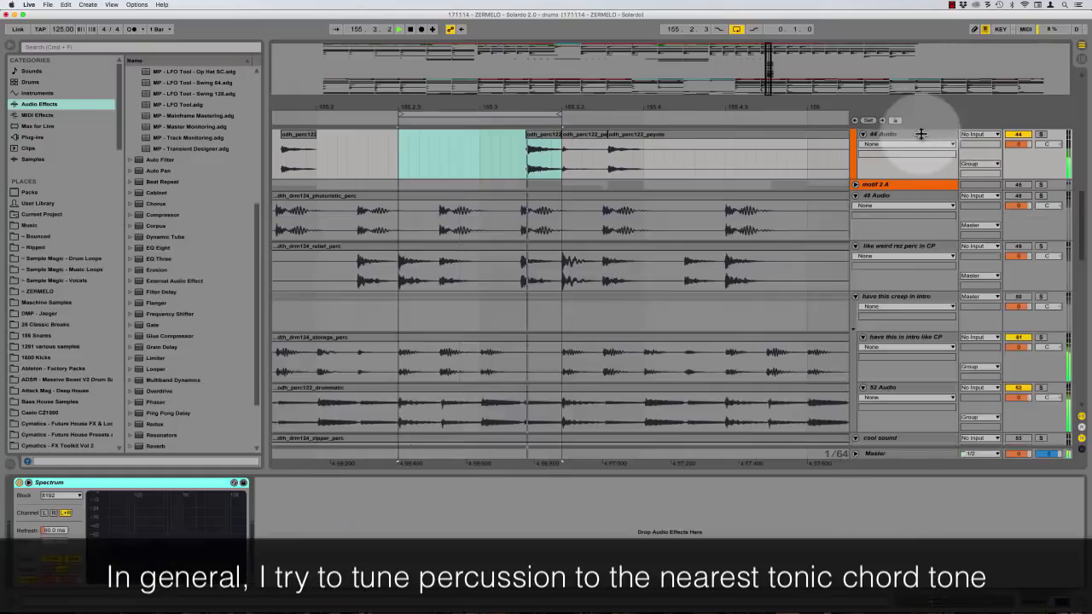
pyautogui.doubleClick(158, 531)
pyautogui.press('space')
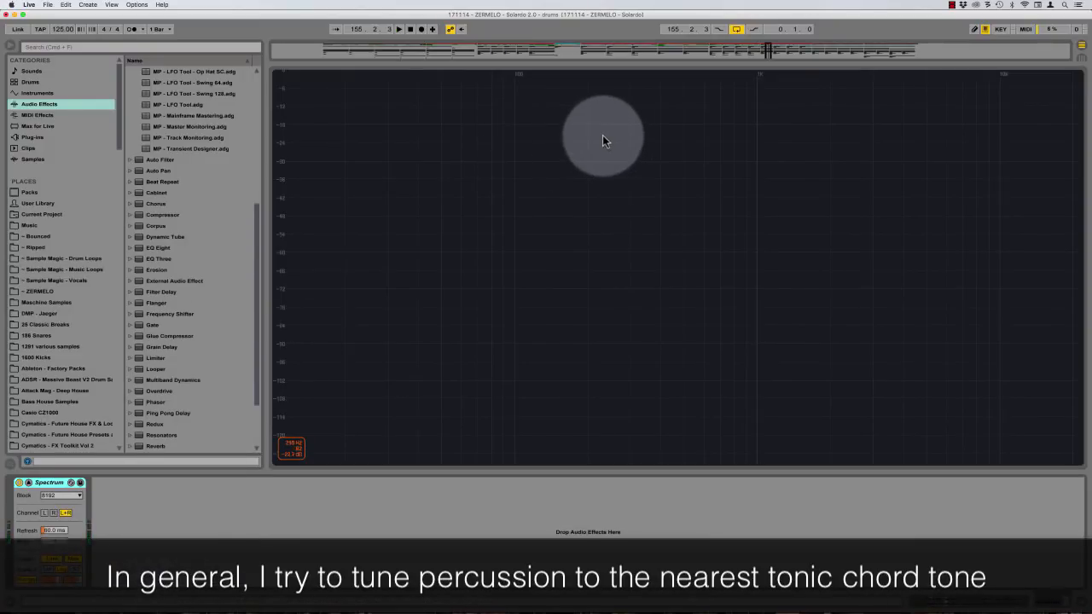
pyautogui.press('space')
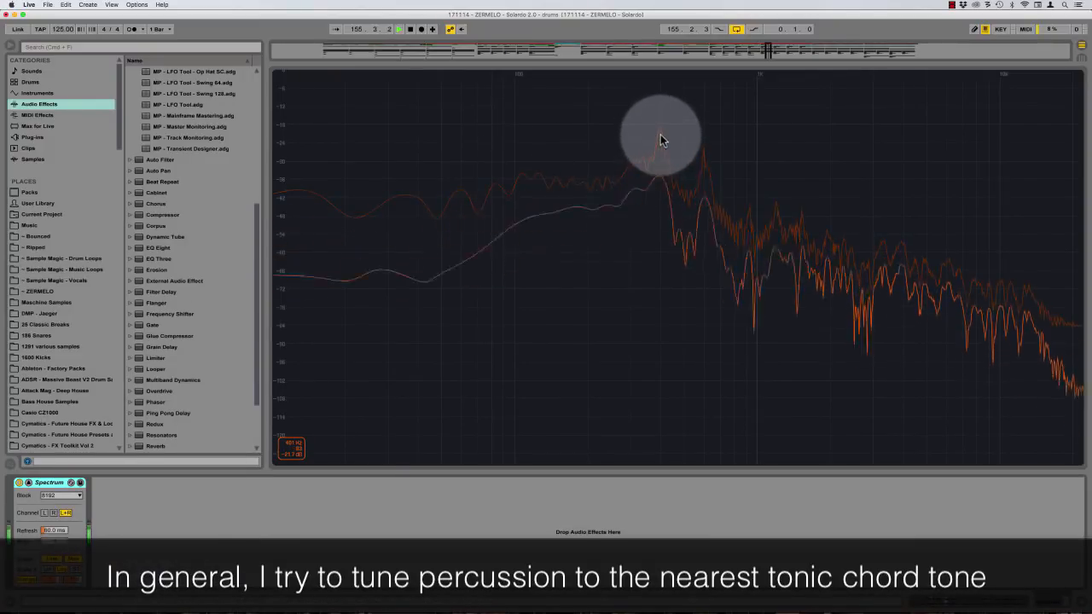
pyautogui.press('space')
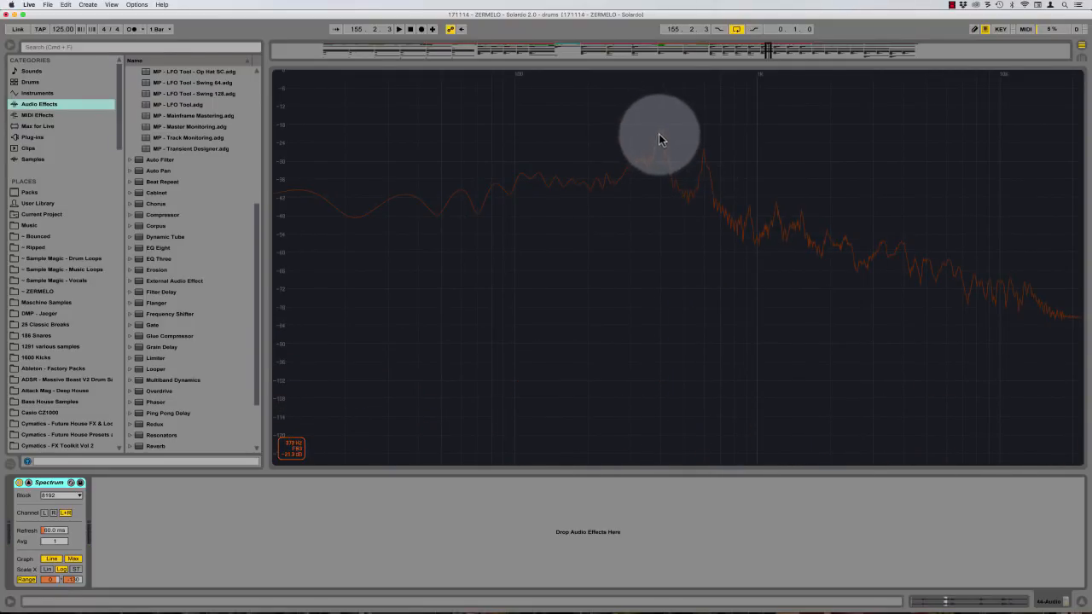
# Return the Spectrum to its normal size and play the arrangement from 155.3.1
pyautogui.click(711, 178)
pyautogui.scroll(1, 477, 160)
pyautogui.click(480, 161)
pyautogui.press('space')
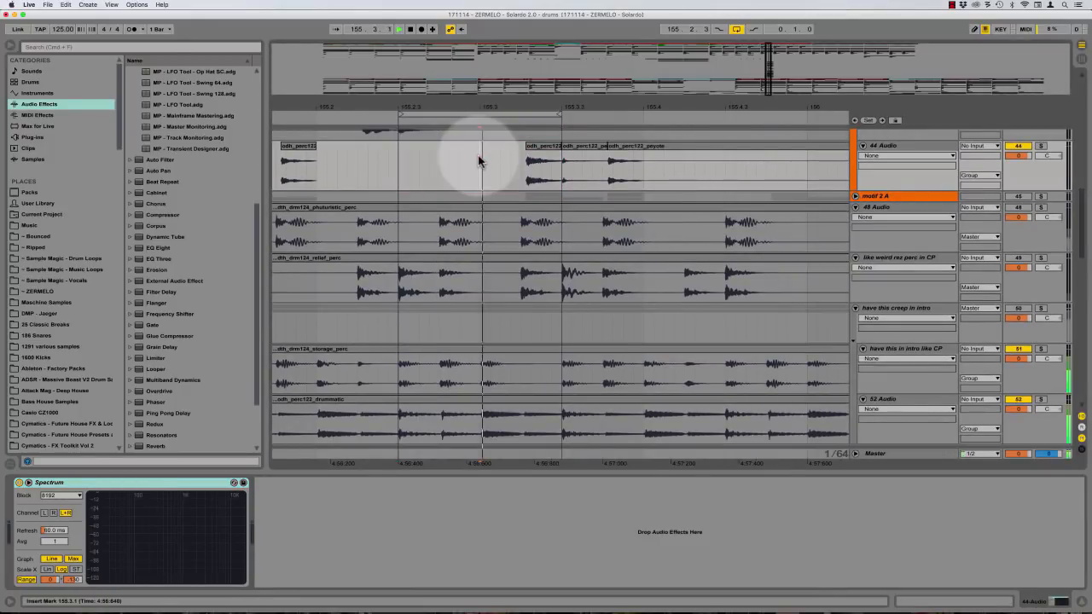
pyautogui.press('-')
pyautogui.press('-')
pyautogui.scroll(2, 458, 163)
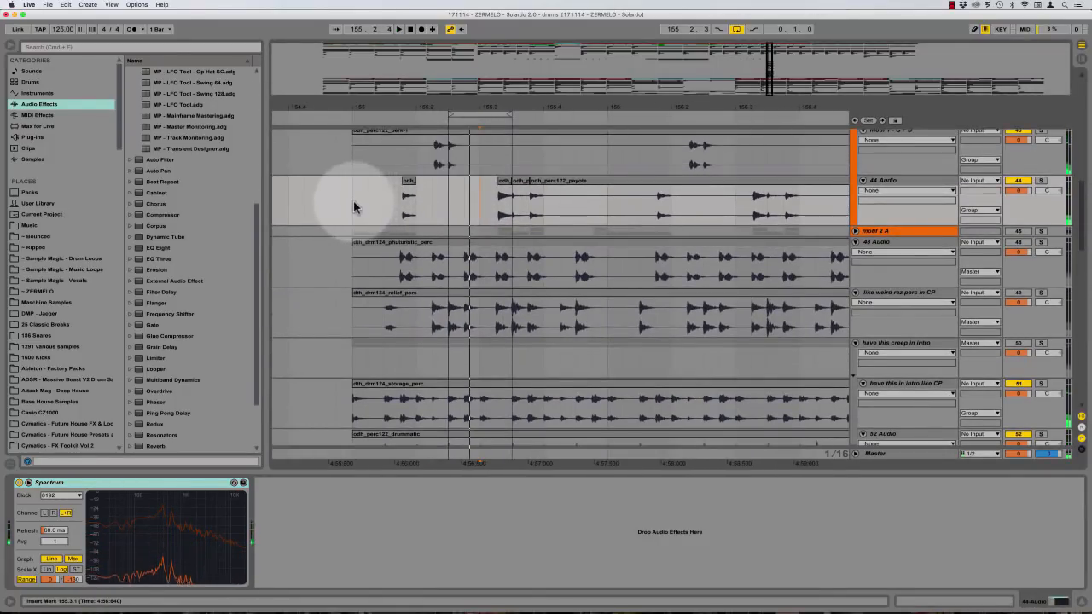
# Loop 155.1.1 to 155.3.1 on the 44 Audio track, play it and open the clip settings of the first peyote hit
pyautogui.moveTo(353, 207); pyautogui.dragTo(483, 218)
pyautogui.press('super+l')
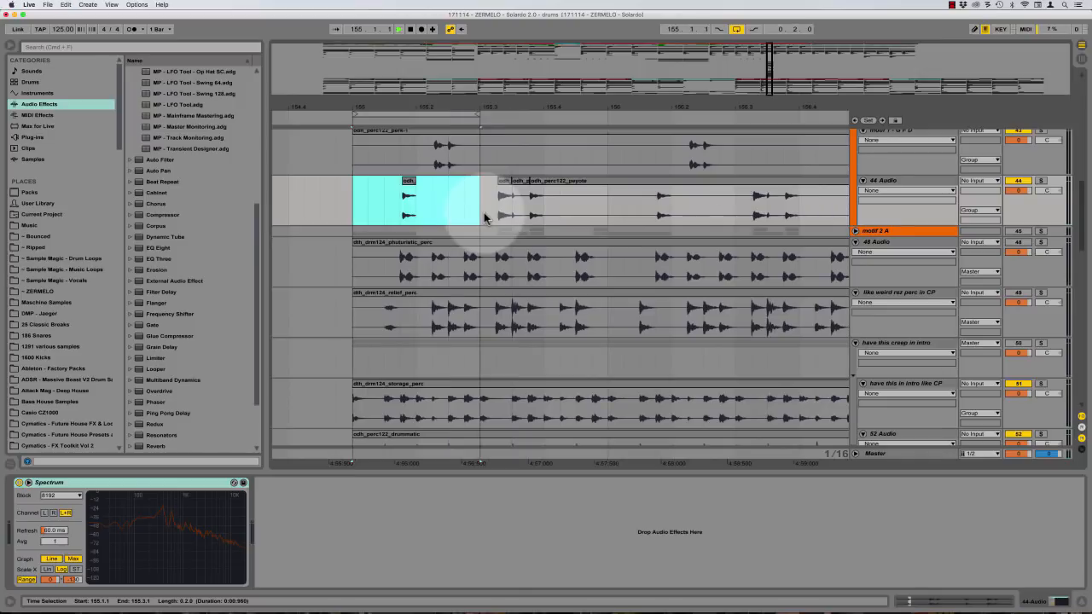
pyautogui.press('space')
pyautogui.click(463, 209)
pyautogui.doubleClick(409, 188)
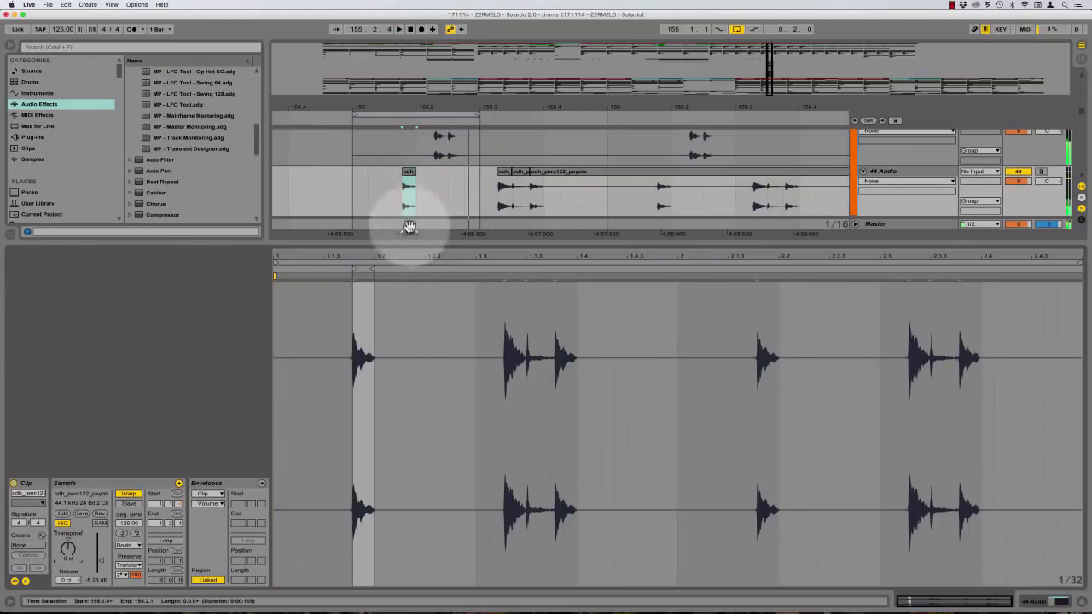
pyautogui.press('space')
# Consolidate the separated peyote hits in bar 155 of the 44 Audio track into one clip
pyautogui.press('super+alt+l')
pyautogui.scroll(2, 468, 233)
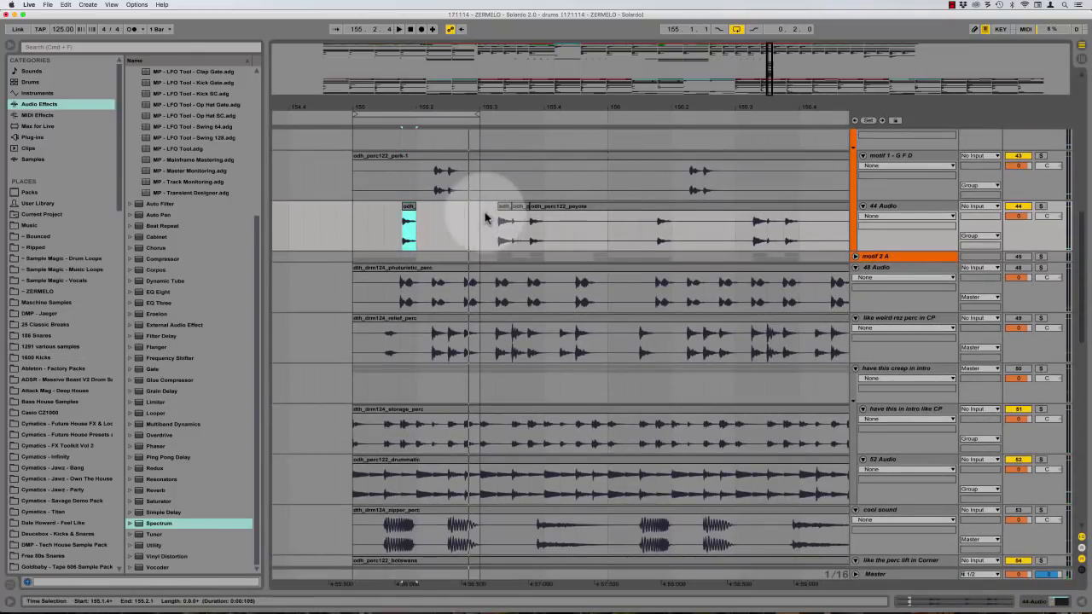
pyautogui.moveTo(572, 232); pyautogui.dragTo(319, 239)
pyautogui.press('super+j')
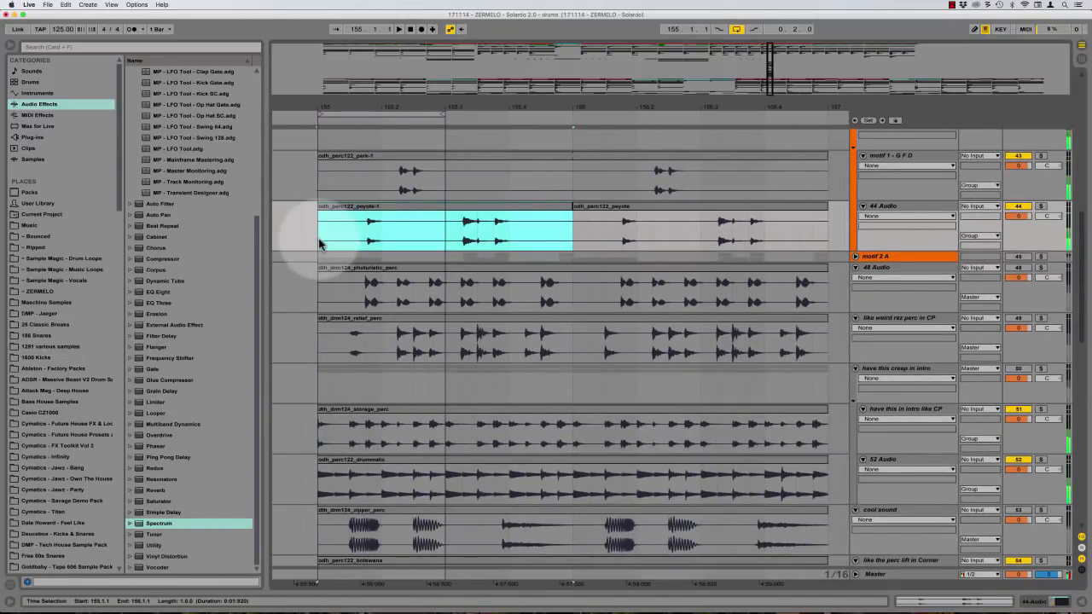
# Enable looping on the consolidated peyote clip and extend it to bar 157 over the original hits in bar 156
pyautogui.doubleClick(358, 214)
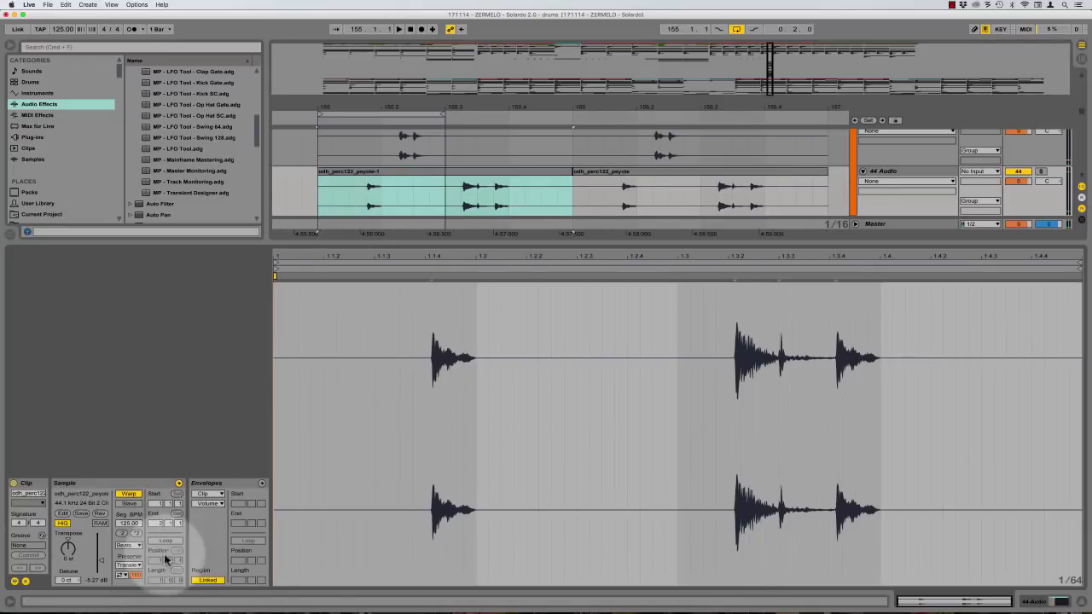
pyautogui.click(167, 542)
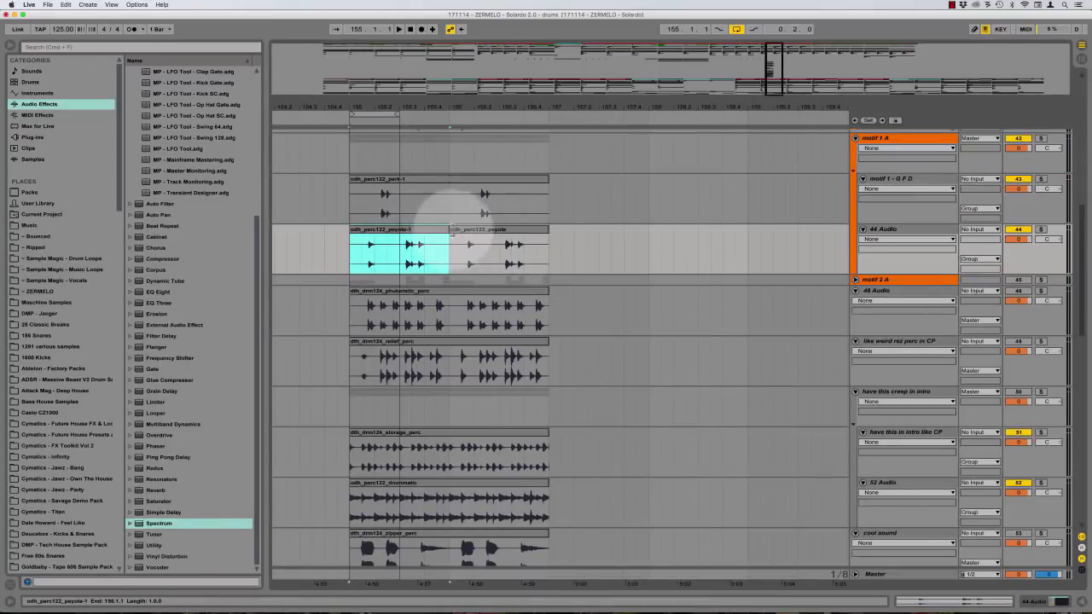
pyautogui.moveTo(452, 231); pyautogui.dragTo(555, 247)
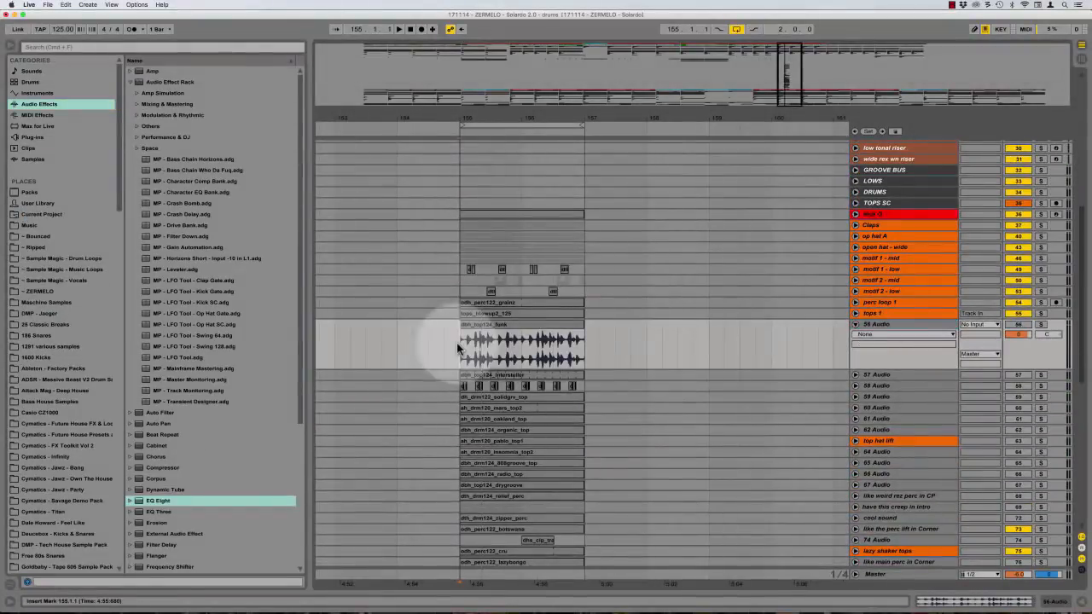
# Look through the drum tracks and solo the 56 Audio track
pyautogui.scroll(-2, 739, 373)
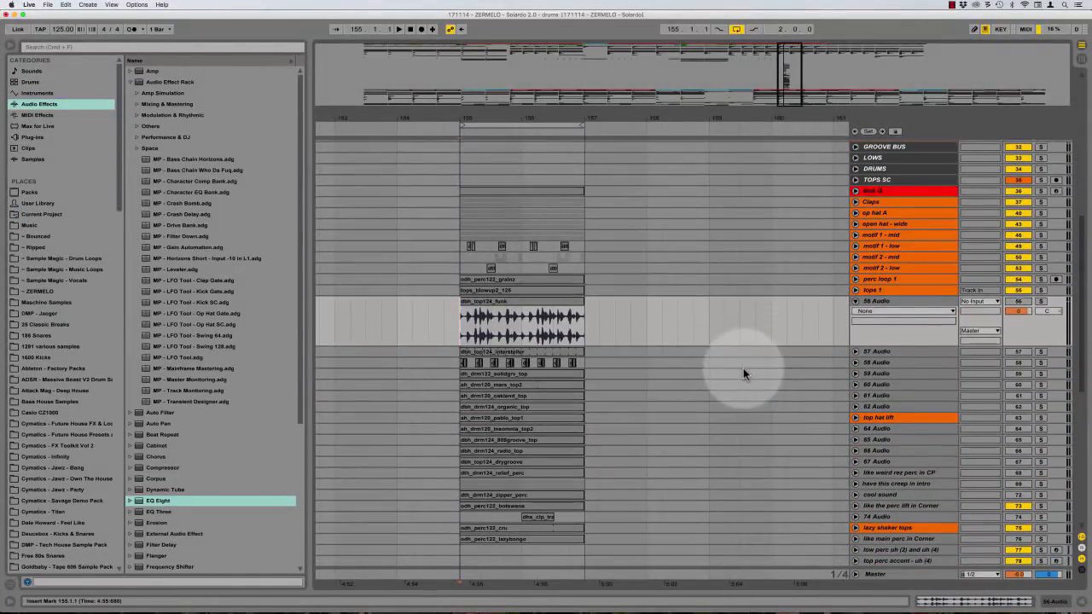
pyautogui.scroll(-10, 515, 242)
pyautogui.scroll(7, 515, 242)
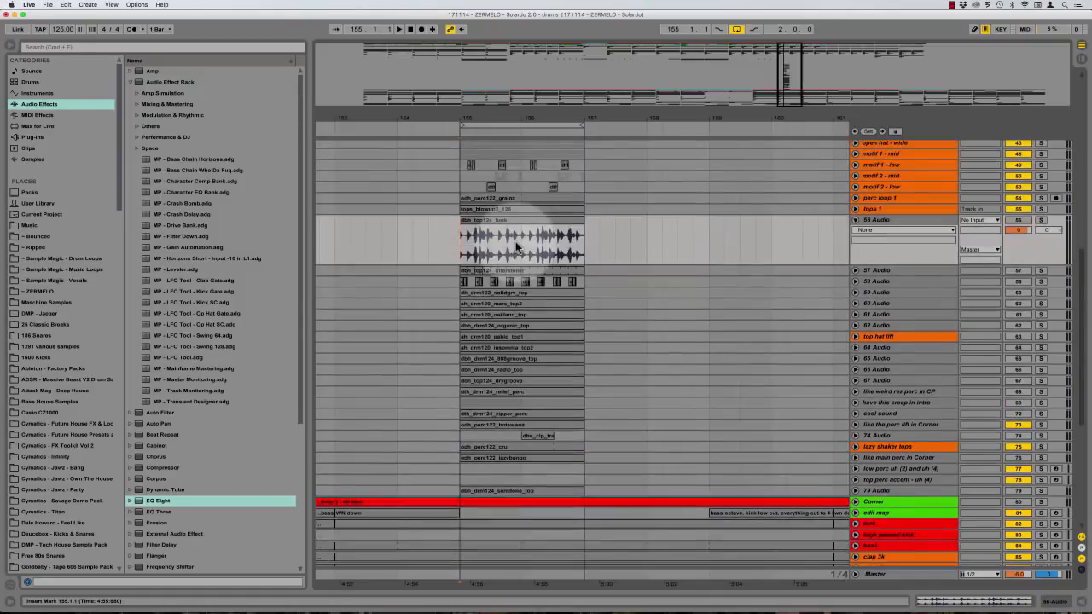
pyautogui.click(1040, 219)
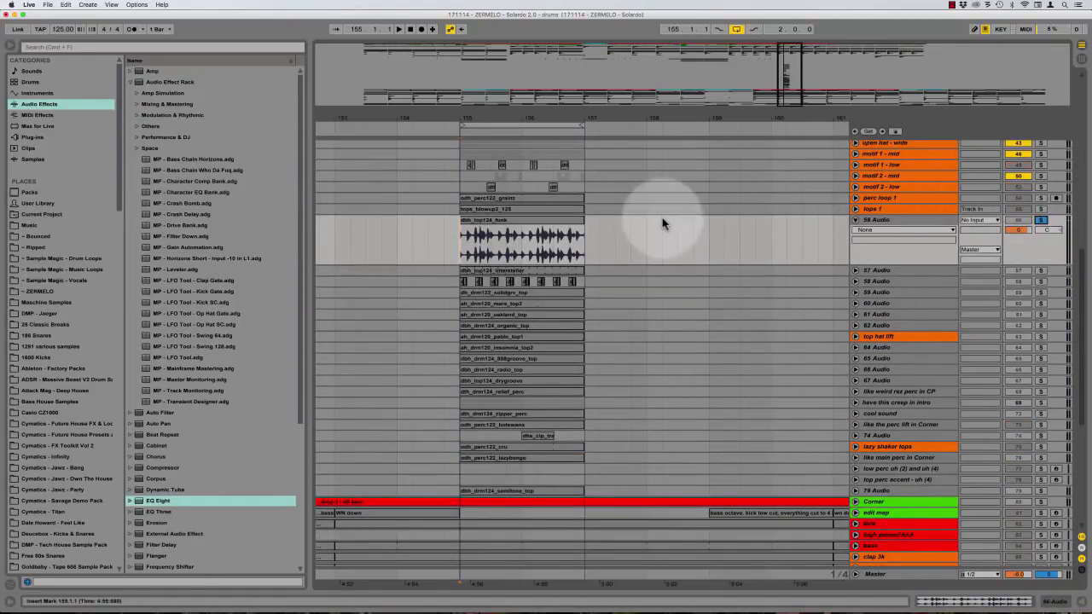
# Open the dbh_top124_funk clip and examine its volume envelope around beats 2 and 4 across both bars
pyautogui.doubleClick(501, 228)
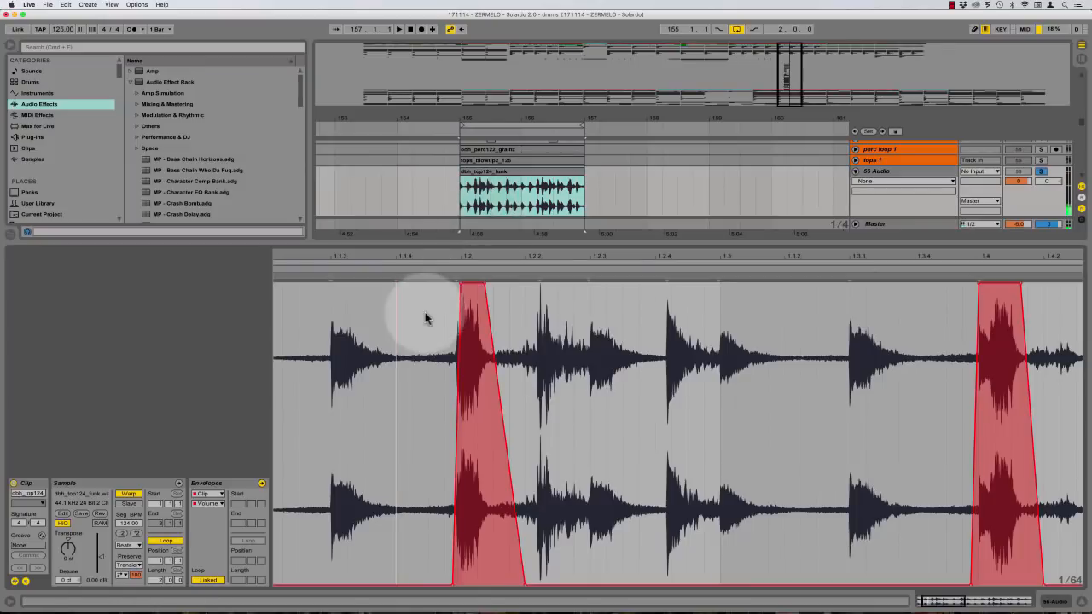
pyautogui.click(365, 328)
pyautogui.moveTo(496, 259); pyautogui.dragTo(379, 278)
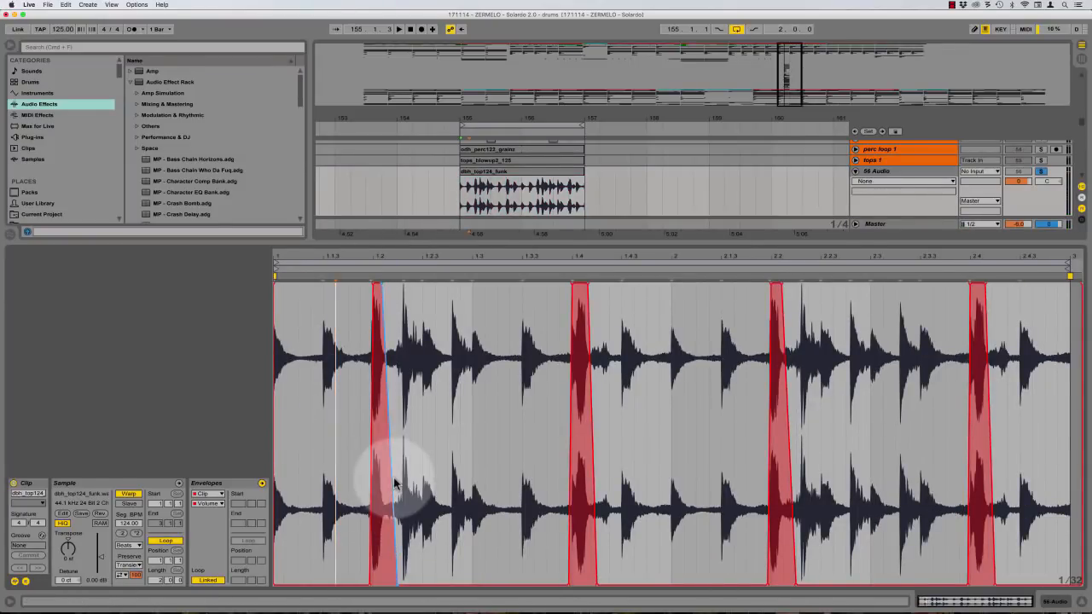
pyautogui.click(346, 335)
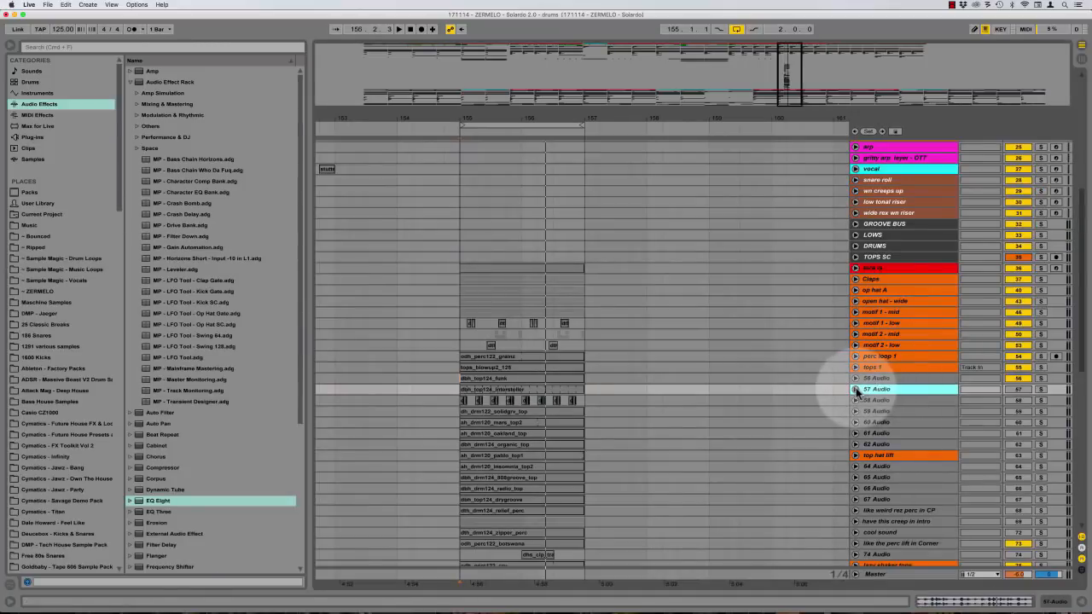
# Unfold the 57 Audio track, solo it and play its loop from bar 155
pyautogui.click(854, 390)
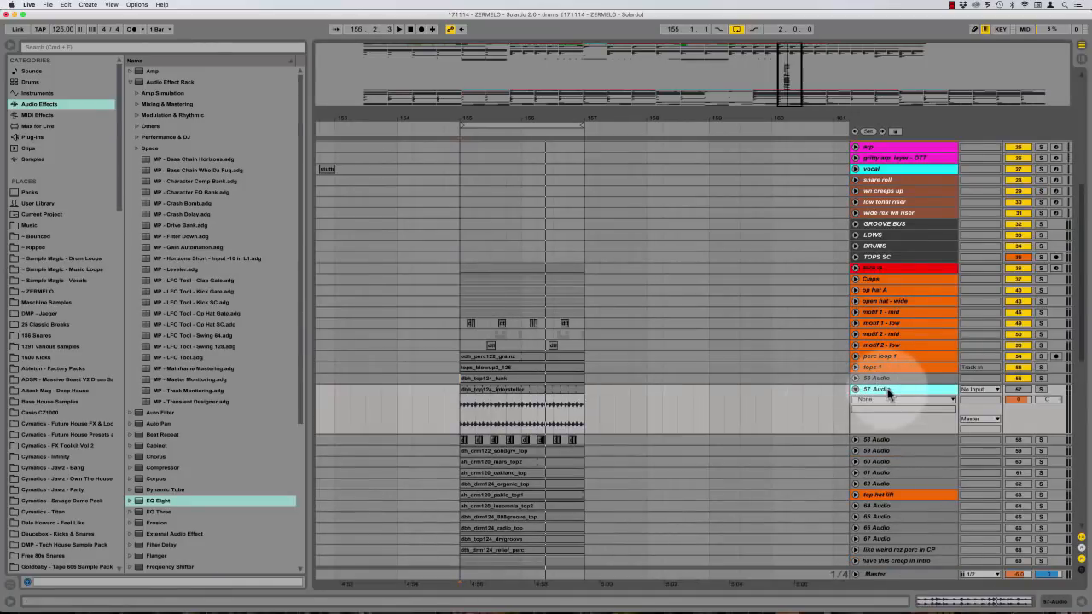
pyautogui.click(1042, 391)
pyautogui.click(481, 381)
pyautogui.press('space')
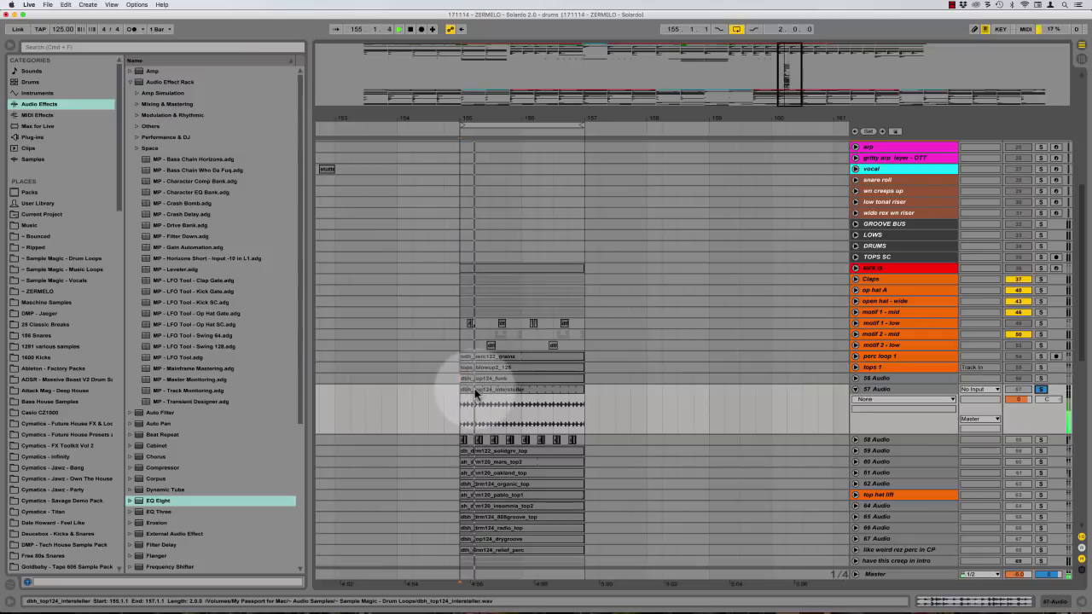
# Open the dbh_top124_interstellar clip and mark the gap between grid line 1.3.2 and the following warped hit
pyautogui.doubleClick(479, 390)
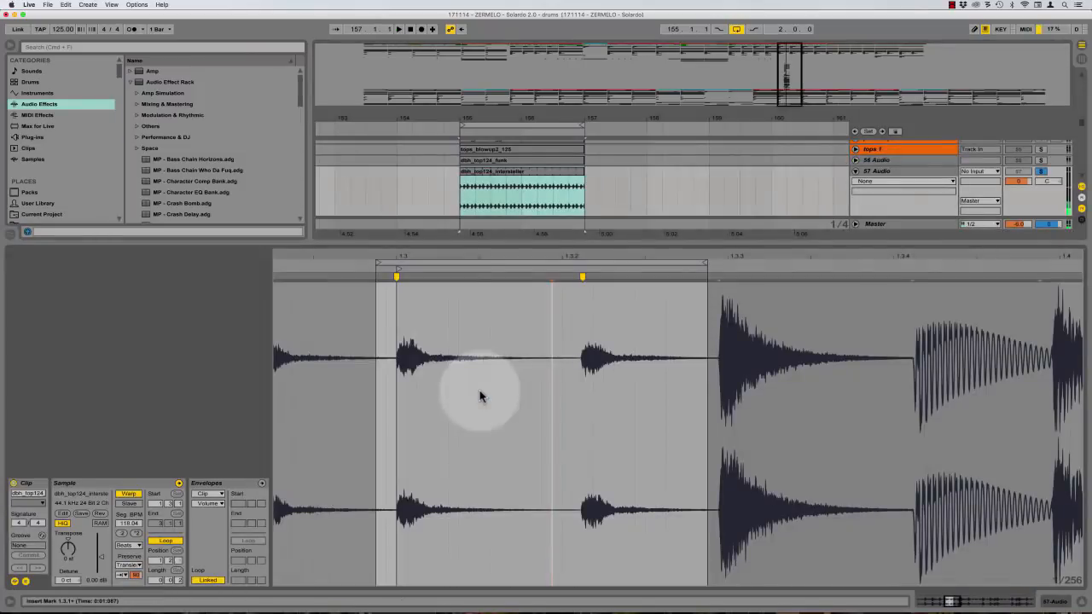
pyautogui.moveTo(543, 258); pyautogui.dragTo(543, 170)
pyautogui.moveTo(491, 258); pyautogui.dragTo(491, 307)
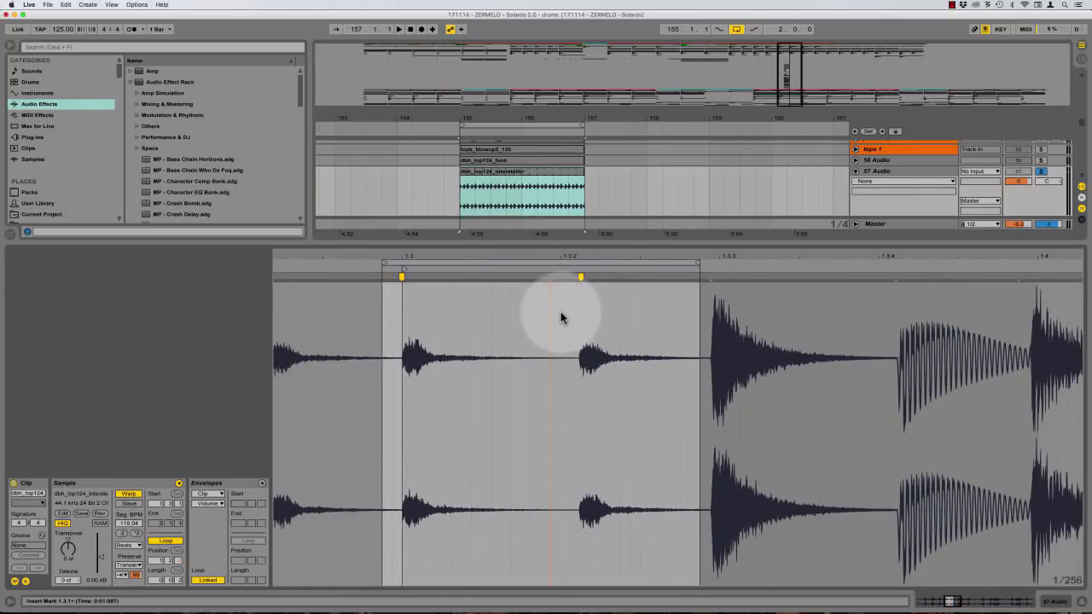
pyautogui.moveTo(560, 317); pyautogui.dragTo(579, 316)
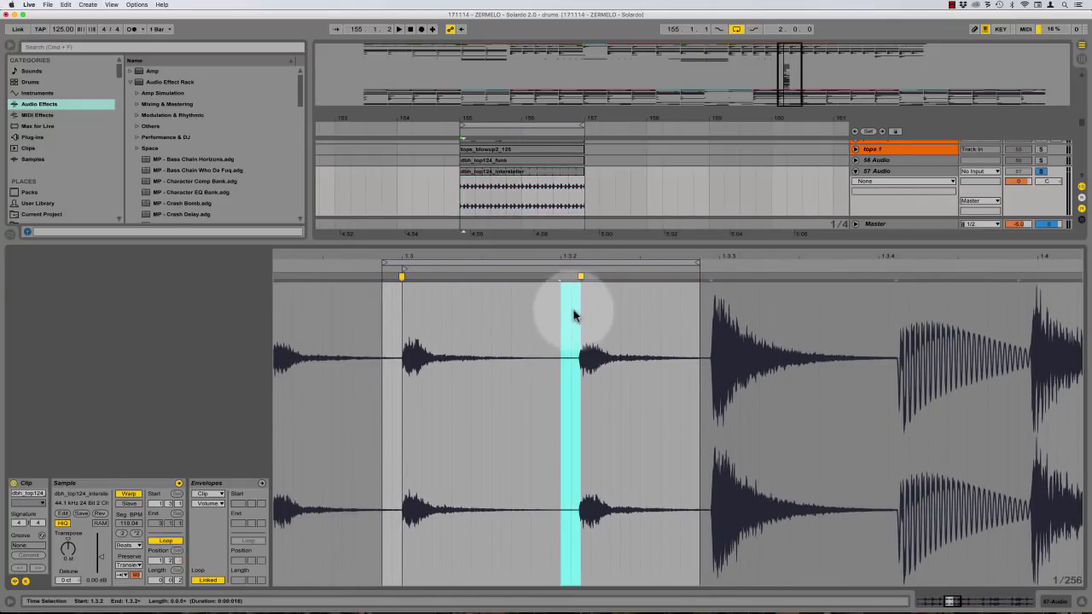
# Activate the 57 Audio track, compare it soloed and in the mix, and set it to -4.1 dB, panned 25R
pyautogui.click(581, 316)
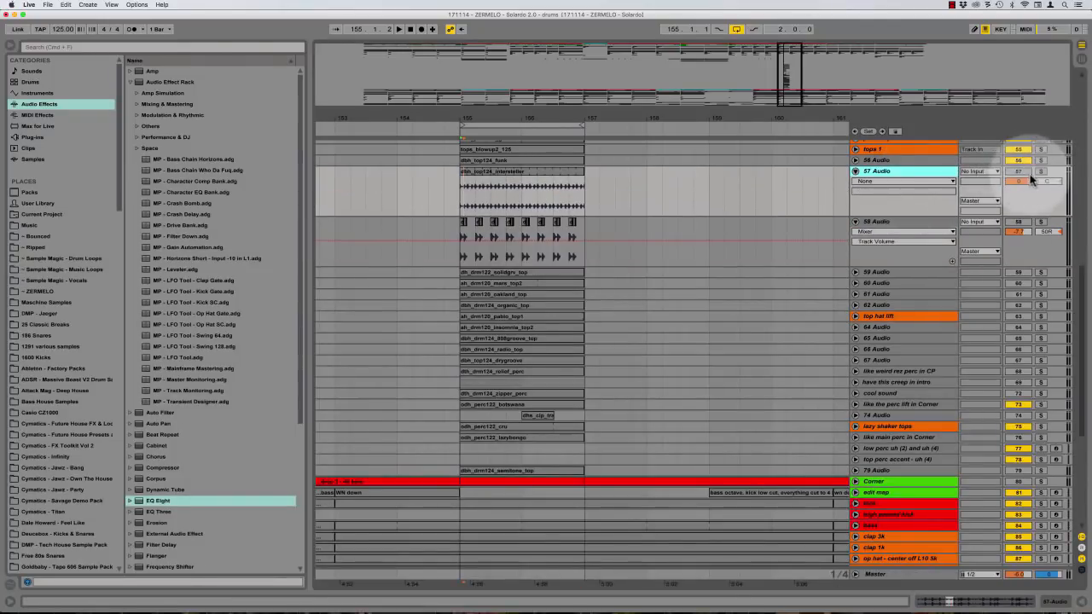
pyautogui.click(1018, 172)
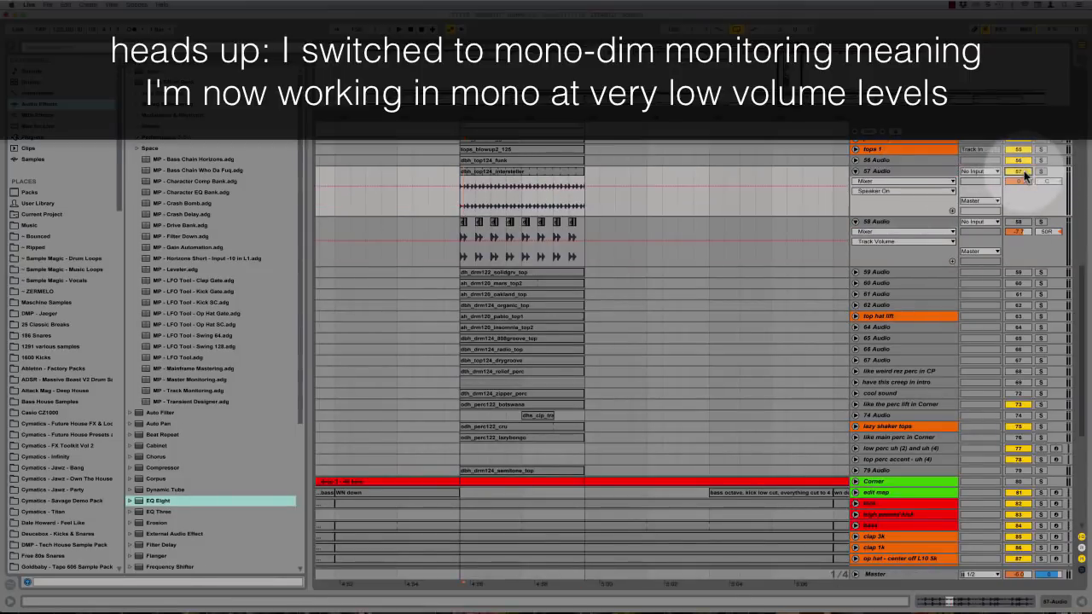
pyautogui.click(1040, 172)
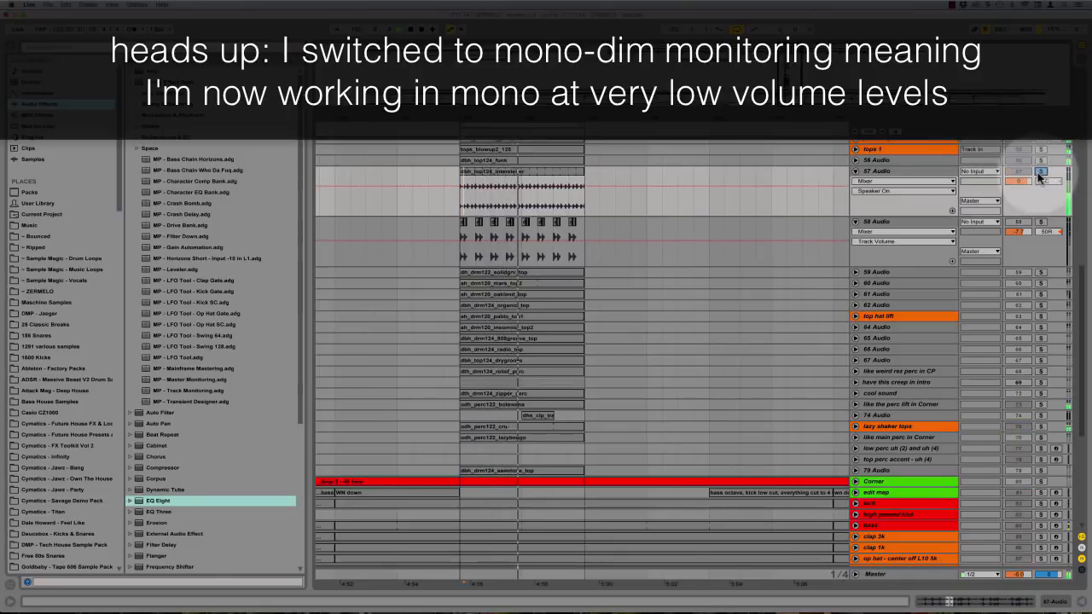
pyautogui.click(1040, 173)
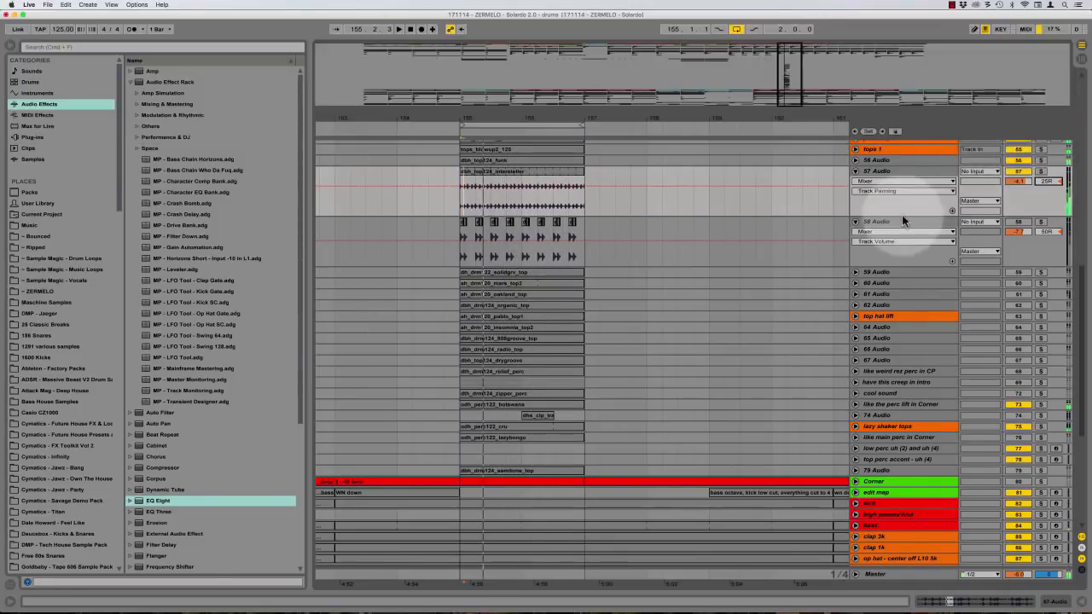
# Solo the 58 Audio track, play its loop and examine the sliced dbh_top124_jangle hits across both bars
pyautogui.click(1065, 221)
pyautogui.click(1040, 221)
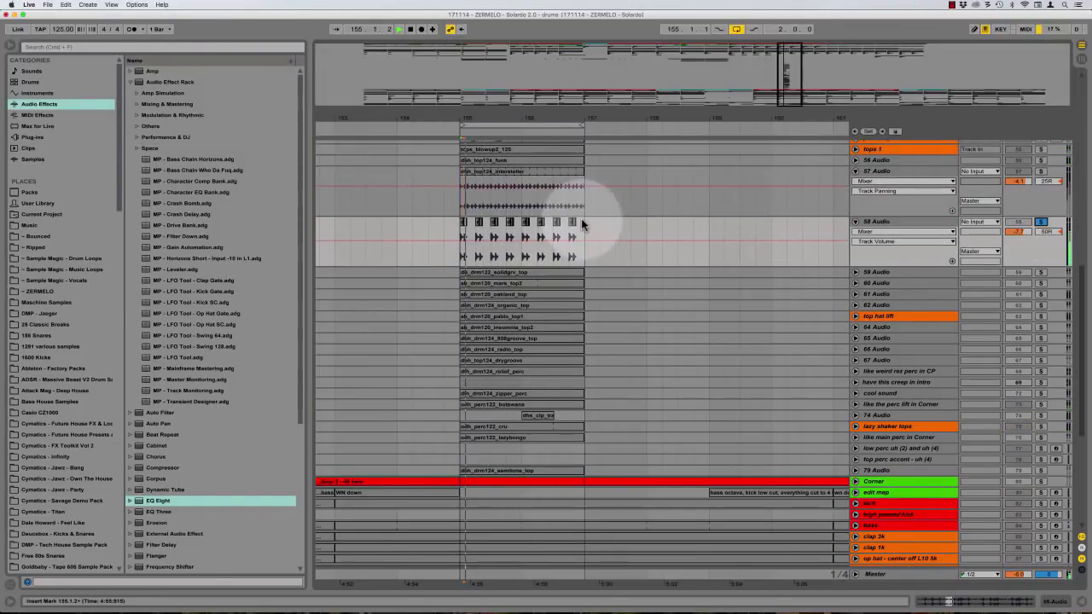
pyautogui.press('space')
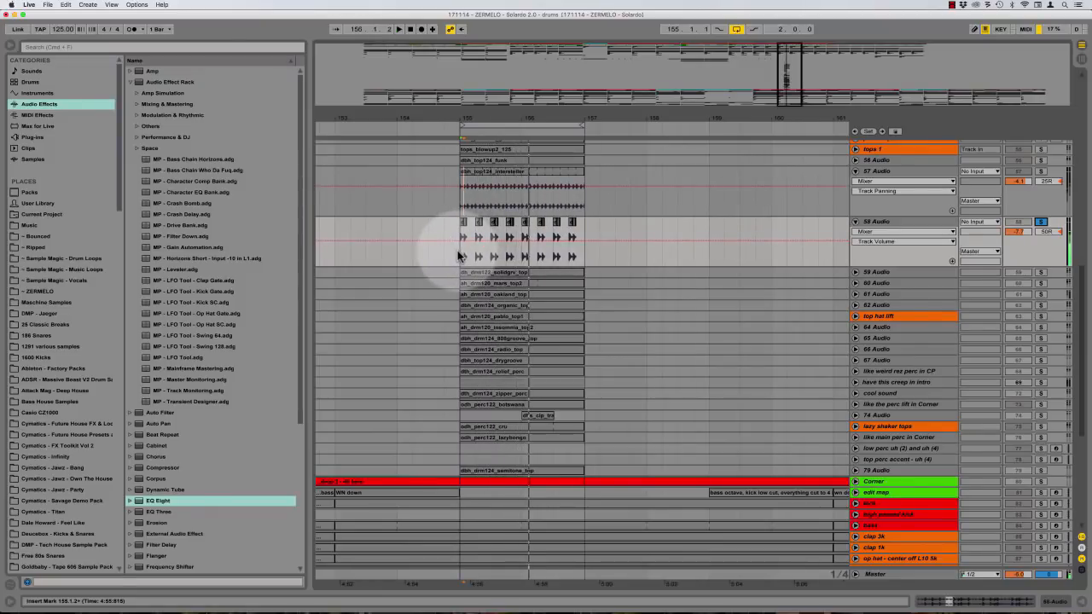
pyautogui.press('+')
pyautogui.press('+')
pyautogui.press('+')
pyautogui.hscroll(3, 482, 254)
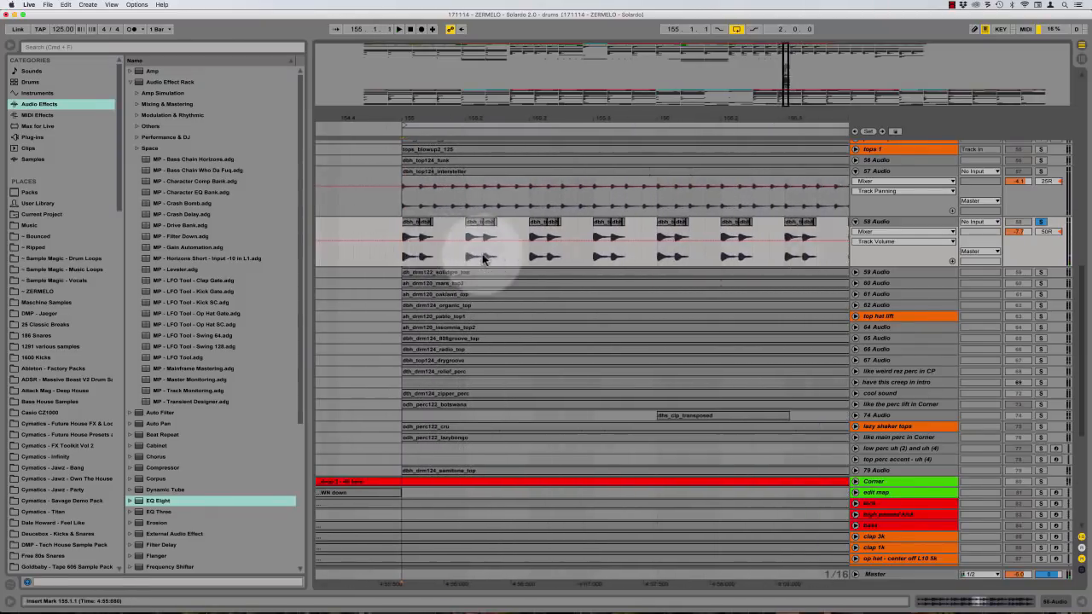
pyautogui.hscroll(-3, 484, 259)
pyautogui.hscroll(1, 623, 227)
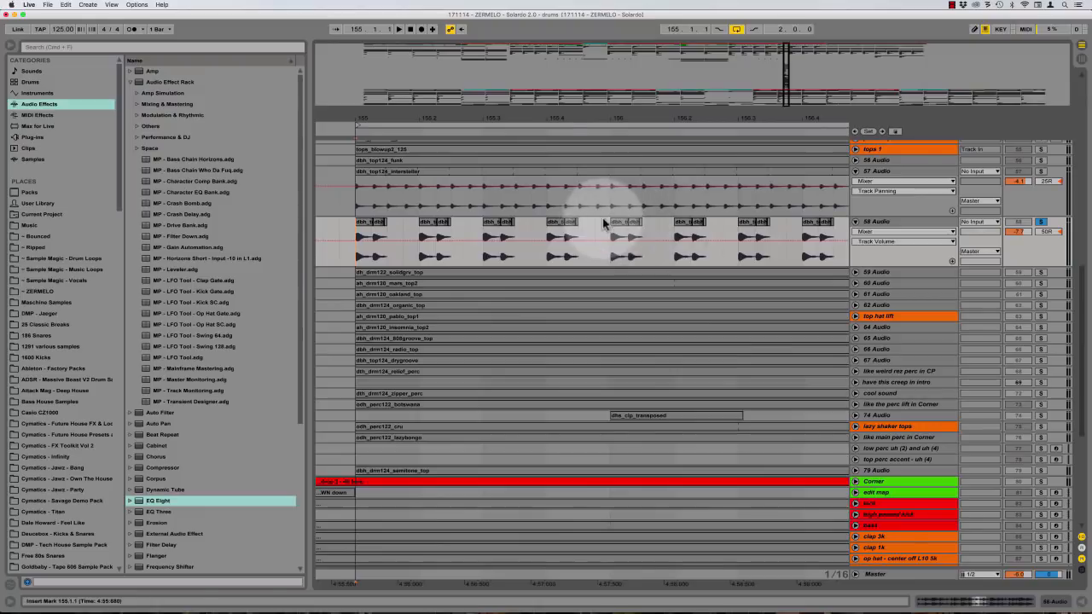
pyautogui.hscroll(4, 623, 224)
# Extend the first jangle slice of bar 156 on 58 Audio over the other slices to 157.1.1
pyautogui.click(505, 227)
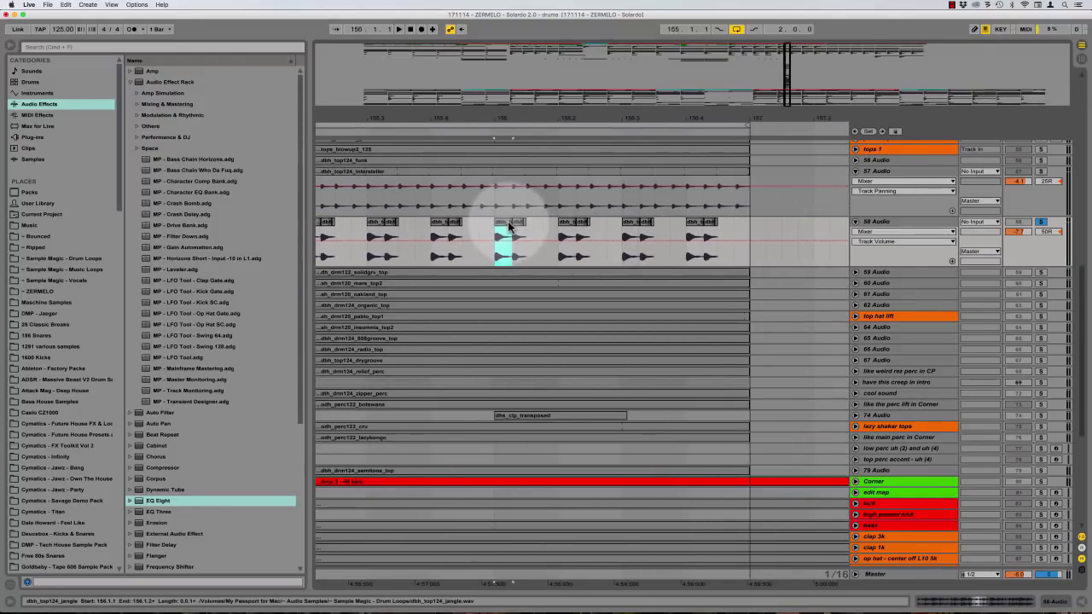
pyautogui.moveTo(505, 227); pyautogui.dragTo(752, 243)
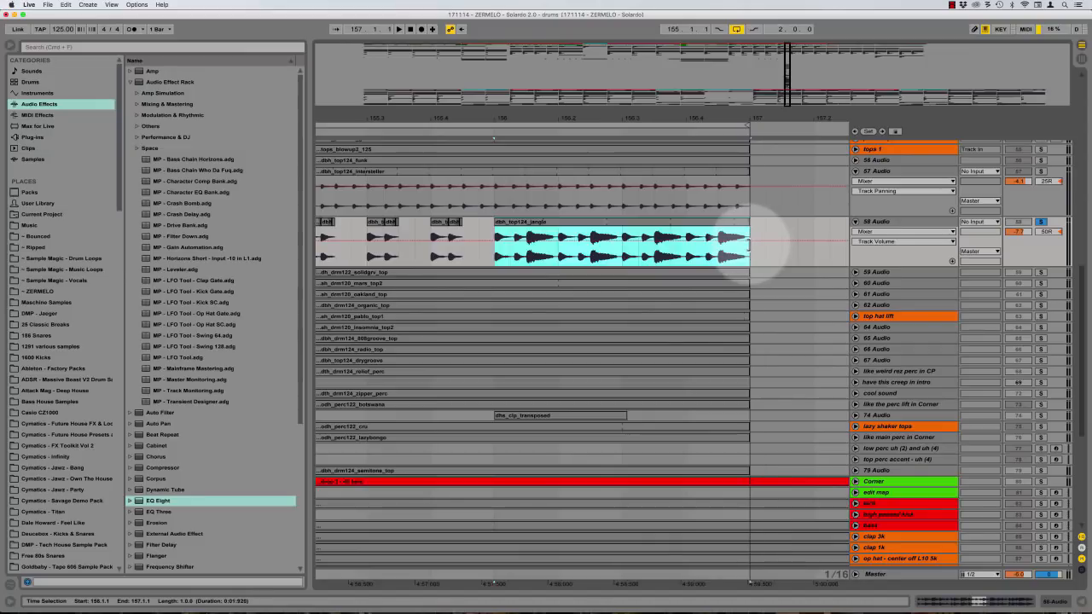
pyautogui.click(496, 253)
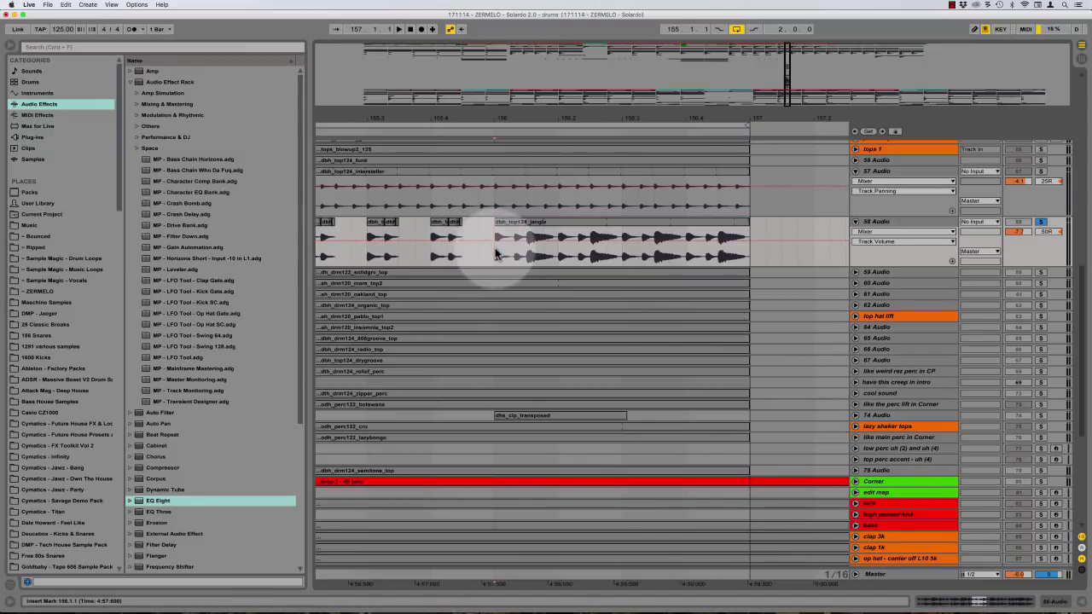
pyautogui.press('+')
pyautogui.press('+')
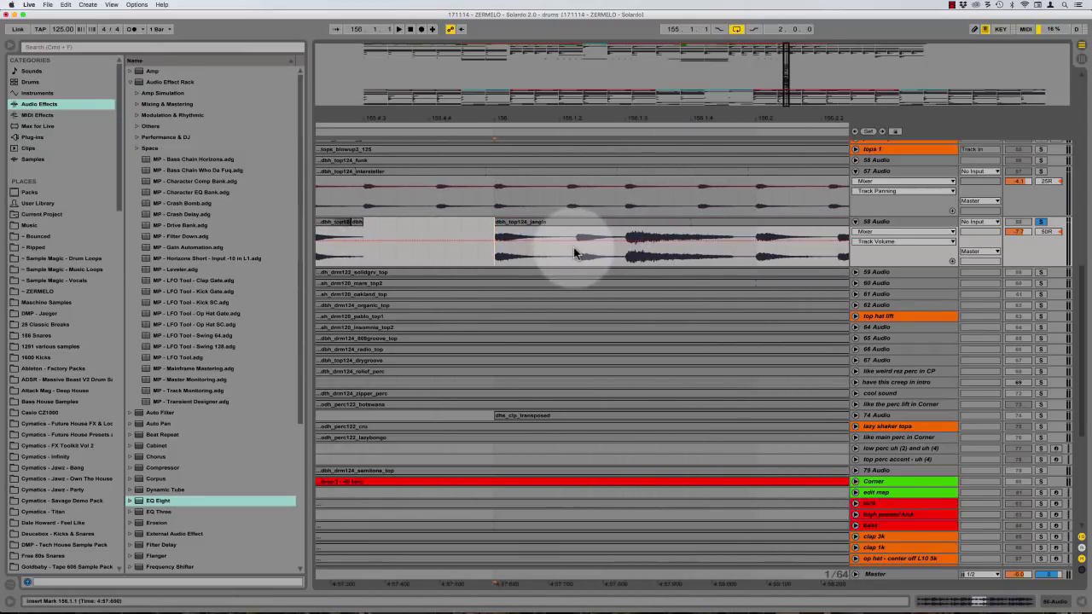
# Open the extended jangle clip, mark the gap after grid line 1.1.2 and warp the second hit earlier, closer to that line
pyautogui.doubleClick(582, 219)
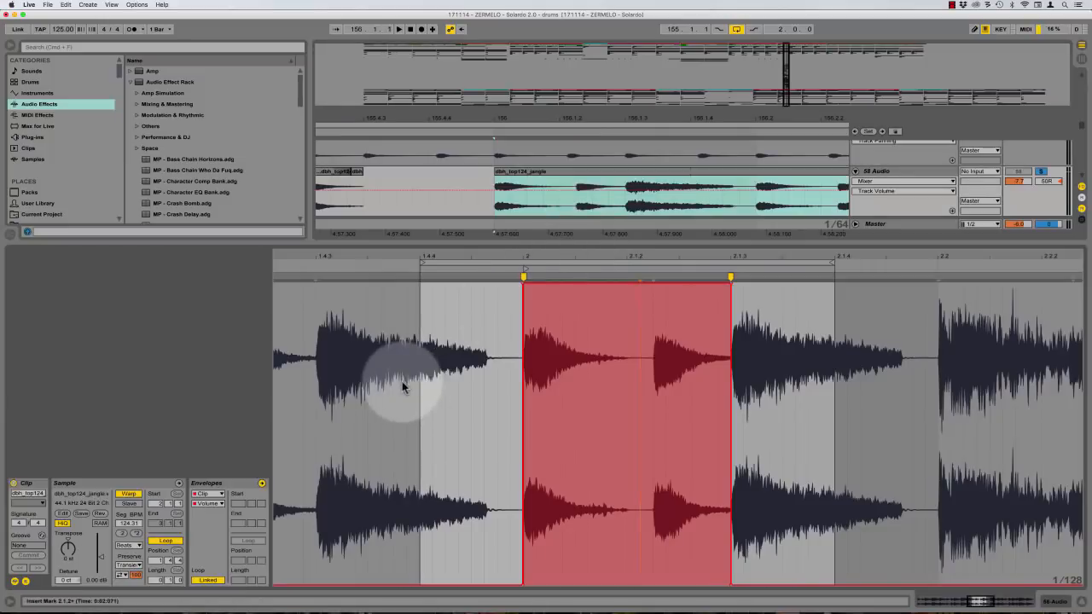
pyautogui.hscroll(-10, 521, 338)
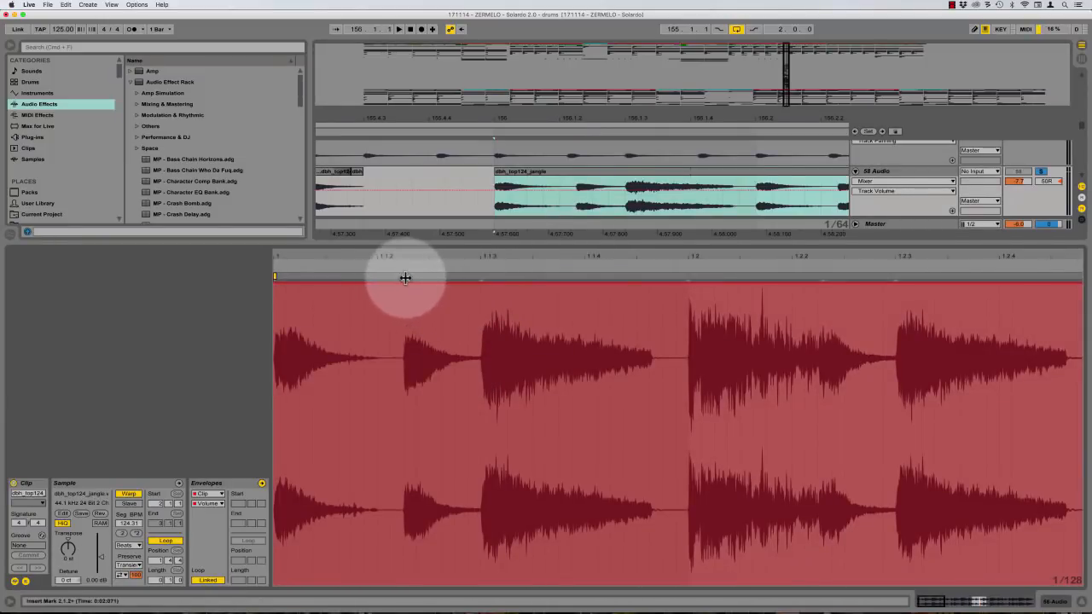
pyautogui.moveTo(379, 297); pyautogui.dragTo(406, 294)
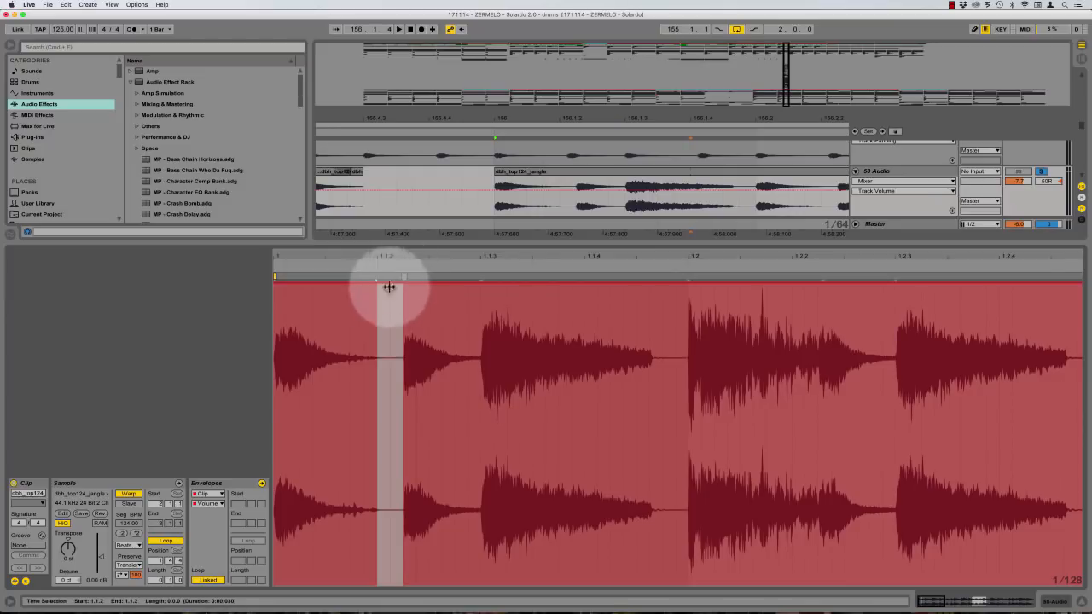
pyautogui.moveTo(403, 277); pyautogui.dragTo(393, 279)
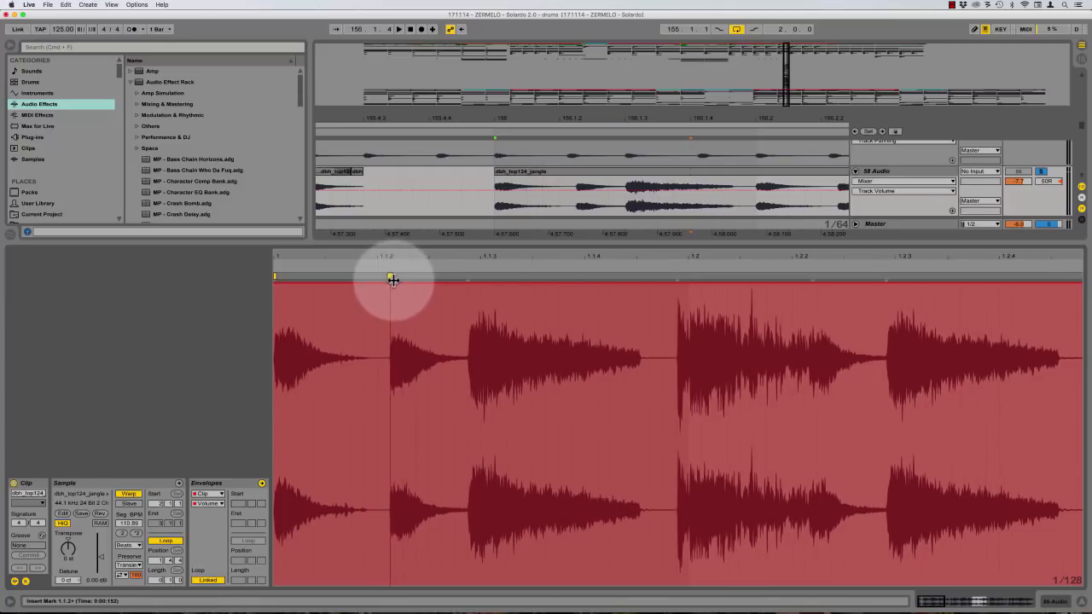
# Delete the extended dbh_top124_jangle clip from bar 156 of 58 Audio
pyautogui.doubleClick(532, 242)
pyautogui.click(508, 171)
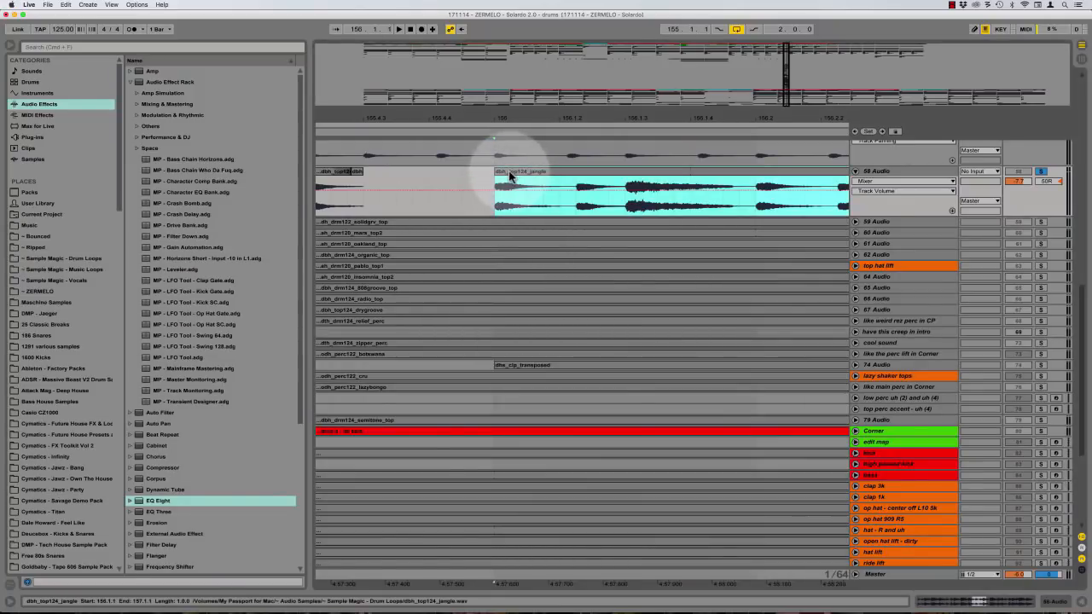
pyautogui.press('Delete')
# Show the clip fades on 58 Audio and examine the crossfade after the second hit at 155.1.2
pyautogui.hscroll(-5, 505, 207)
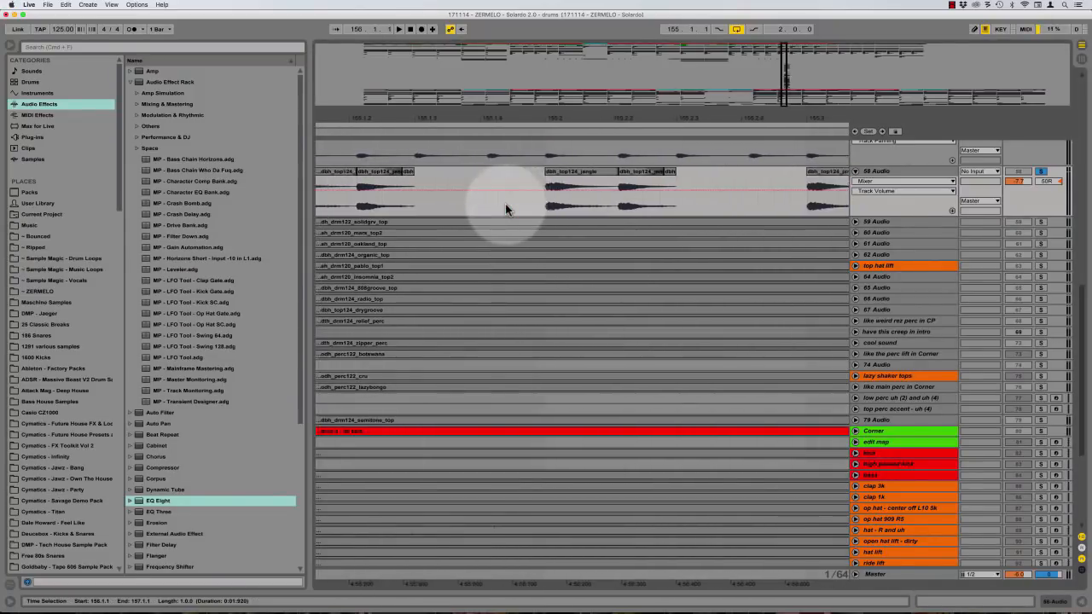
pyautogui.hscroll(-5, 505, 204)
pyautogui.hscroll(4, 505, 204)
pyautogui.moveTo(452, 171); pyautogui.dragTo(452, 172)
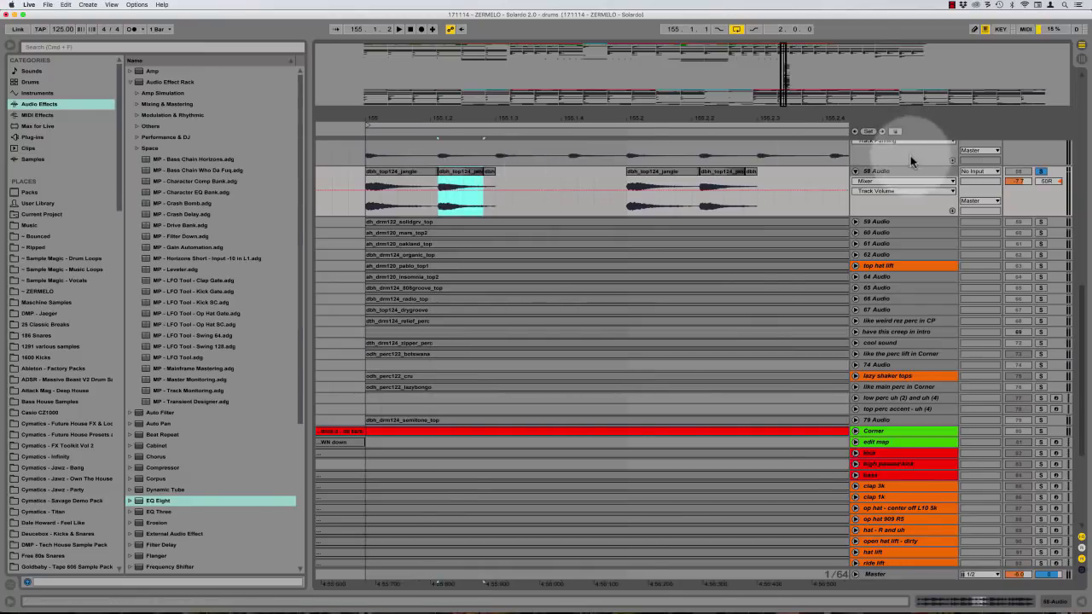
pyautogui.click(885, 182)
pyautogui.click(878, 203)
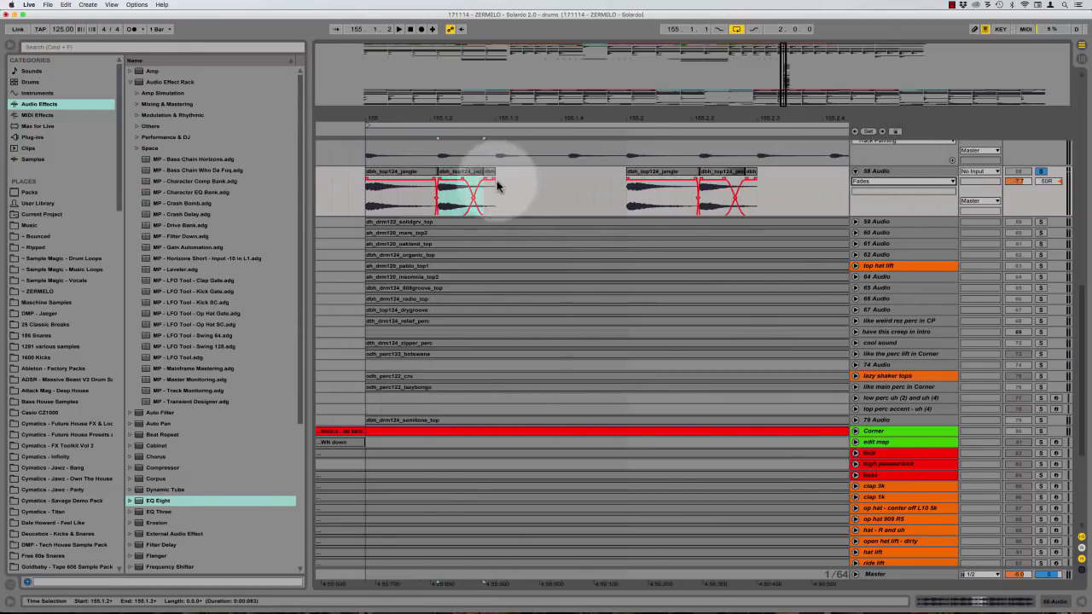
pyautogui.click(492, 195)
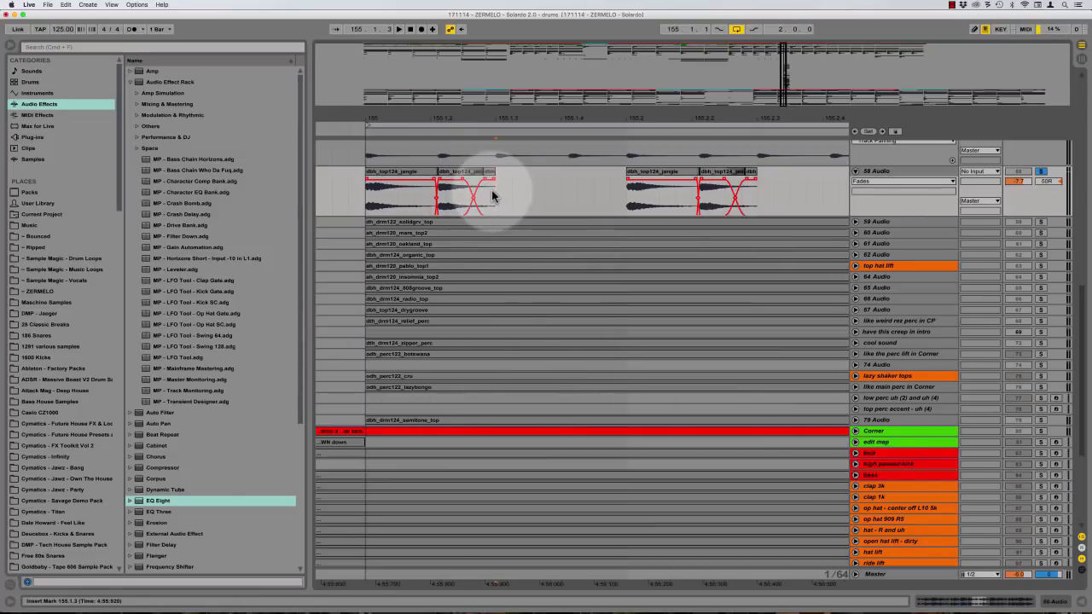
# Duplicate the jangle slices from 155.1.1 to 156.1.1 on 58 Audio into bar 156
pyautogui.press('-')
pyautogui.press('-')
pyautogui.press('-')
pyautogui.press('-')
pyautogui.hscroll(1, 491, 195)
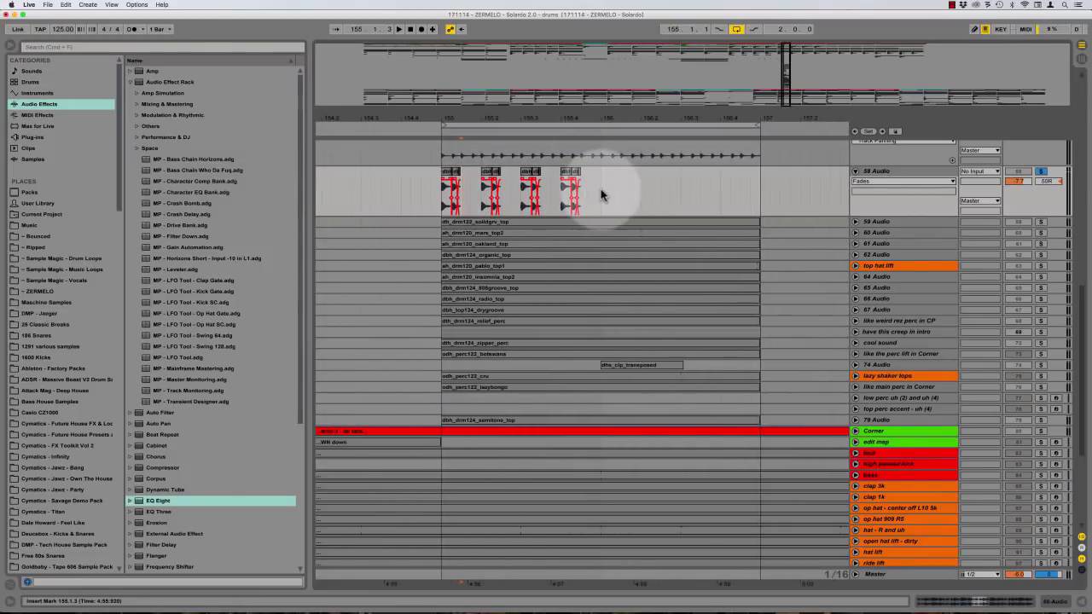
pyautogui.moveTo(602, 192); pyautogui.dragTo(435, 185)
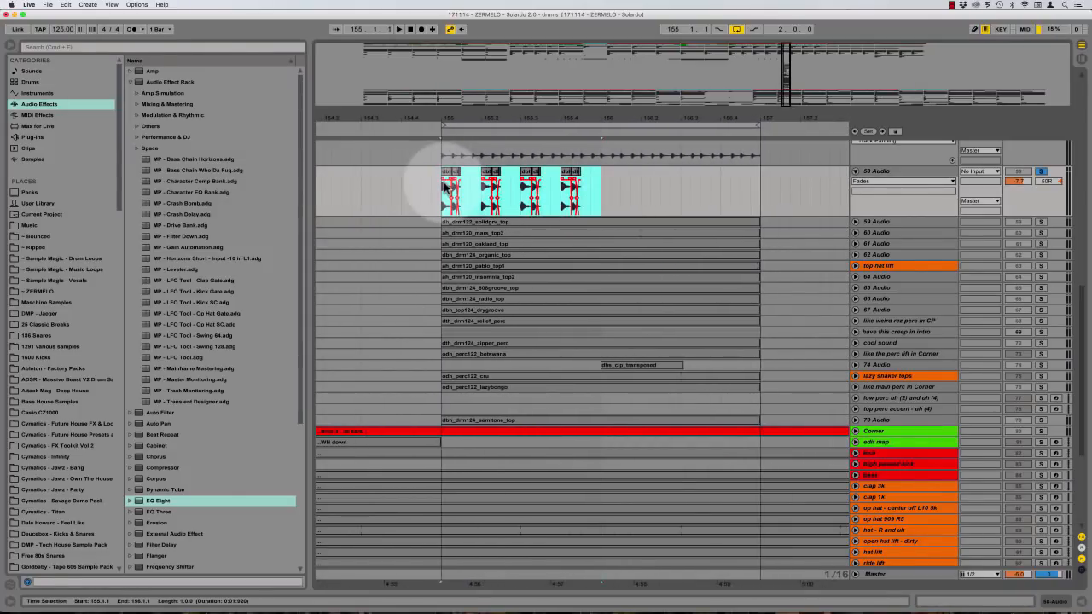
pyautogui.press('super+d')
pyautogui.click(774, 196)
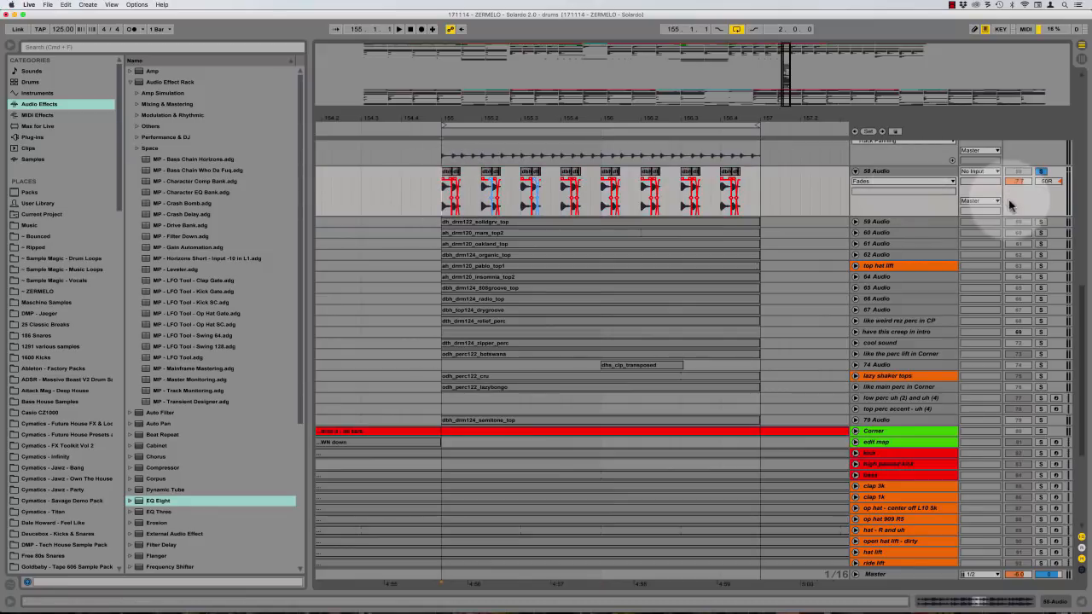
# Play the soloed 58 Audio loop briefly and set the track's panning to 49R
pyautogui.press('space')
pyautogui.press('space')
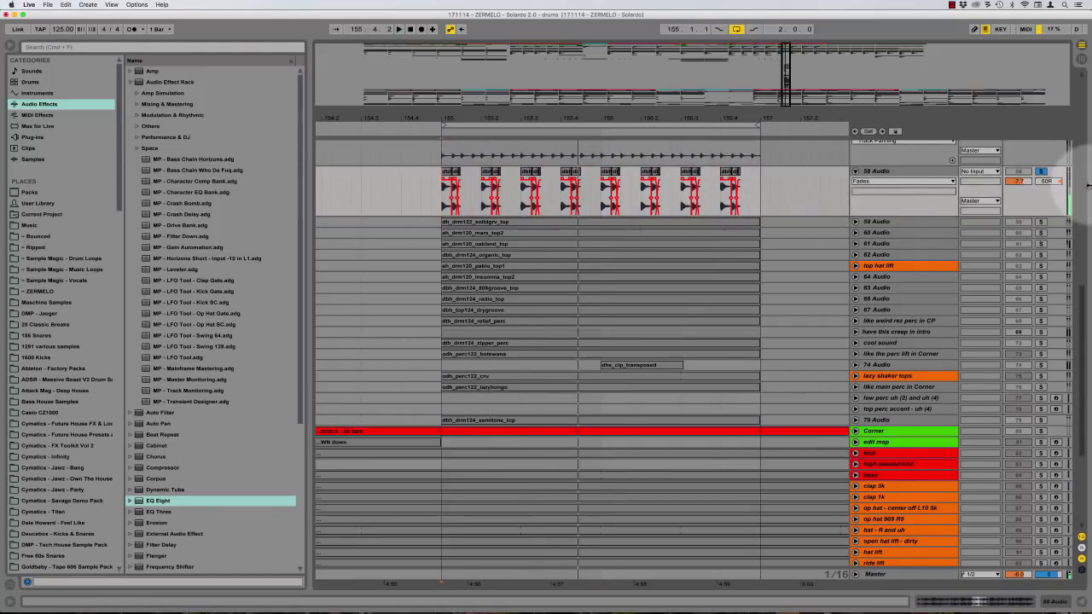
pyautogui.moveTo(1048, 182); pyautogui.dragTo(1048, 184)
pyautogui.scroll(3, 772, 179)
pyautogui.hscroll(2, 772, 179)
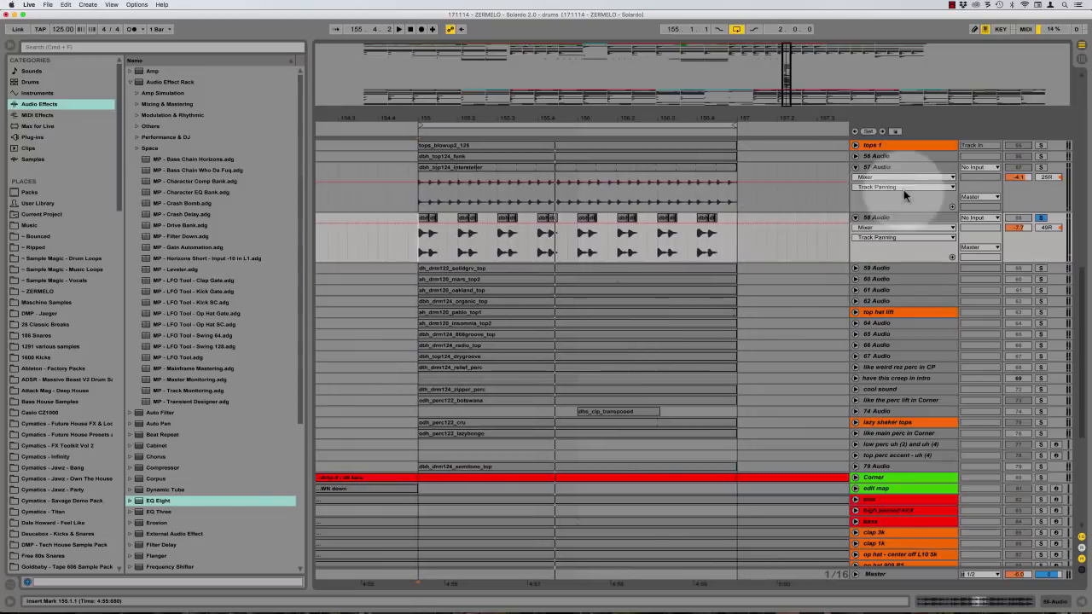
# Unsolo and activate 58 Audio, play it with the other drums, and fold the track
pyautogui.click(1041, 219)
pyautogui.click(1019, 219)
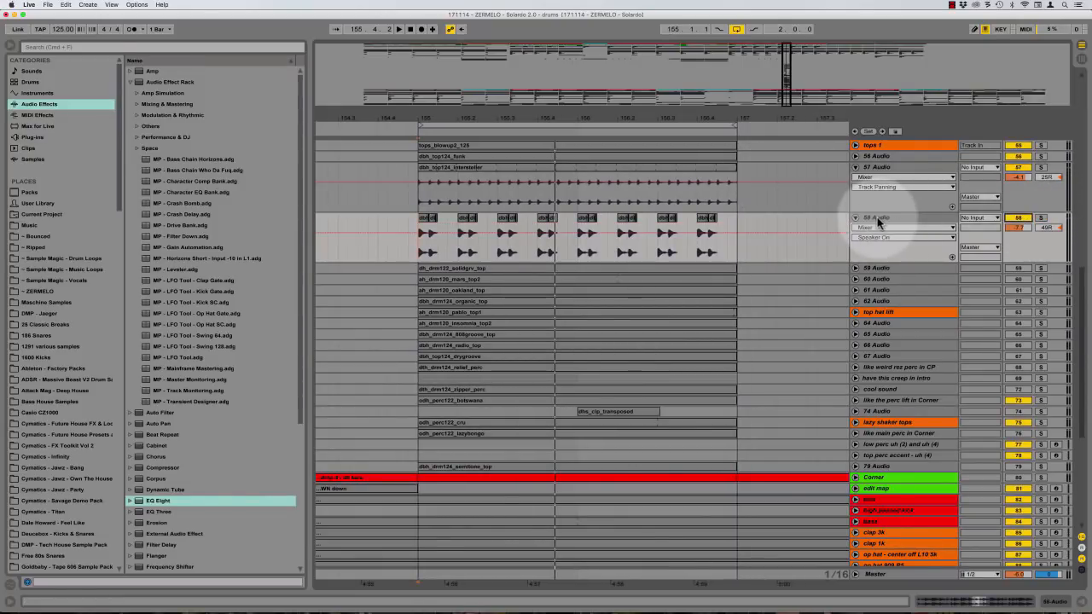
pyautogui.press('space')
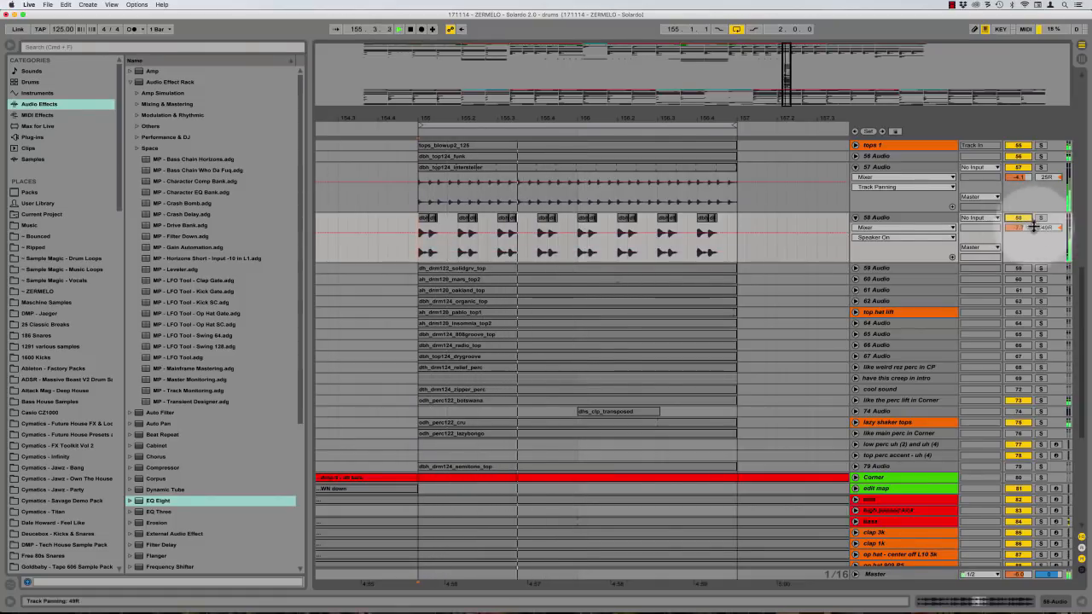
pyautogui.click(898, 219)
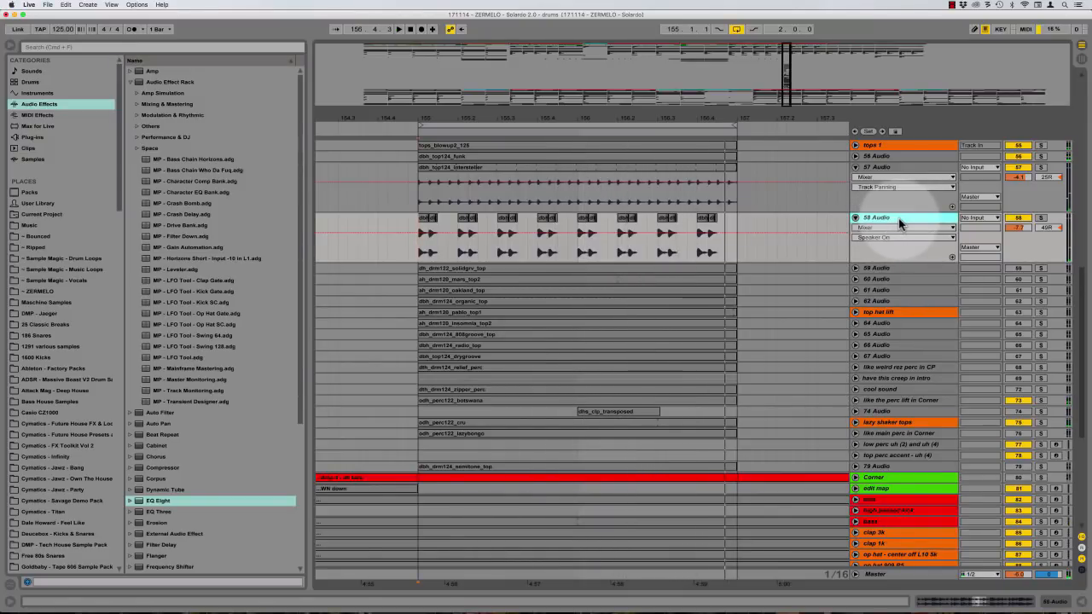
pyautogui.click(856, 217)
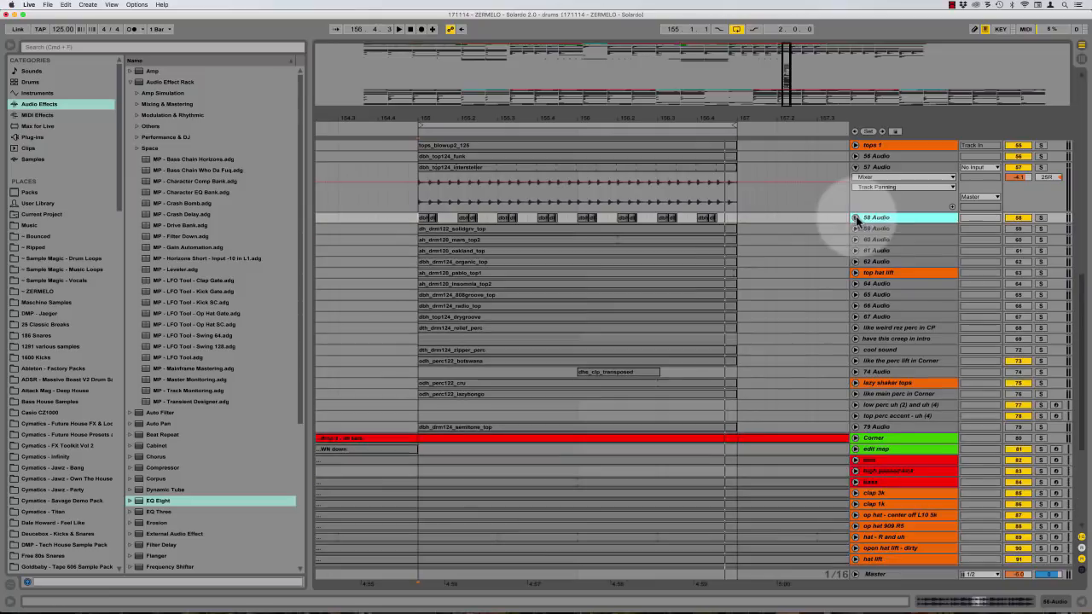
# Unfold the 59 Audio track, solo it and listen to its dh_drm122_solidgrv_top loop
pyautogui.click(888, 226)
pyautogui.click(856, 227)
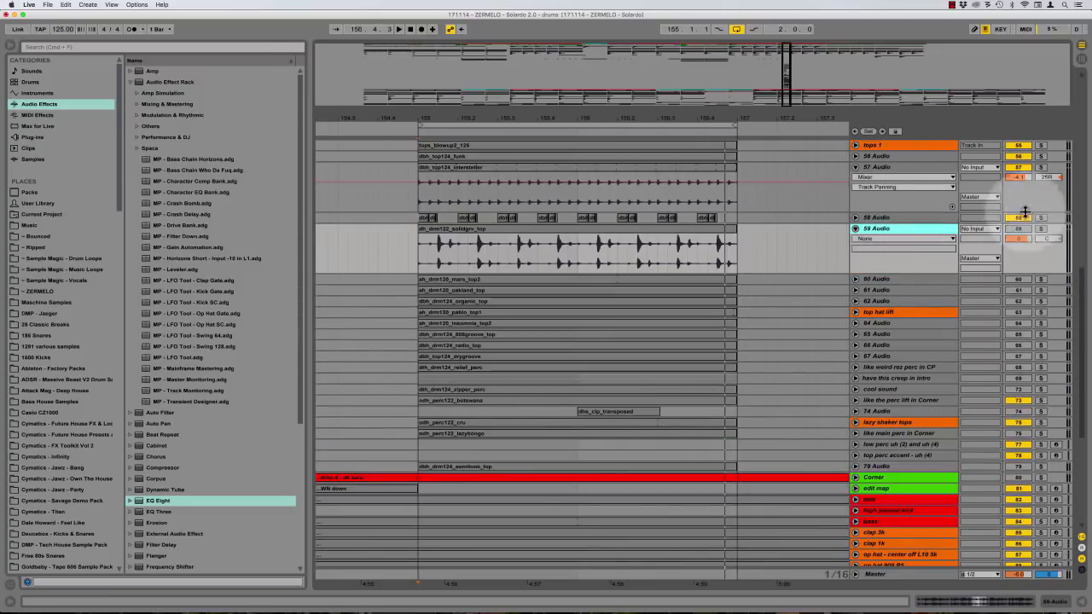
pyautogui.click(1041, 228)
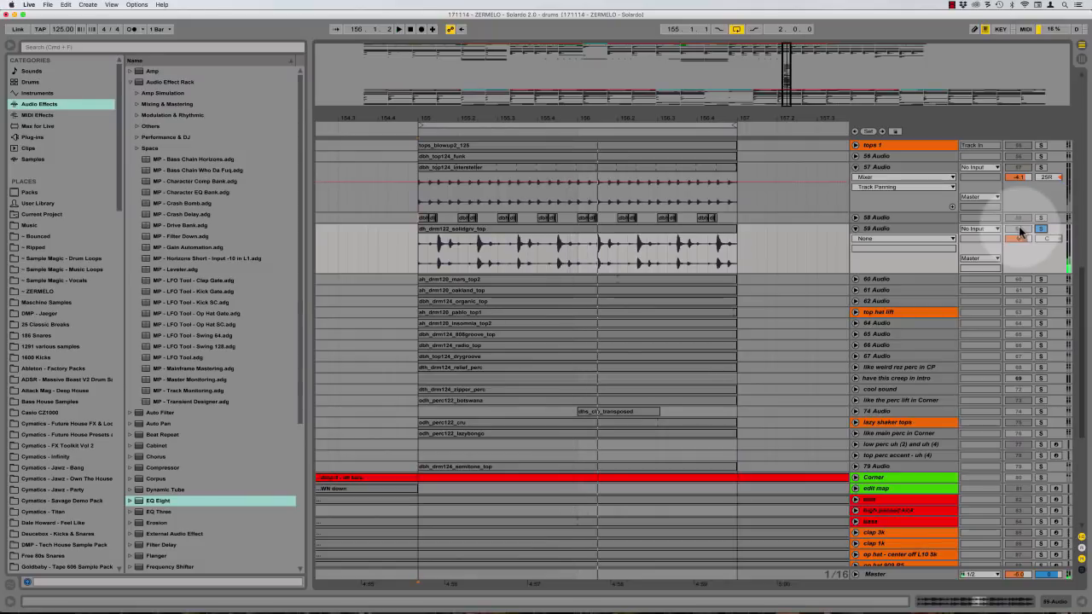
pyautogui.click(927, 231)
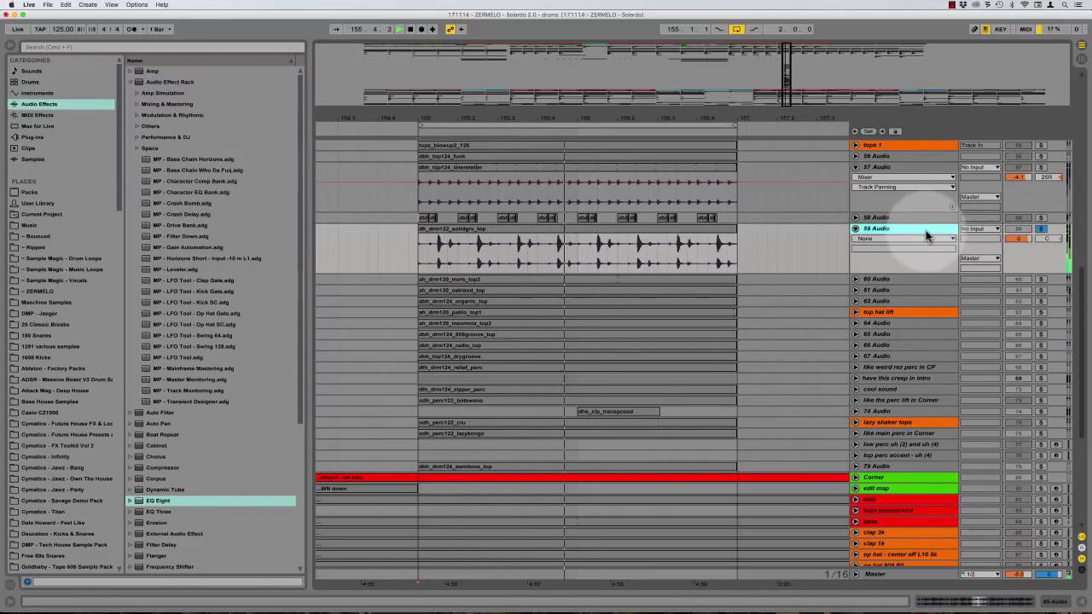
# Unsolo and activate the 59 Audio track, and play it together with the other drums
pyautogui.click(1040, 229)
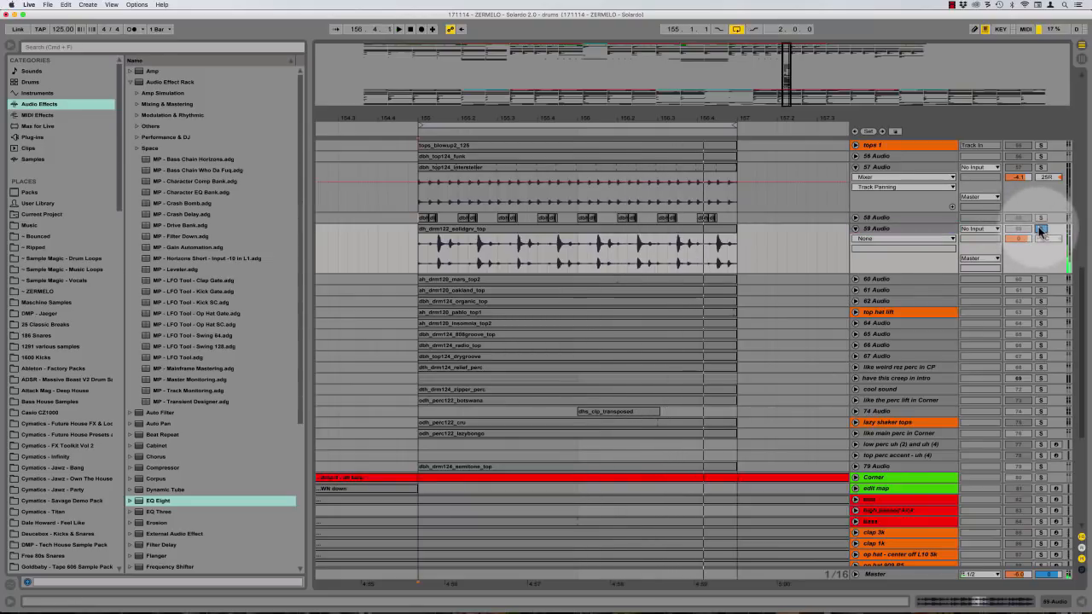
pyautogui.click(1040, 230)
pyautogui.click(914, 228)
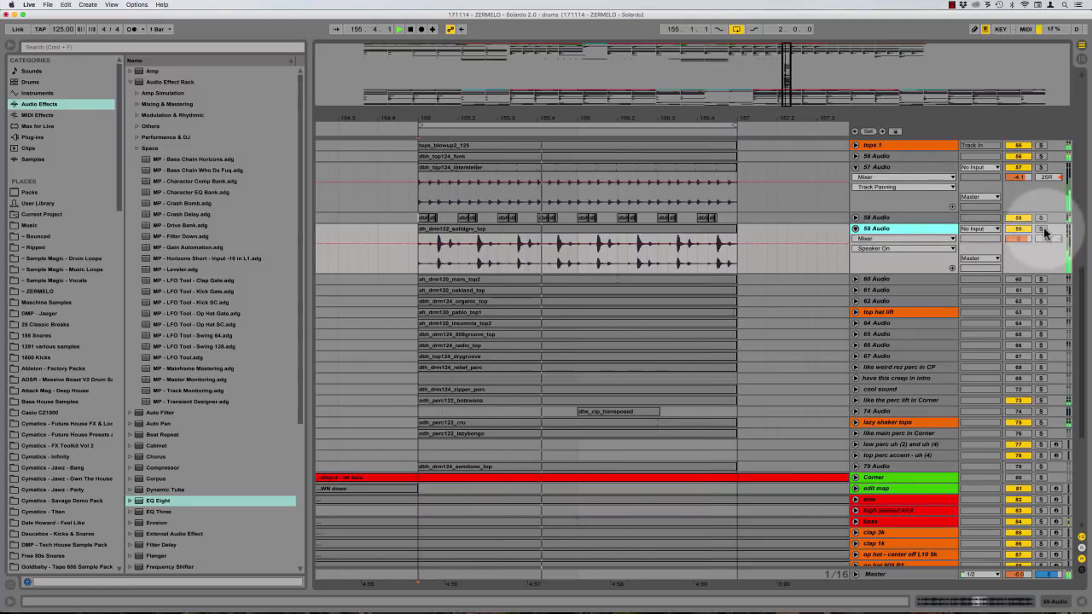
# Toggle the 59 Audio track off and on during playback to compare the groove with and without it
pyautogui.click(1039, 230)
pyautogui.click(1040, 230)
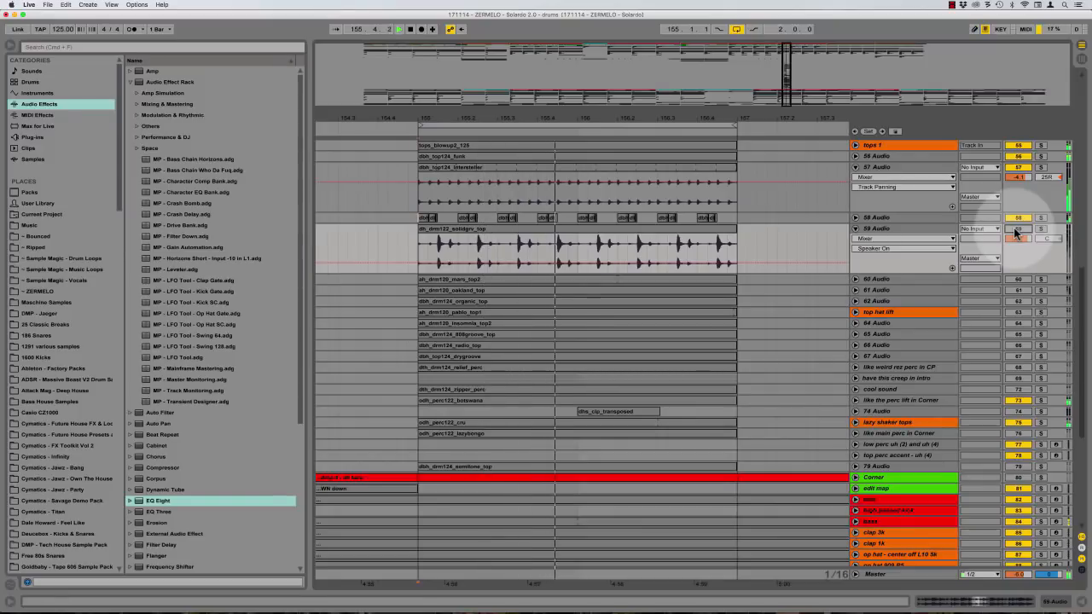
pyautogui.click(1014, 229)
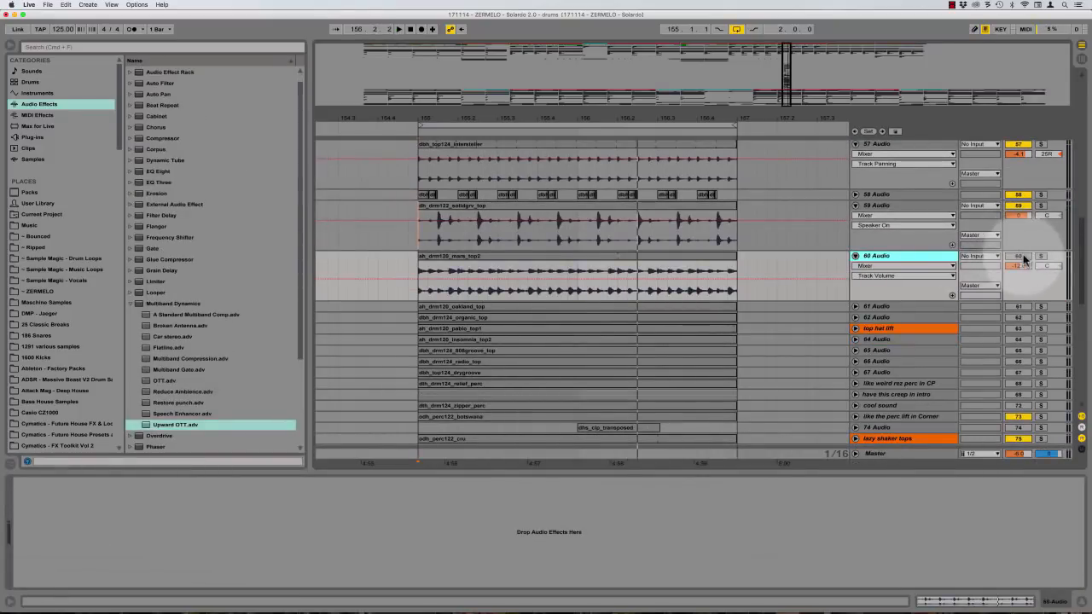
# Solo the 60 Audio track and listen to its ah_drm120_mars_top2 loop
pyautogui.click(1041, 257)
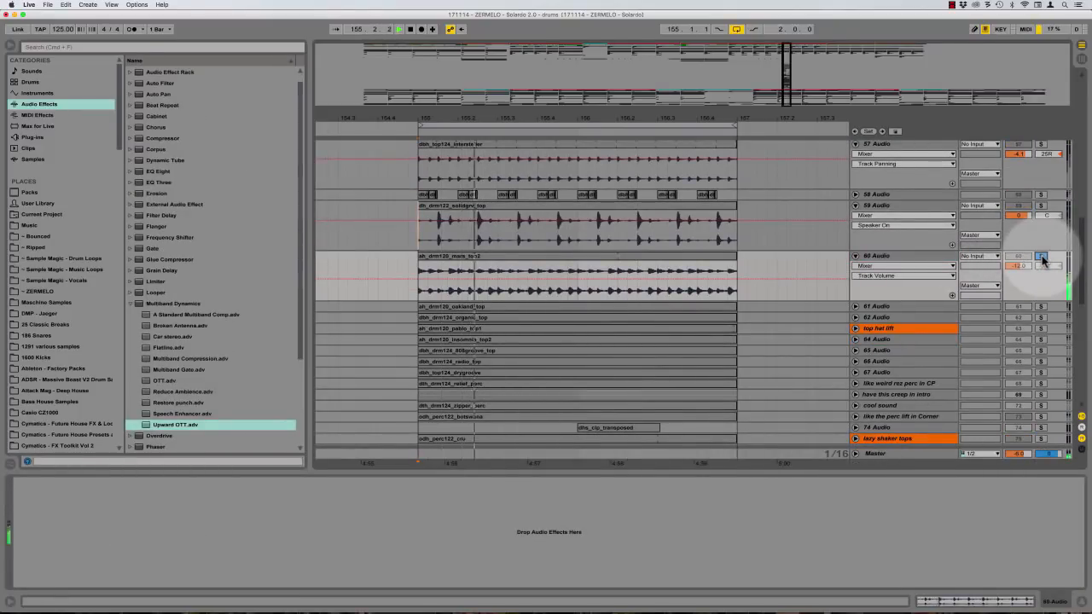
pyautogui.press('space')
pyautogui.scroll(1, 844, 230)
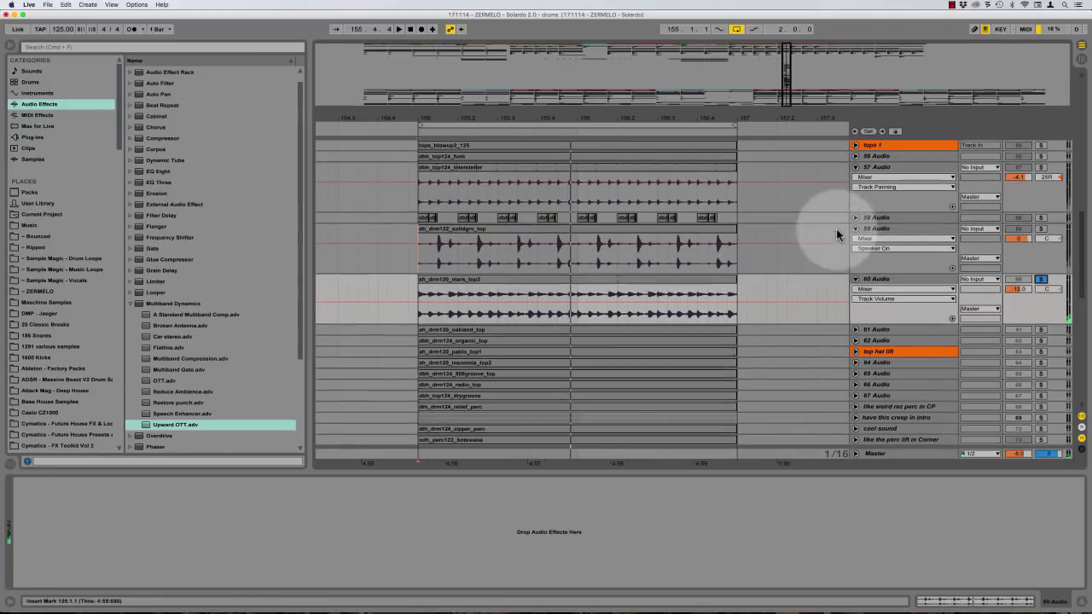
# Solo 57 Audio alongside 60 Audio, play the two loops together, and unsolo 60 Audio
pyautogui.click(1042, 168)
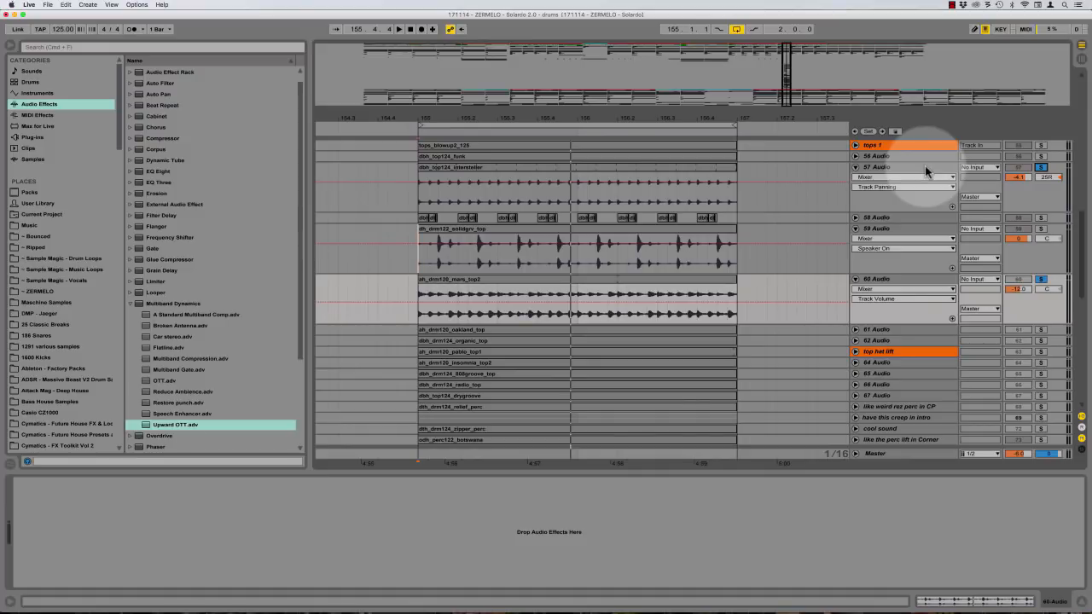
pyautogui.scroll(2, 745, 272)
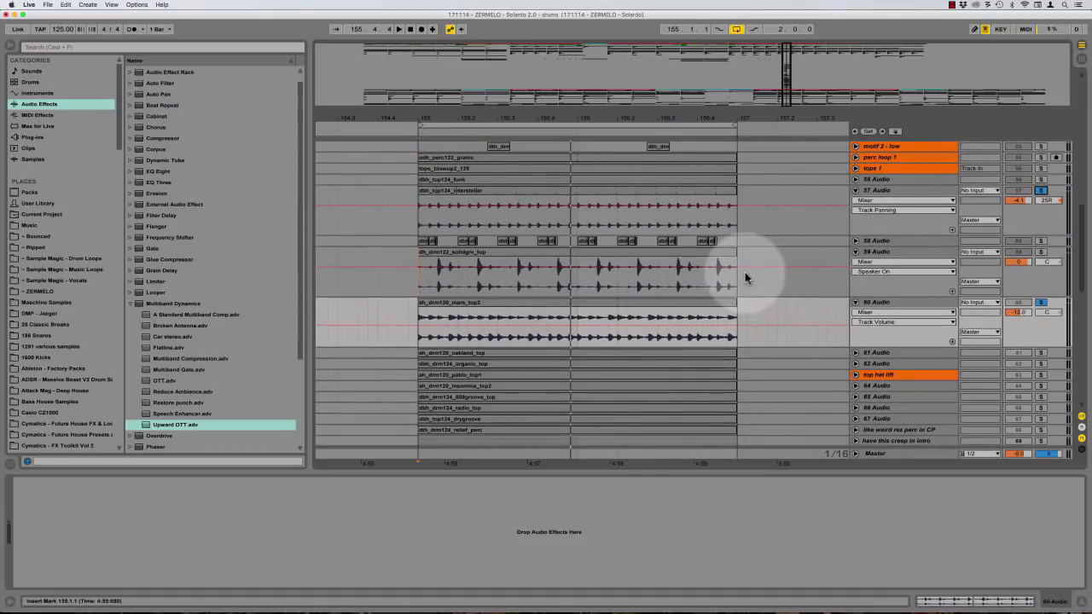
pyautogui.scroll(1, 755, 281)
pyautogui.press('space')
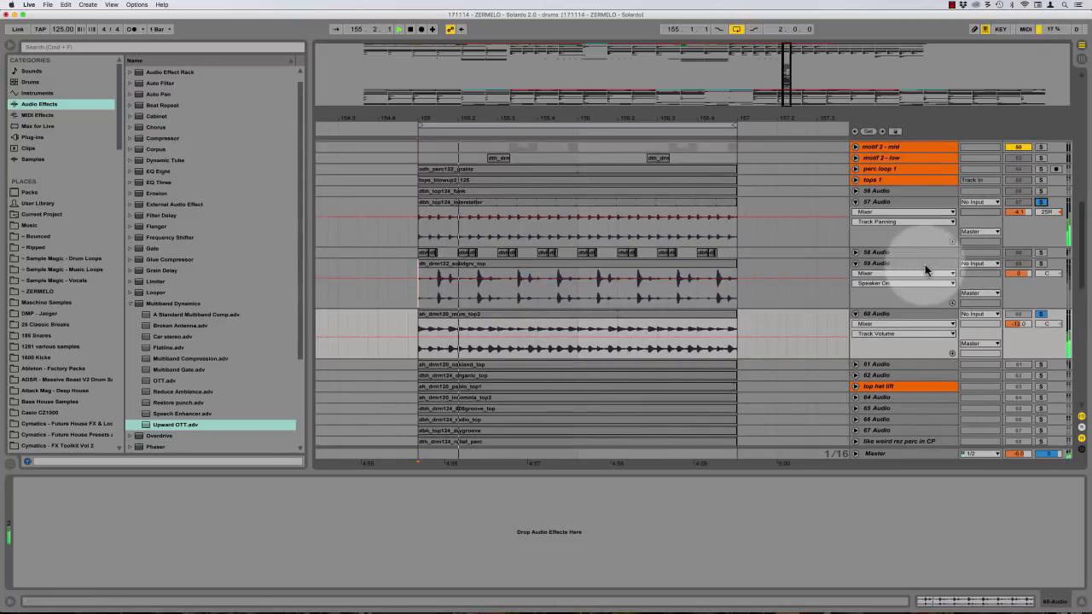
pyautogui.click(1041, 315)
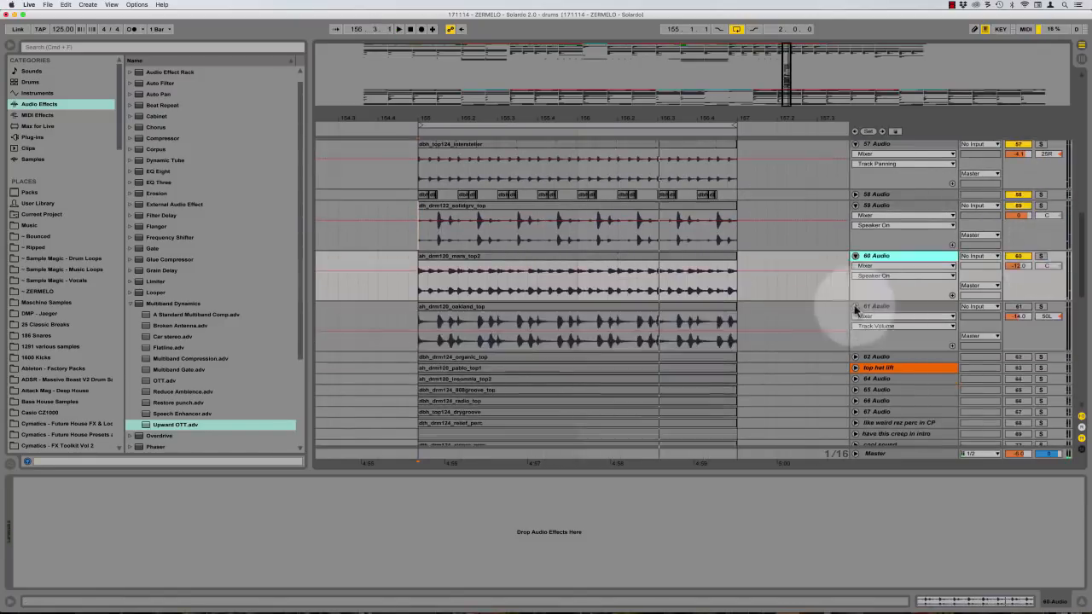
# Select and solo the 61 Audio track, and listen to its ah_drm120_oakland_top loop
pyautogui.click(907, 306)
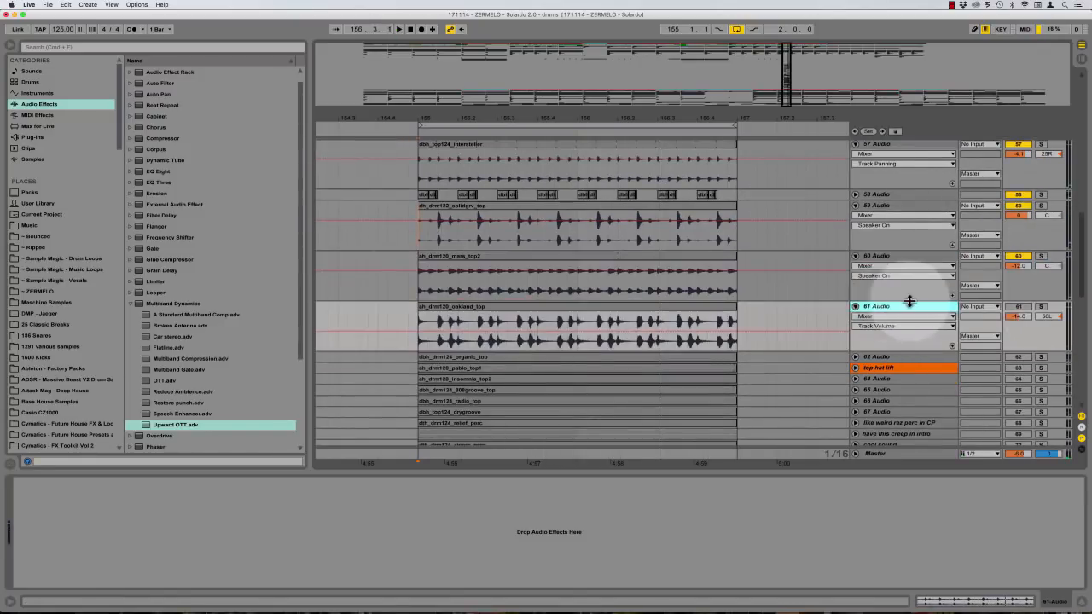
pyautogui.click(1041, 306)
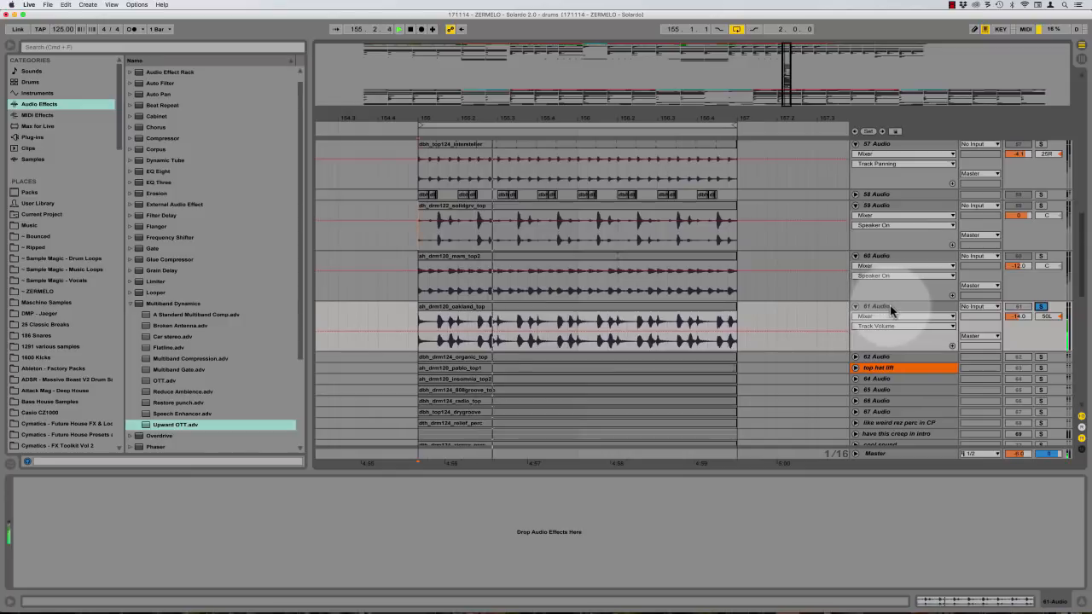
pyautogui.press('space')
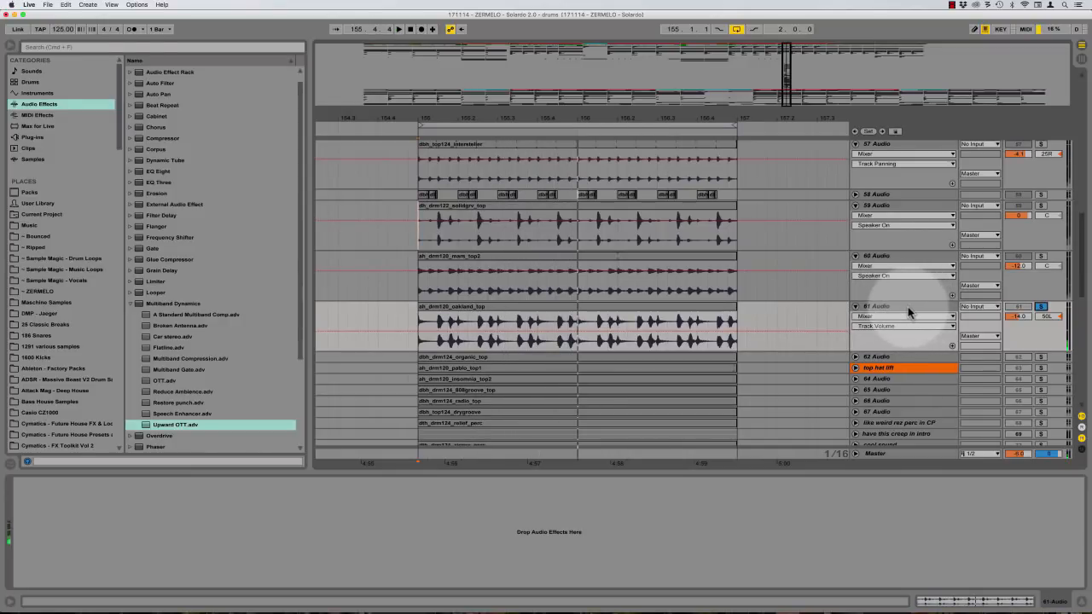
pyautogui.press('space')
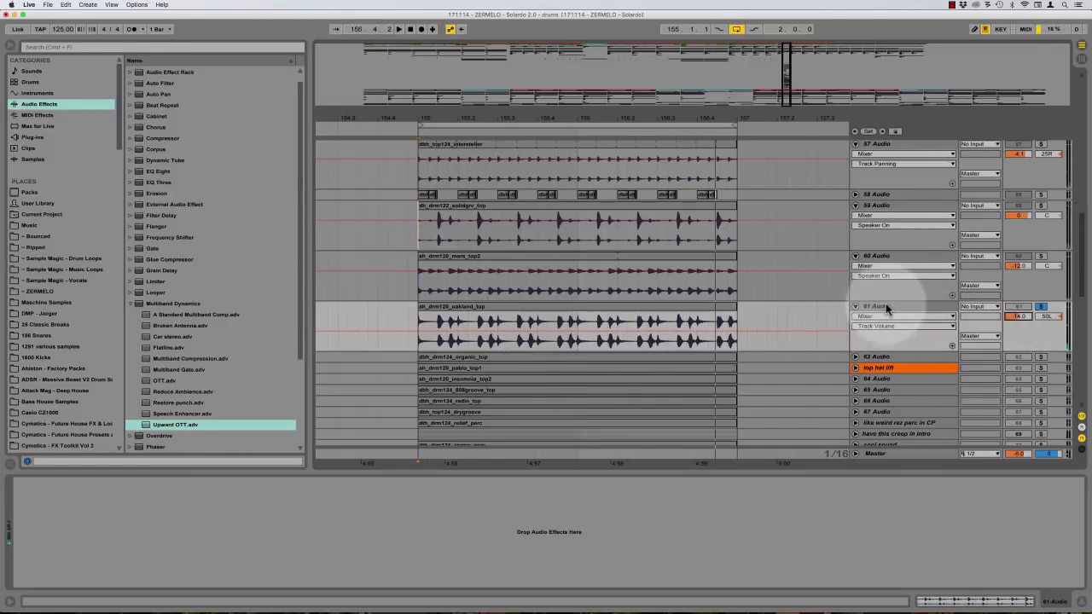
# Examine the volume envelope of the ah_drm120_oakland_top clip while playing the loop, and hide the clip details again
pyautogui.doubleClick(524, 307)
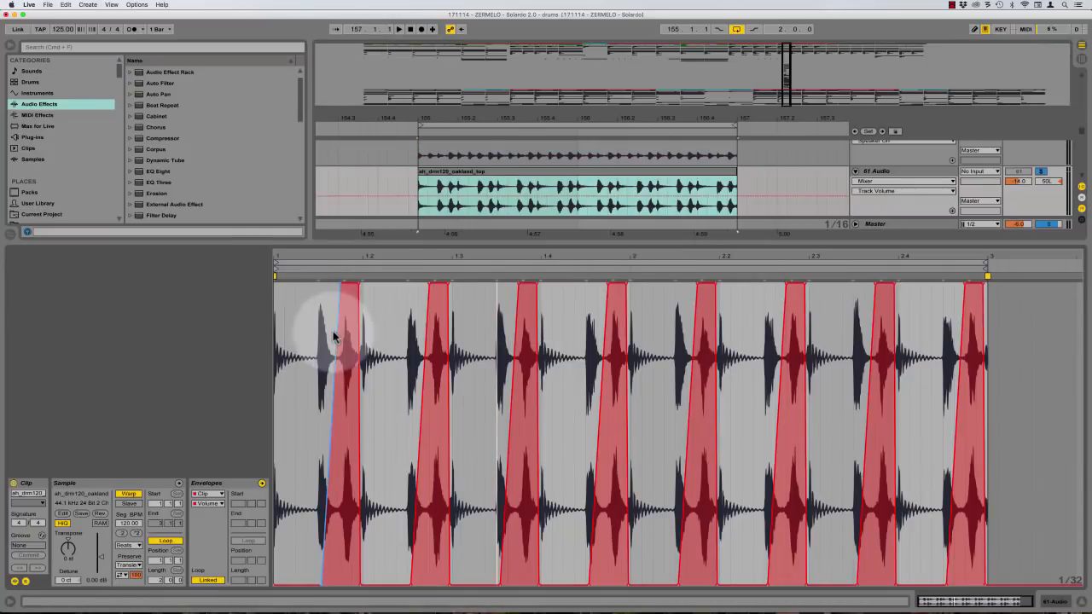
pyautogui.click(307, 318)
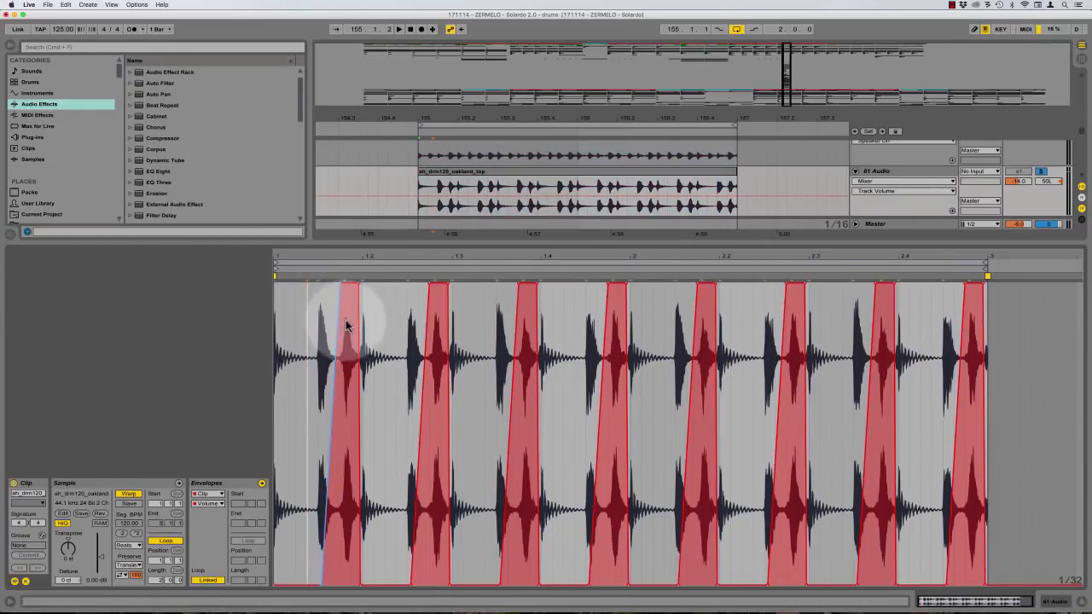
pyautogui.press('space')
pyautogui.press('super+alt+l')
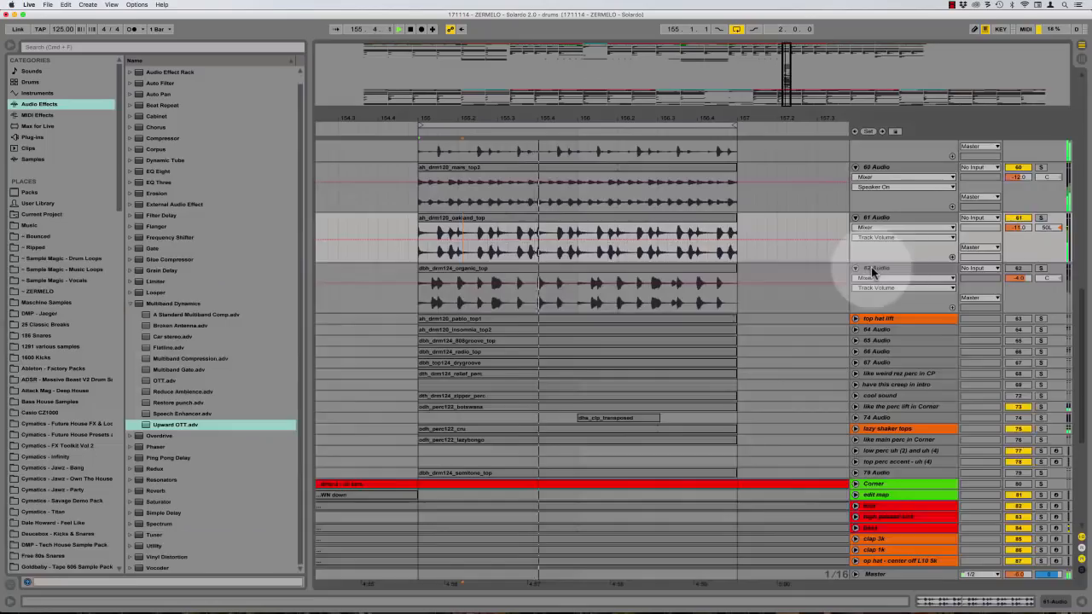
# Solo 62 Audio to hear its dbh_drm124_organic_top loop, show the track's devices, and play it active with the other drums
pyautogui.click(872, 273)
pyautogui.click(1039, 269)
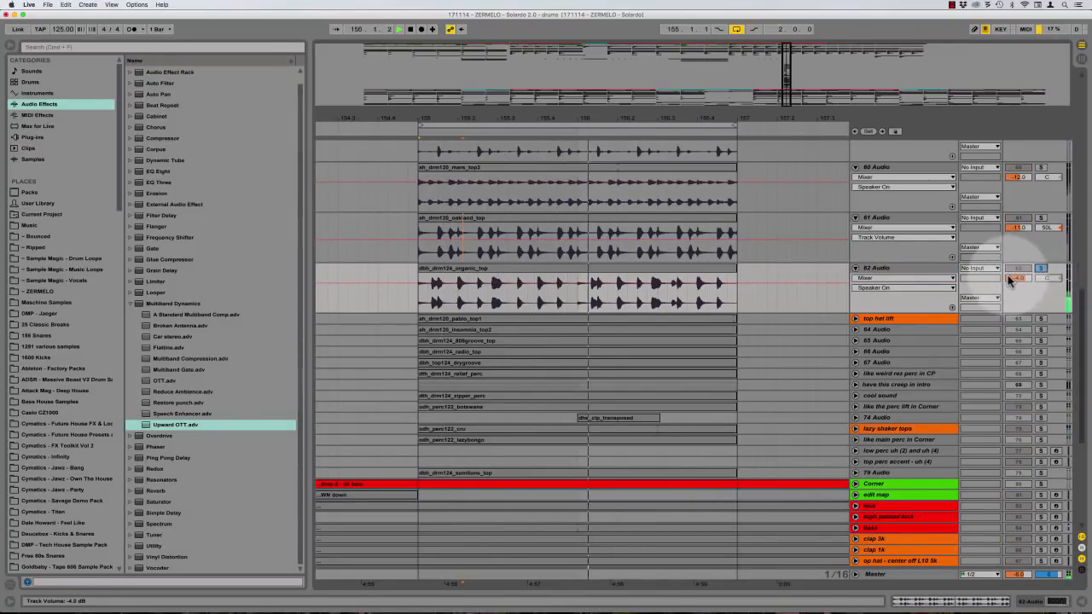
pyautogui.click(885, 269)
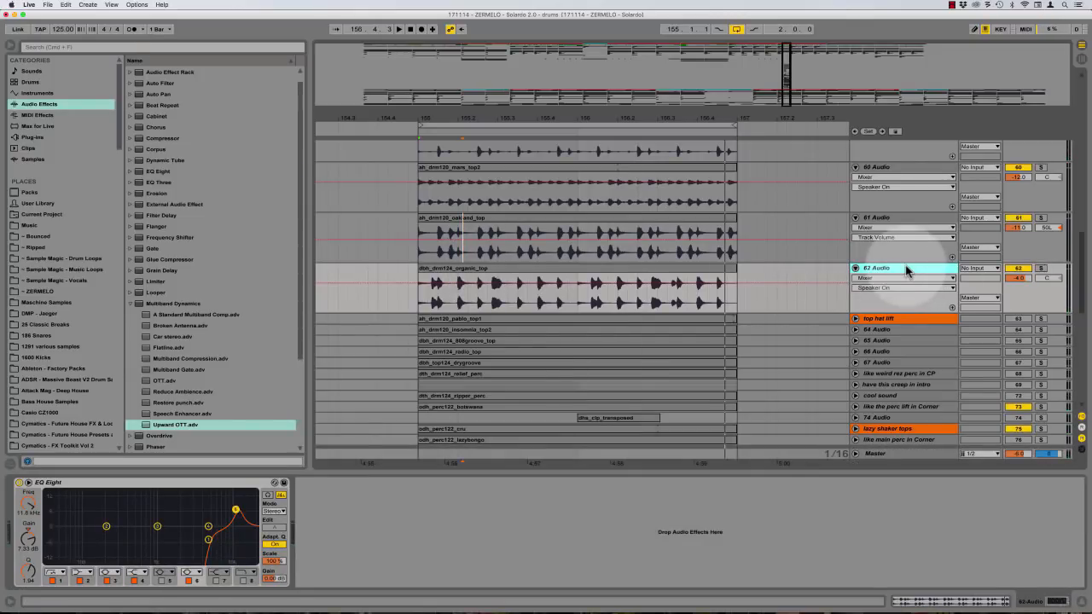
pyautogui.press('space')
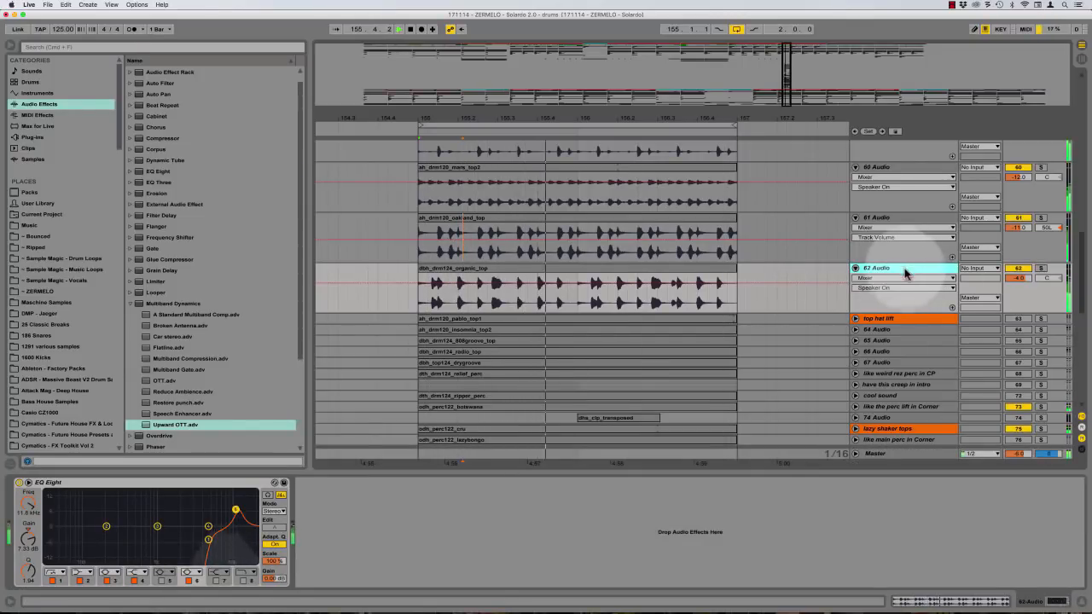
# Solo the kick G track and view its waveform in the LFOTool plug-in on the Master track
pyautogui.scroll(15, 810, 286)
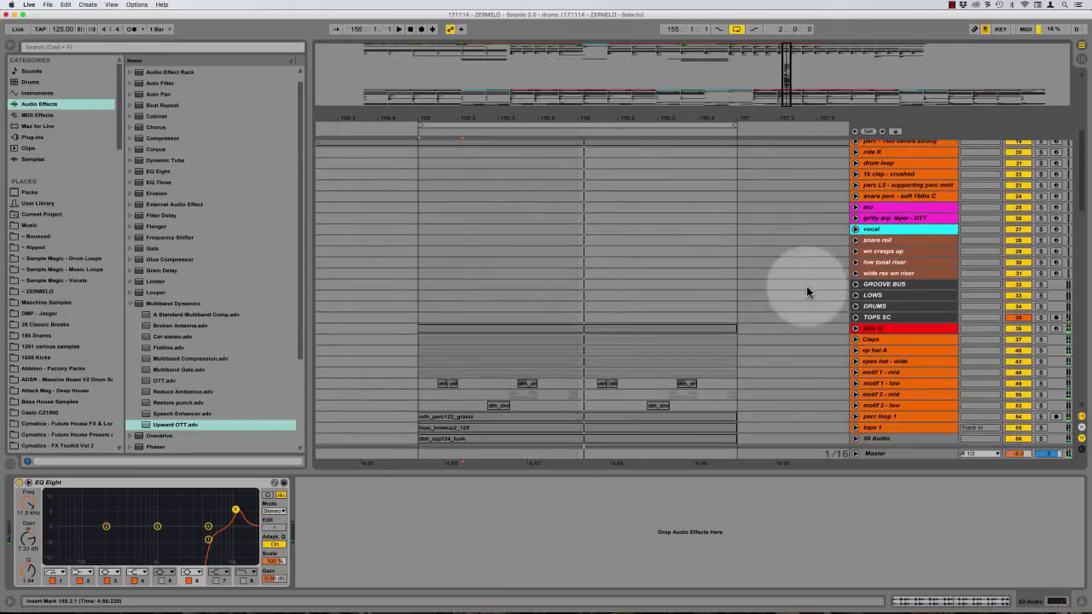
pyautogui.click(1040, 328)
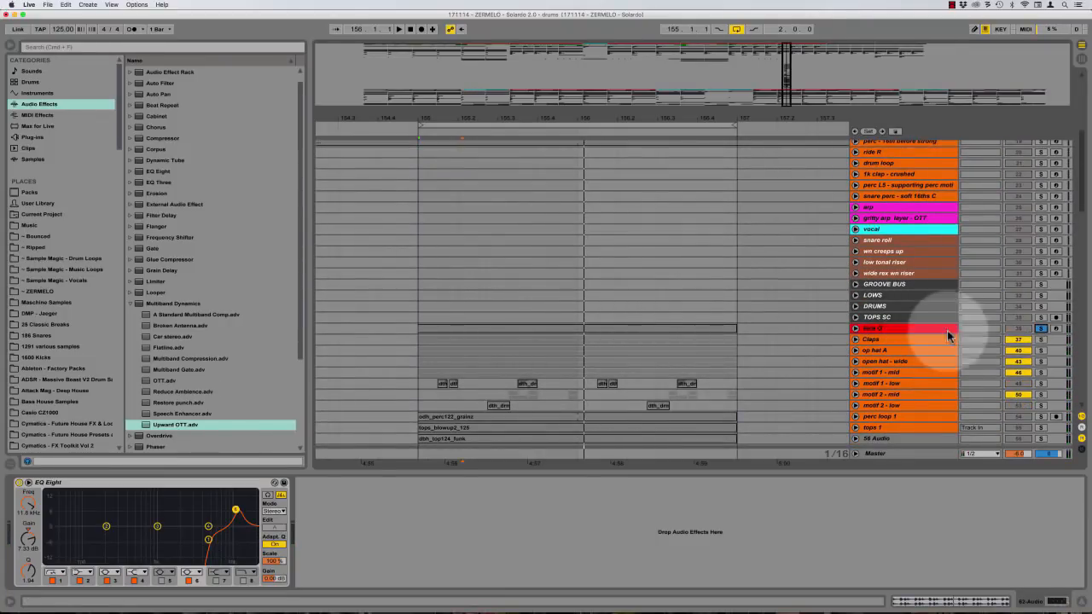
pyautogui.click(905, 330)
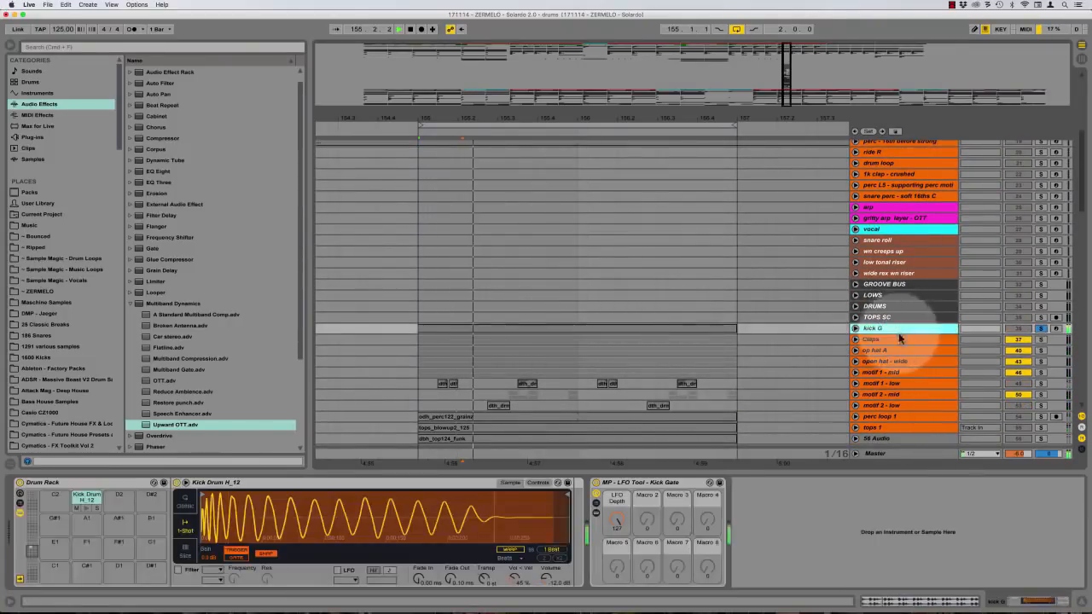
pyautogui.click(895, 454)
pyautogui.click(928, 483)
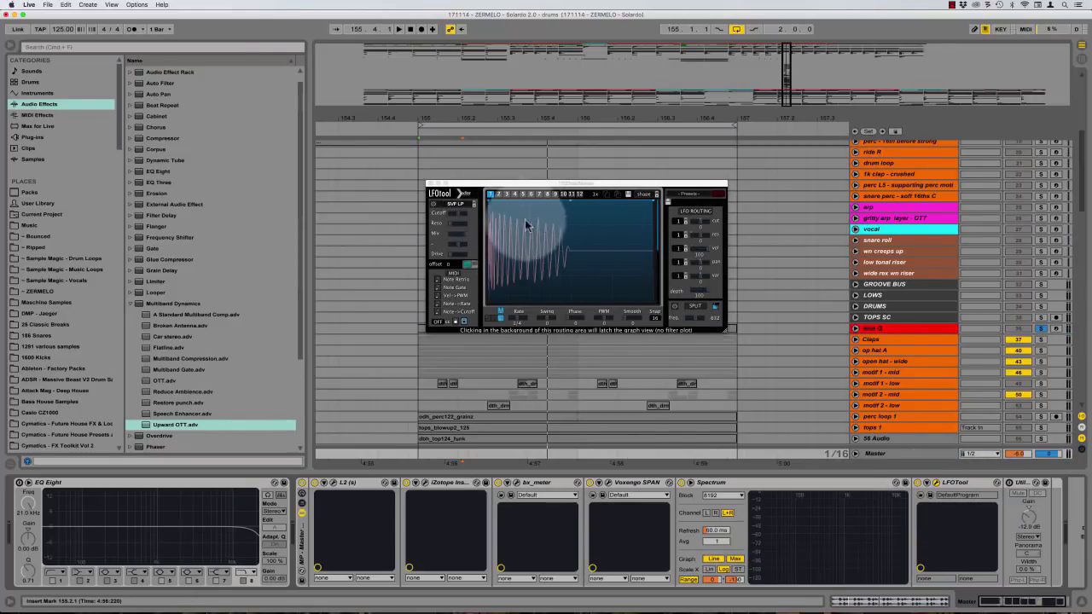
pyautogui.press('space')
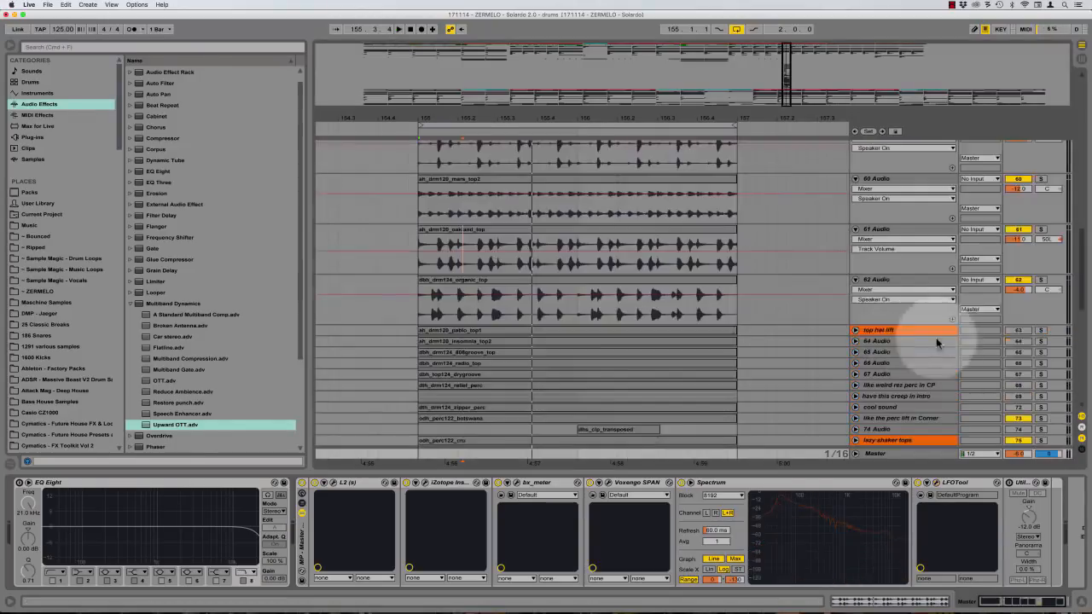
# Solo and unfold the top hat lift track, listen to its pablo_top1 loop, and show the track's devices
pyautogui.click(1040, 331)
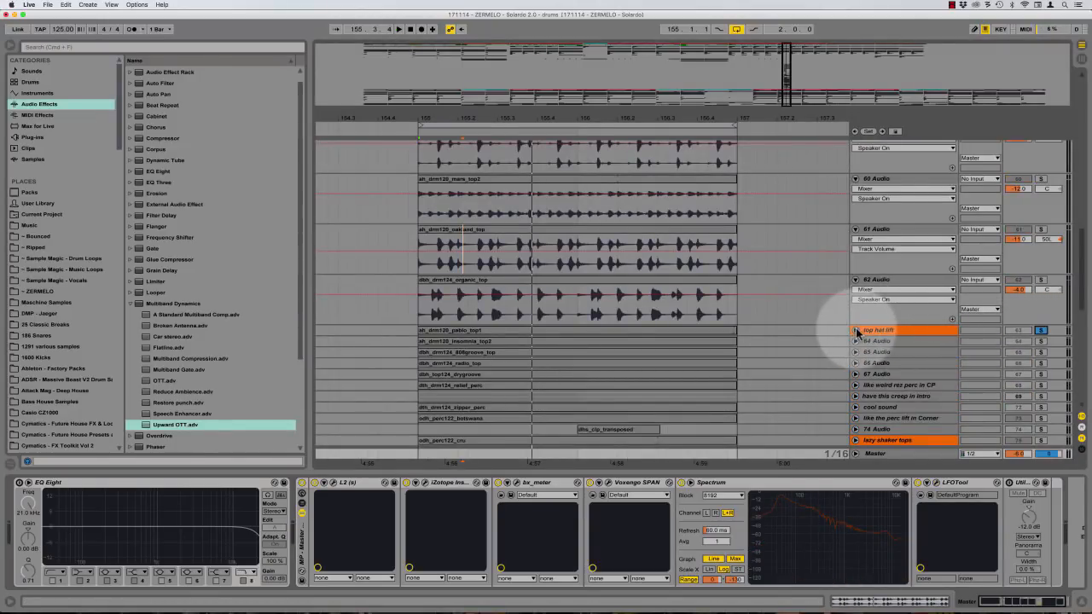
pyautogui.click(856, 330)
pyautogui.scroll(-1, 763, 327)
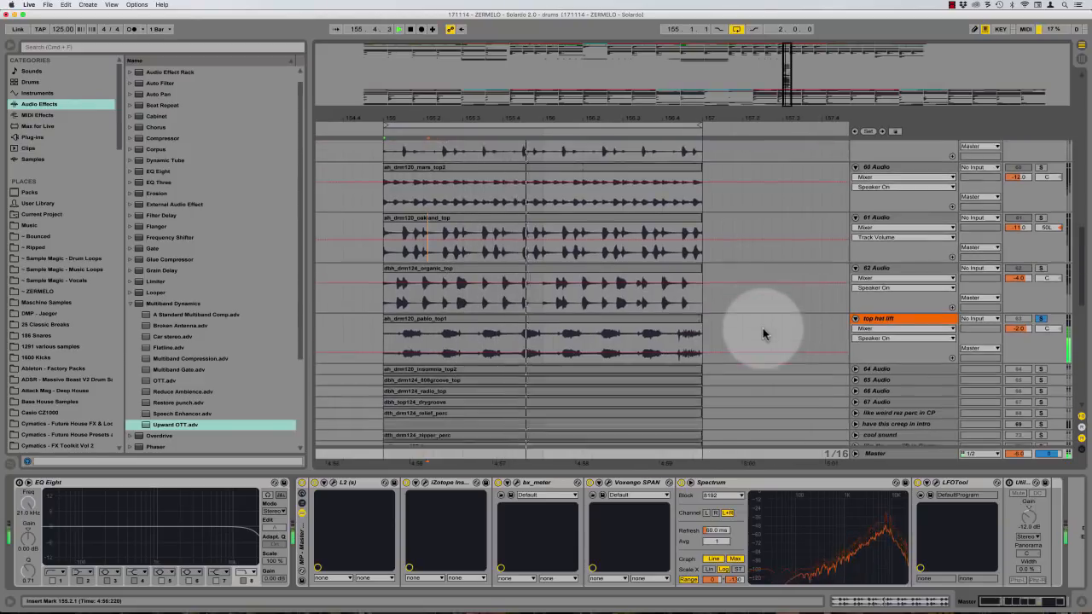
pyautogui.click(895, 320)
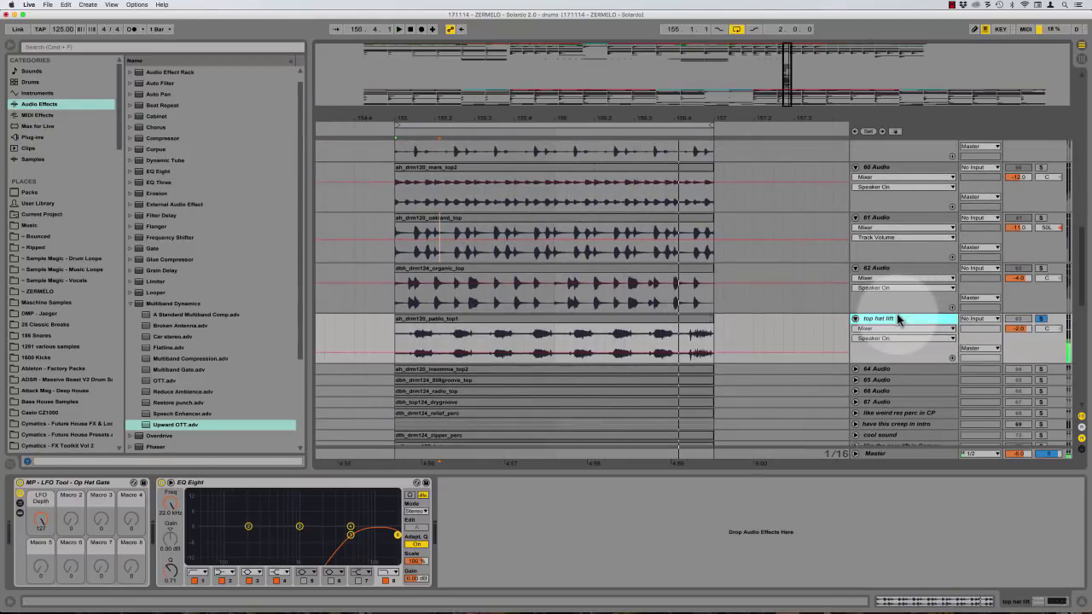
# Unsolo and activate the top hat lift track, and compare the full drum groove with and without it
pyautogui.click(1041, 321)
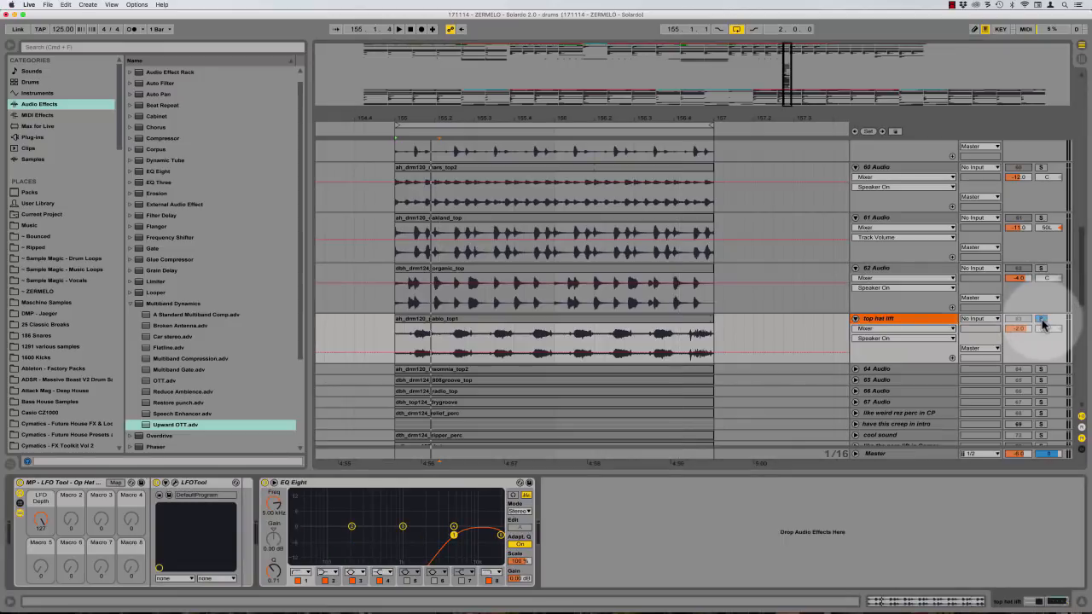
pyautogui.click(1041, 319)
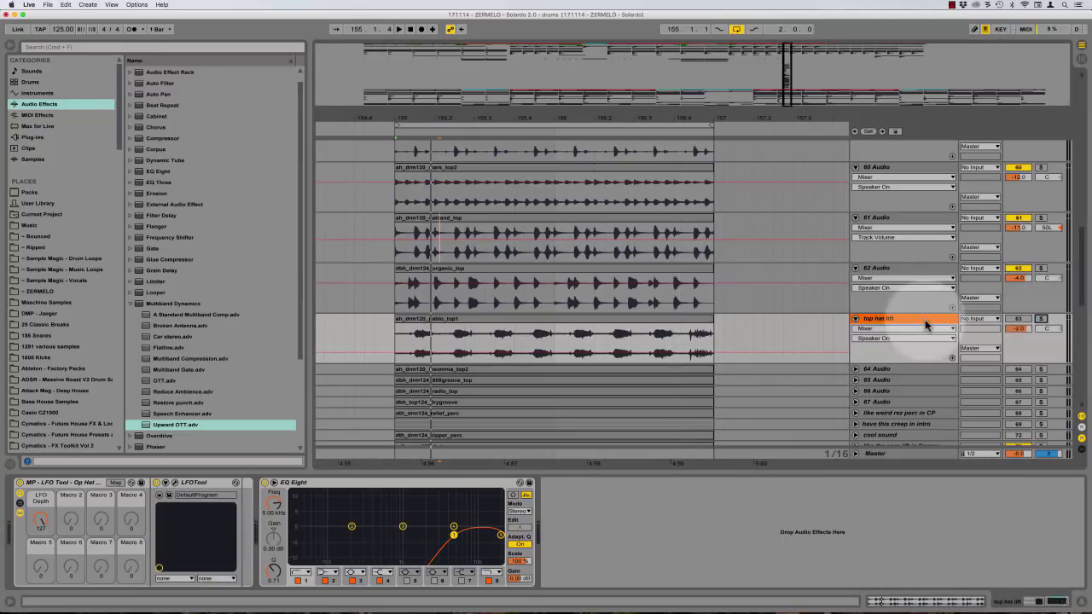
pyautogui.click(1022, 319)
pyautogui.press('space')
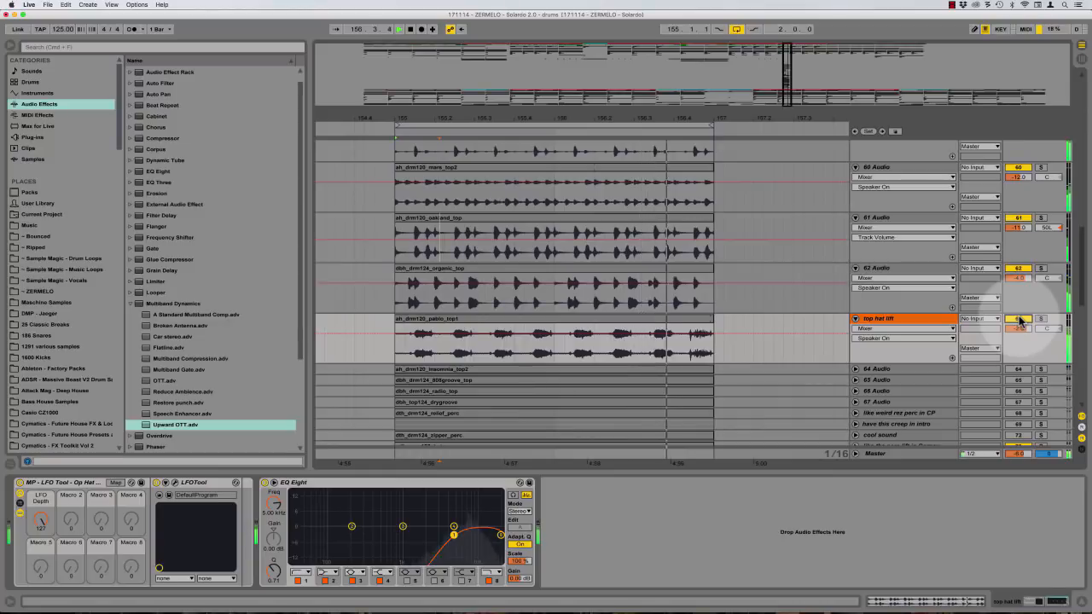
pyautogui.click(1018, 319)
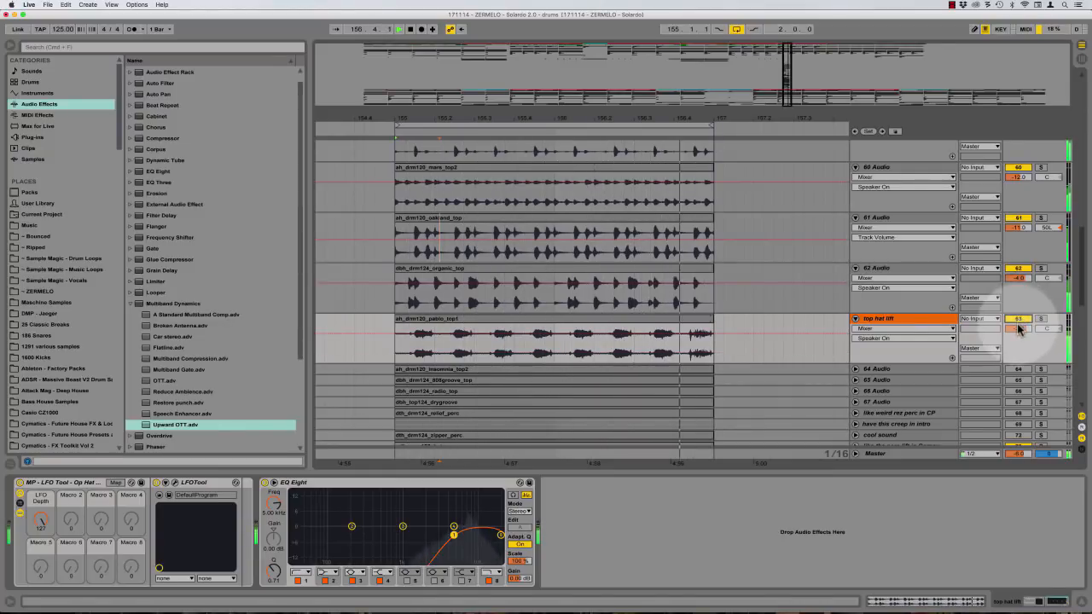
pyautogui.click(1020, 329)
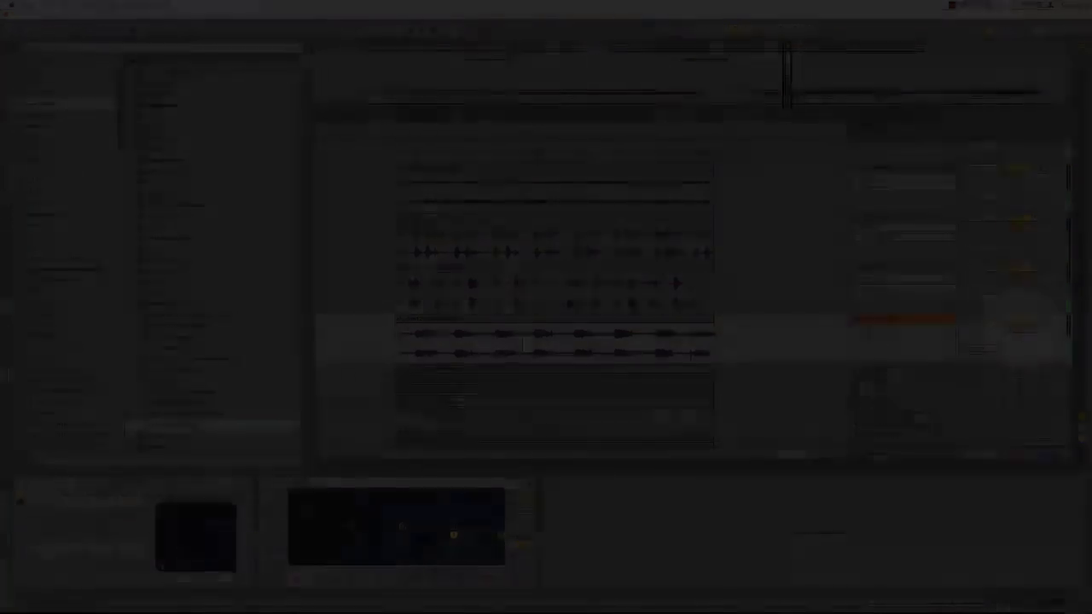